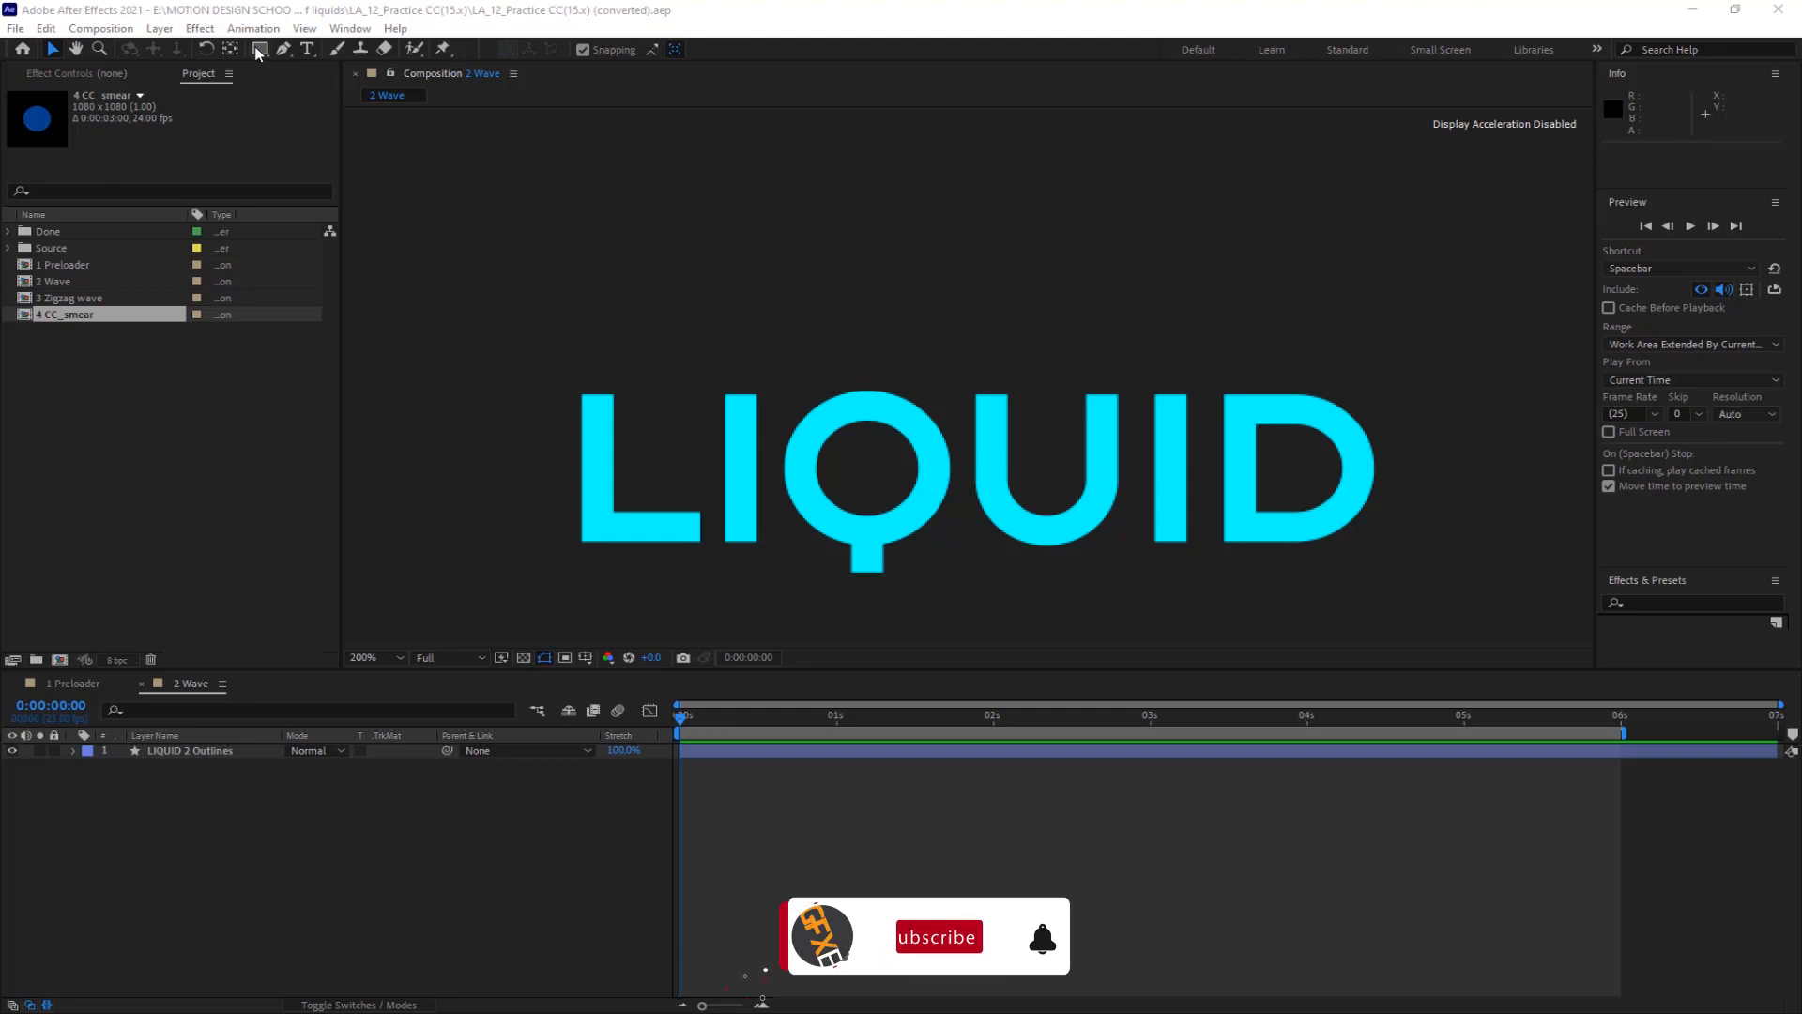
Draw a filled green rectangle covering the letter U of the LIQUID text on its own shape layer
click(259, 49)
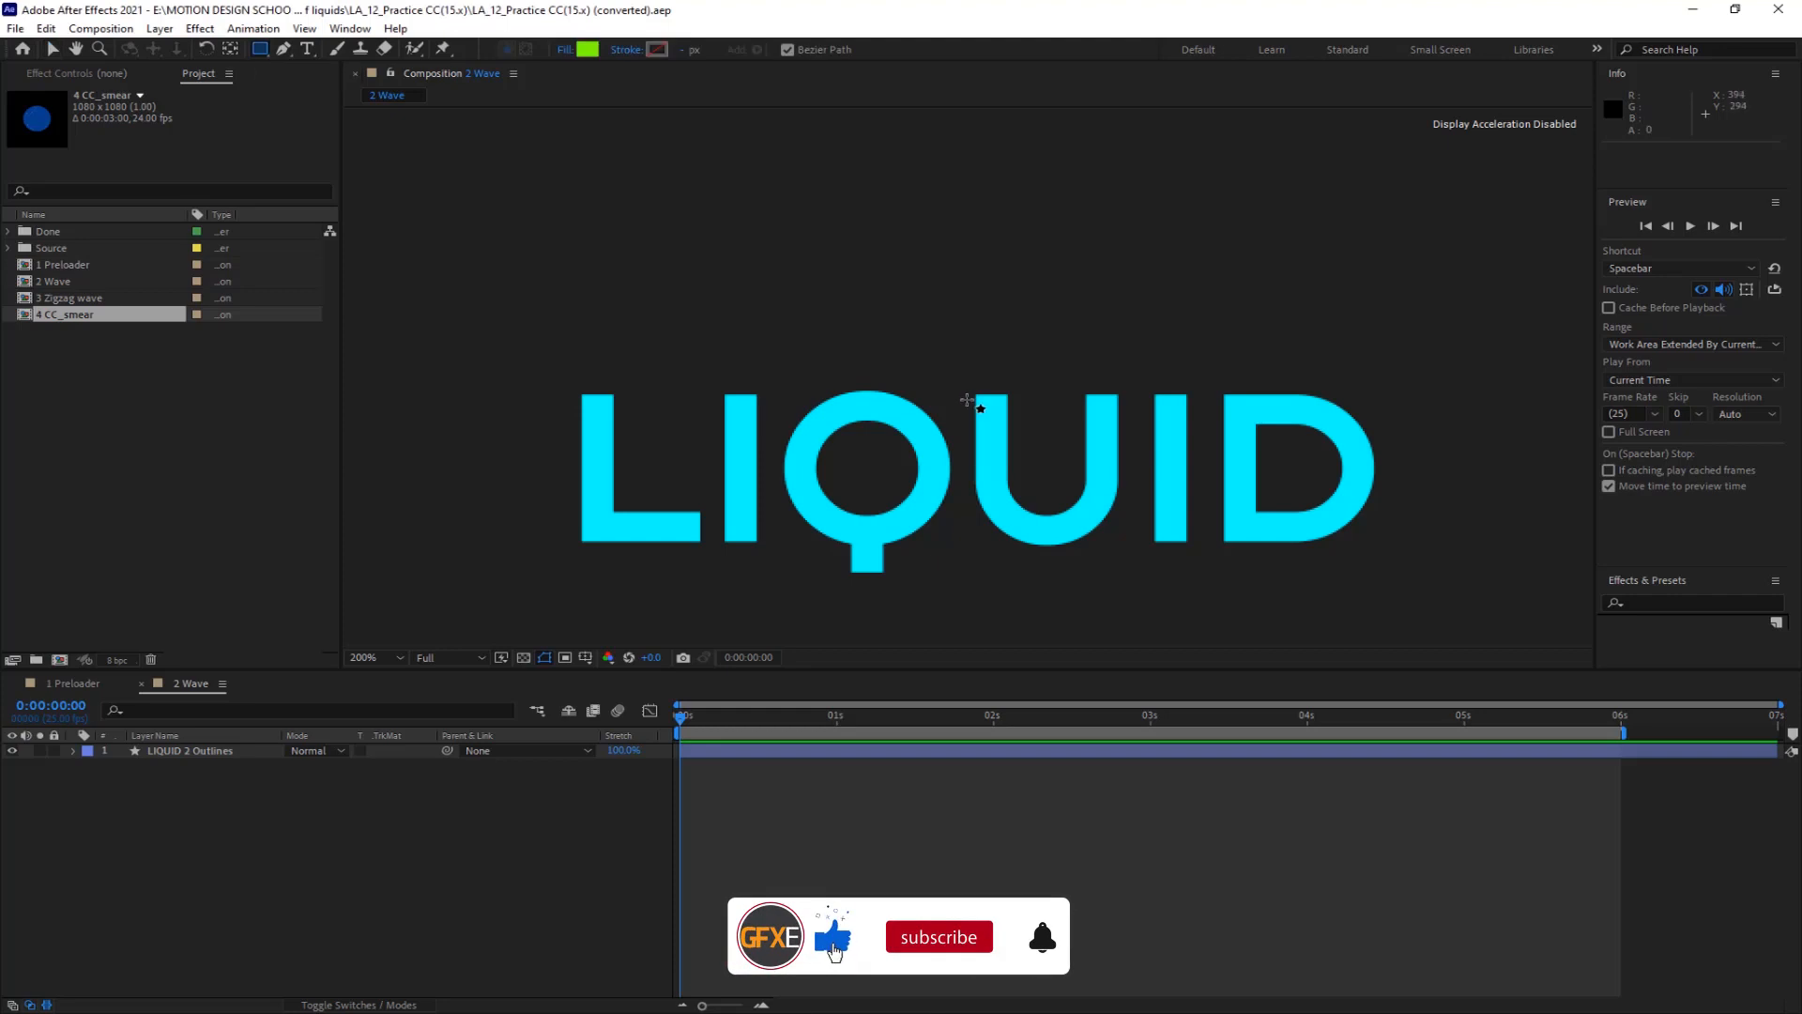
mouse_move(967, 399)
mouse_down()
mouse_move(1133, 534)
mouse_move(1124, 555)
mouse_up()
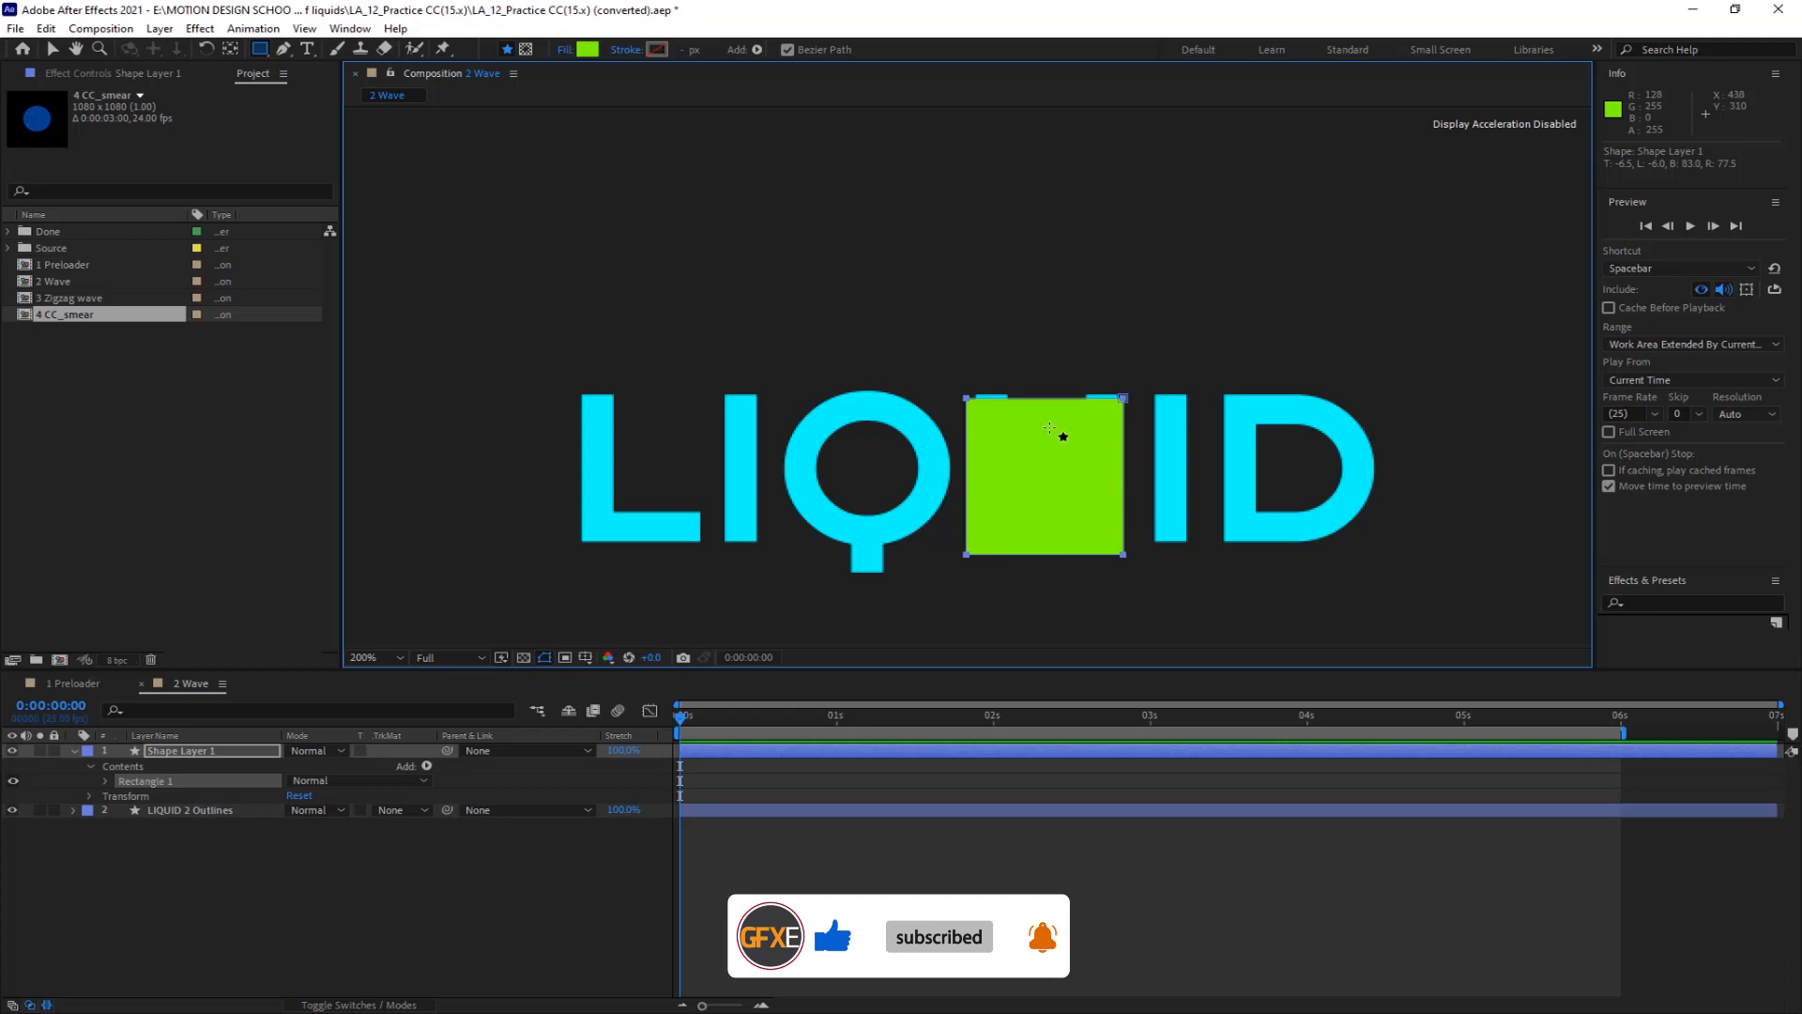
click(54, 49)
Apply the Wave Warp effect to the green rectangle's shape layer
key(ctrl+space)
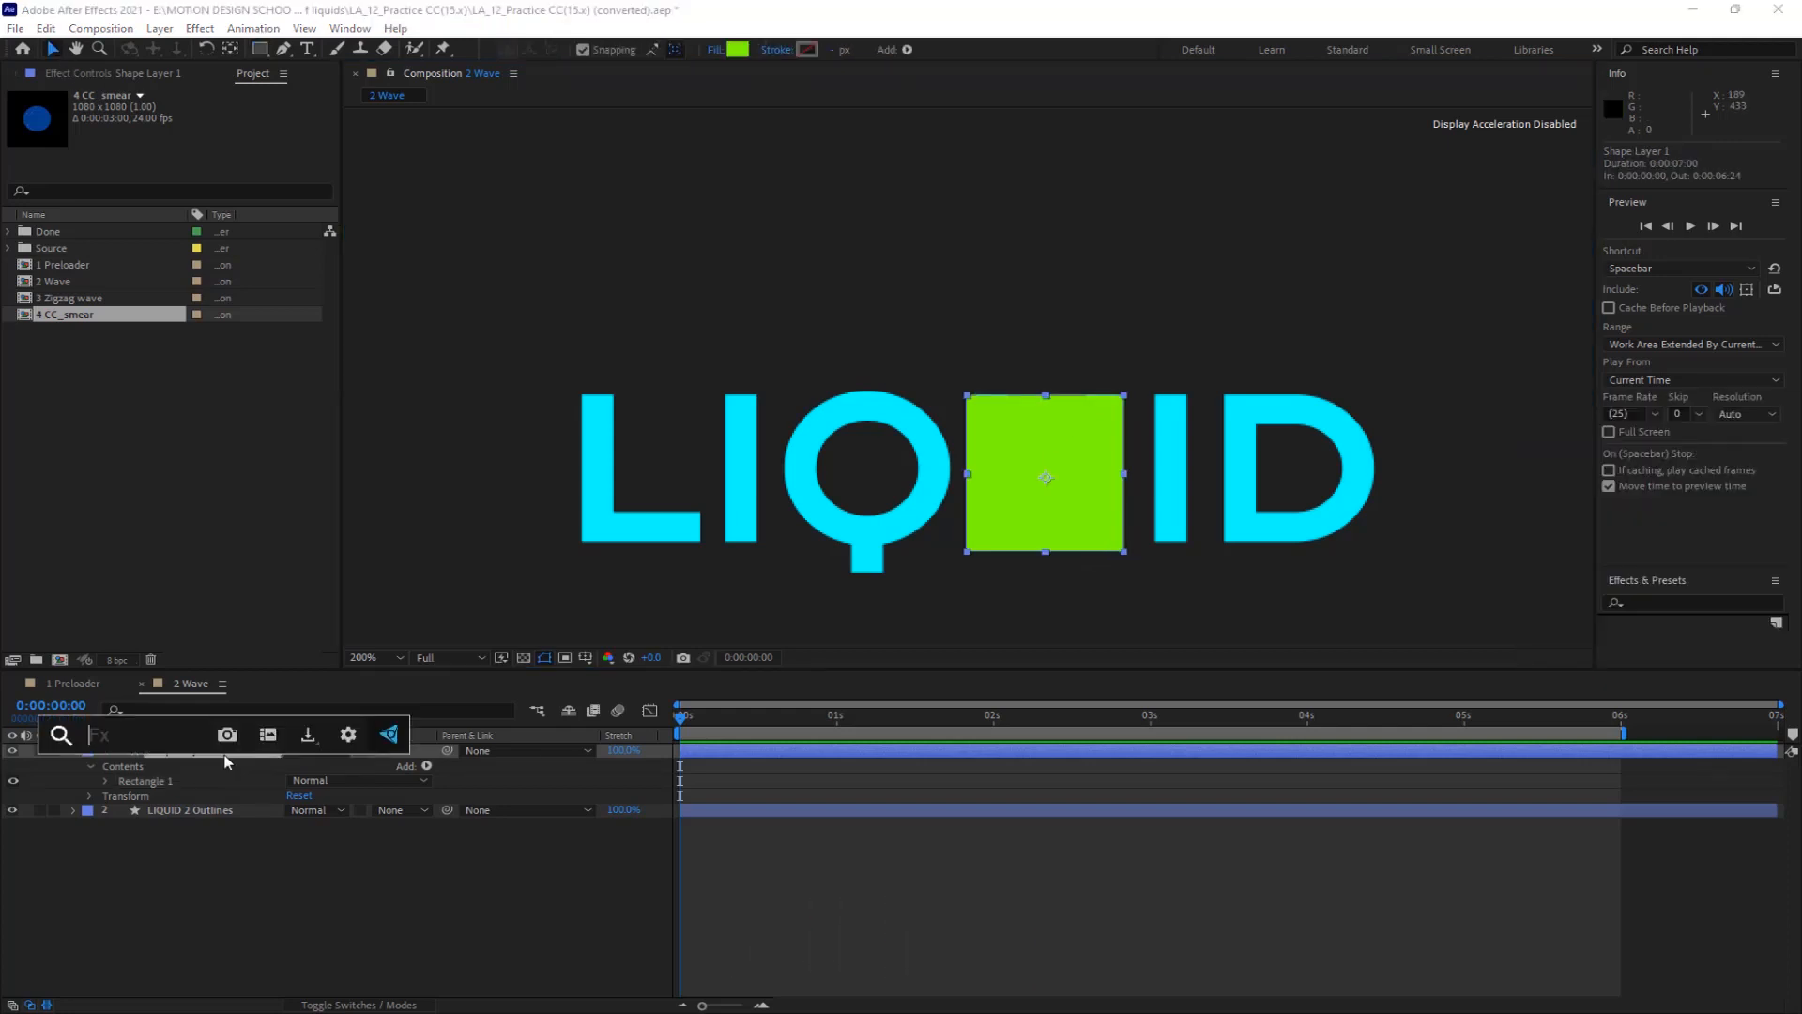
text(wave)
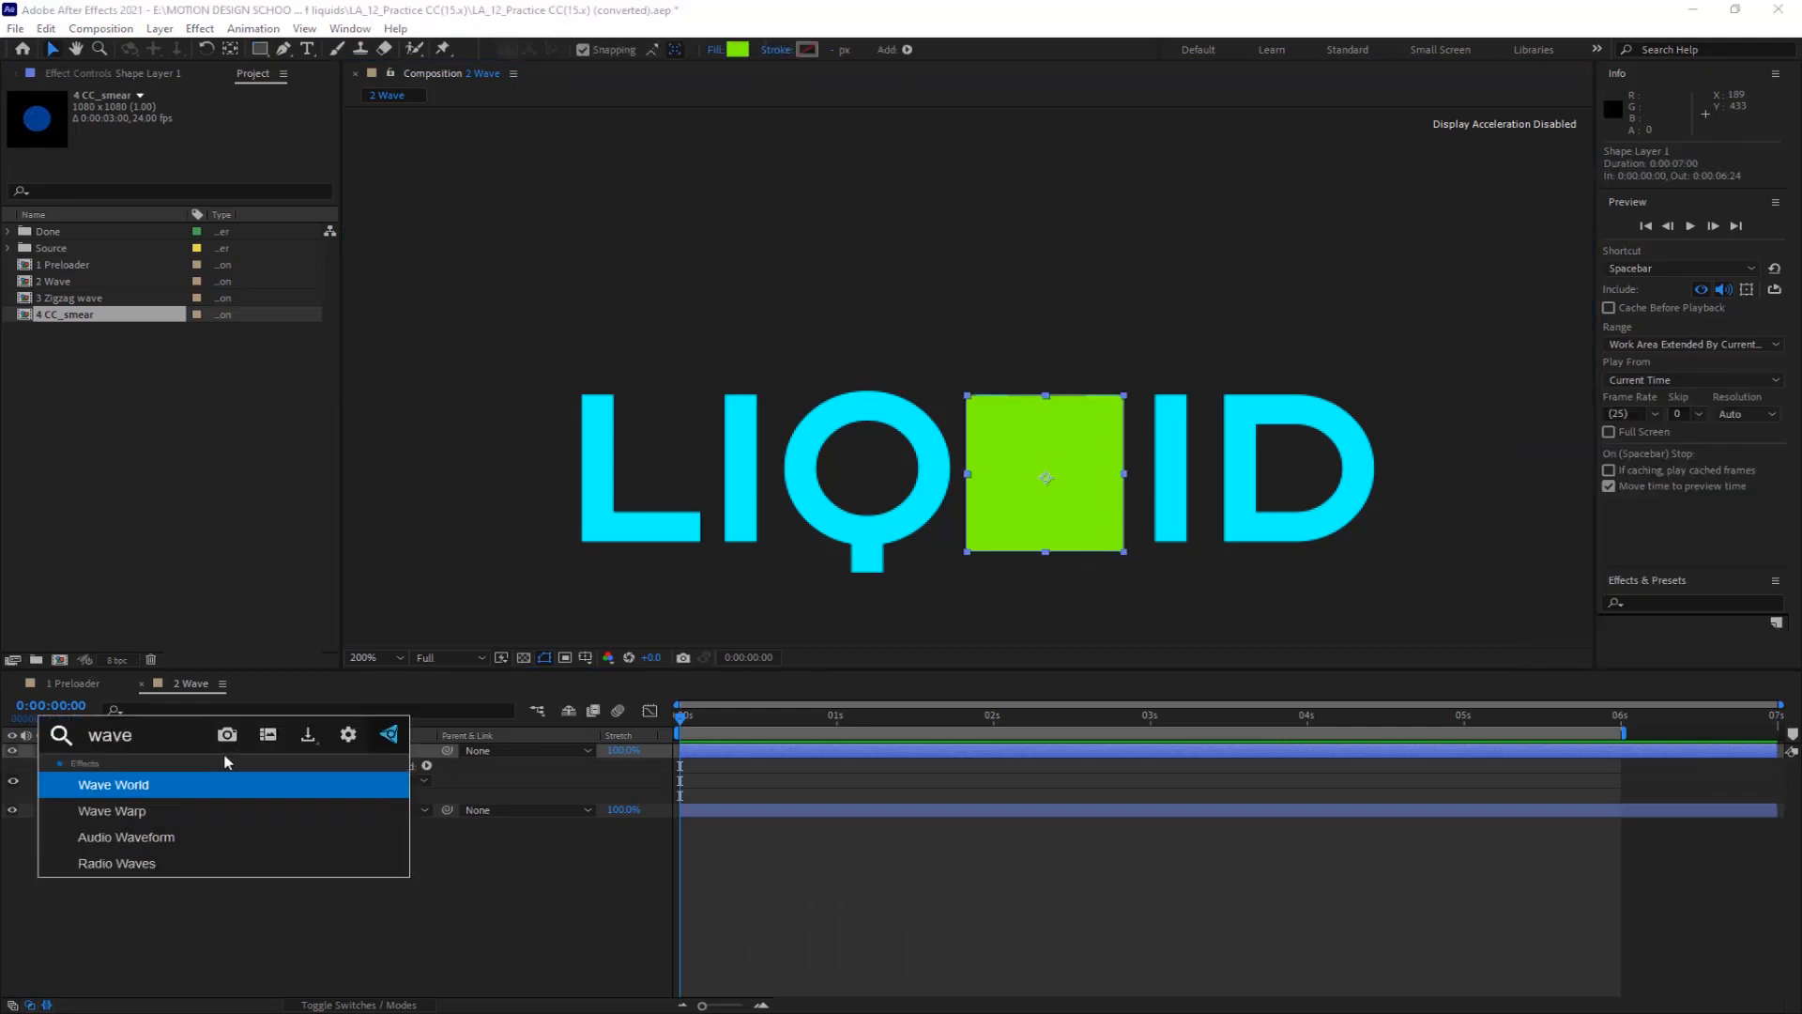
click(153, 815)
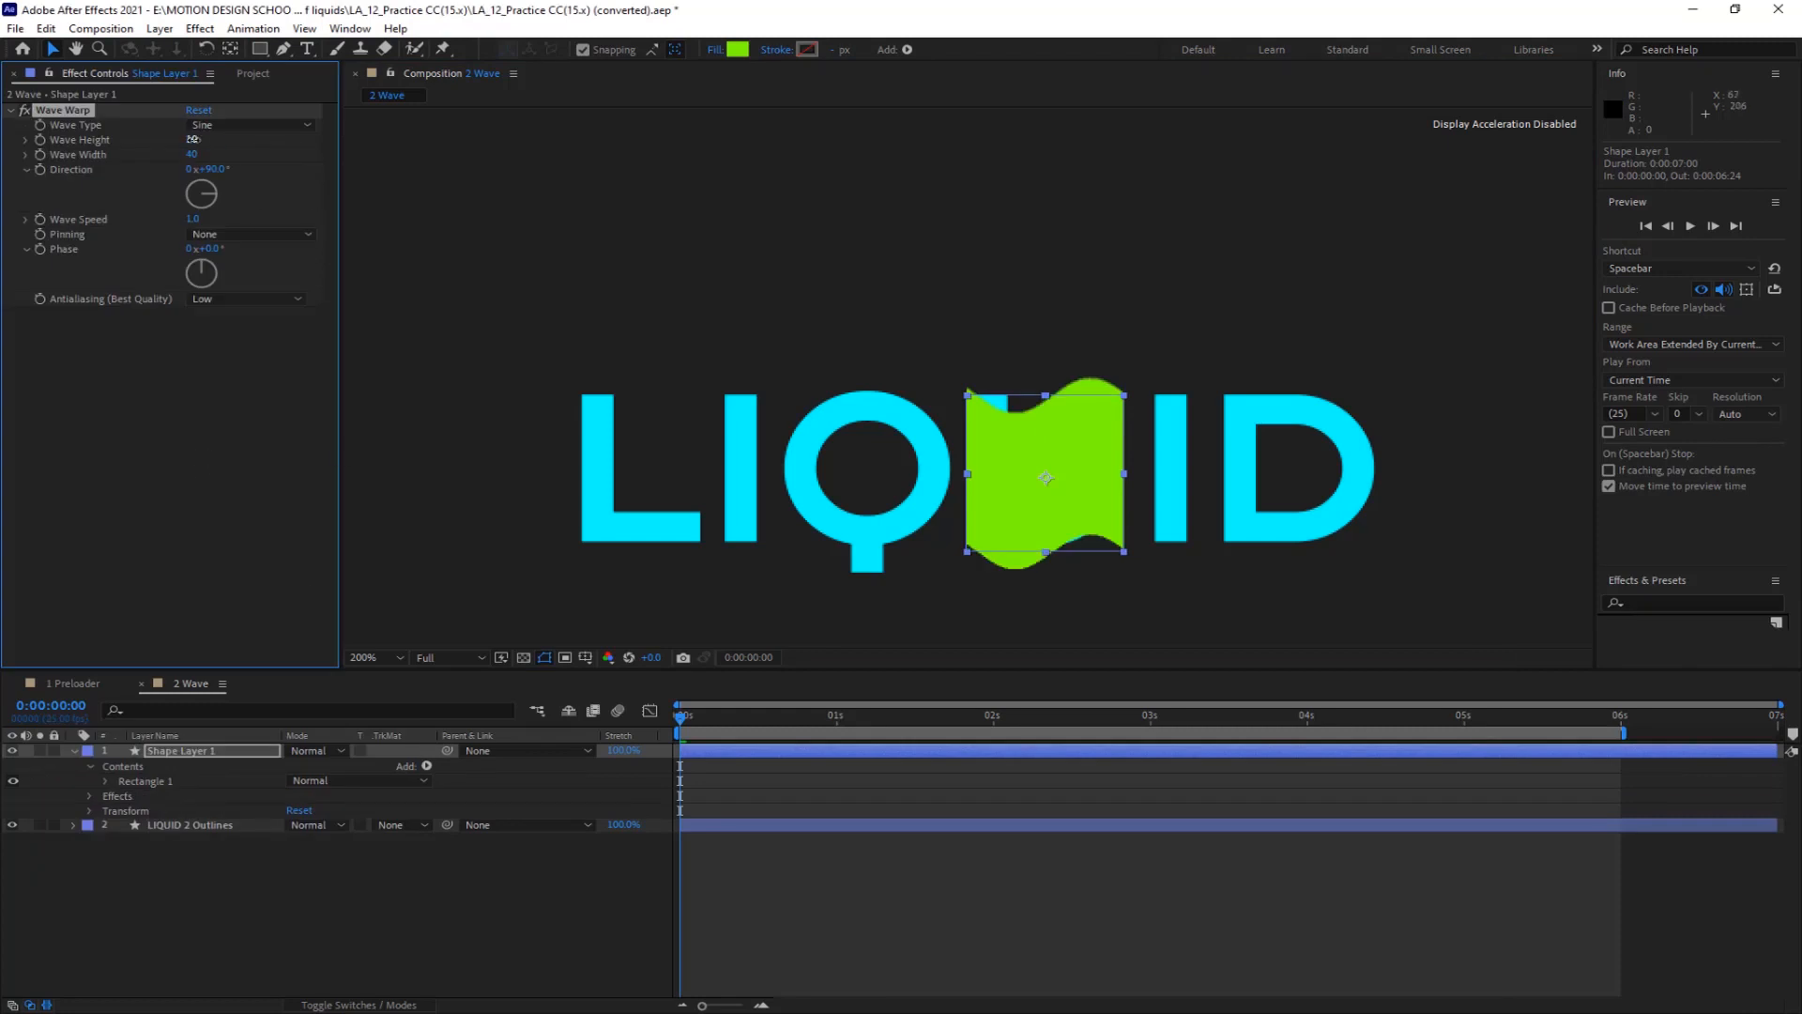
Set the Wave Warp's wave height to 8 and wave speed to 1.5, and preview the animation
text(8)
key(Return)
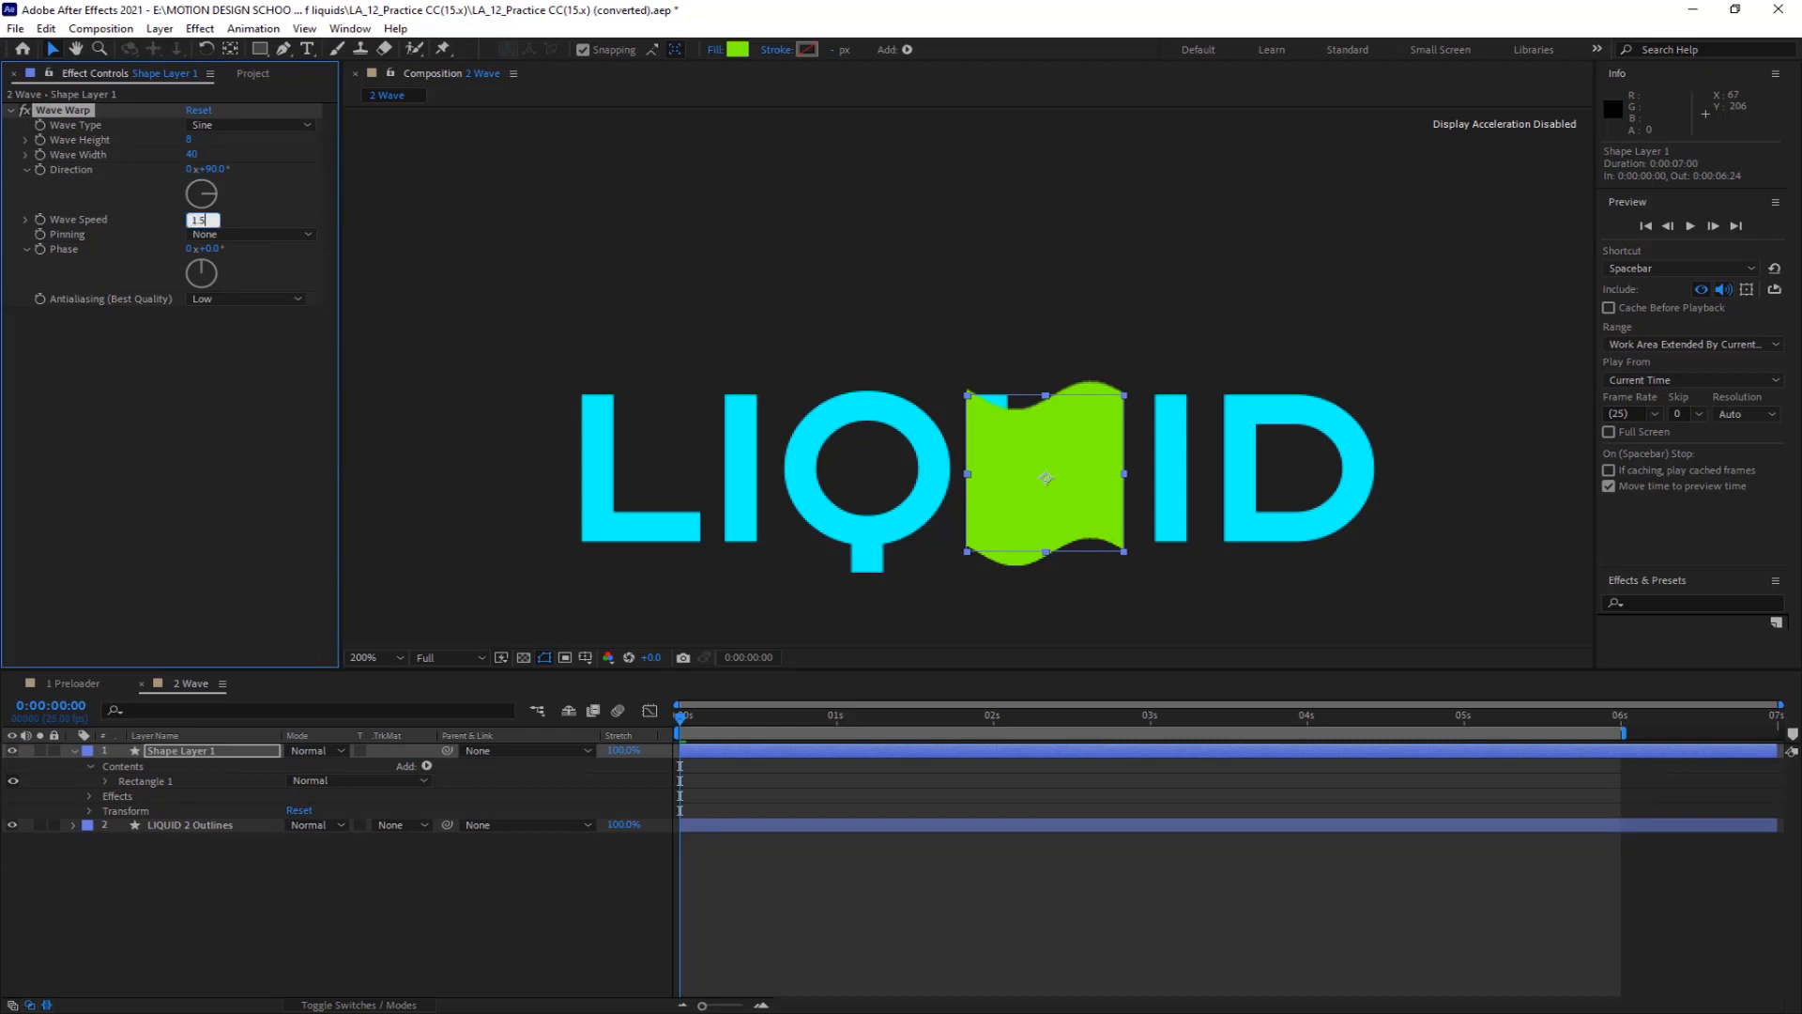
click(187, 389)
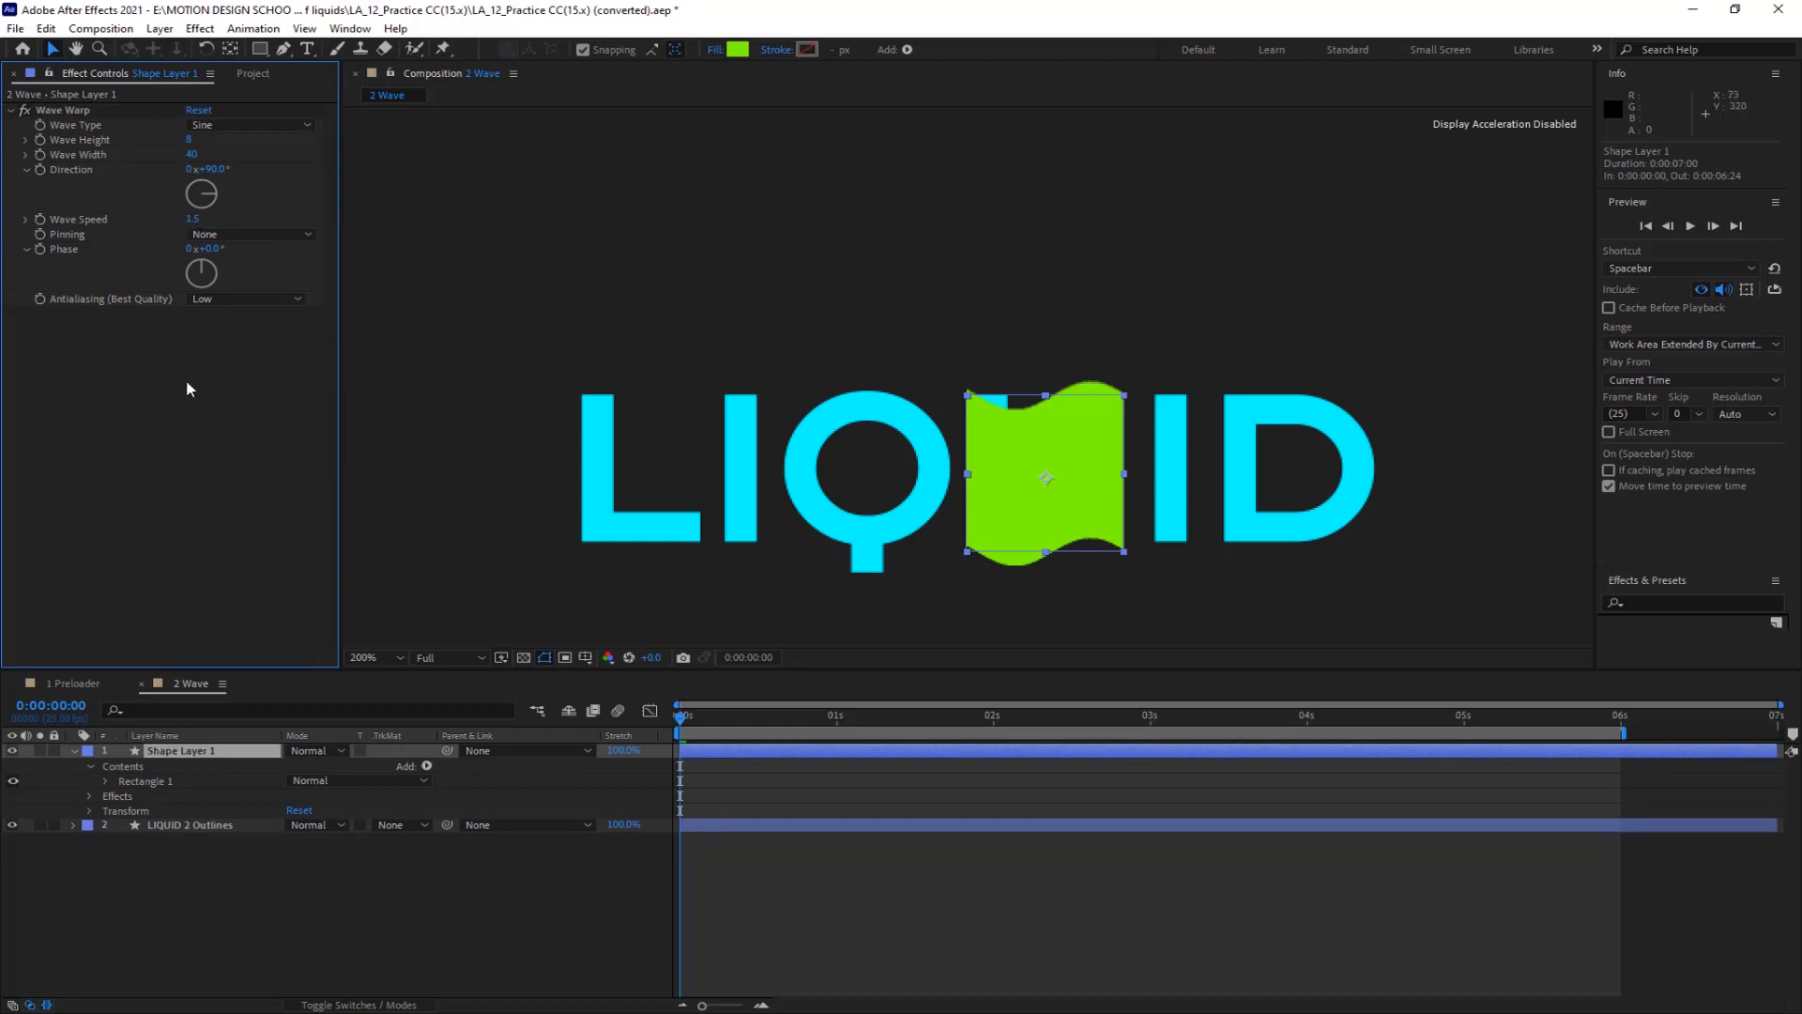
key(space)
key(space)
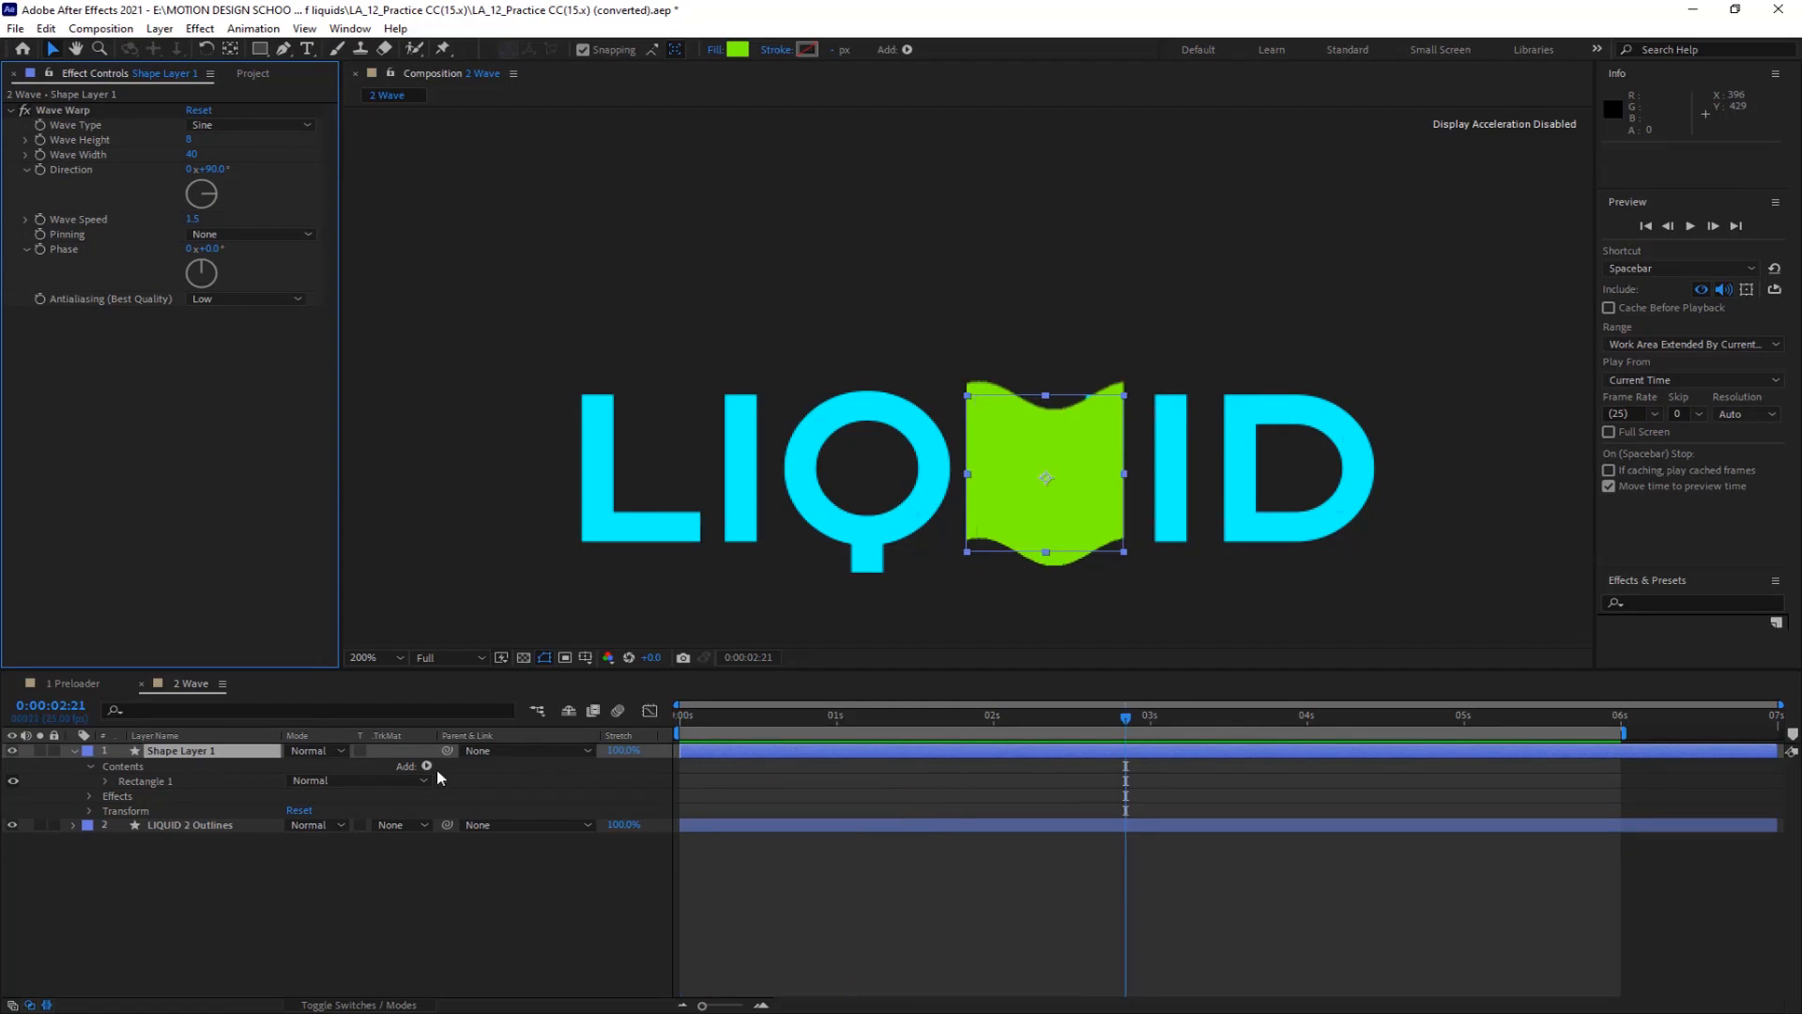
Place Shape Layer 1 beneath LIQUID 2 Outlines and change its fill to the letters' cyan (0, 255, 255)
drag(205, 750, 218, 856)
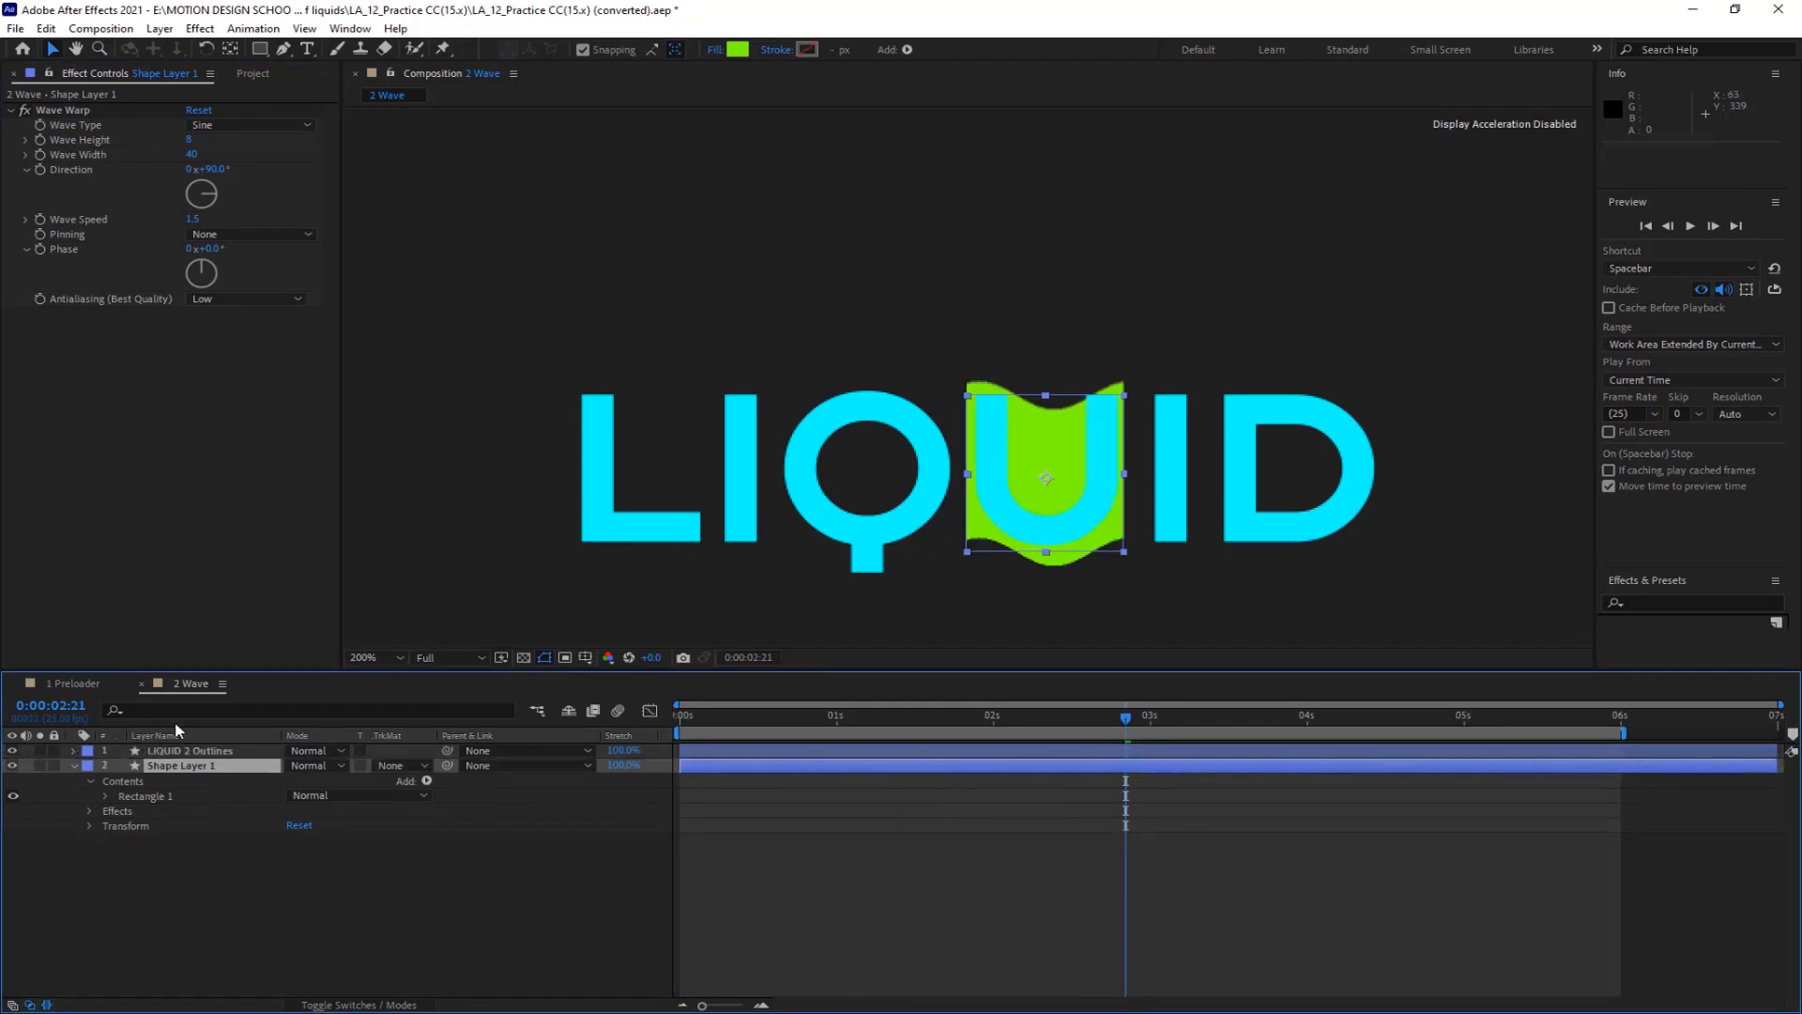
click(738, 49)
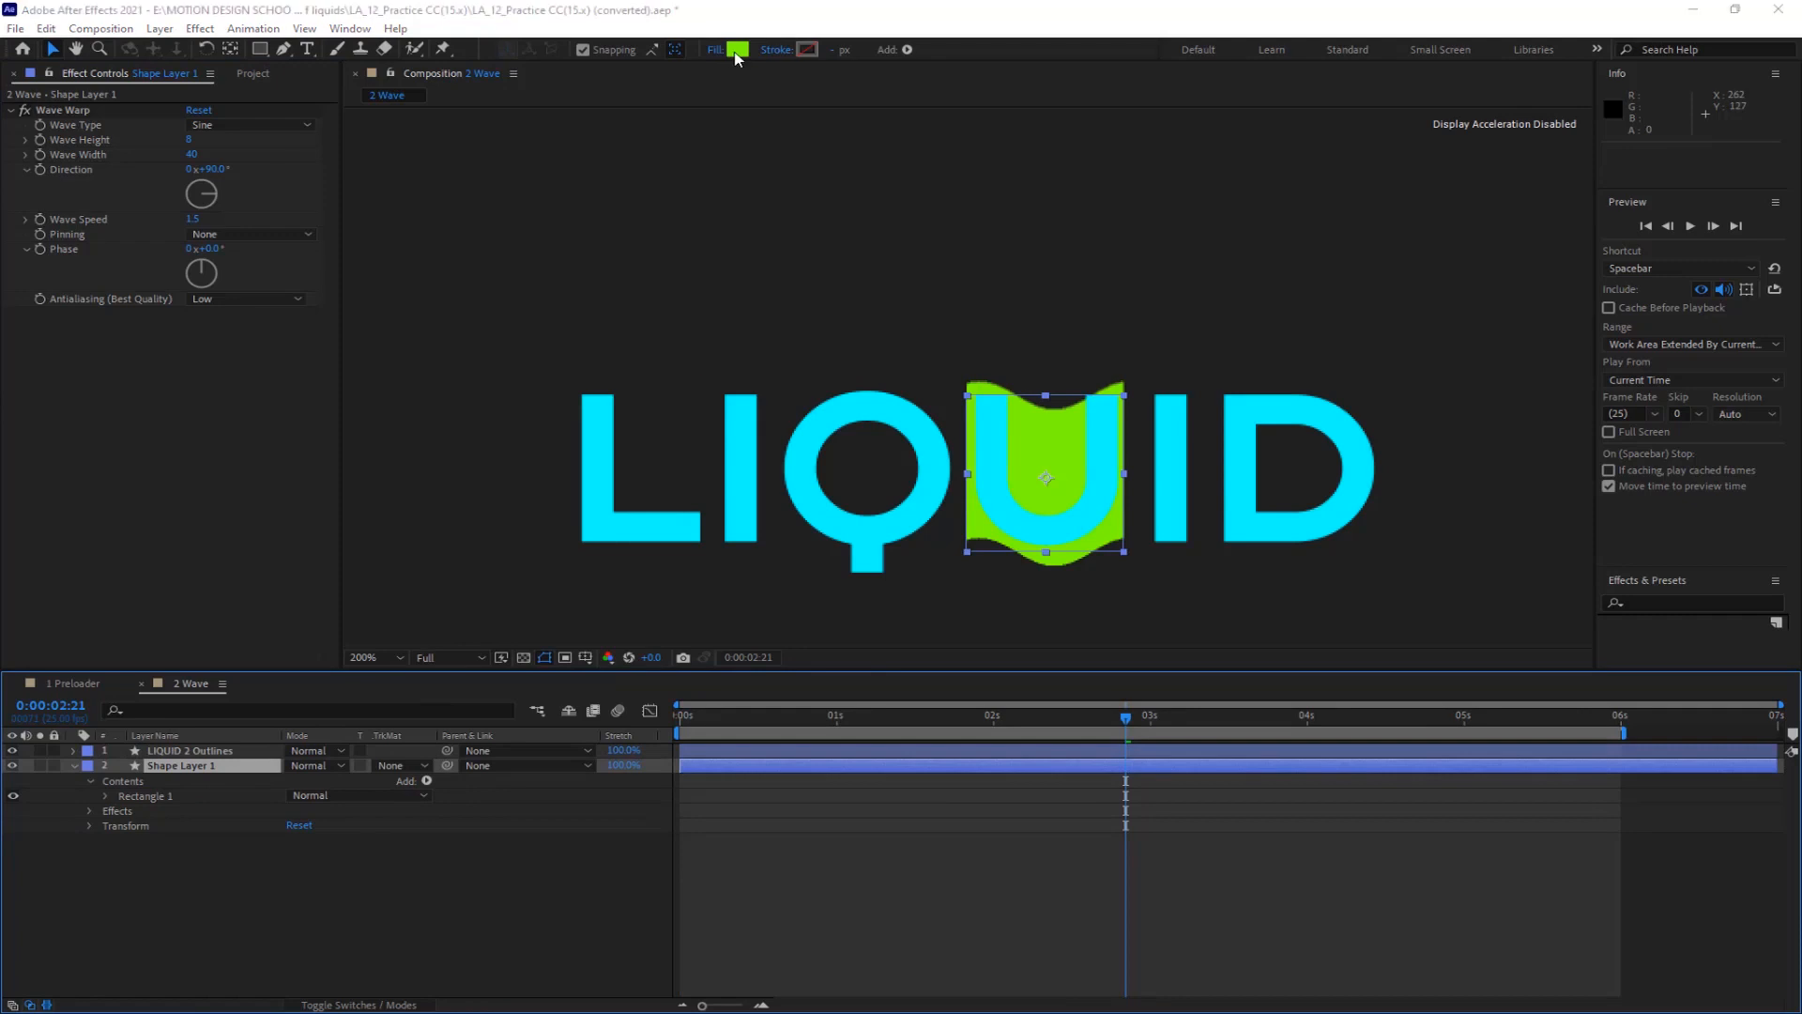
click(809, 454)
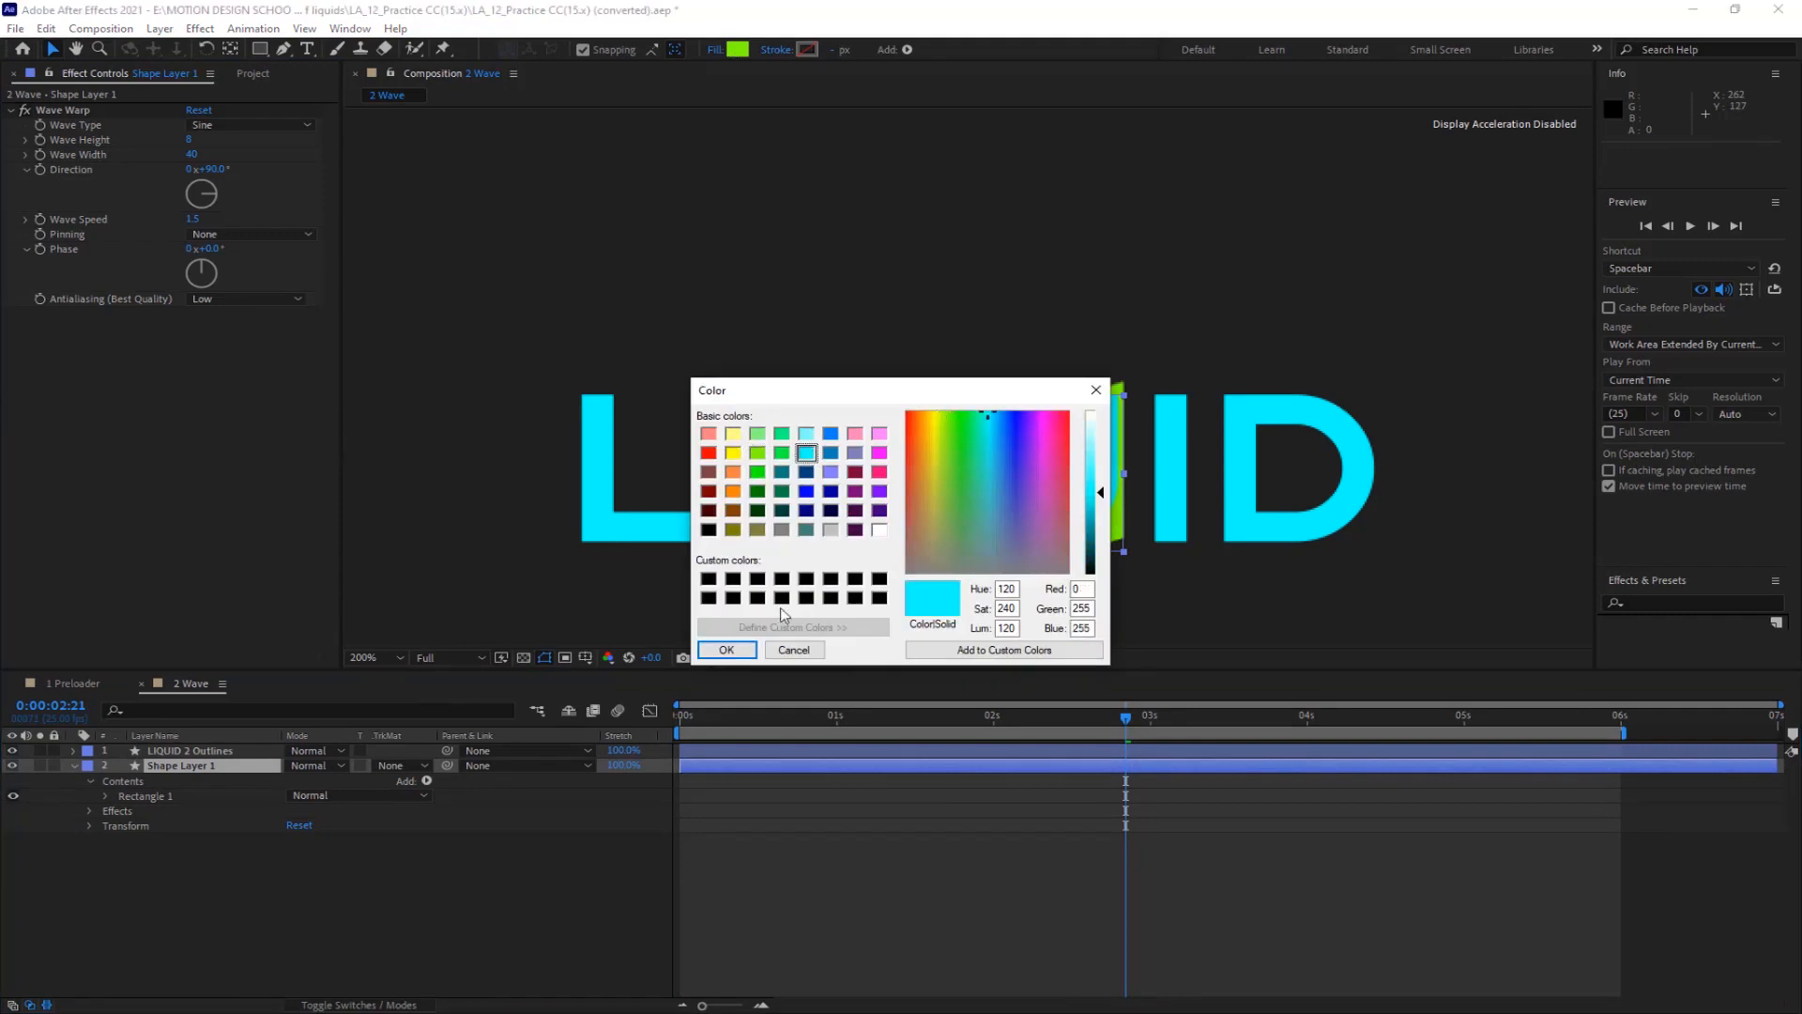
click(726, 650)
click(317, 864)
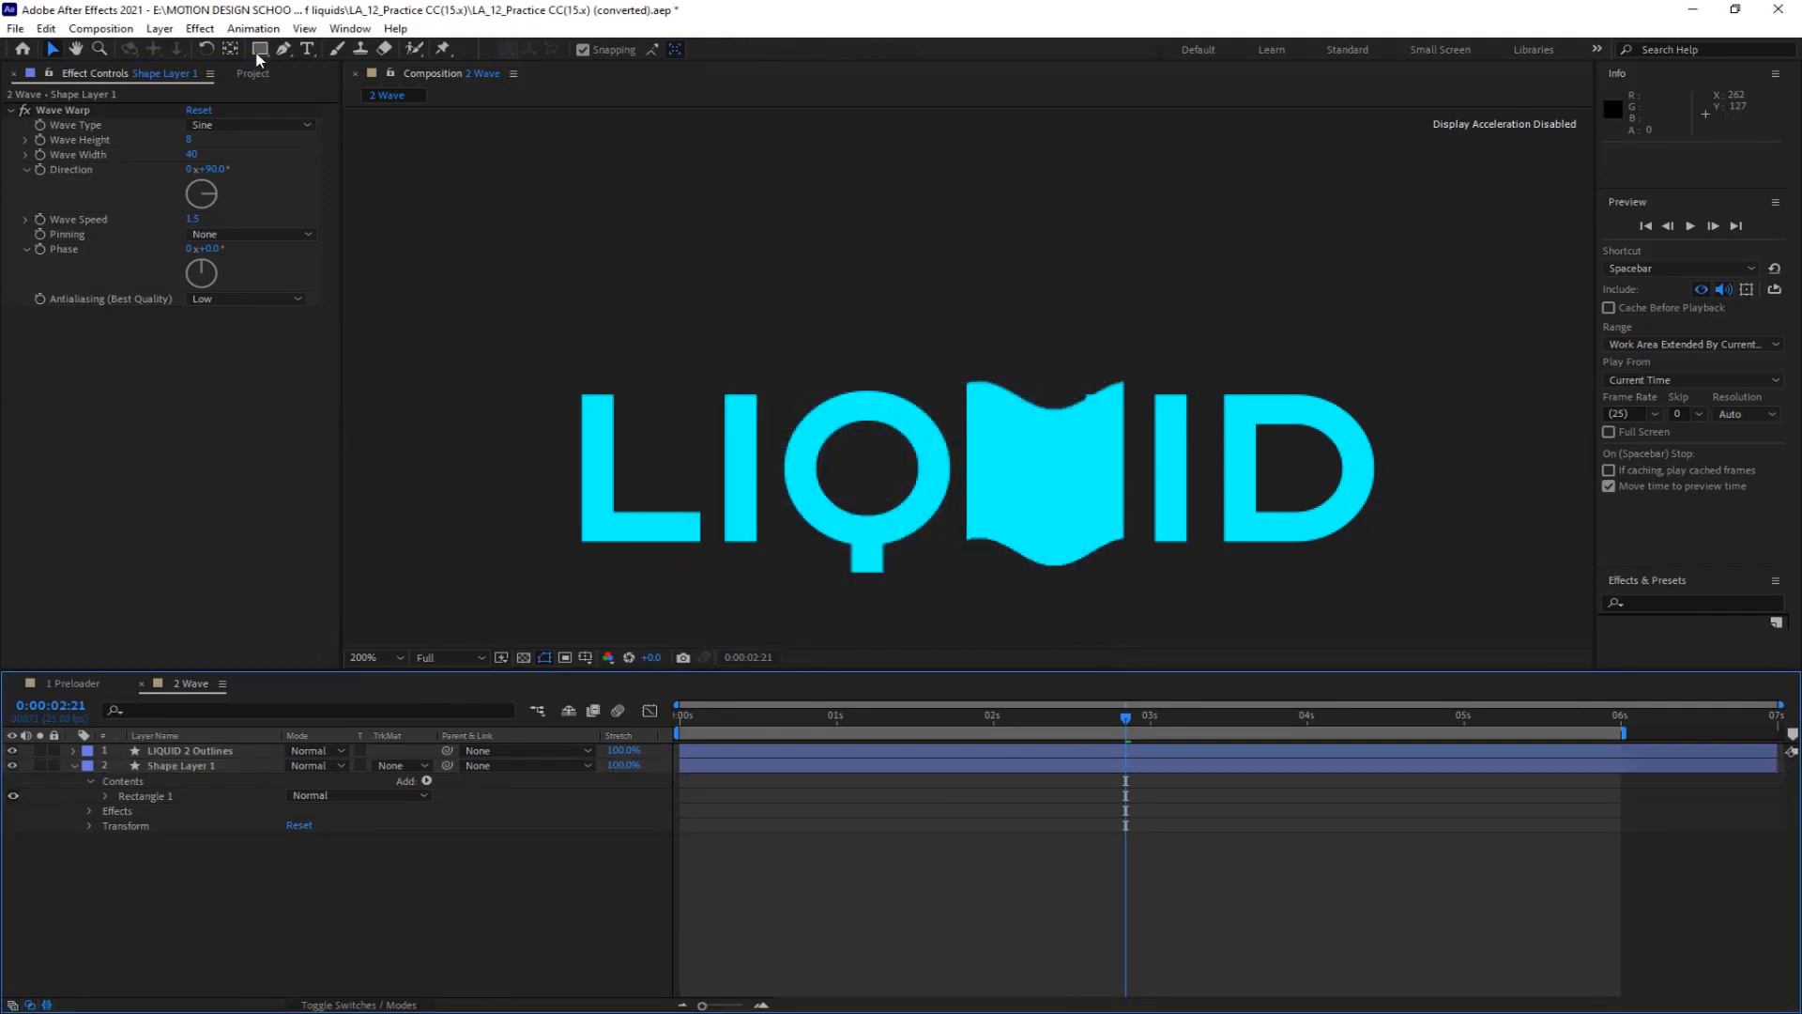
Hide the rectangle layer and draw a closed, round-bottomed shape with the Pen tool that fills the inside of the letter U
click(283, 49)
click(12, 765)
click(980, 384)
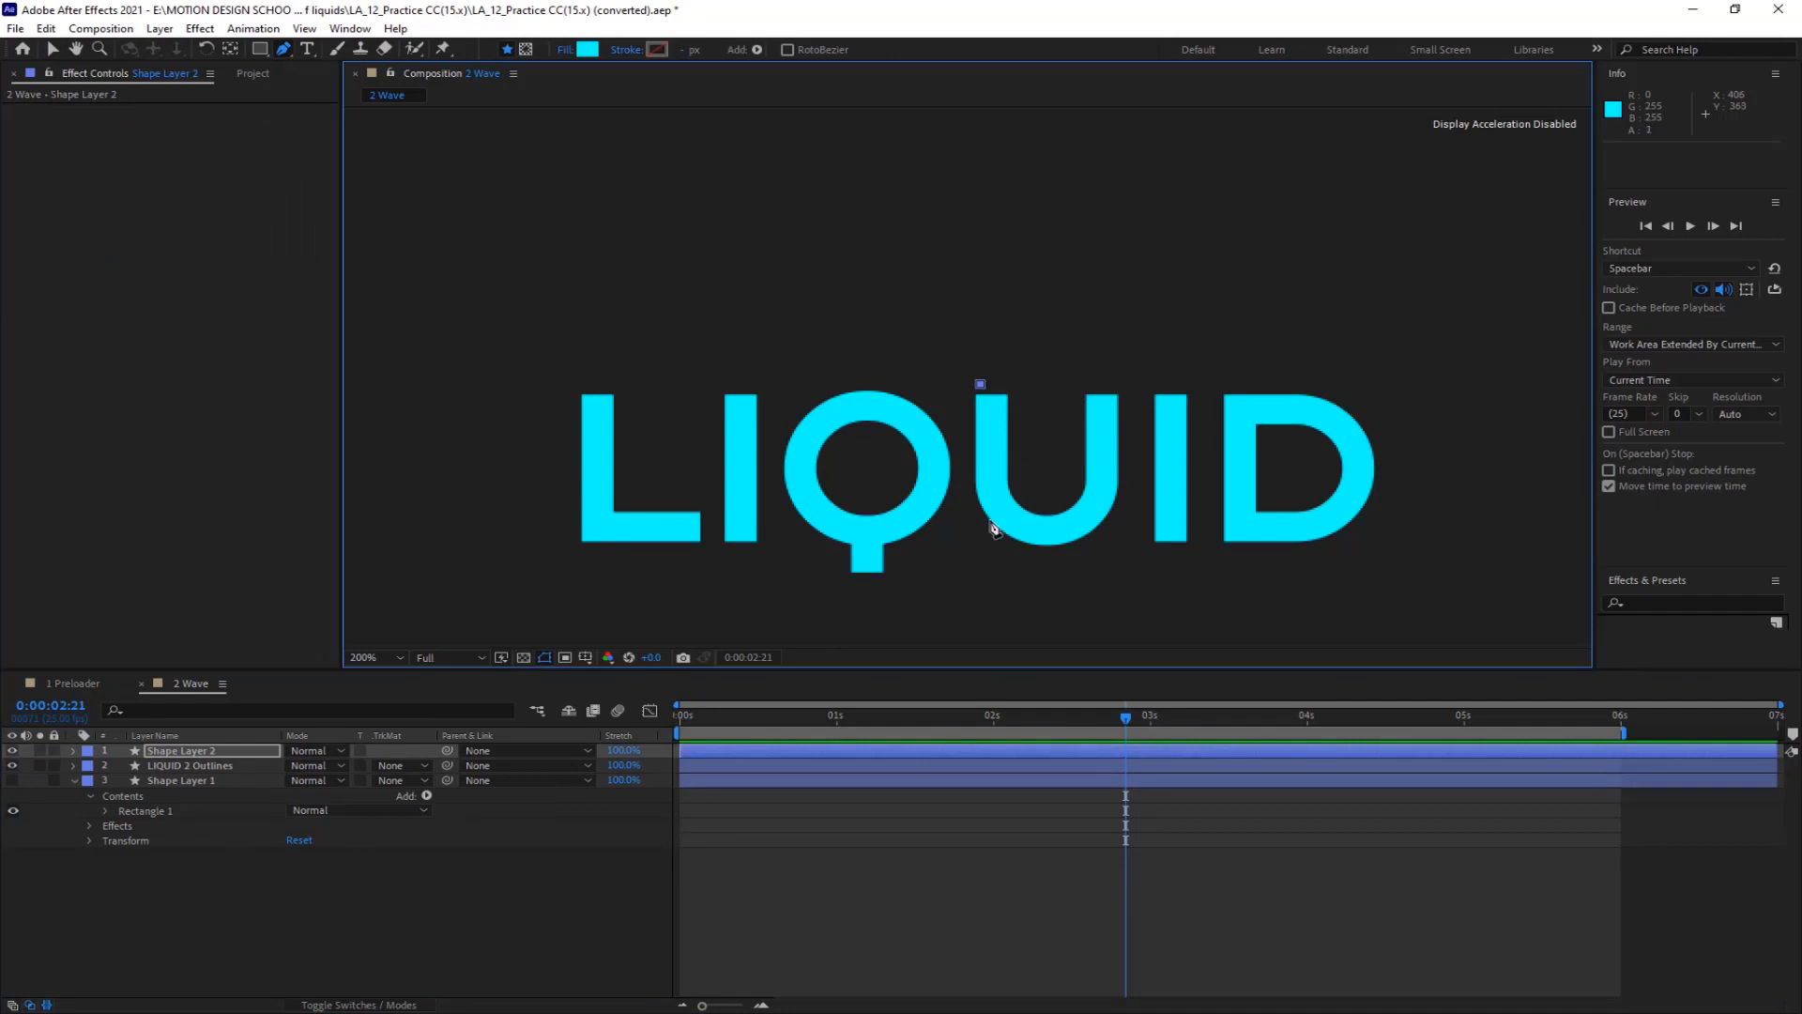
drag(1035, 540, 1104, 553)
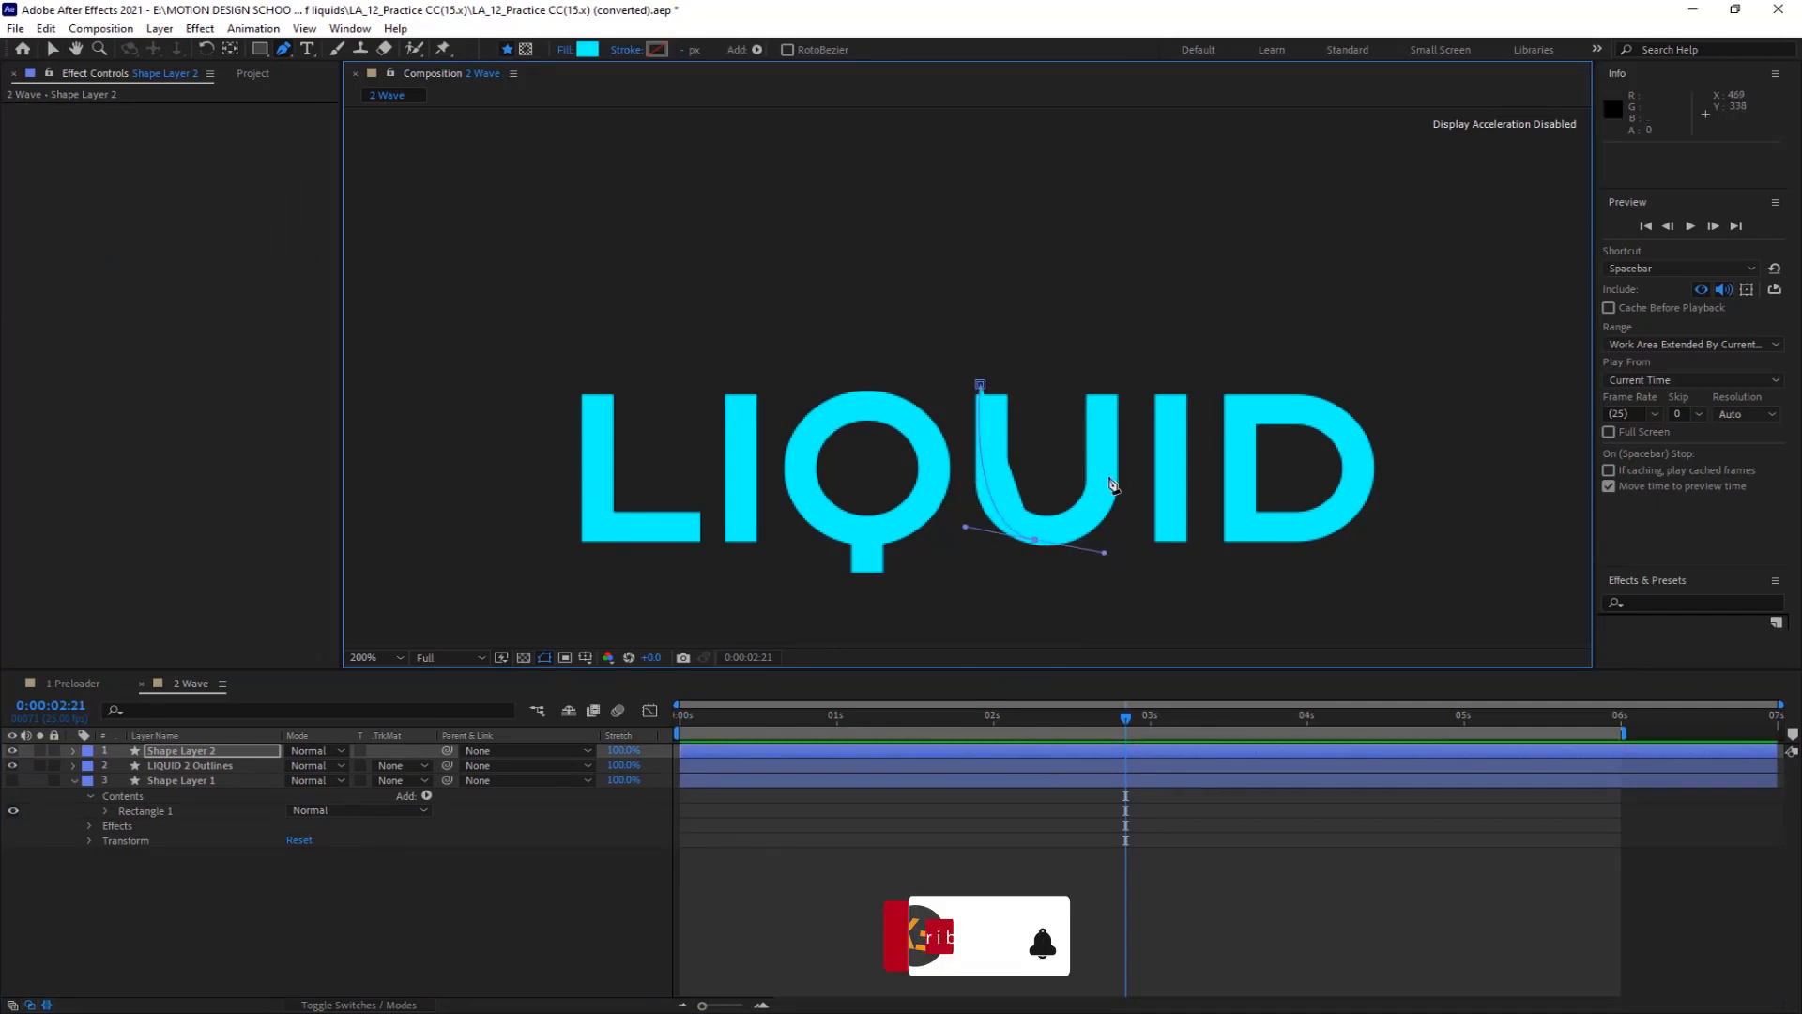
drag(1110, 383, 1099, 338)
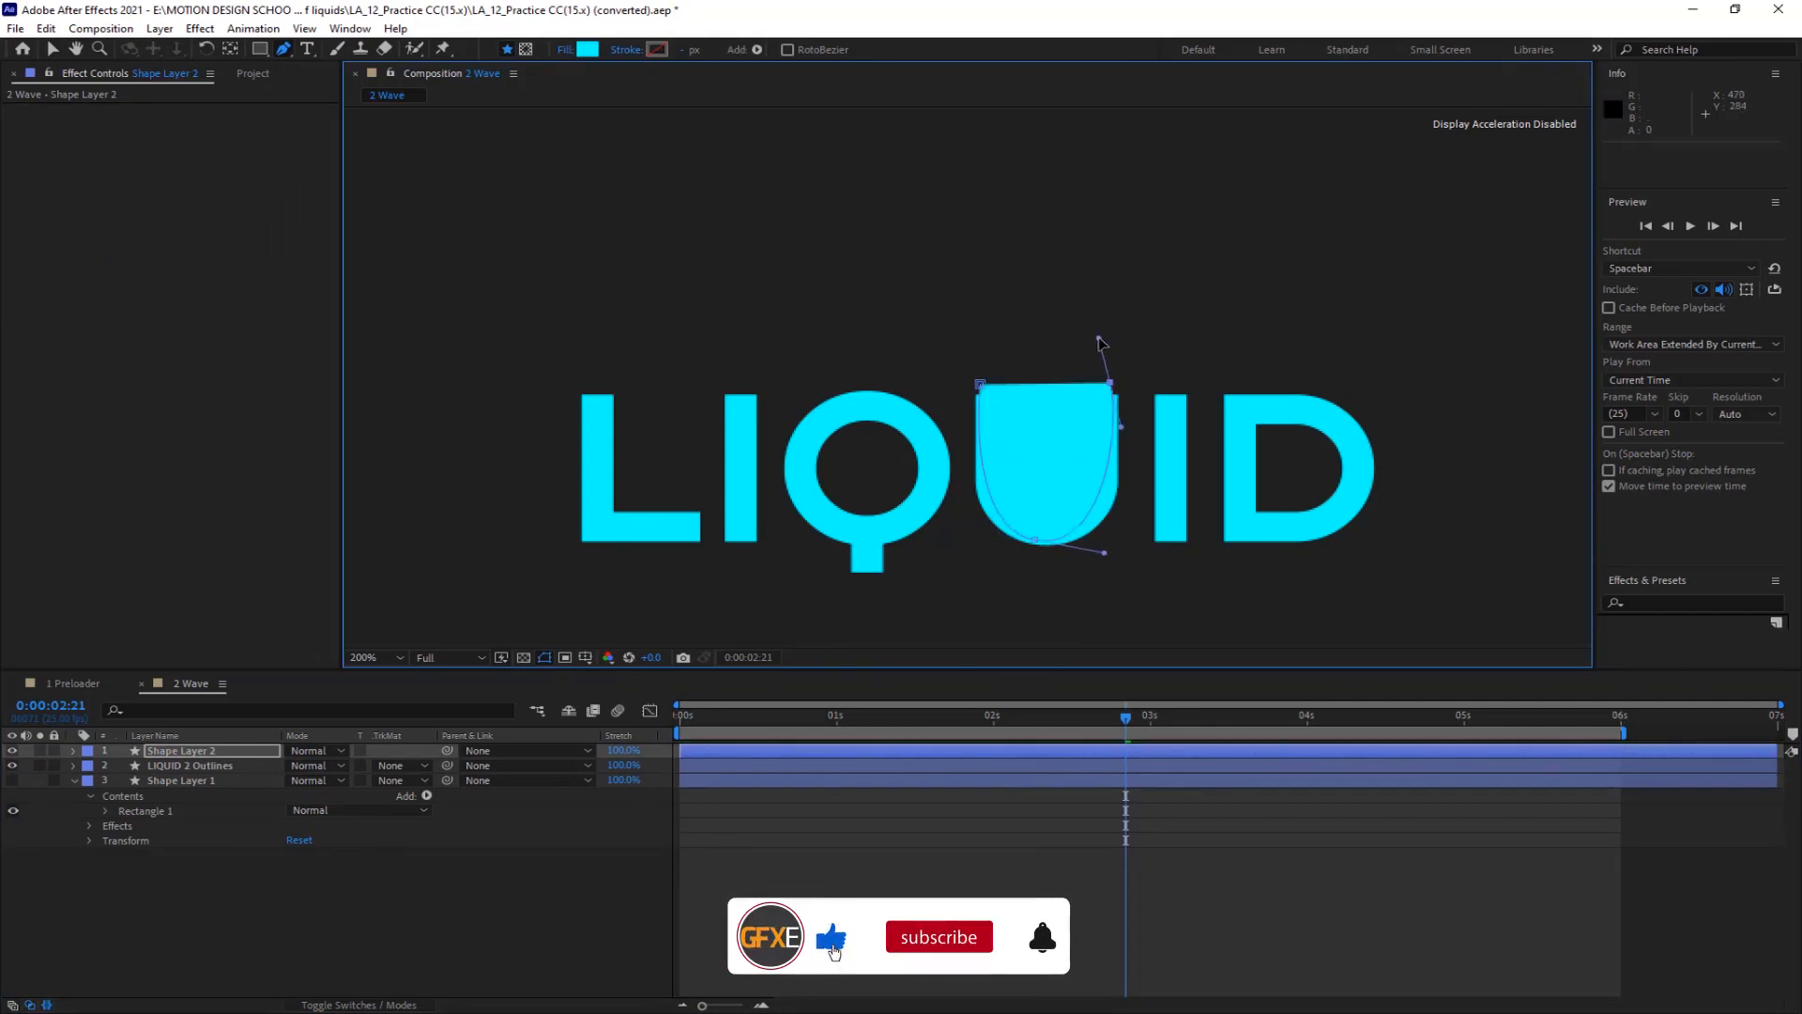
click(980, 383)
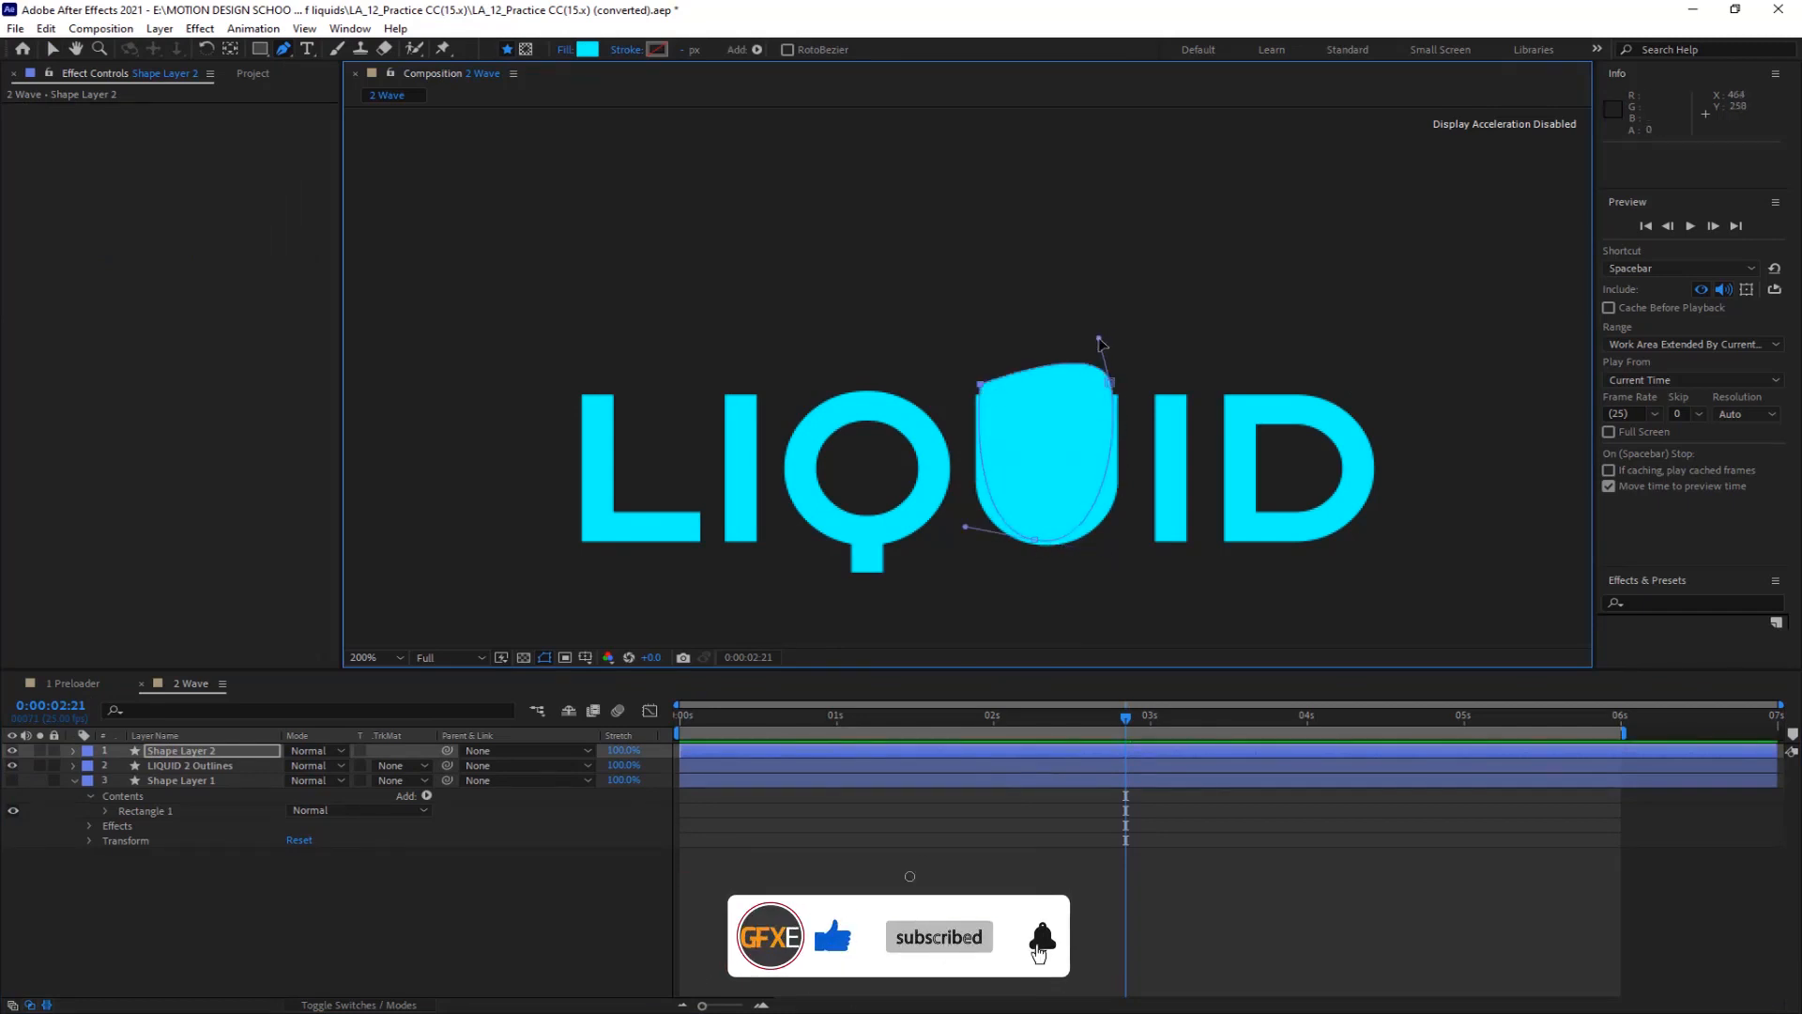
click(1034, 539)
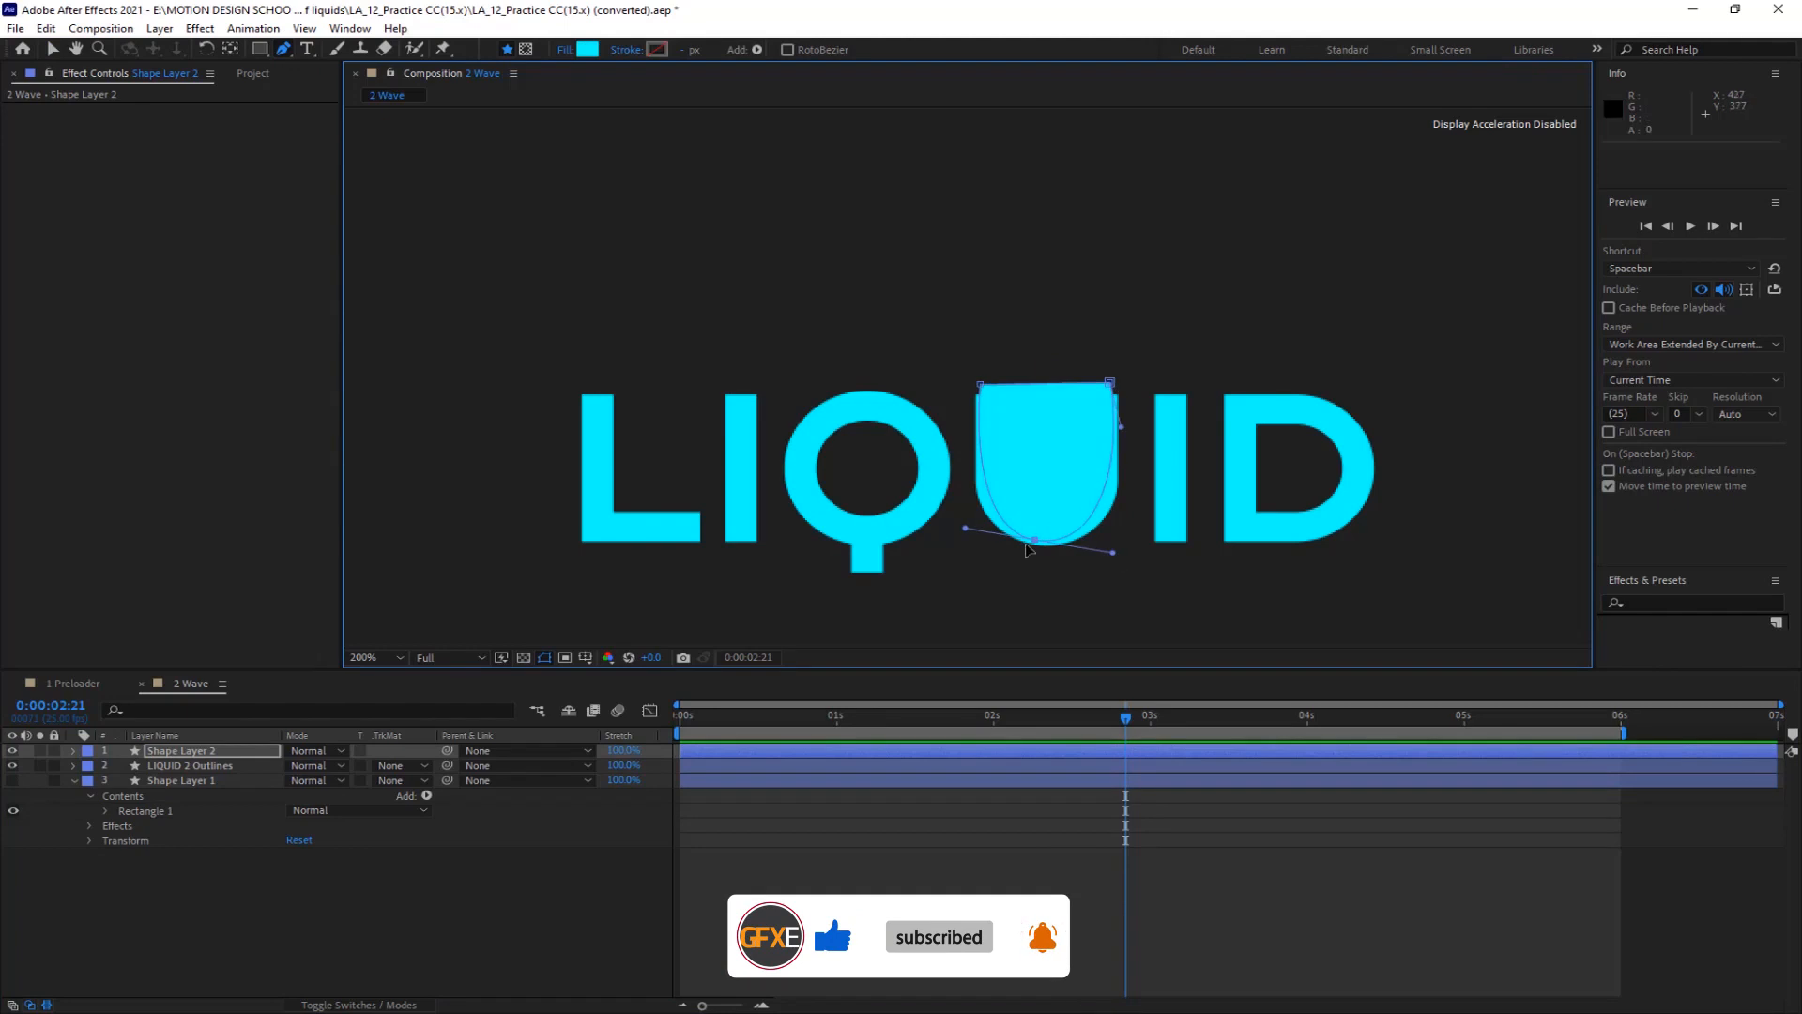
Place Shape Layer 2 directly beneath LIQUID 2 Outlines and rename Shape Layer 1 as wave
click(455, 851)
drag(204, 751, 221, 778)
click(222, 783)
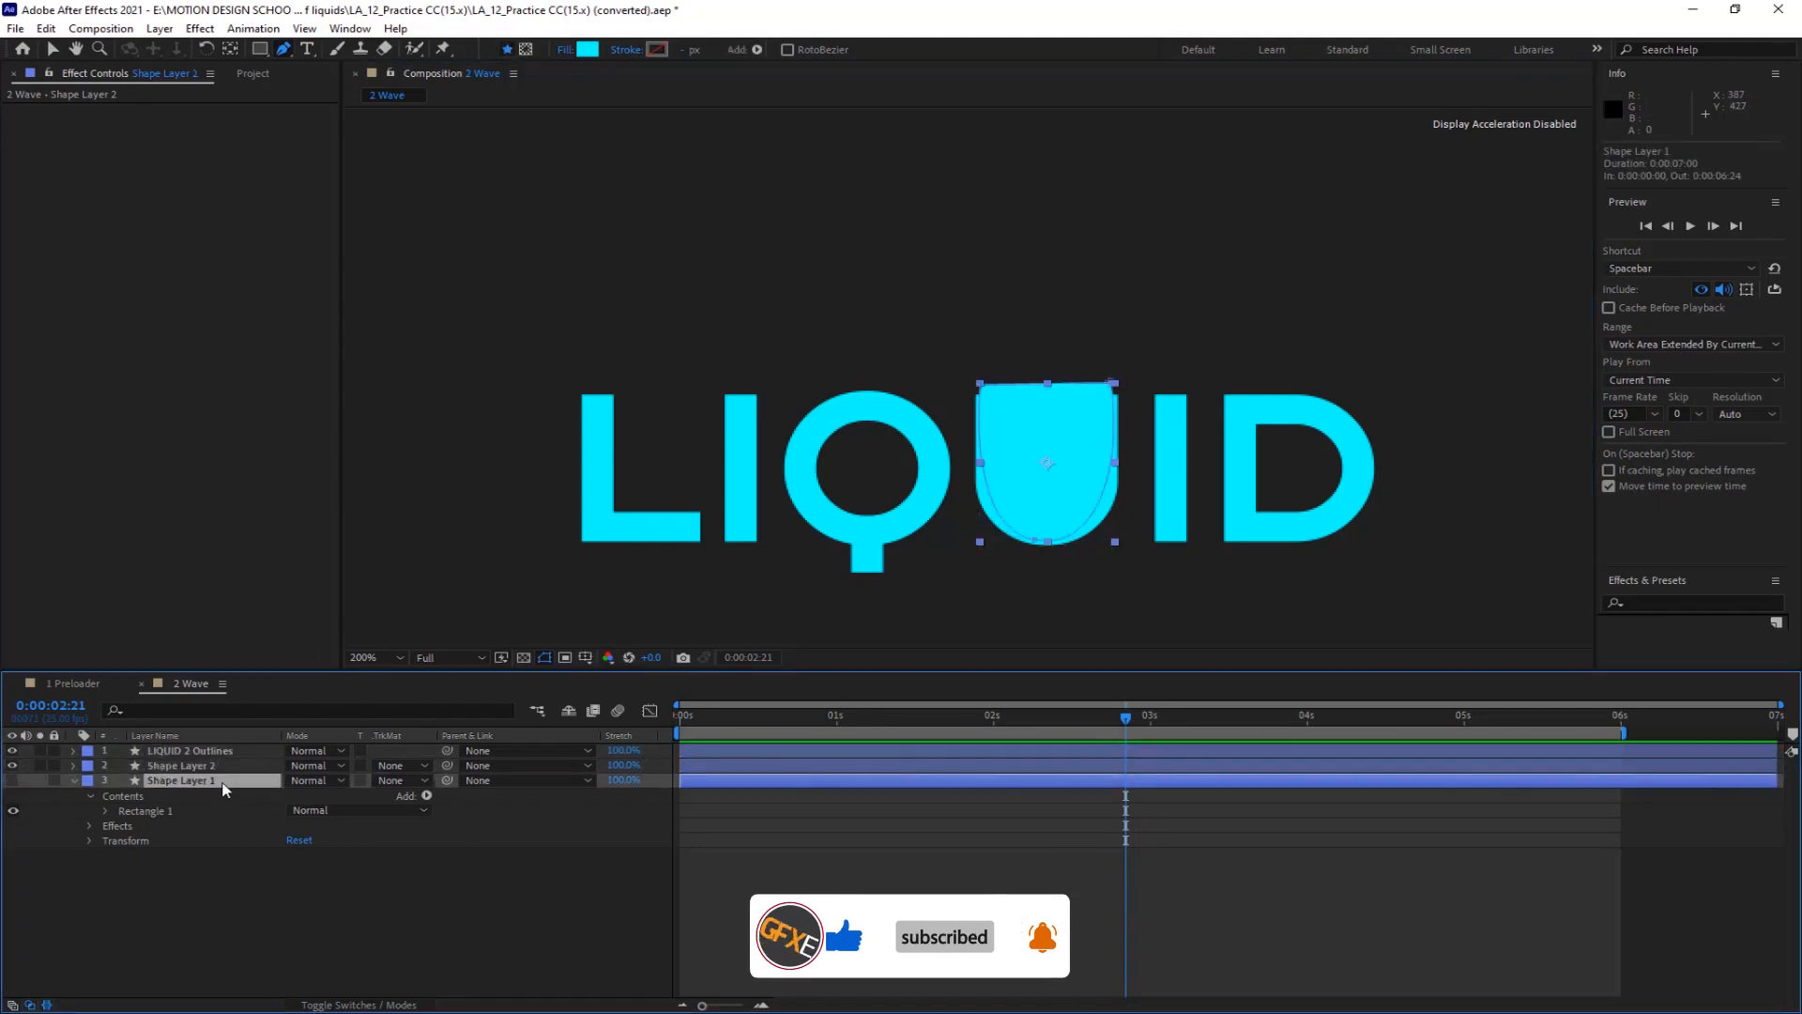
key(Return)
text(W)
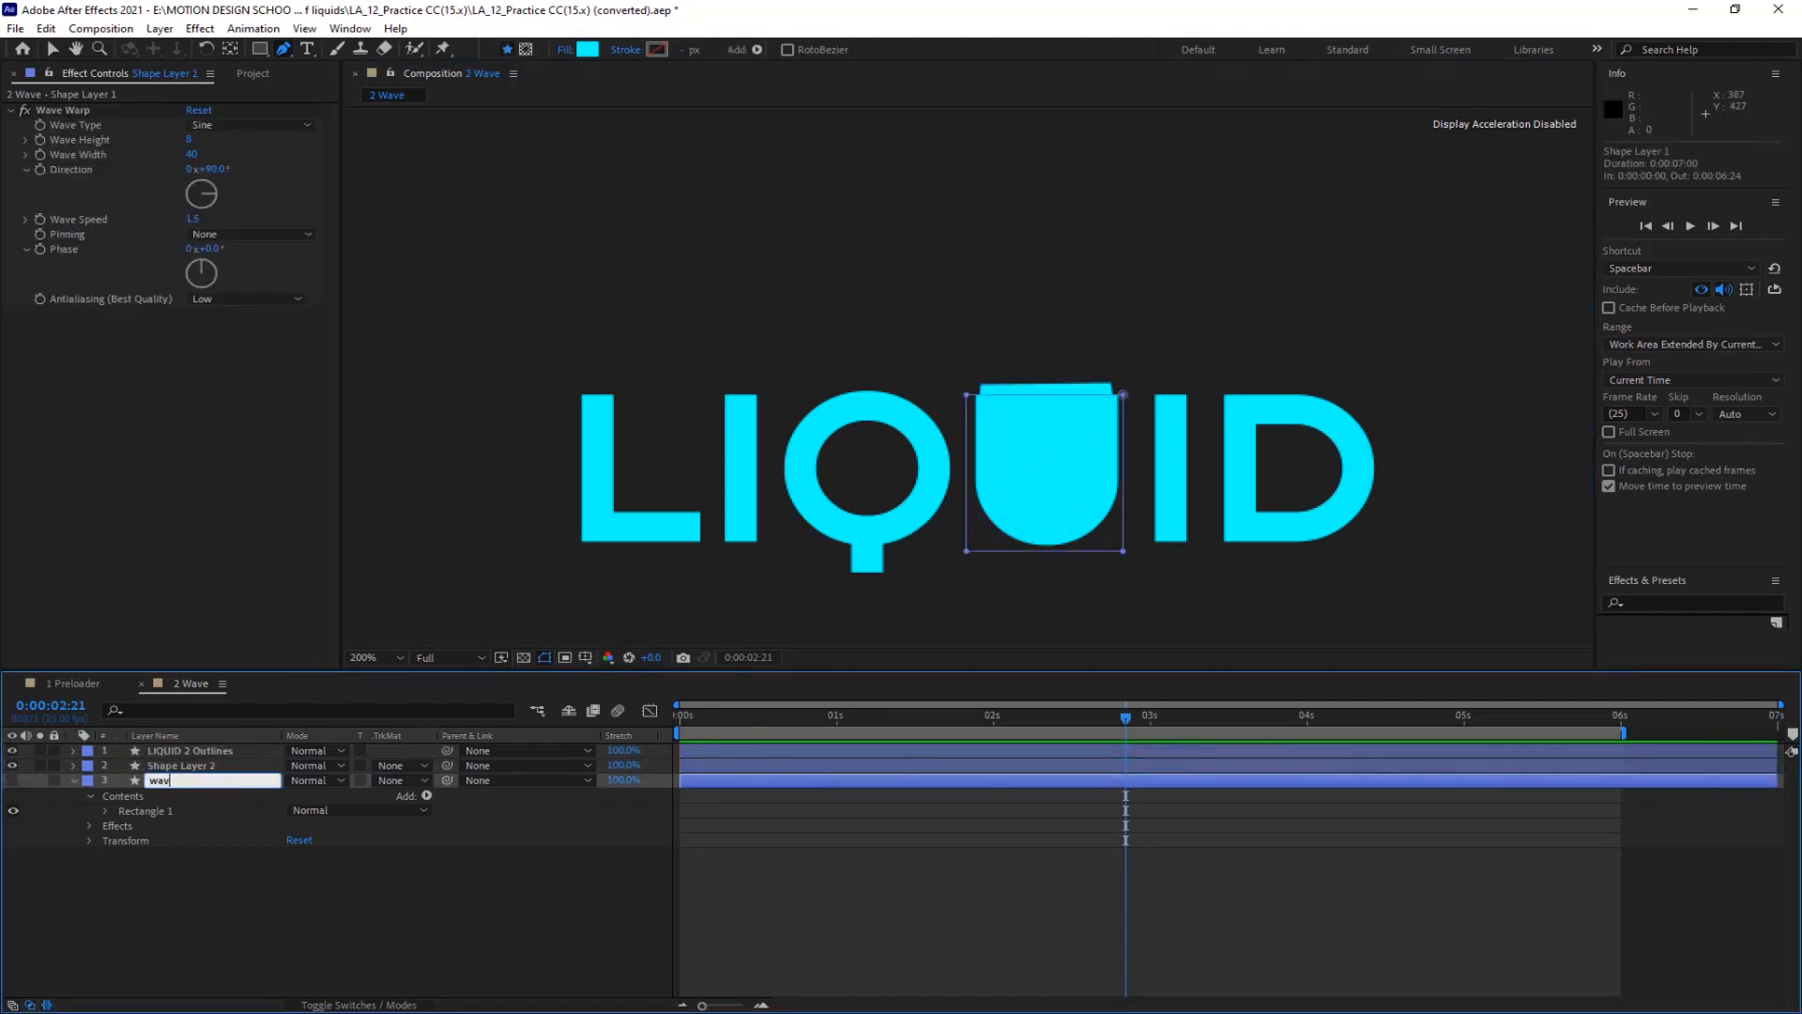
key(Return)
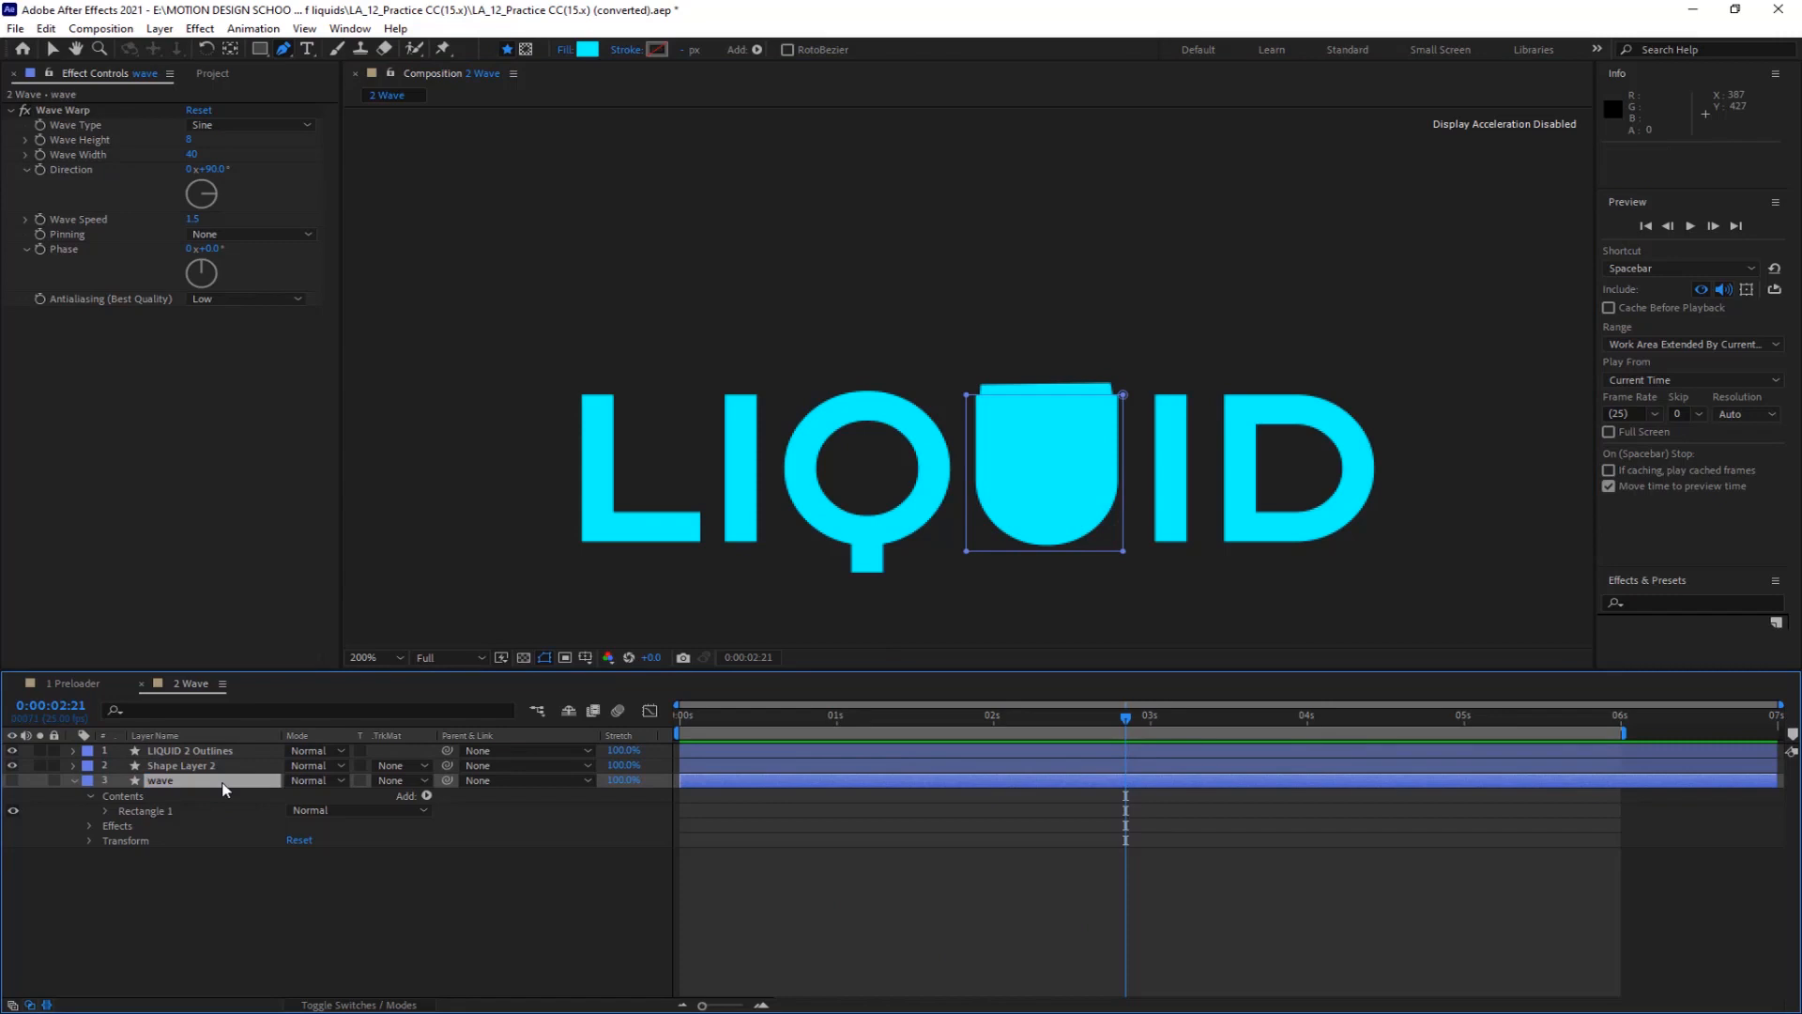
Show the wave layer, set its track matte to Alpha Matte "Shape Layer 2", and preview the masked wave
click(12, 782)
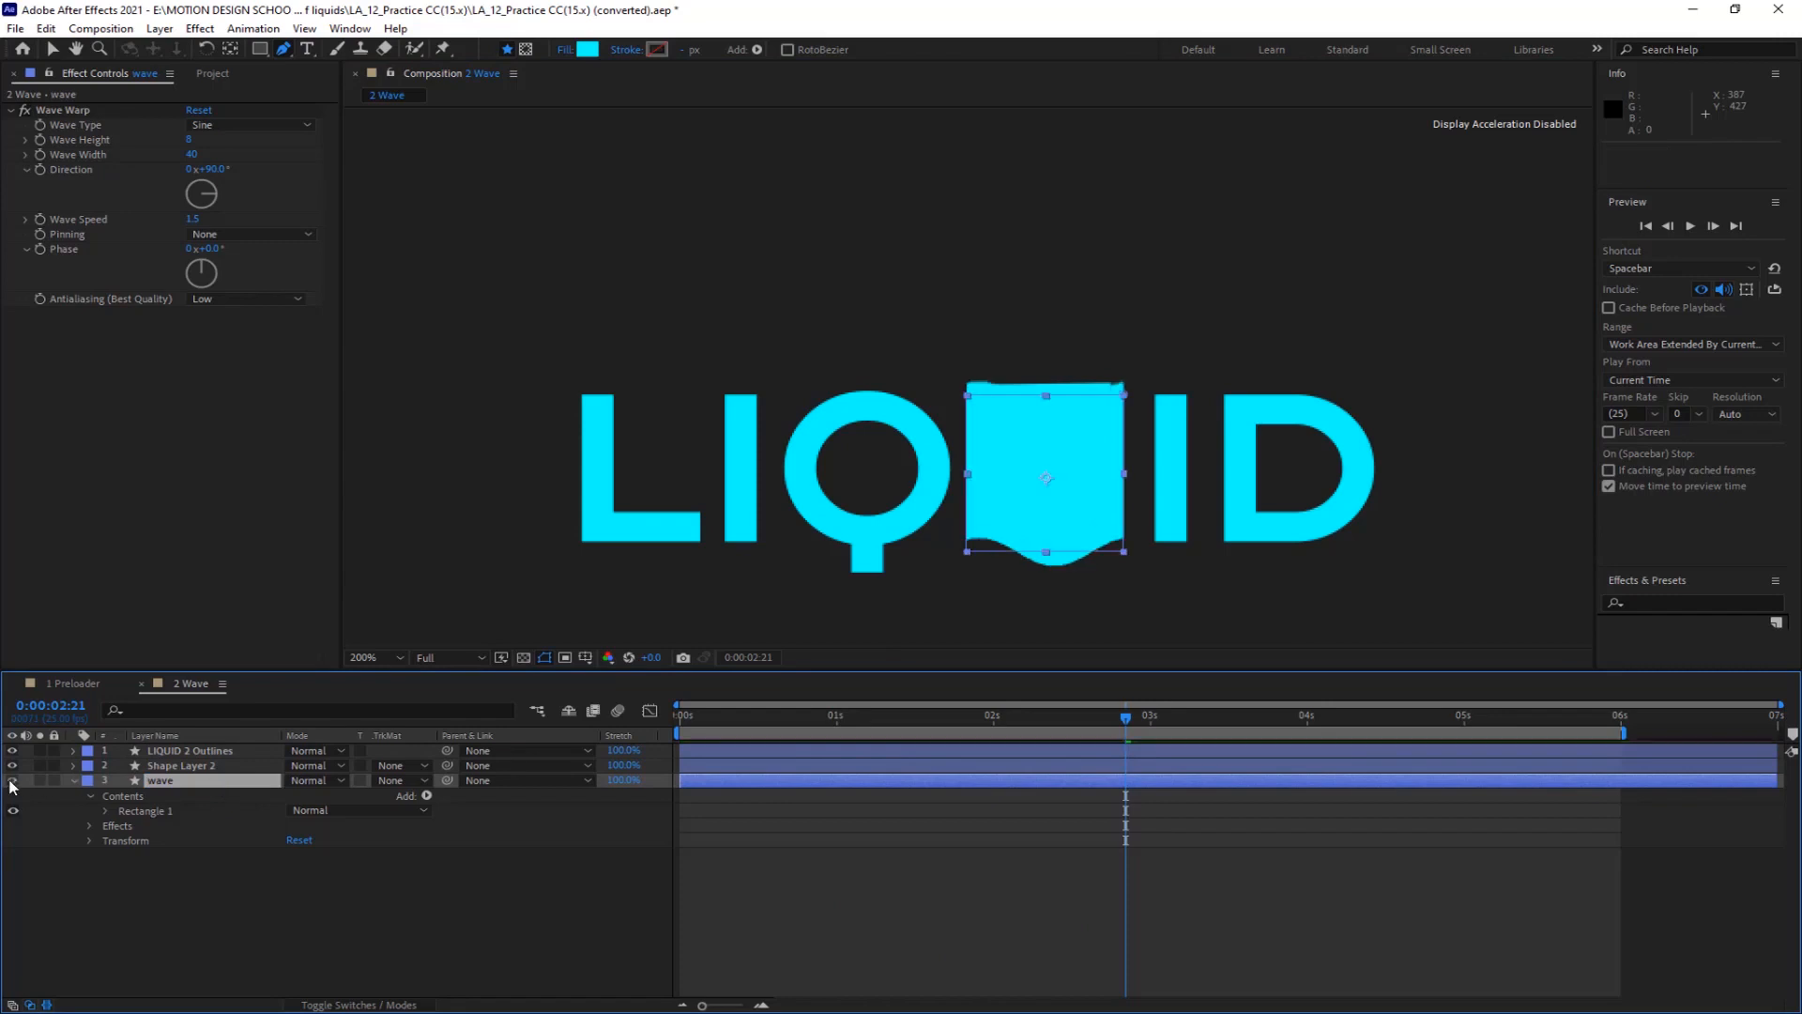
click(419, 784)
click(431, 825)
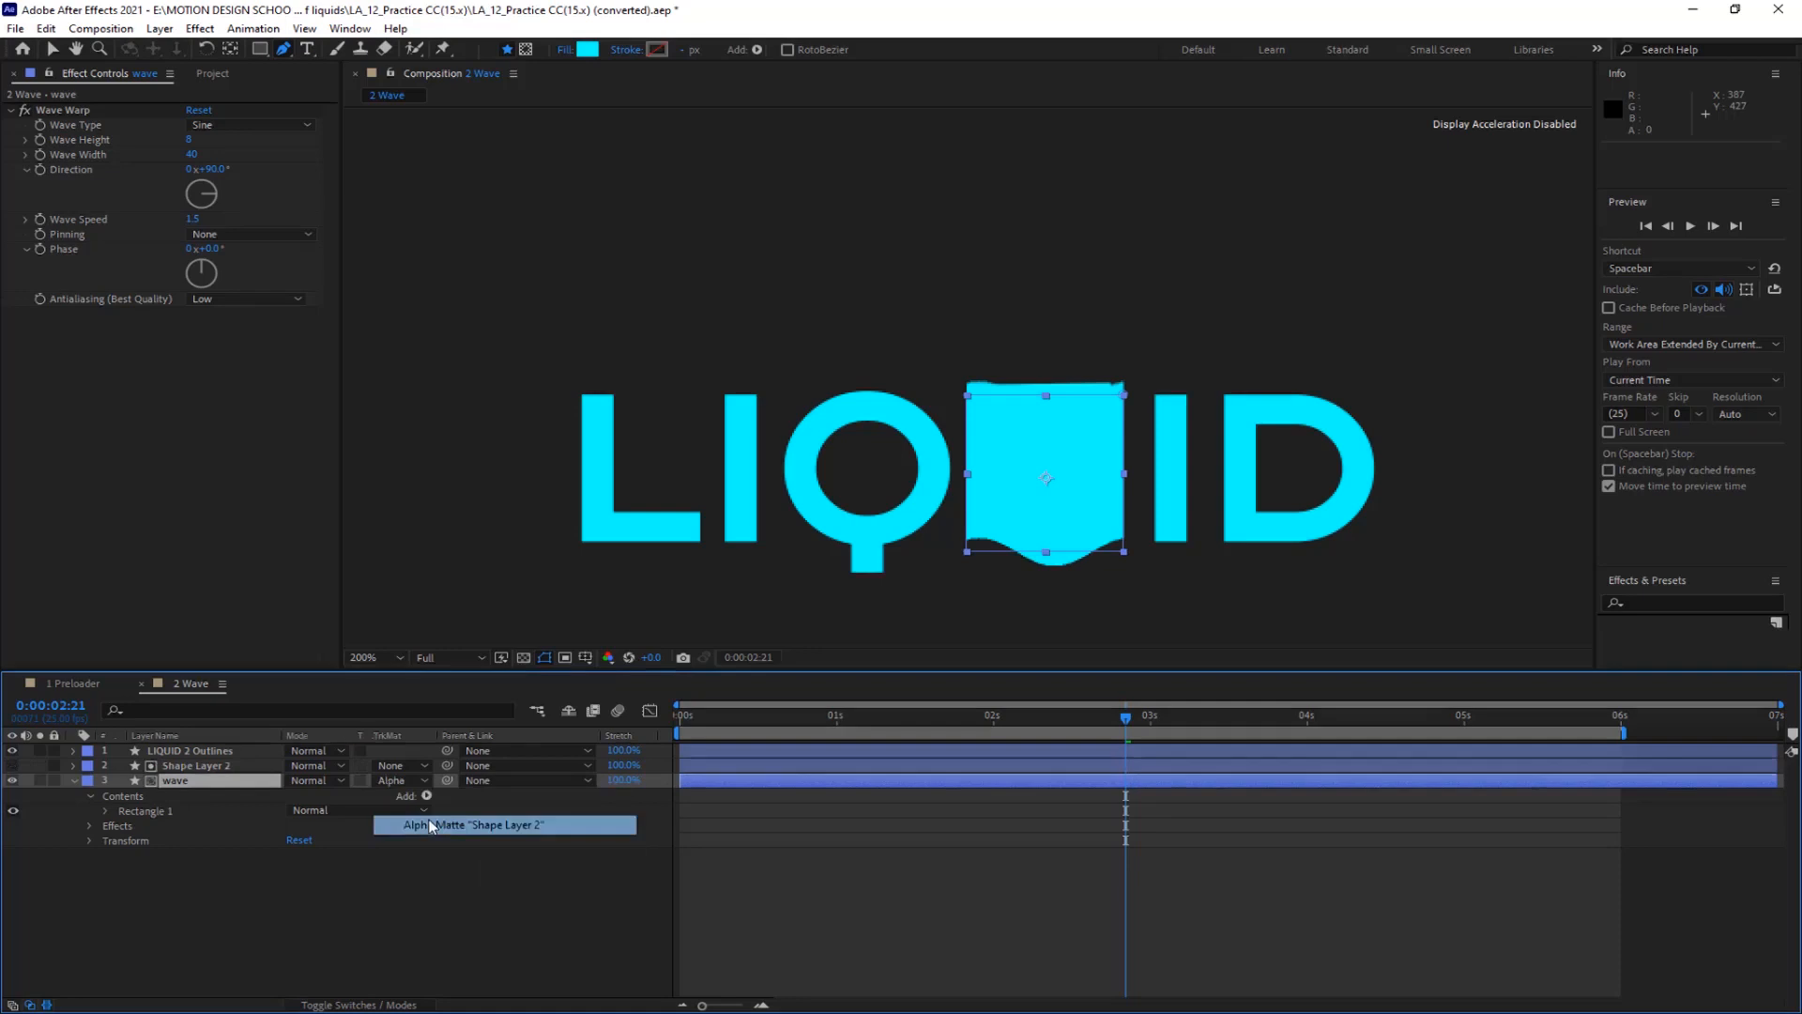
key(space)
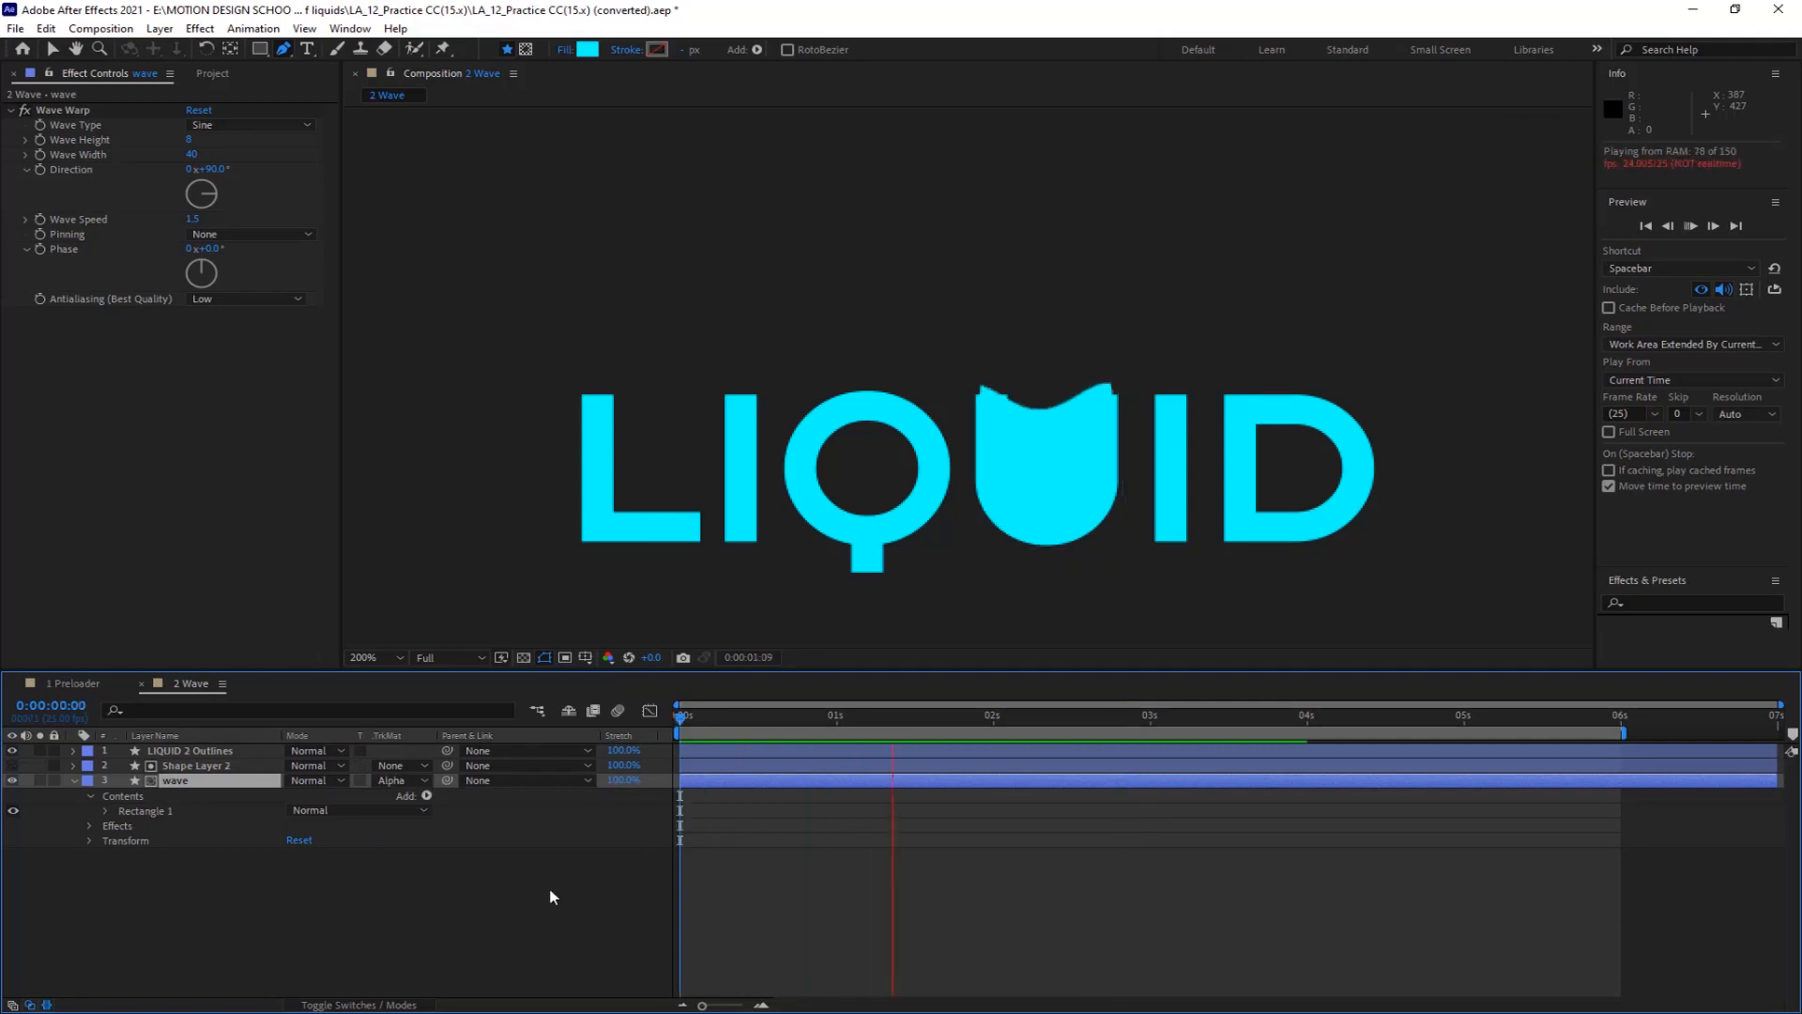
key(space)
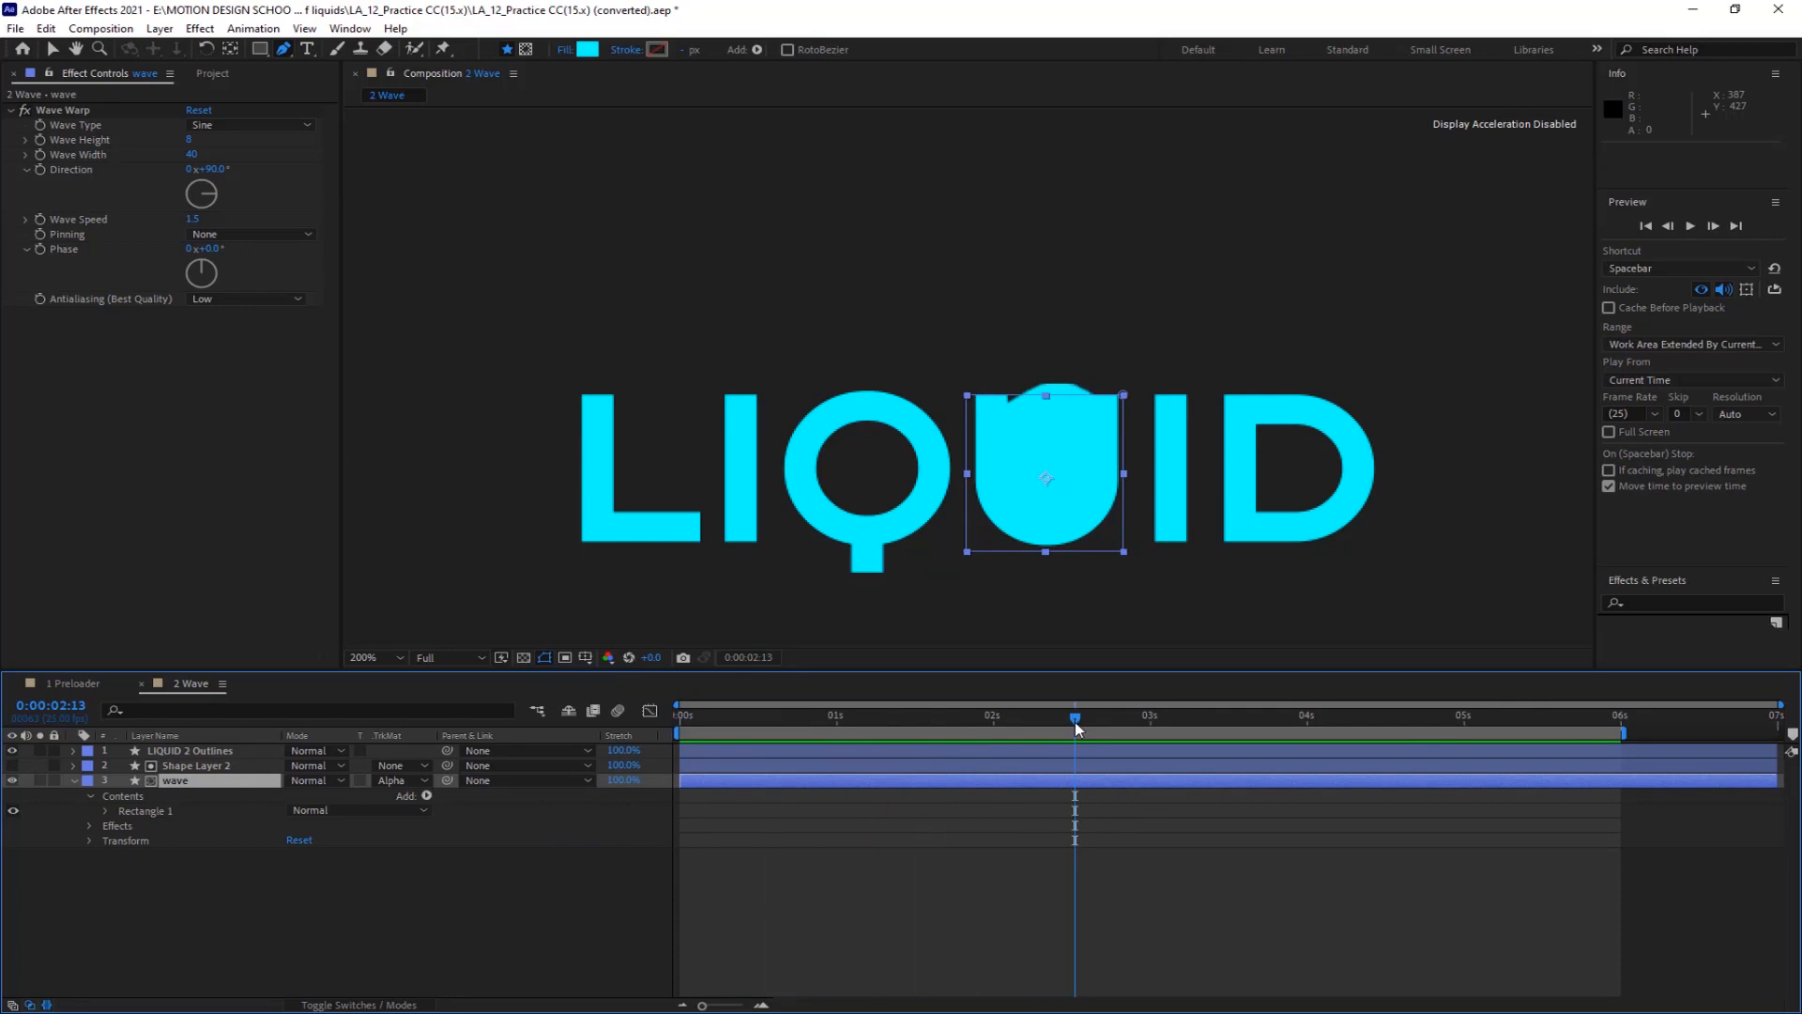
Add a Position keyframe to the wave layer at 0:00:03:24, keeping the wave at its filled height
drag(1075, 721, 668, 728)
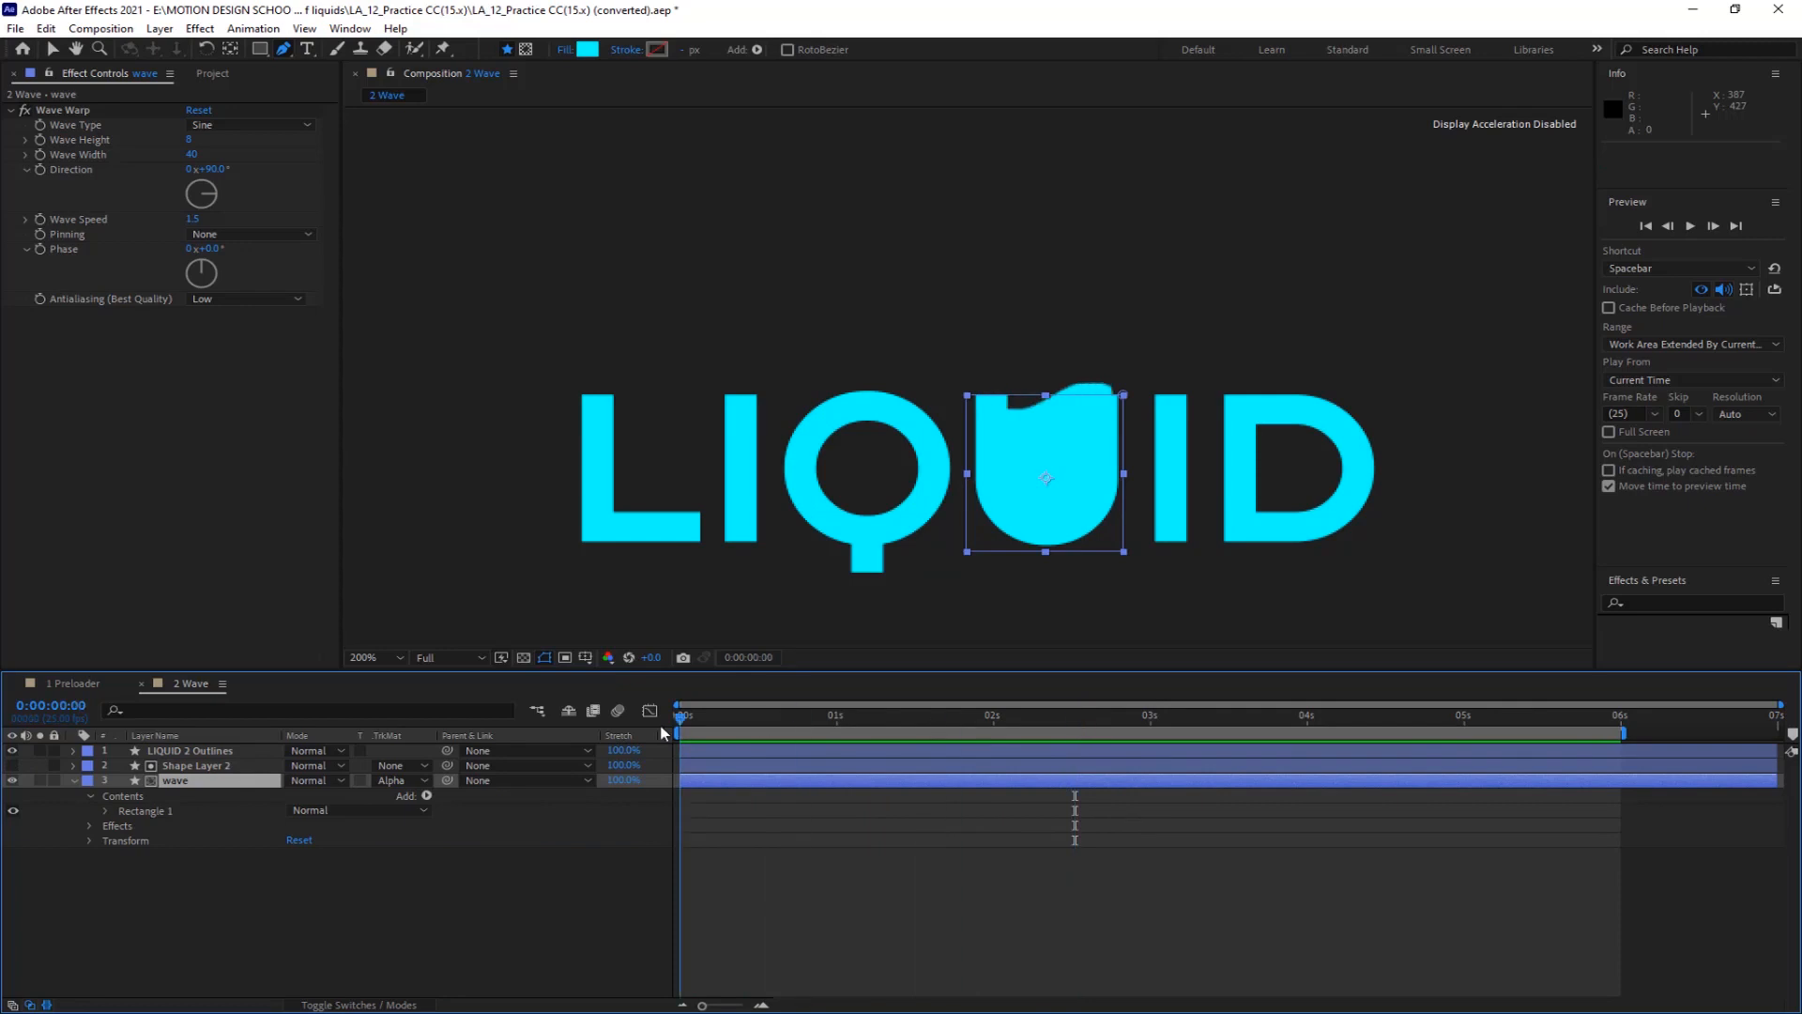
click(212, 782)
key(p)
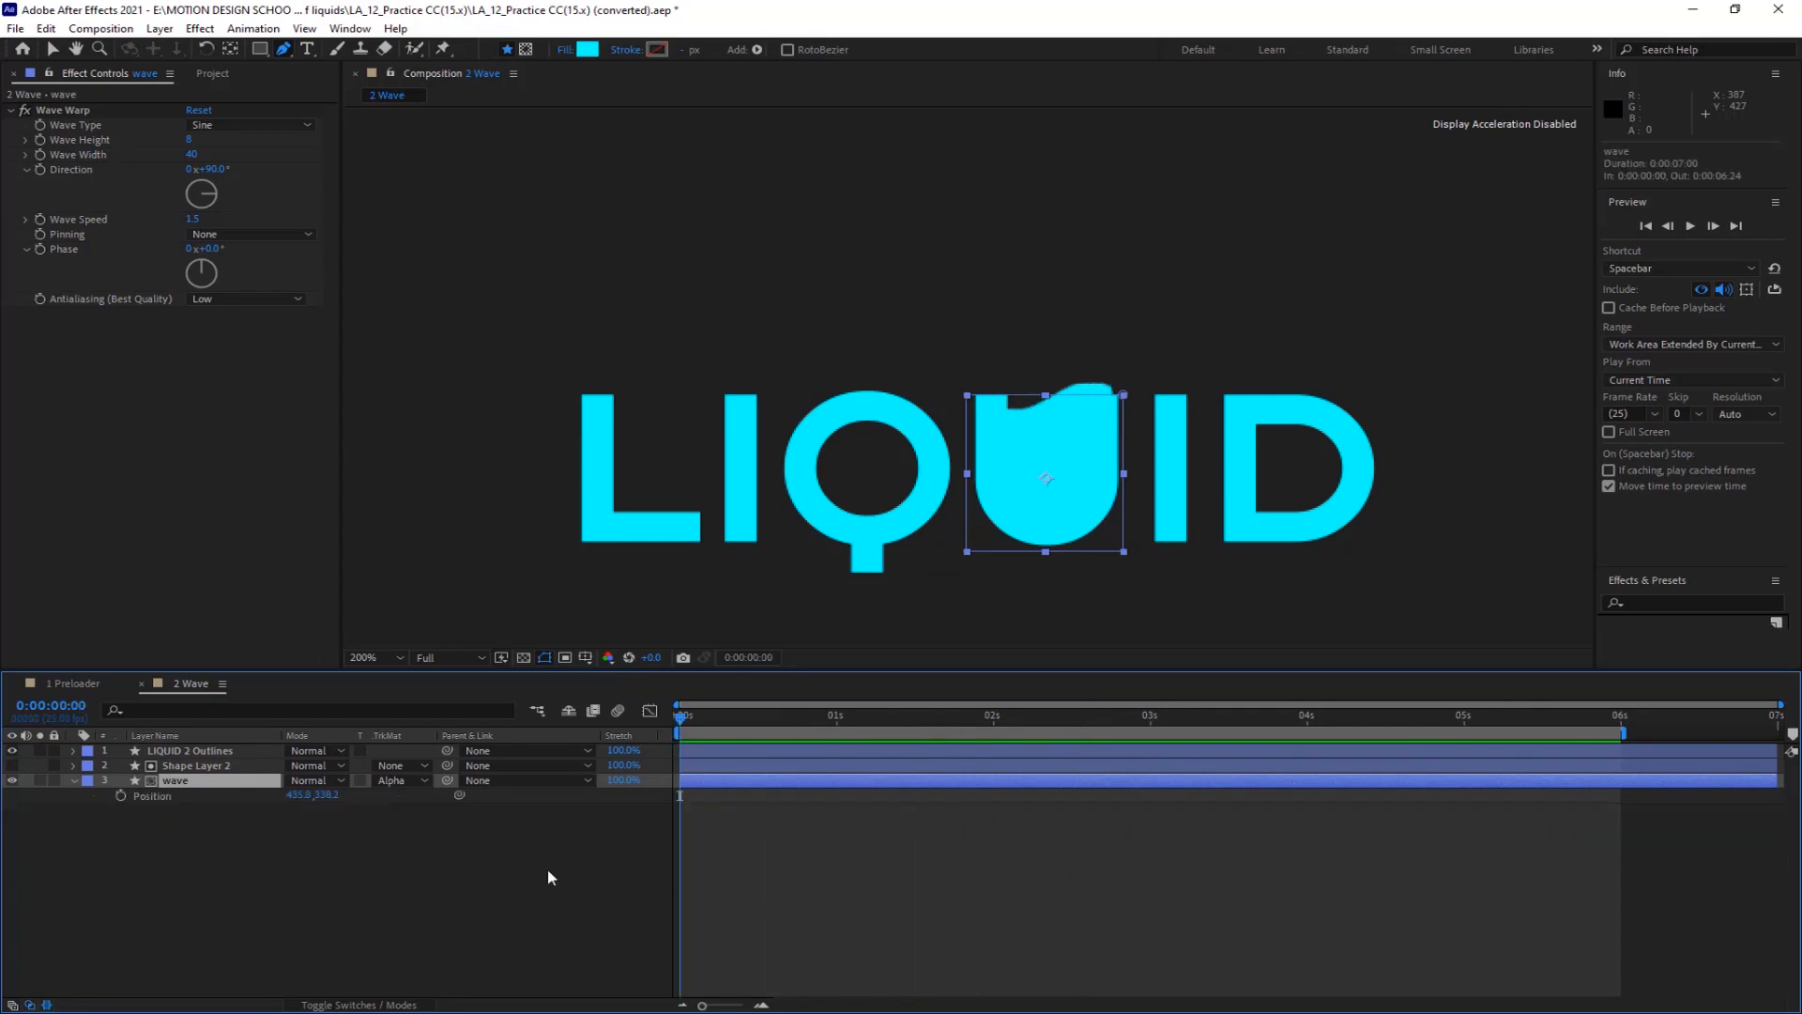
drag(685, 719, 1301, 765)
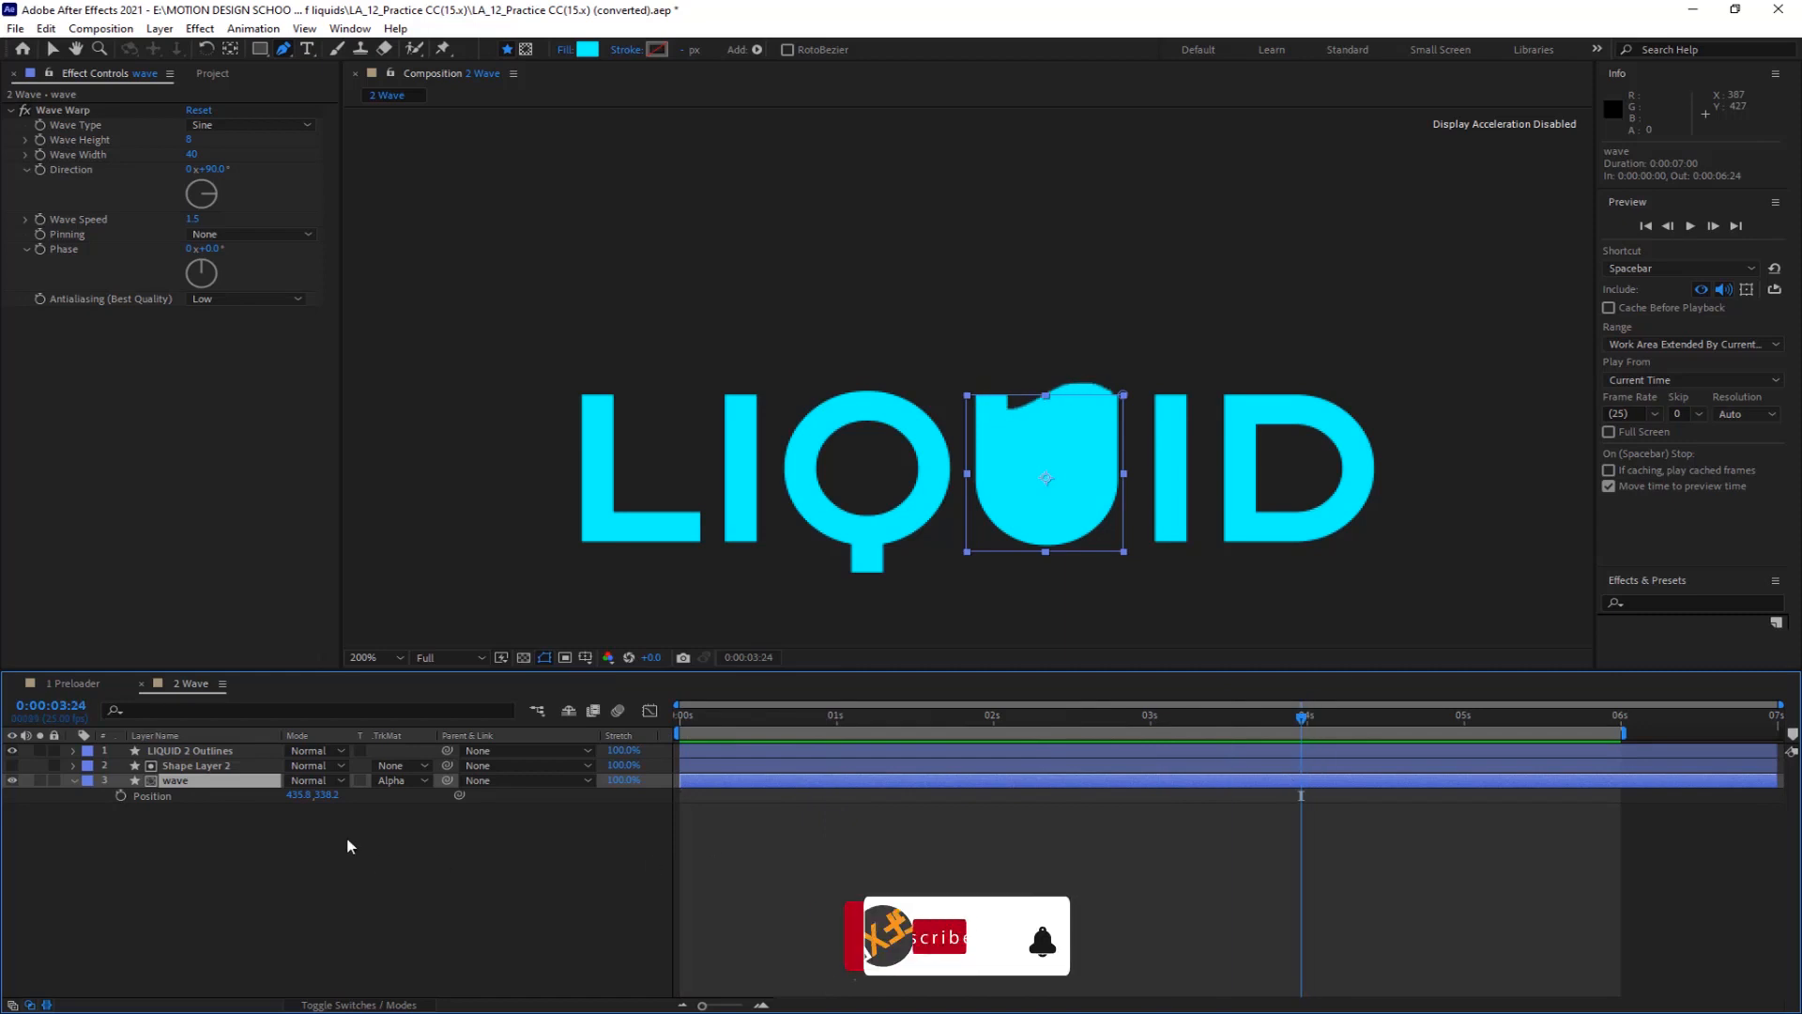
click(119, 796)
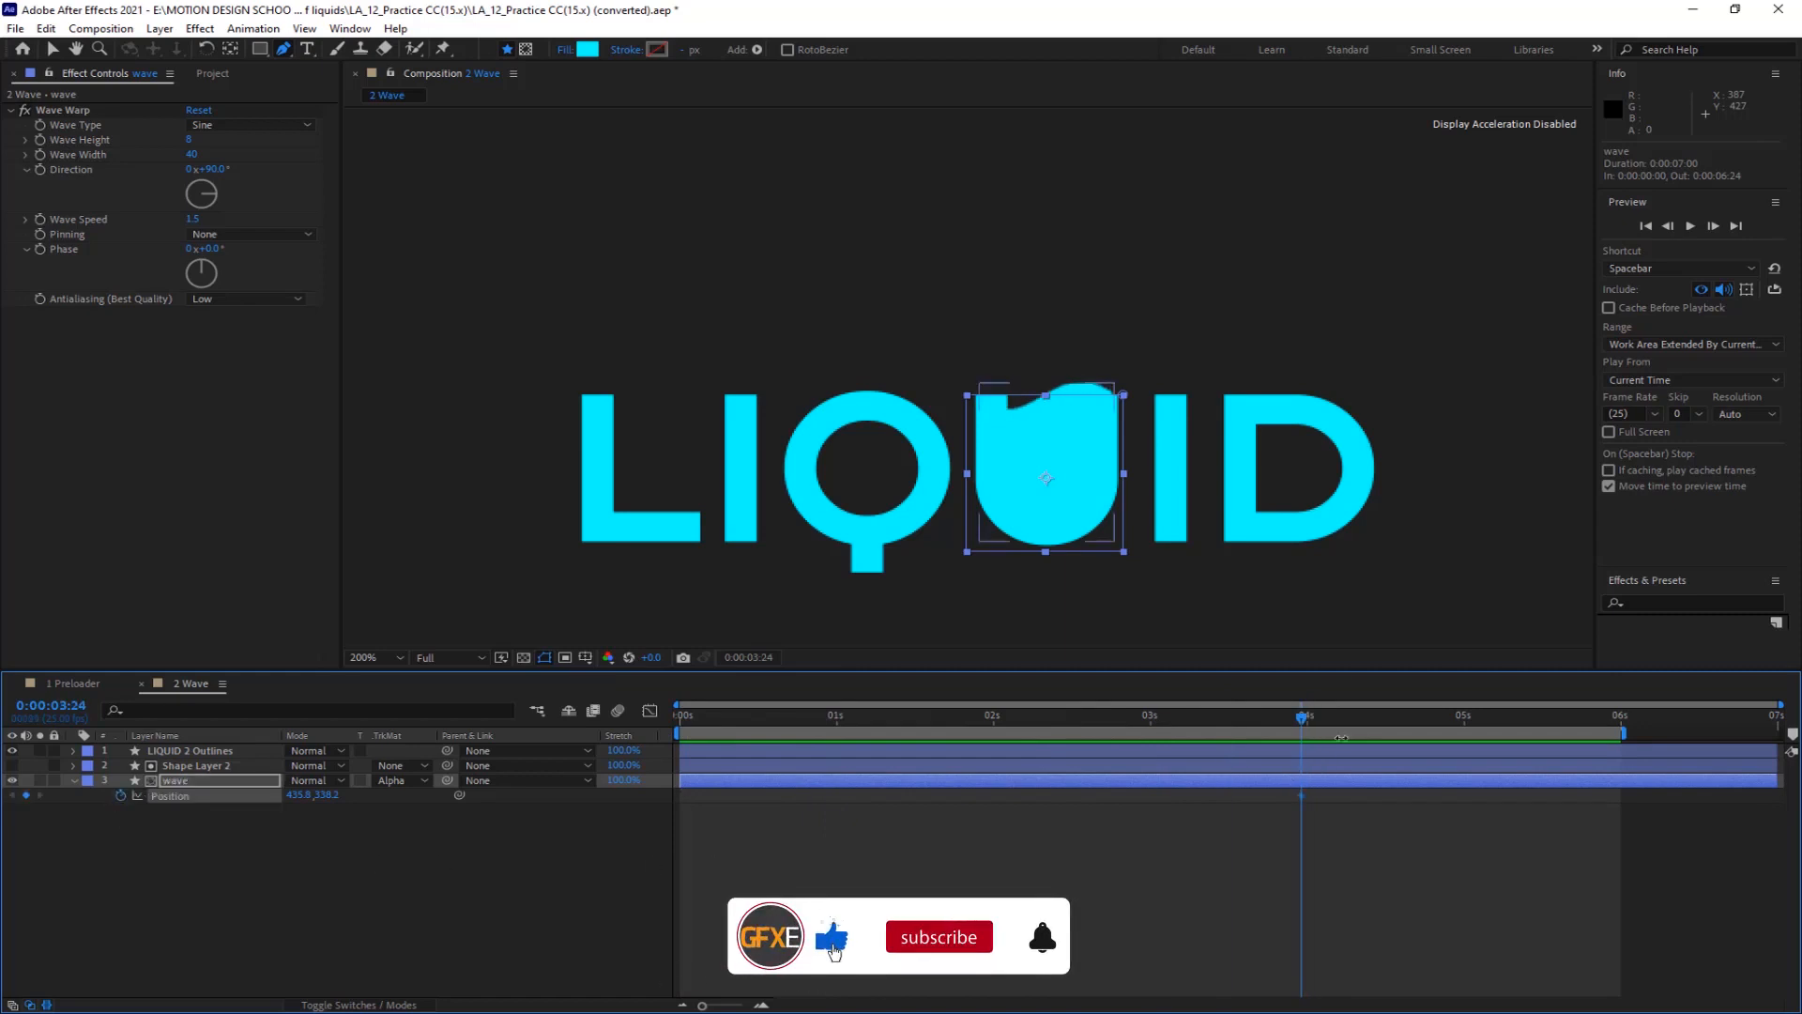
At 0:00:00:00, lower the wave layer below the U to Y position 429.2 and preview the filling motion
drag(1304, 722, 626, 732)
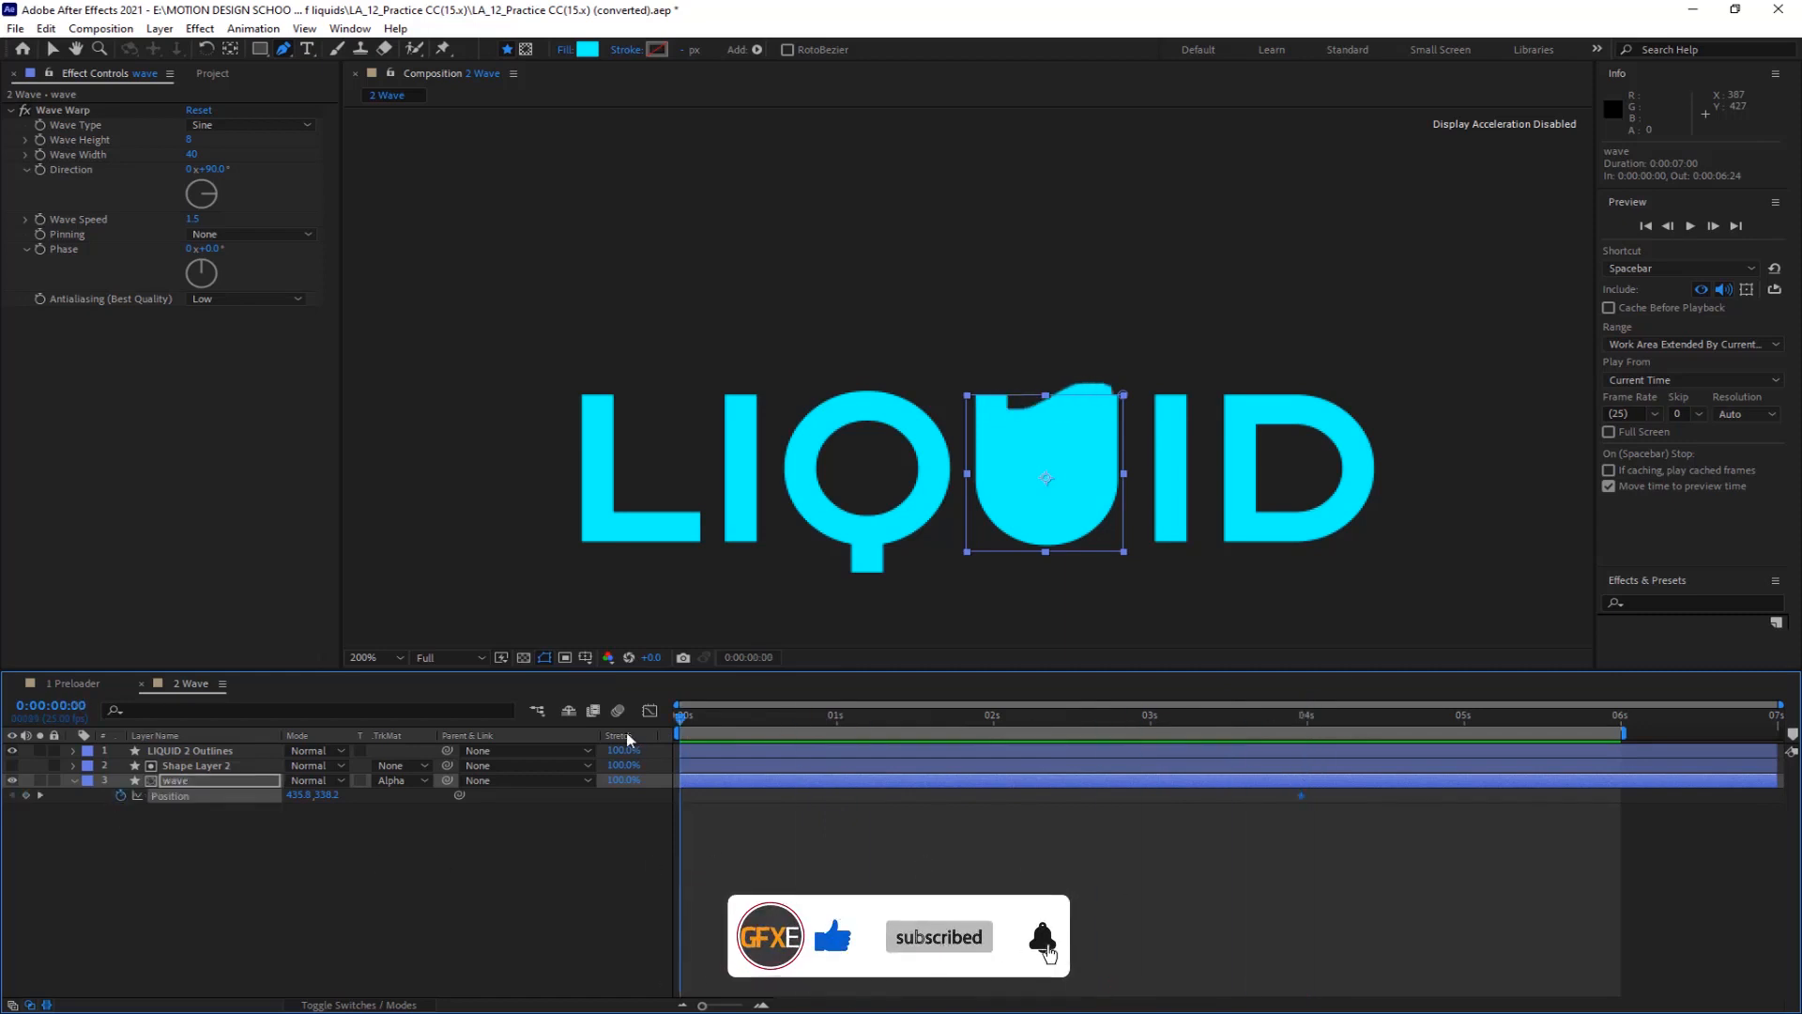
drag(328, 795, 385, 819)
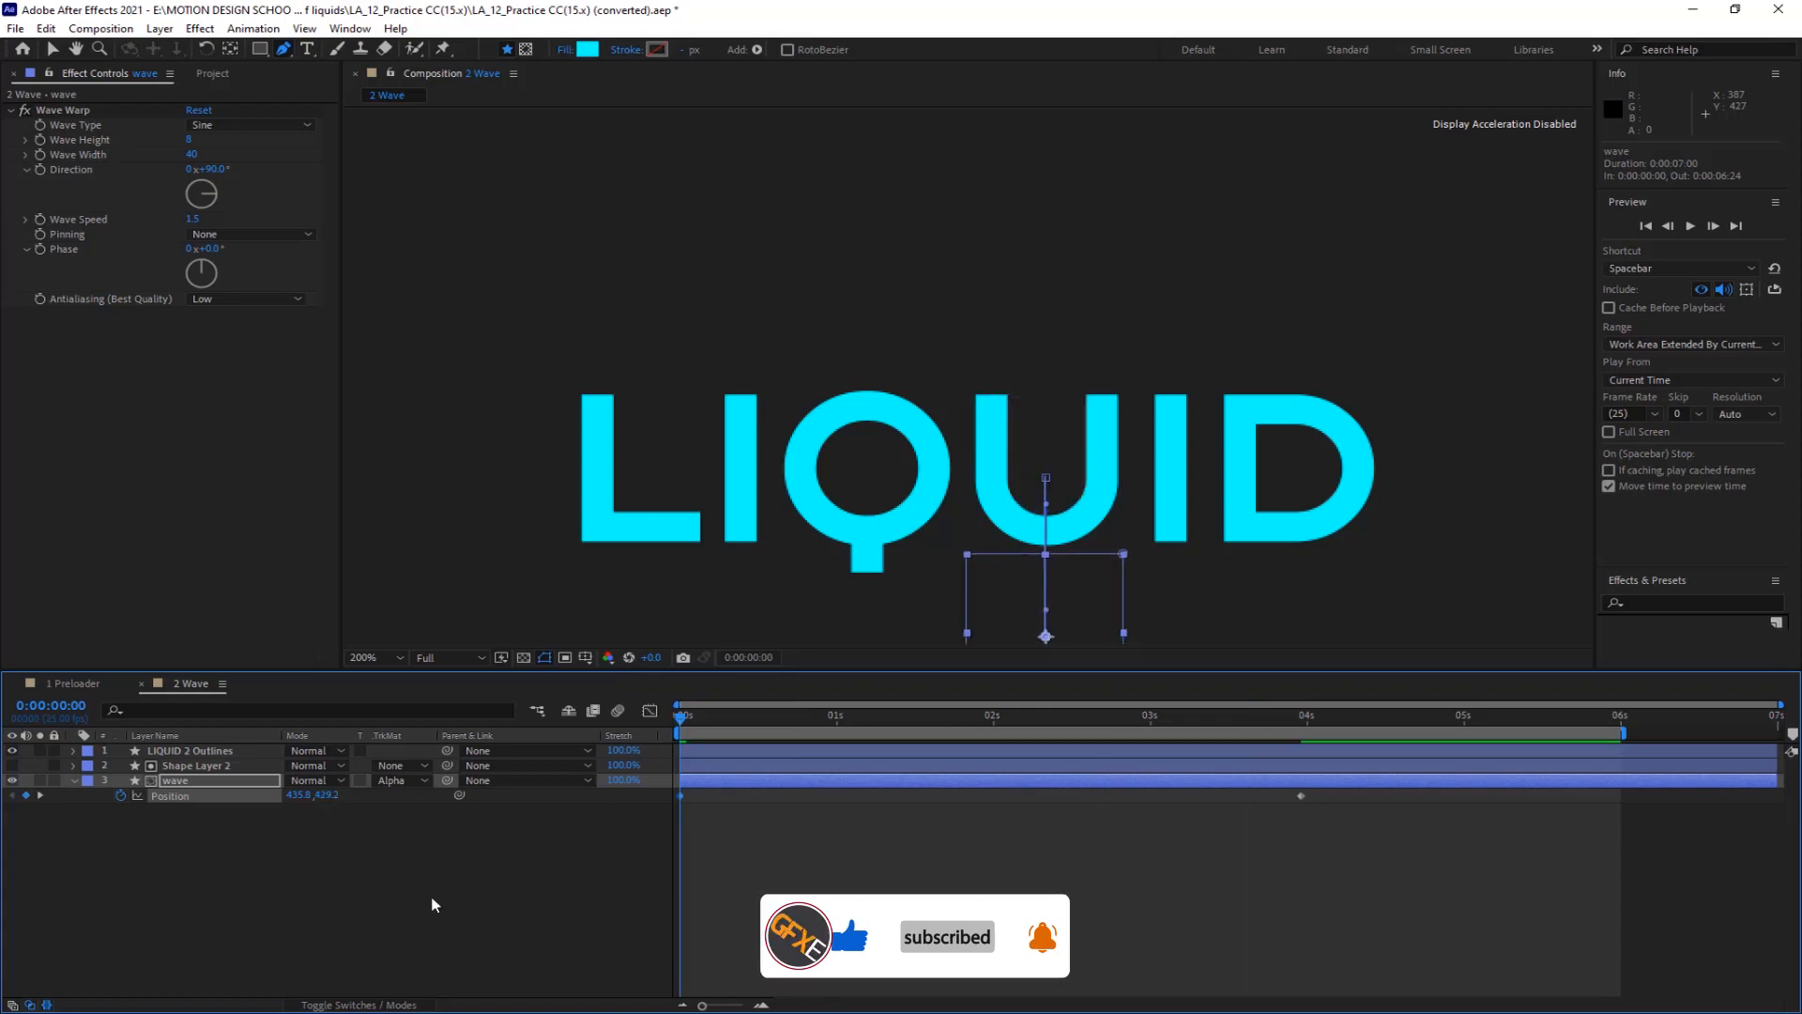
key(space)
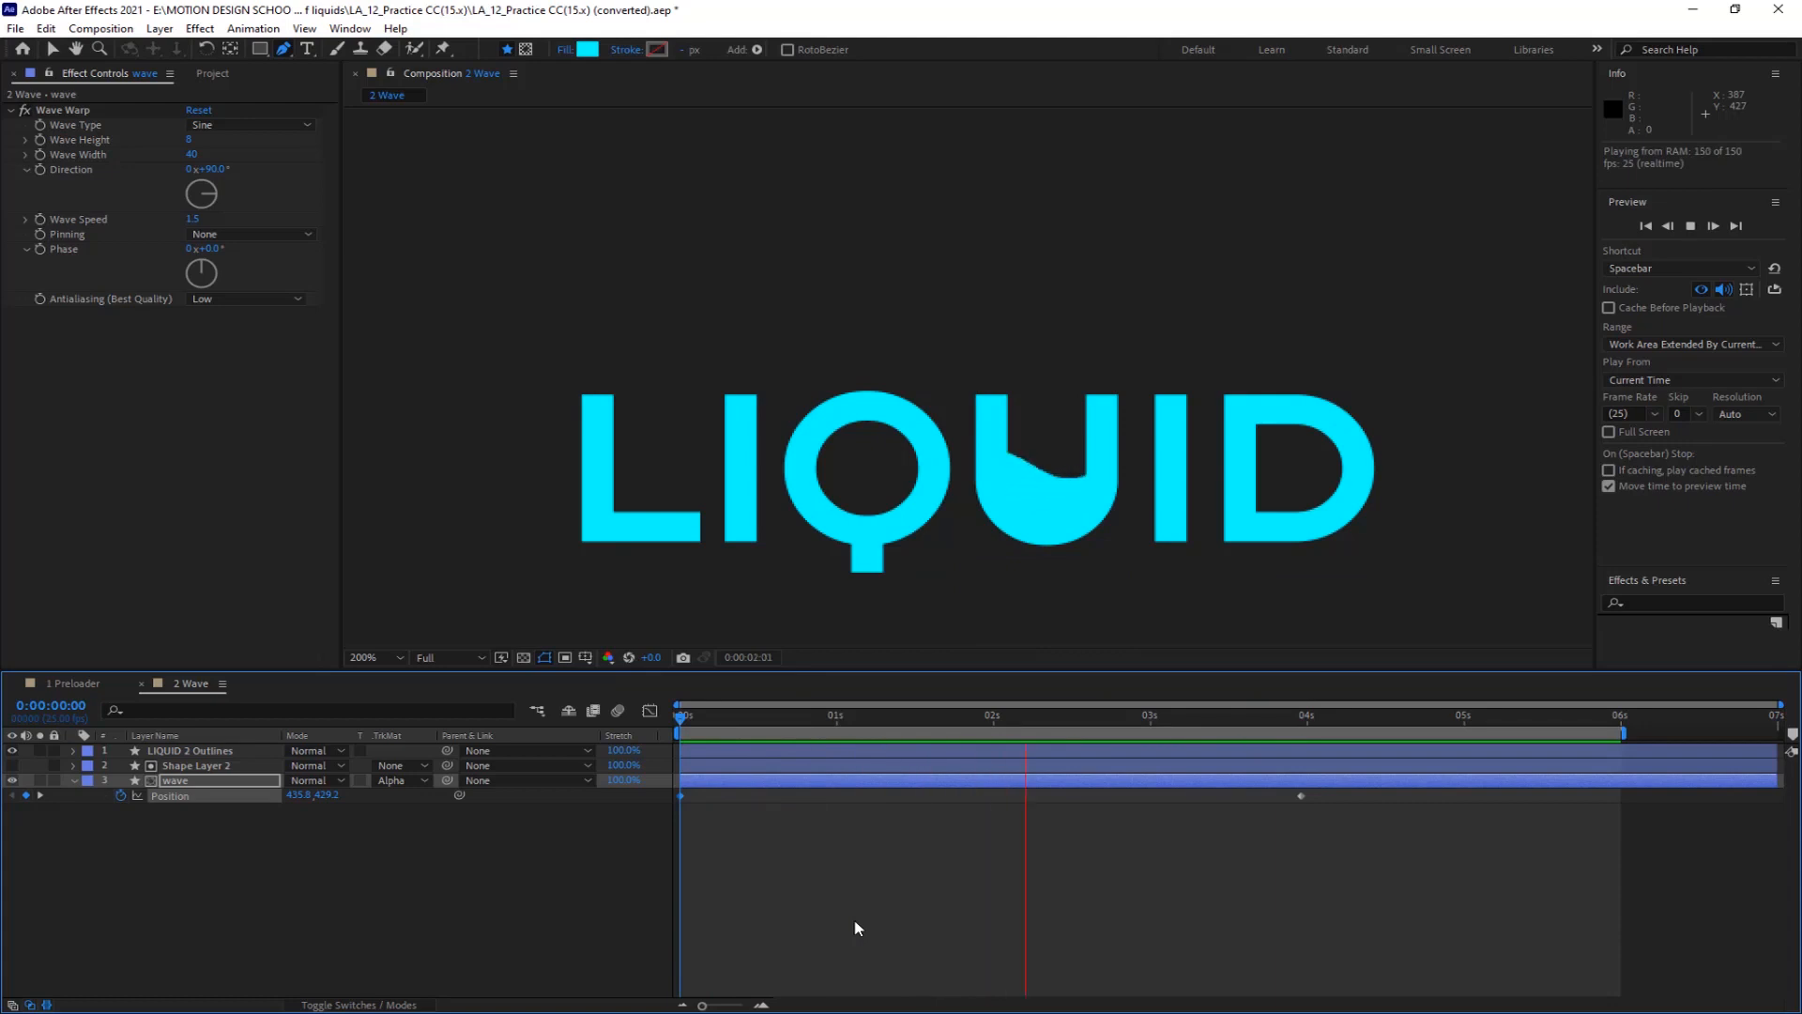
key(space)
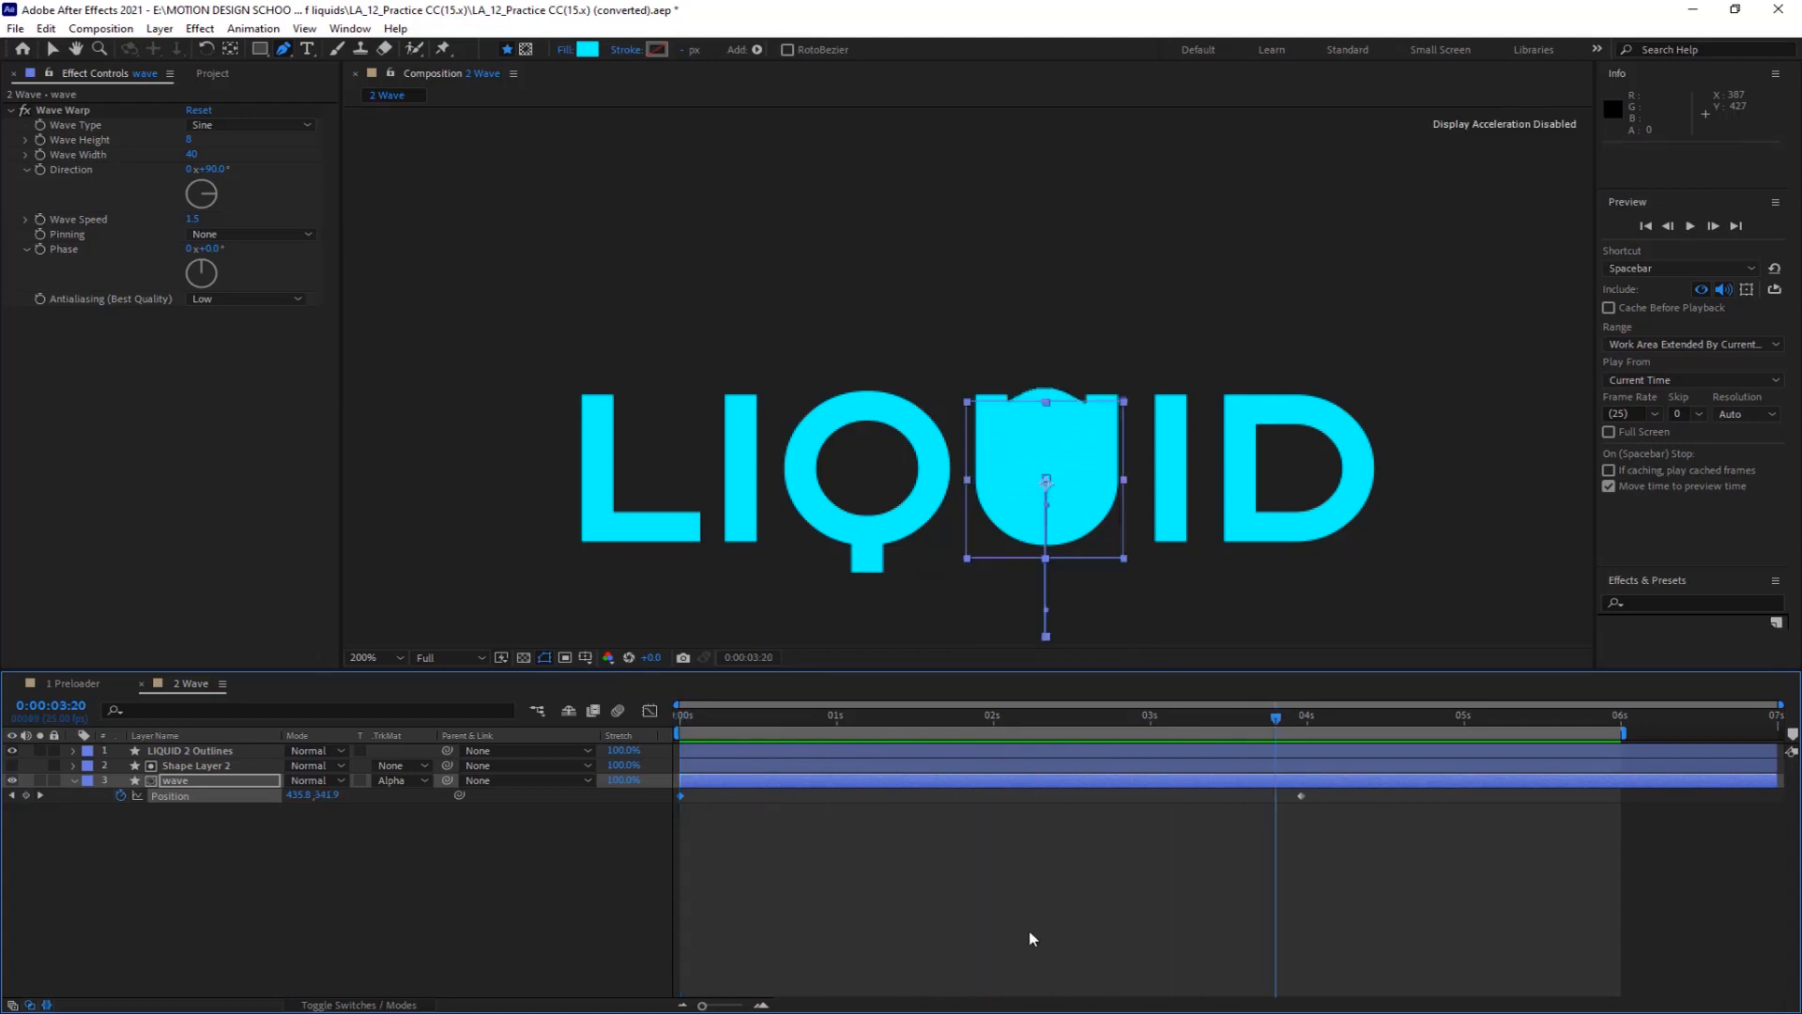
Easy-ease the wave's final Position keyframe, shape the speed graph for a fast start and long slow finish, and preview the fill
click(1300, 796)
key(F9)
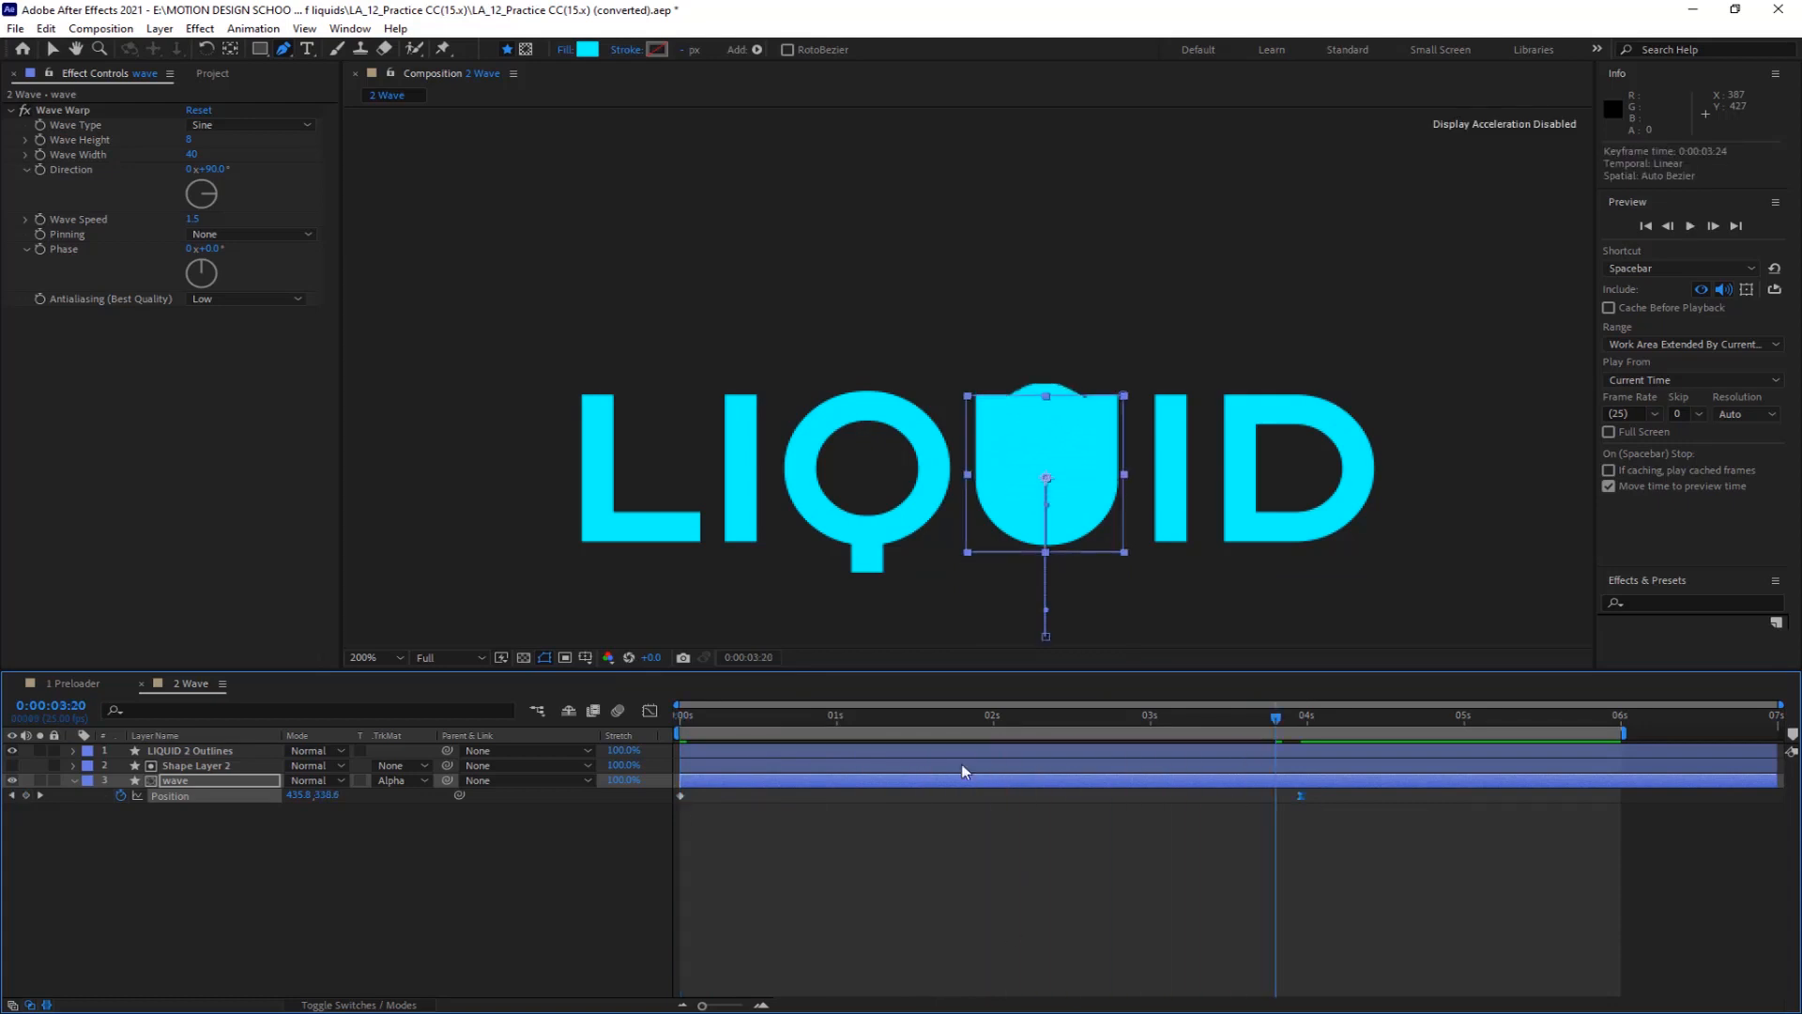
click(651, 712)
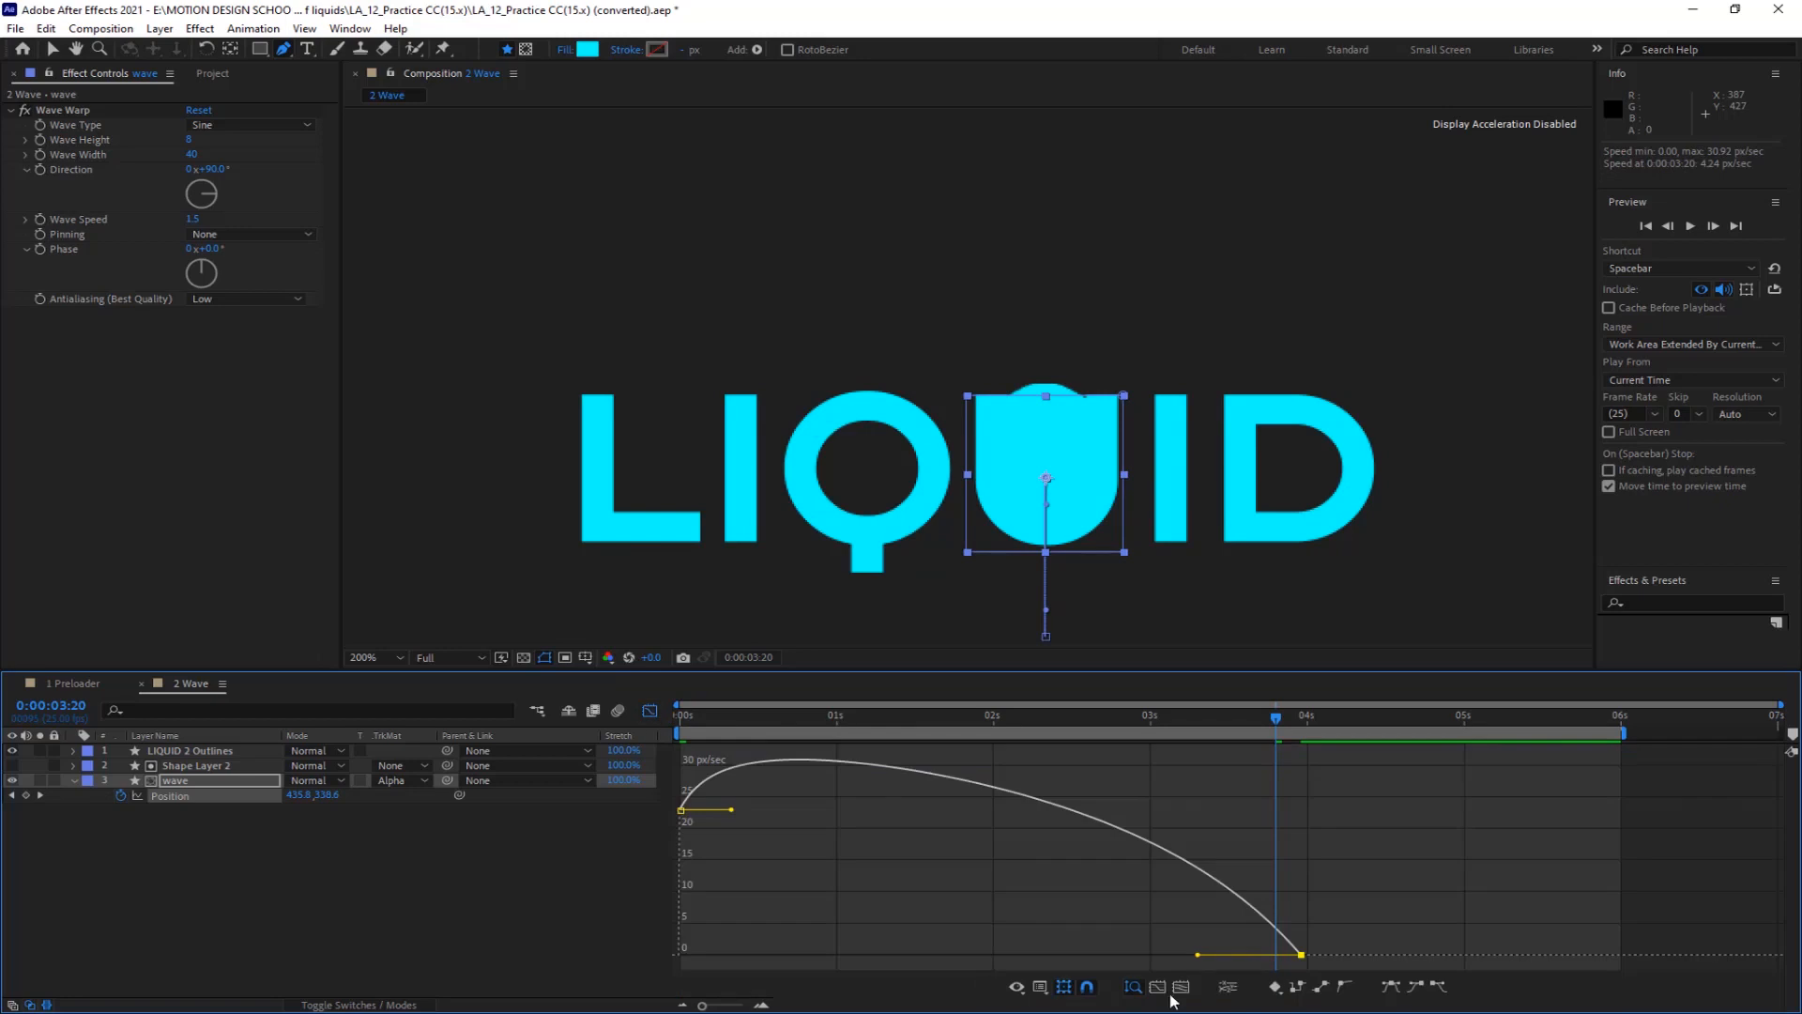
drag(1195, 962, 954, 968)
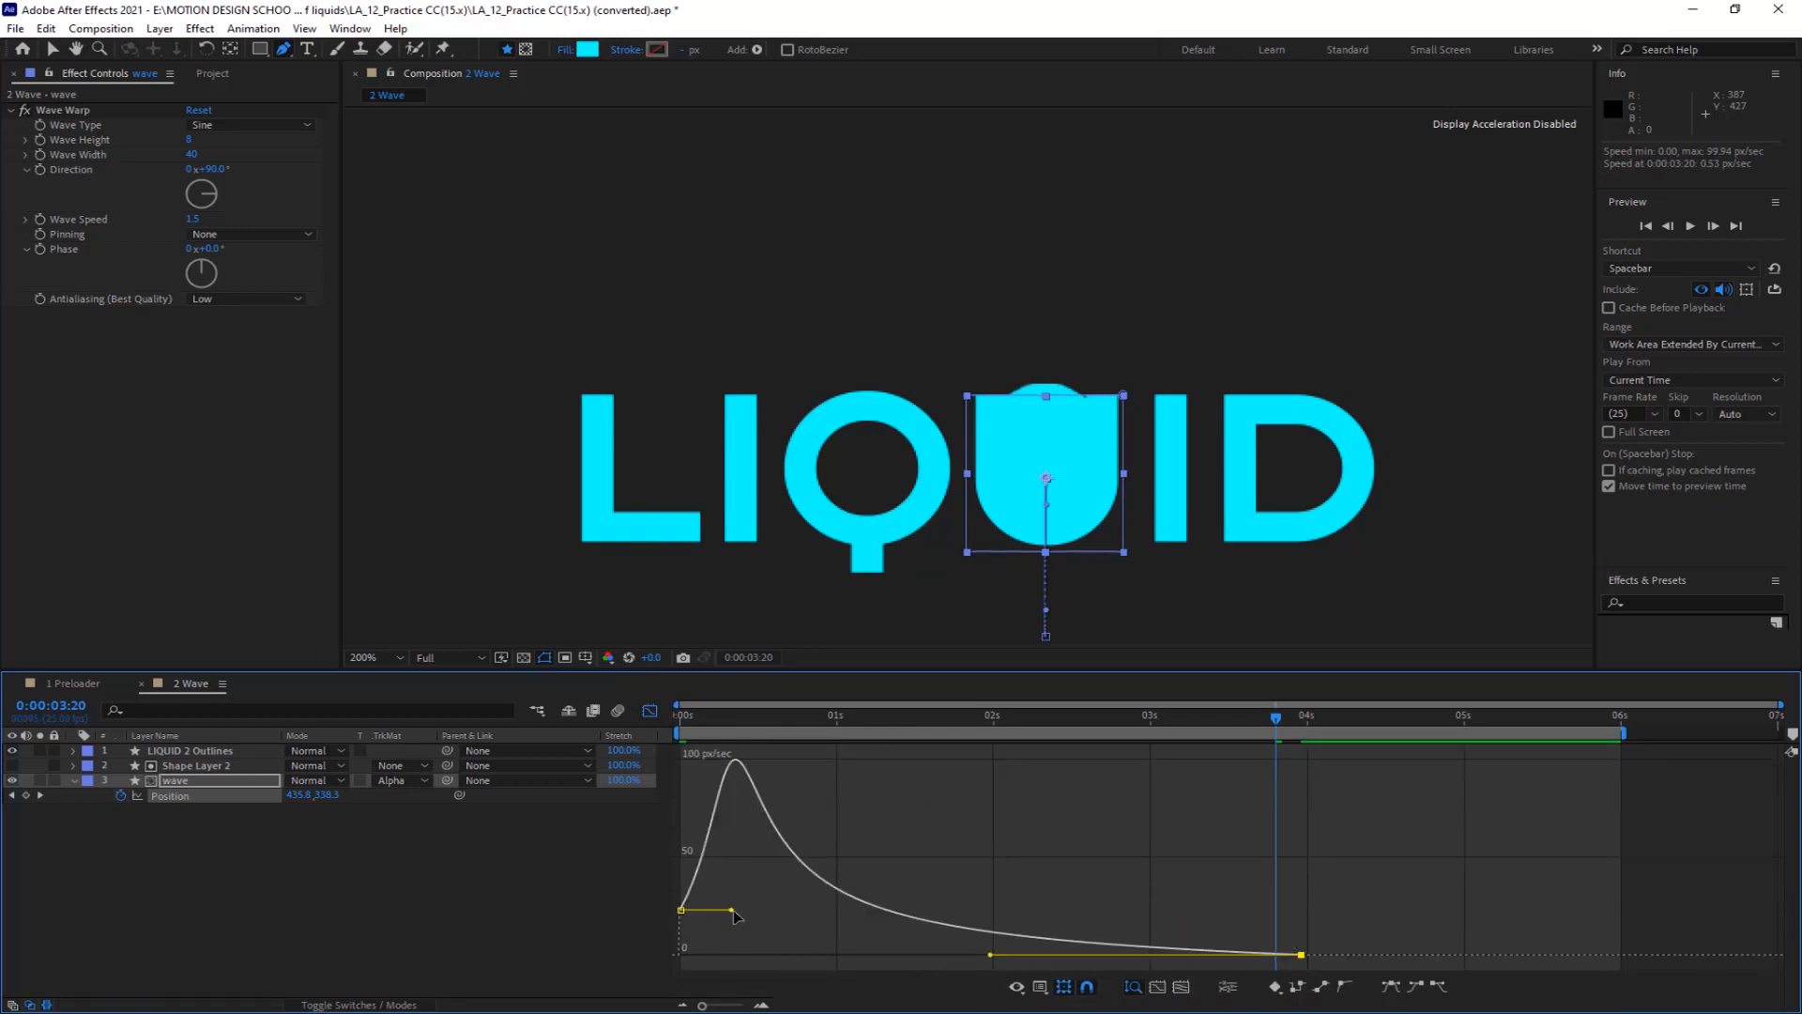
drag(726, 913, 682, 925)
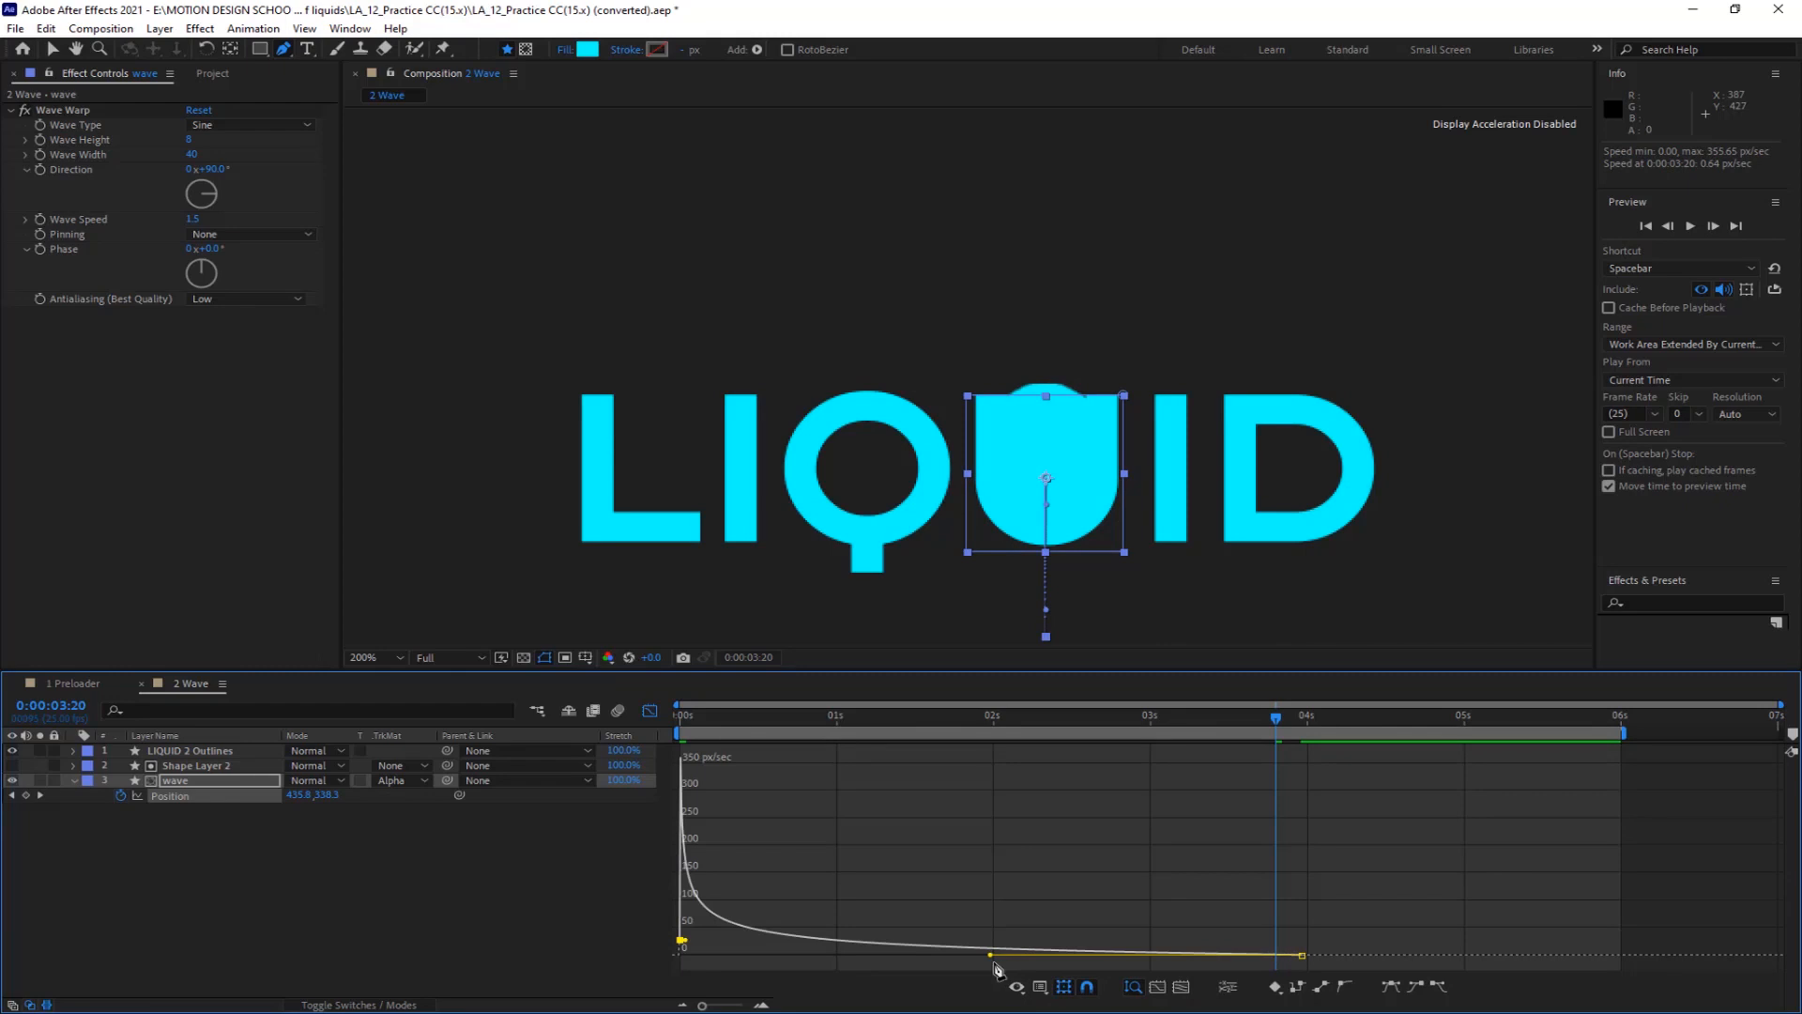
click(651, 711)
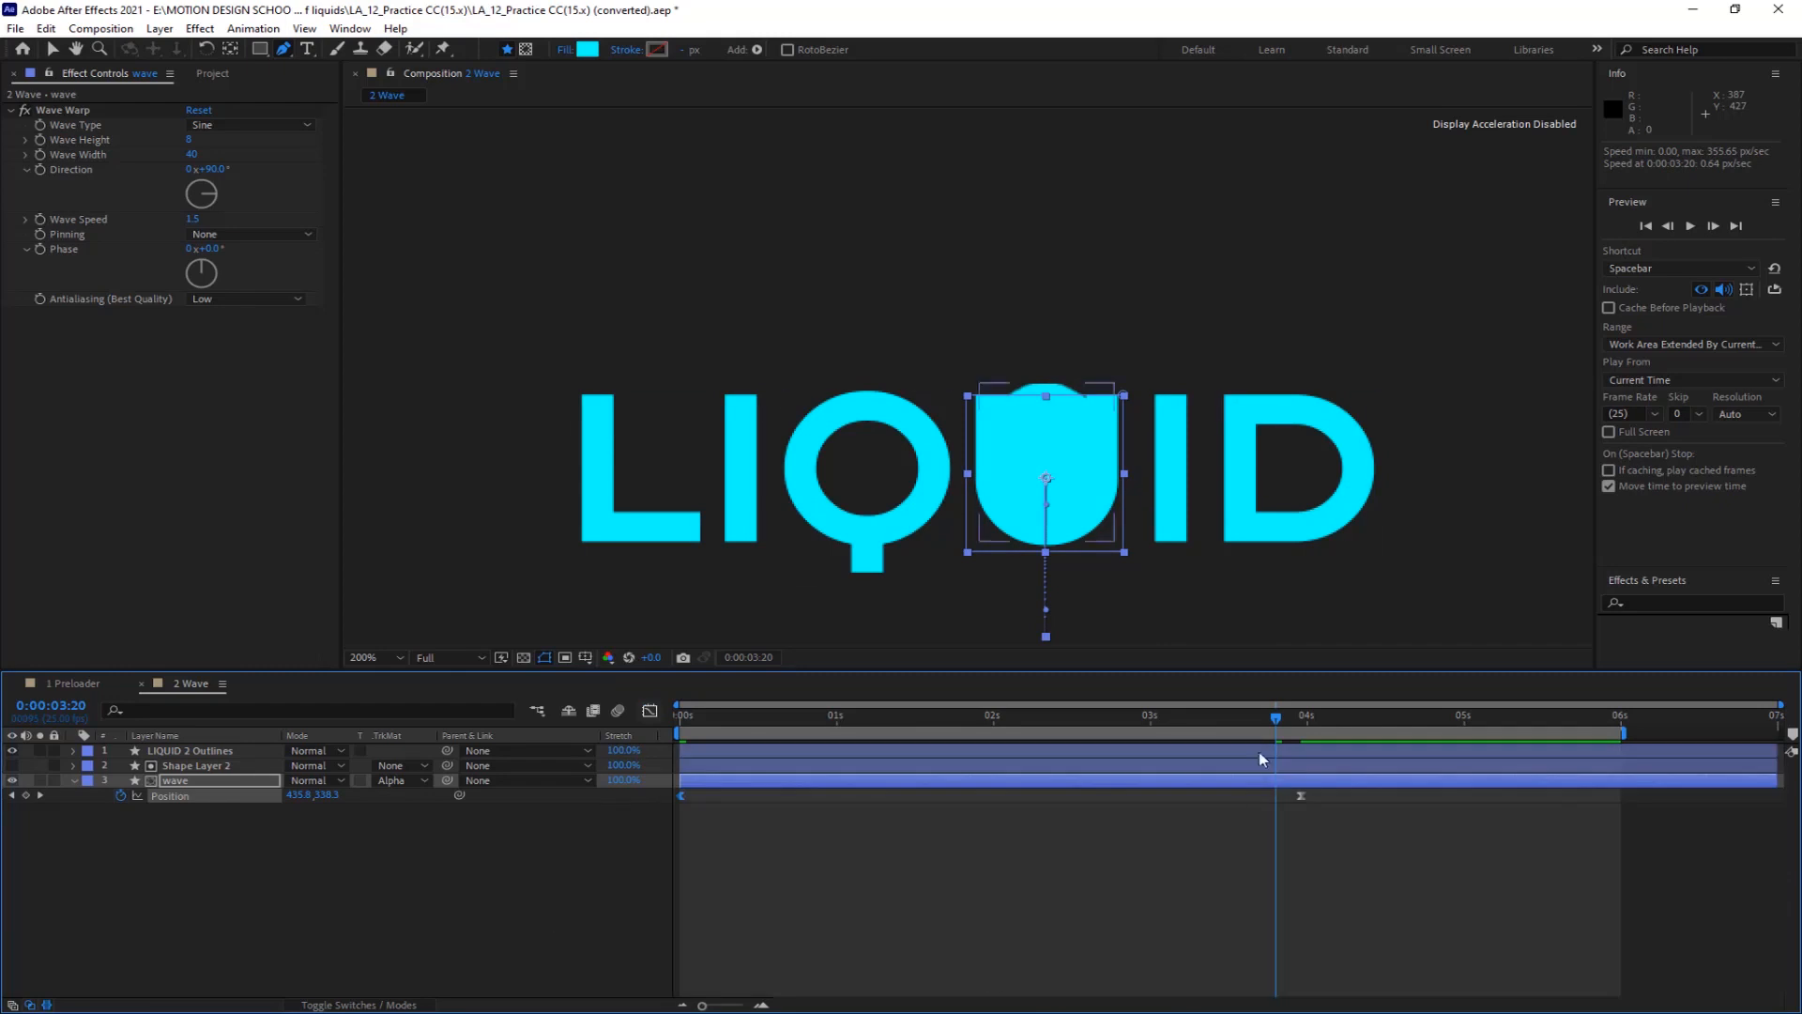
drag(1277, 720, 670, 766)
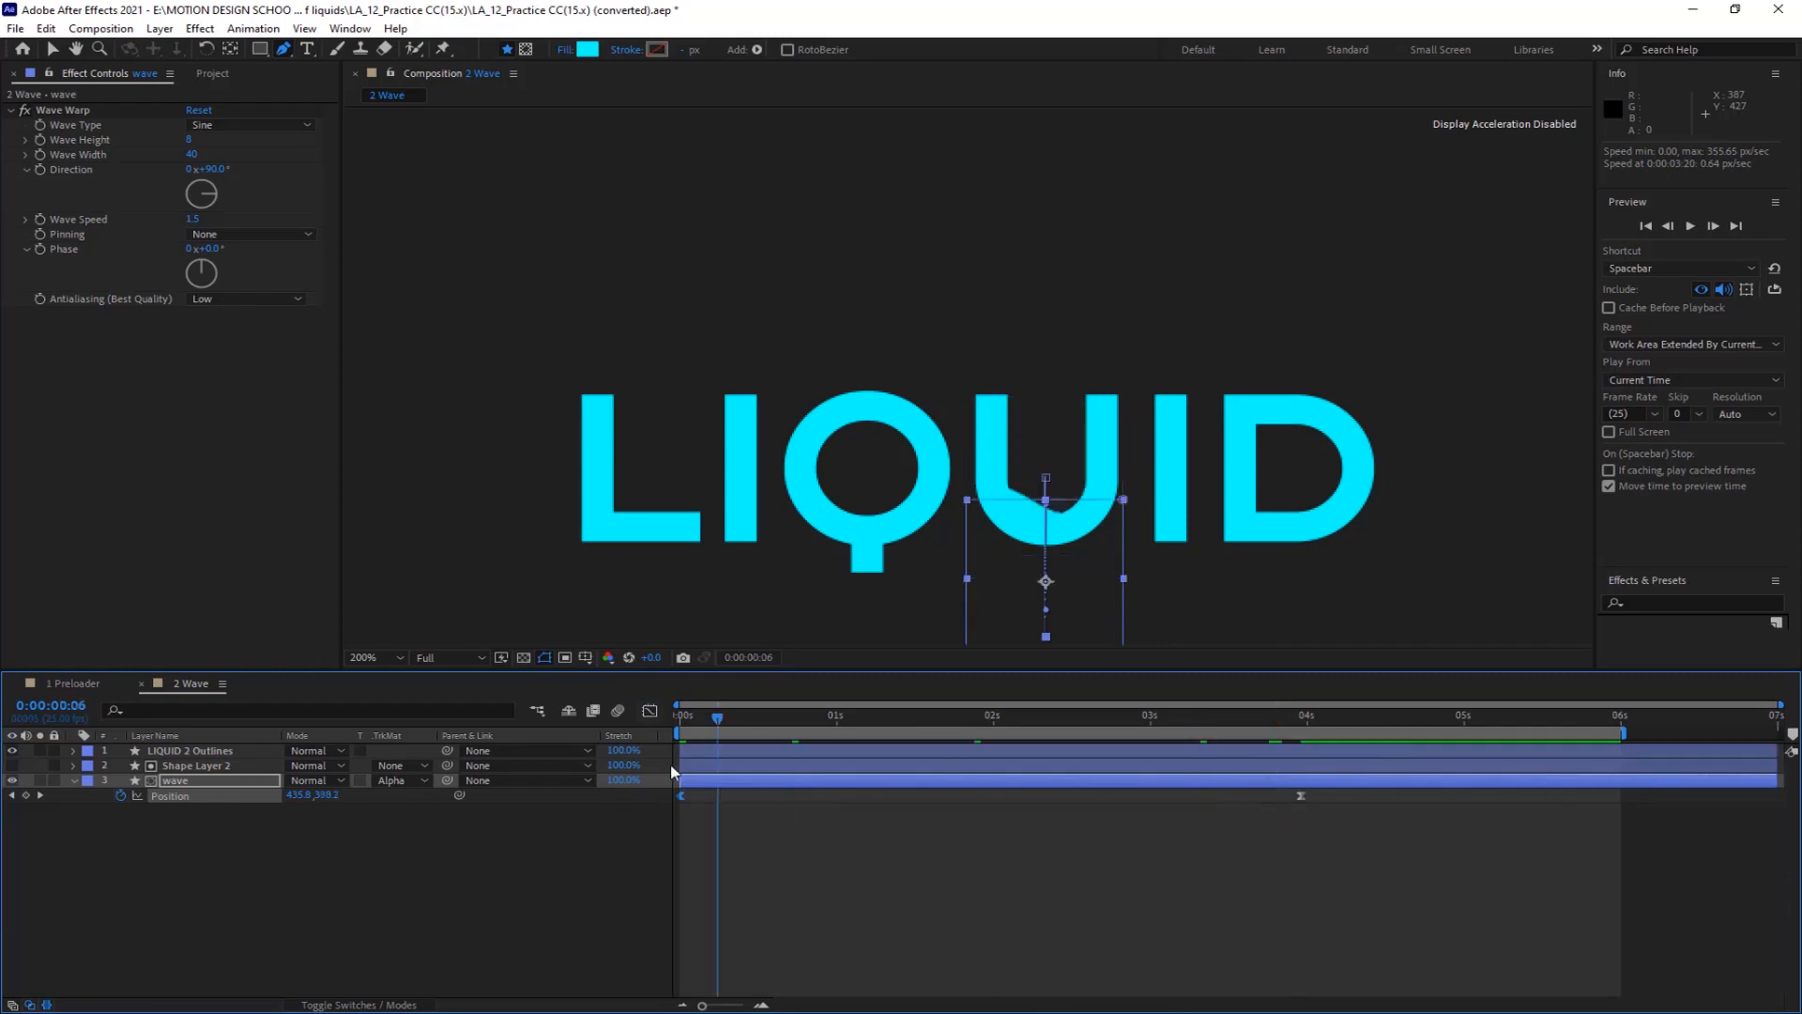
key(Home)
key(space)
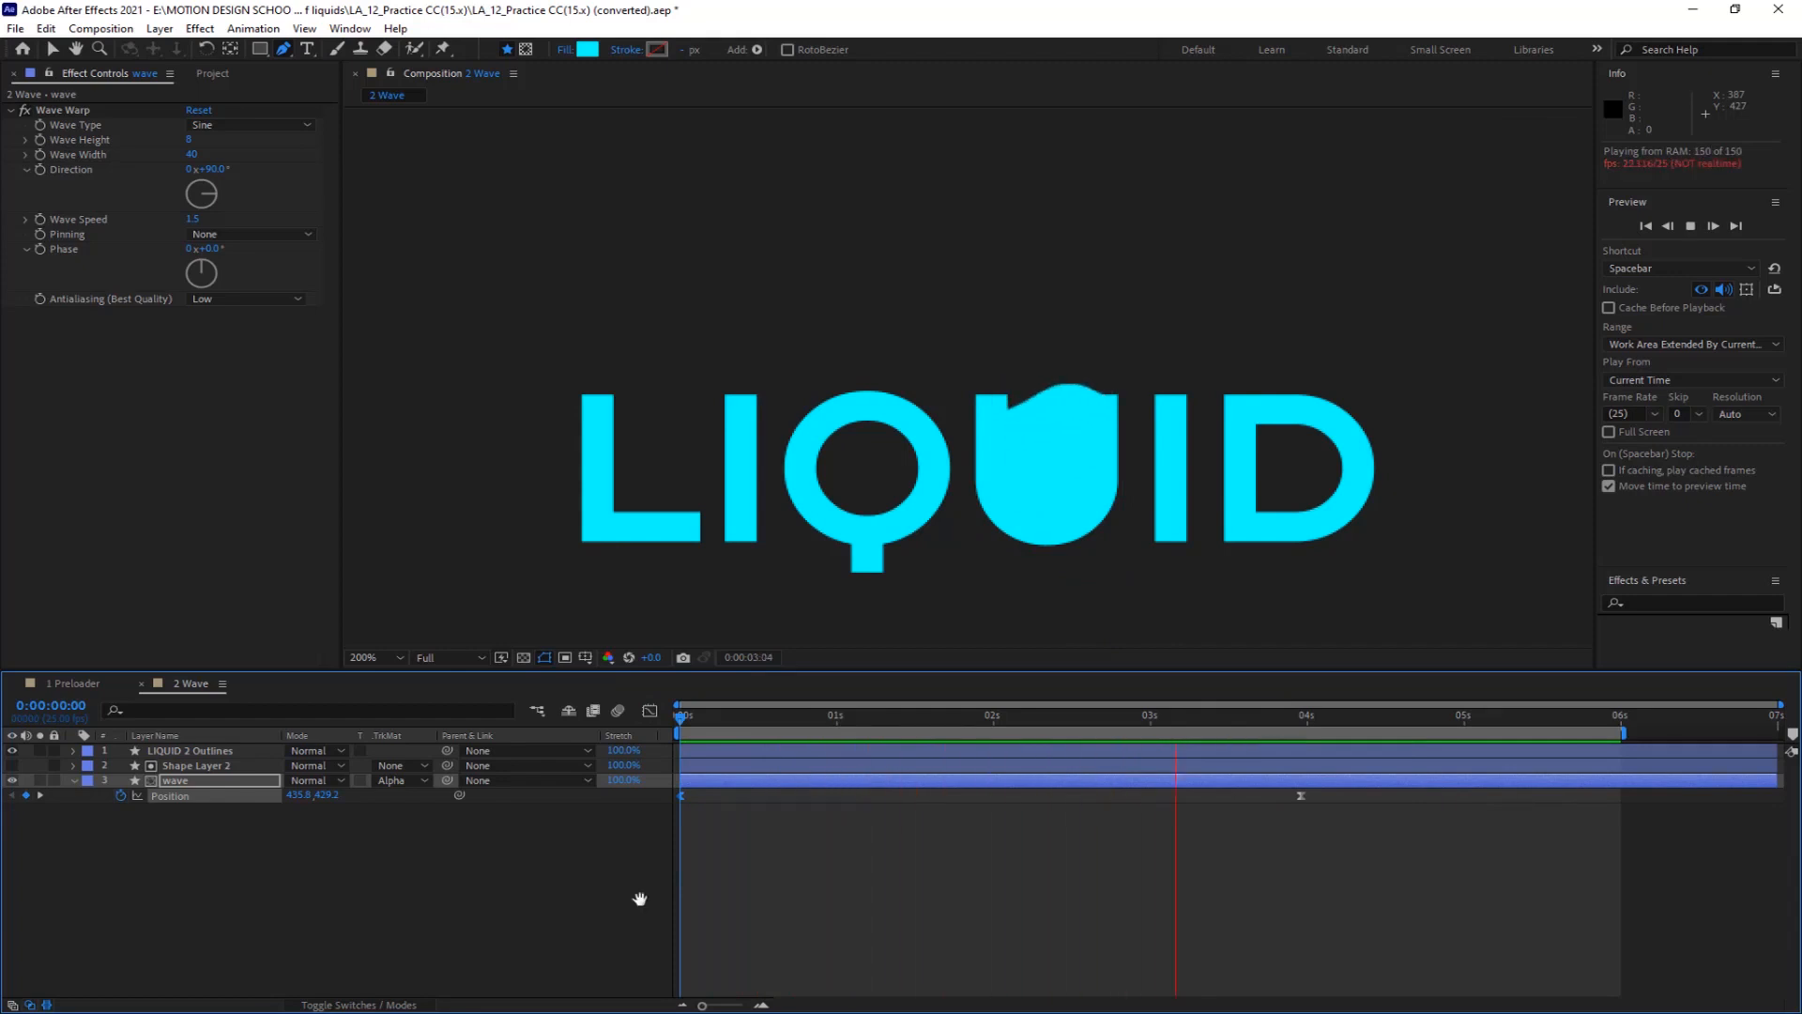
key(space)
Keyframe the wave layer's Wave Height at 0:00:00:00 and set it to 0 at 0:00:03:24
click(858, 790)
key(Home)
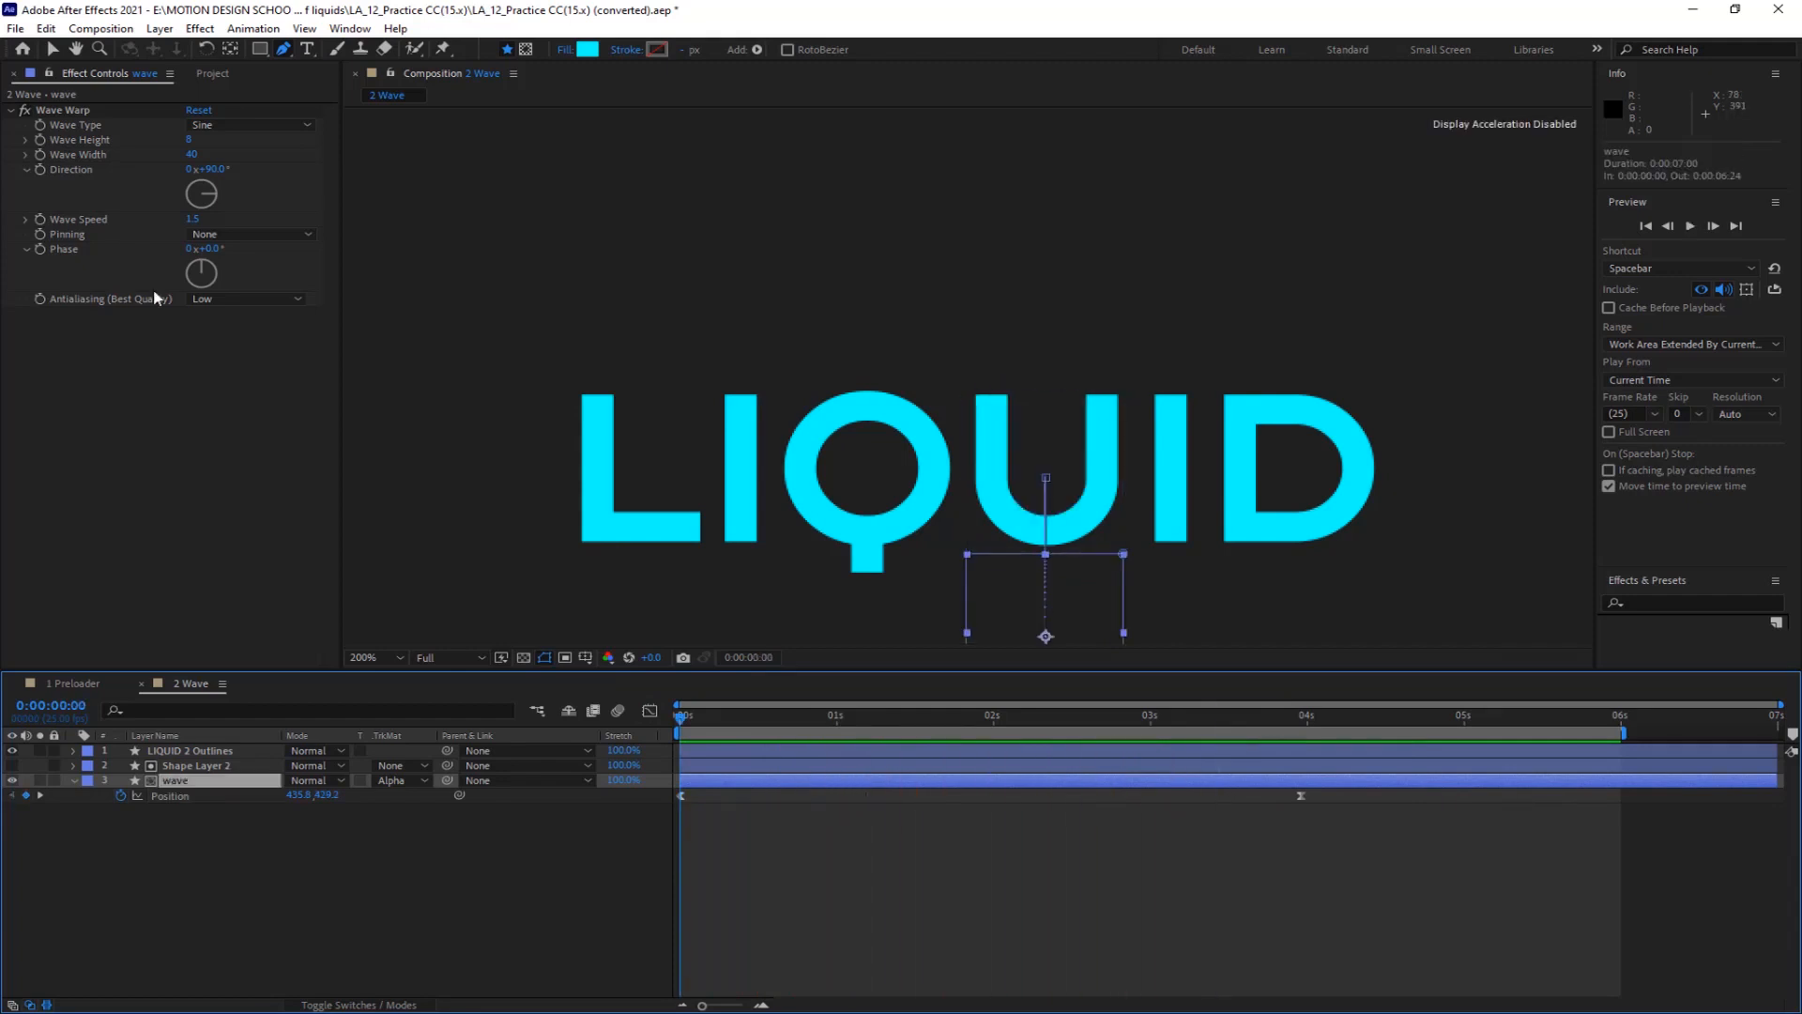
click(39, 140)
drag(681, 721, 1303, 768)
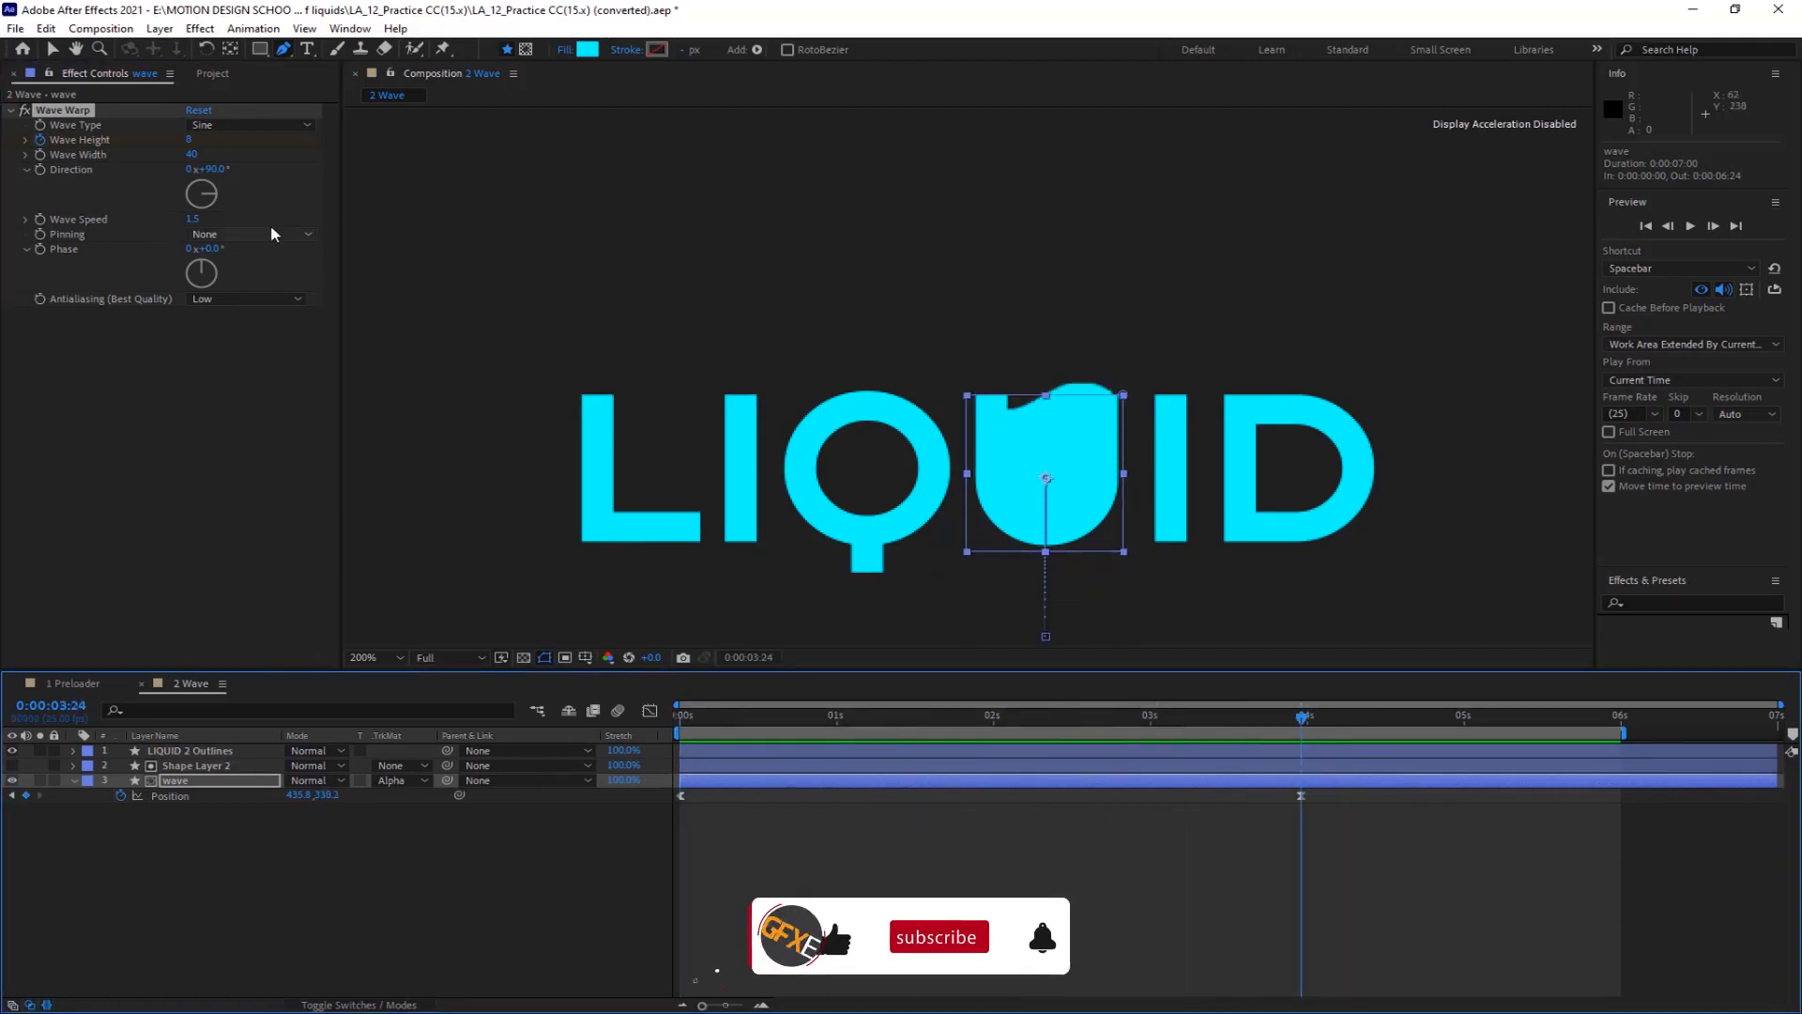
click(187, 141)
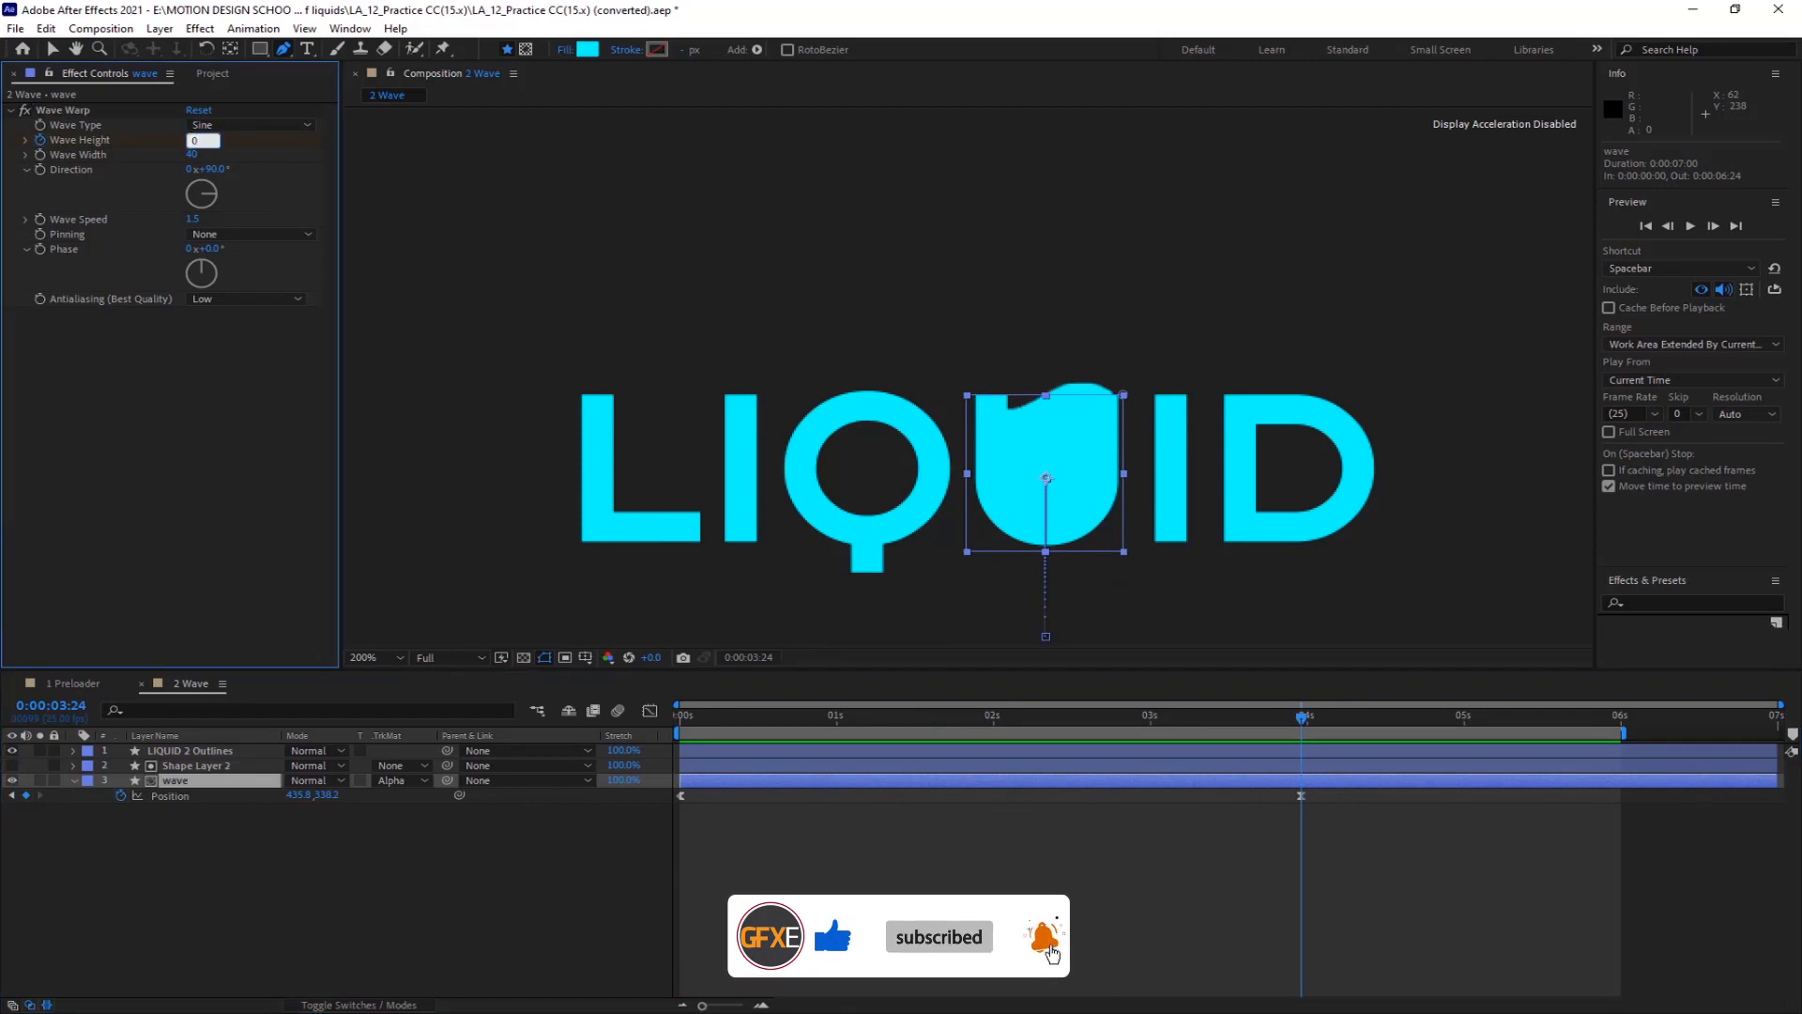
text(0)
key(Return)
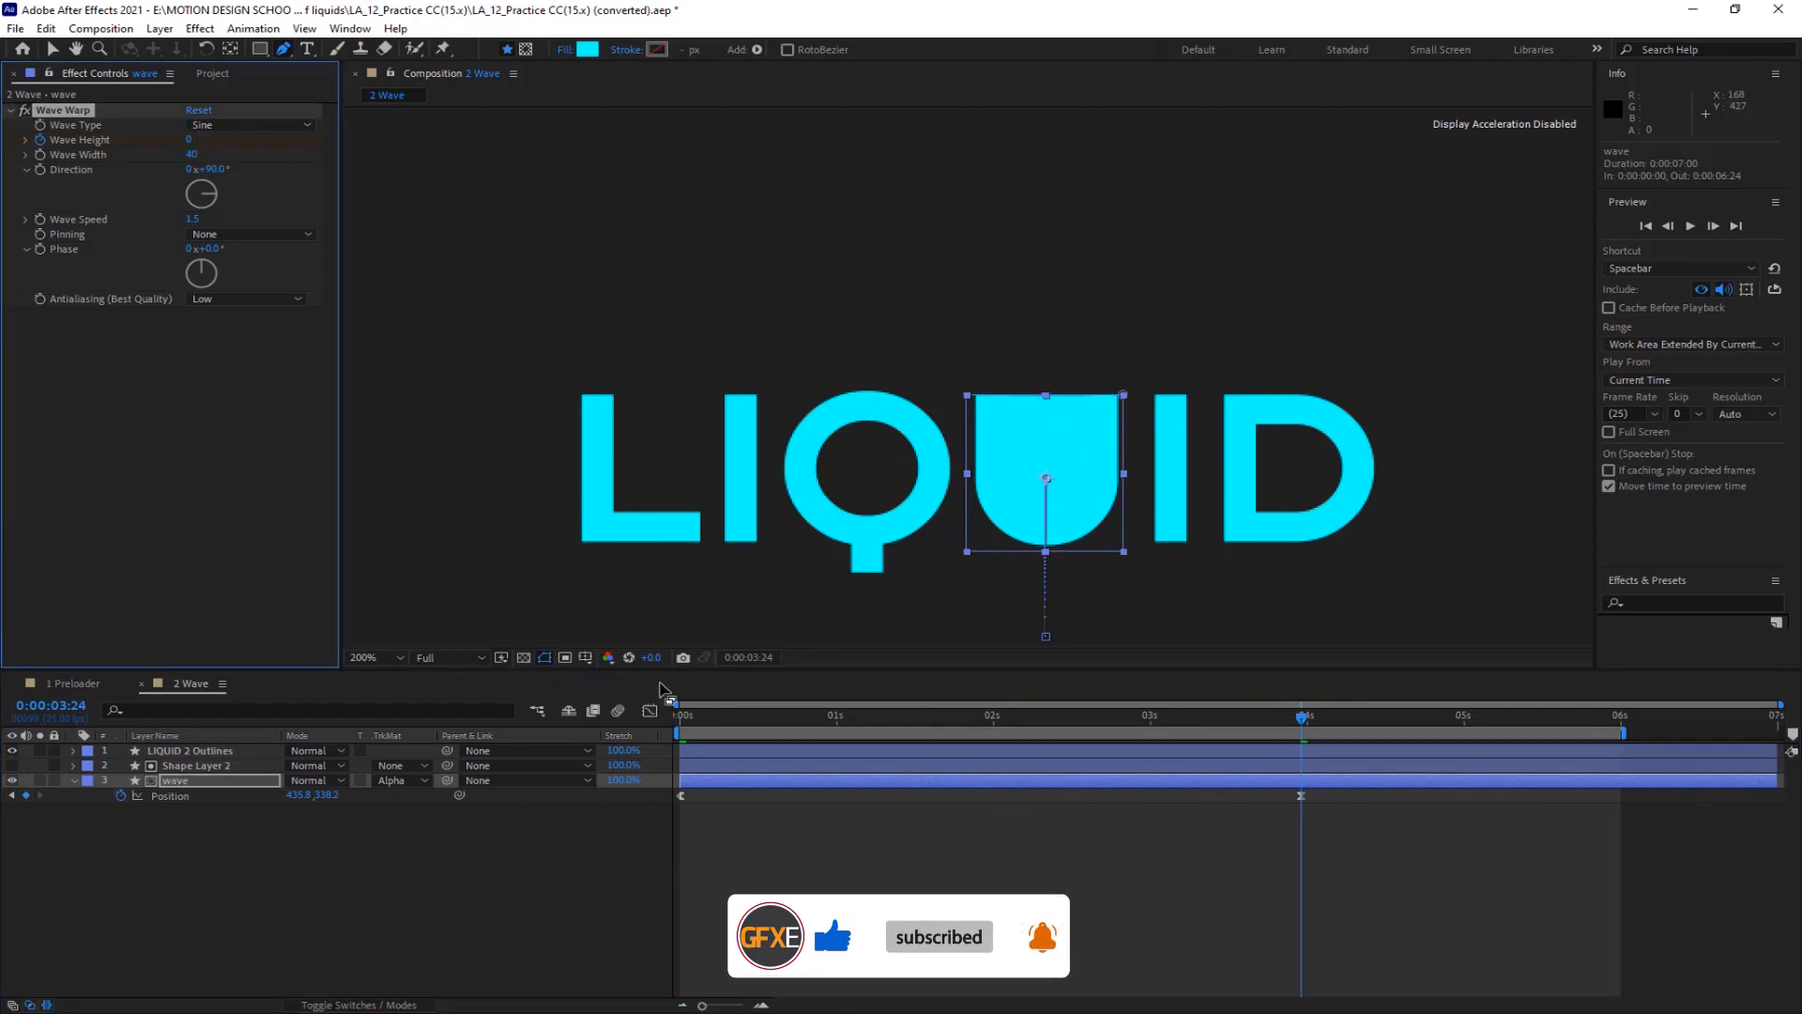
Reveal the wave layer's keyframes, easy-ease the two Wave Height keyframes and move them to 0:00:01:00 and 0:00:04:09
click(735, 782)
key(u)
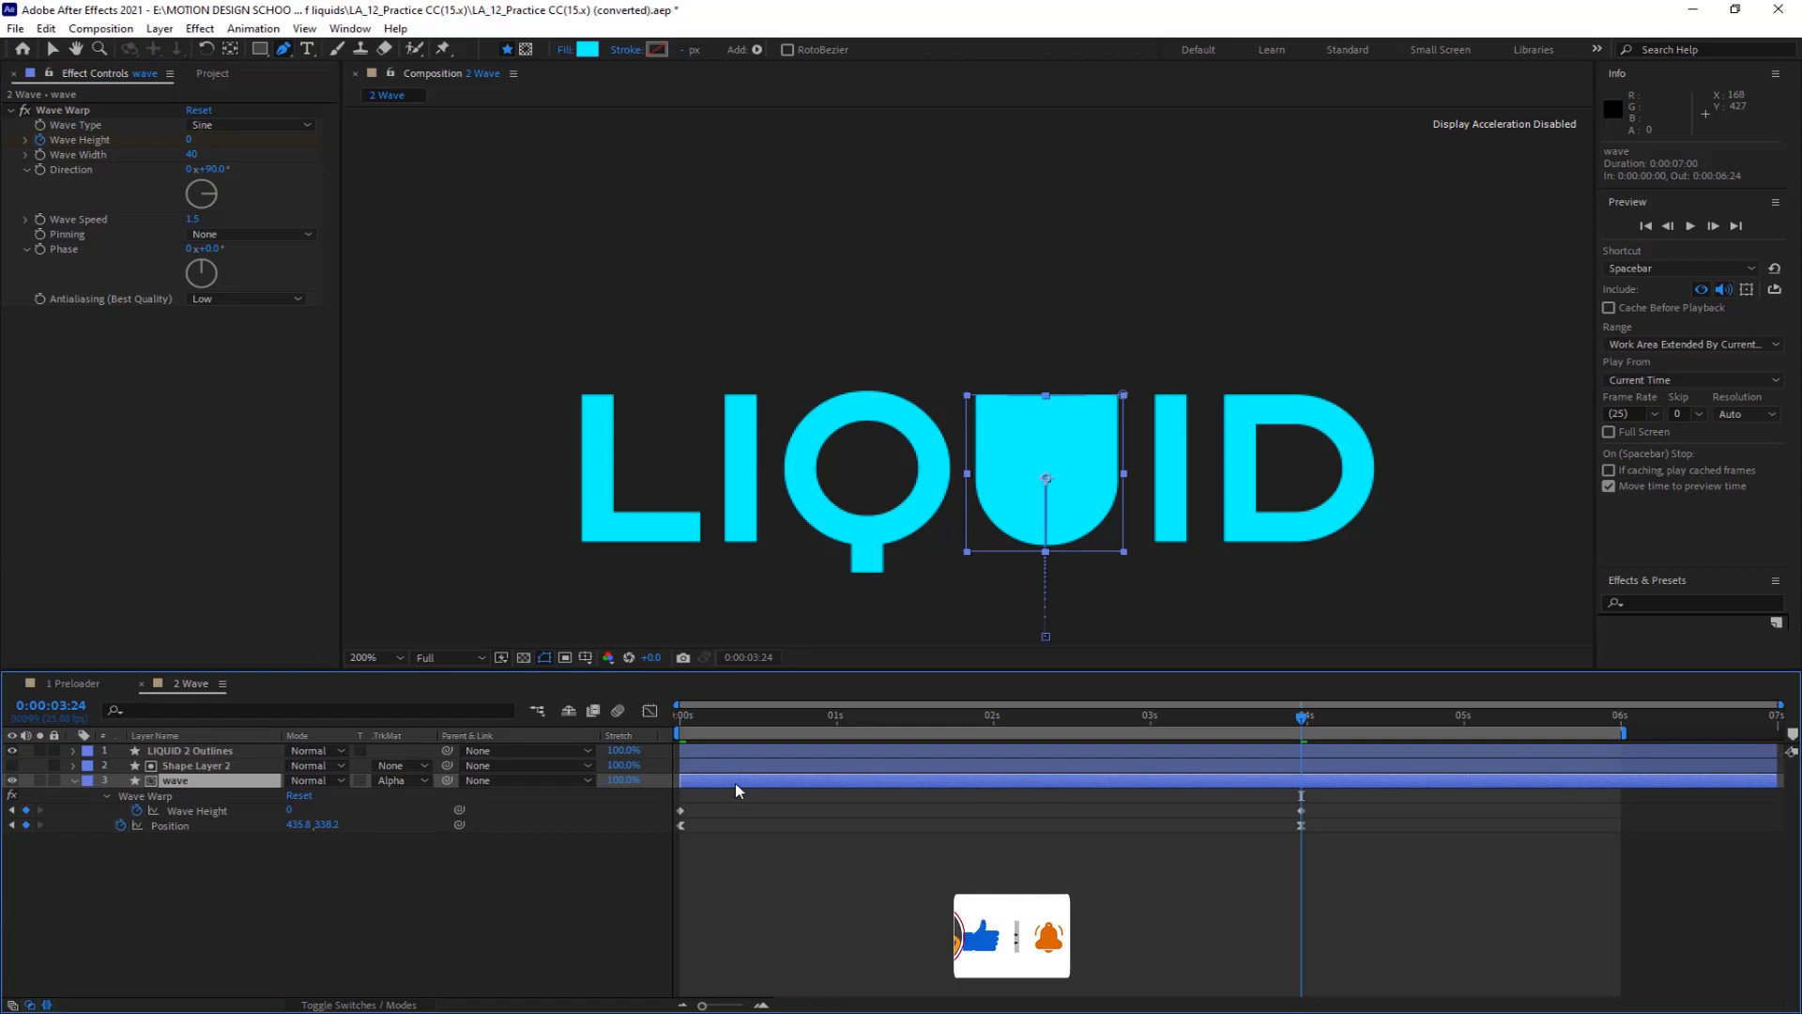
click(680, 809)
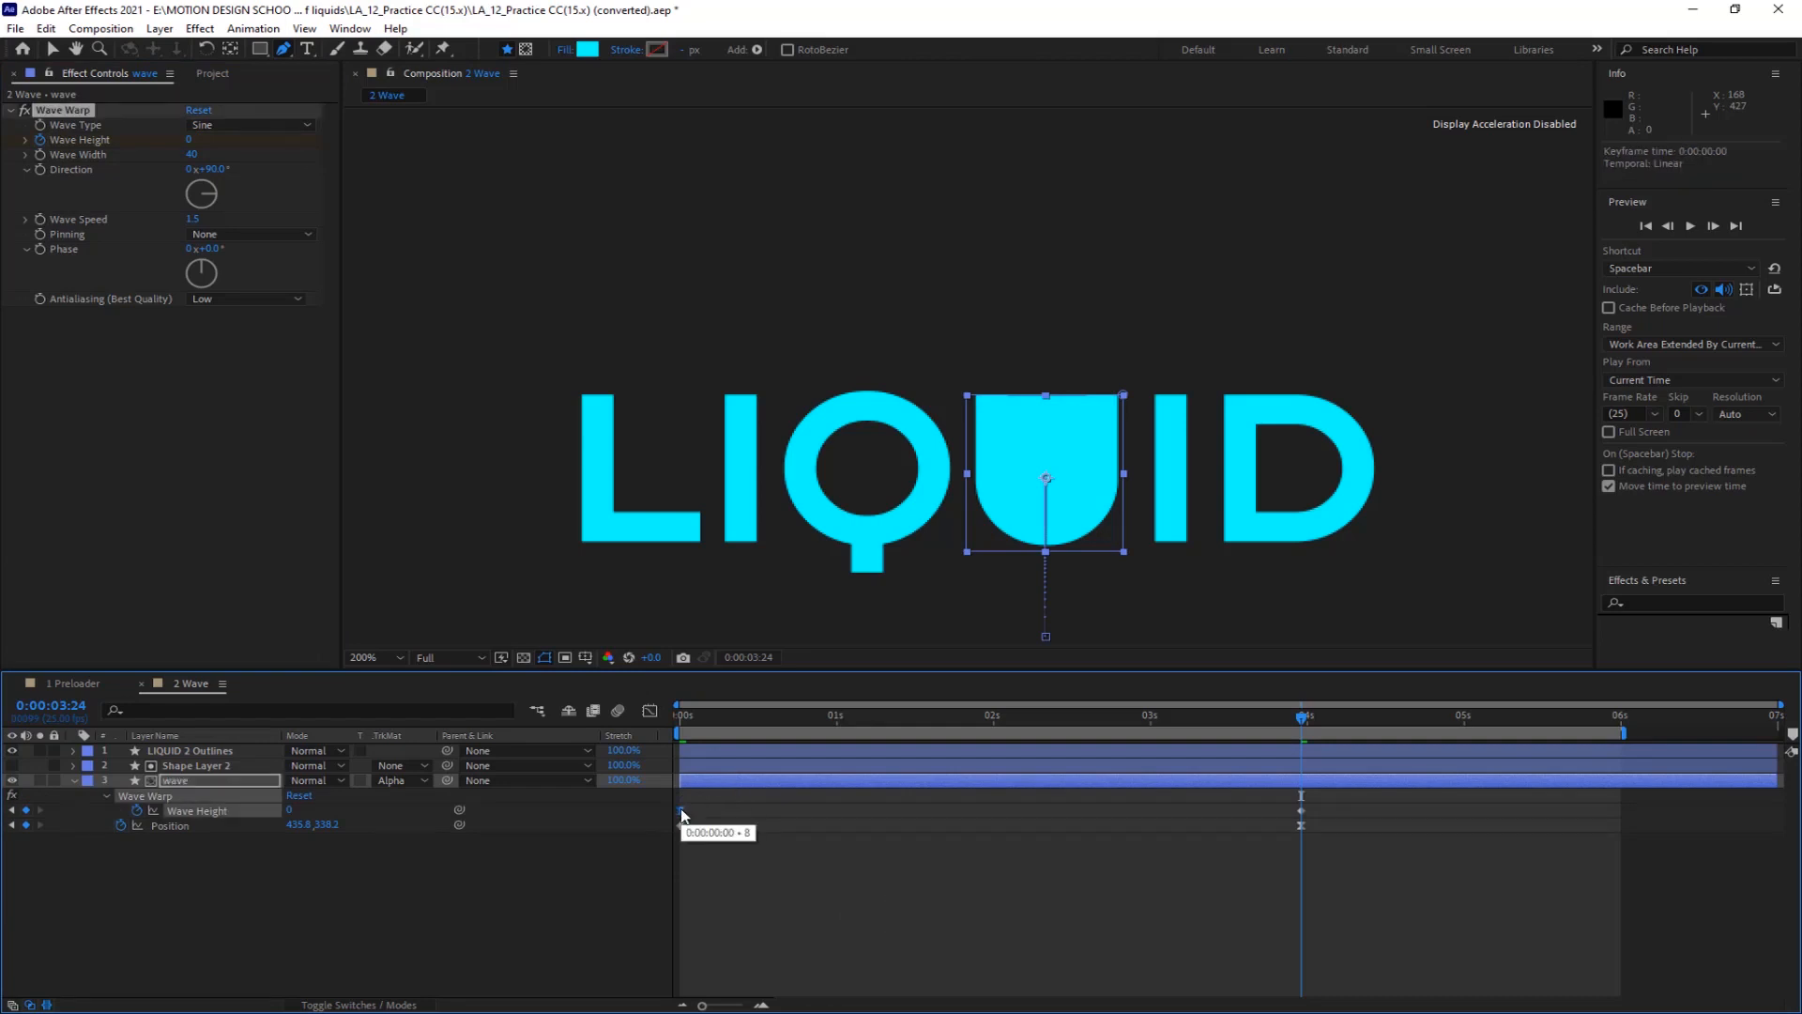
drag(681, 809, 838, 813)
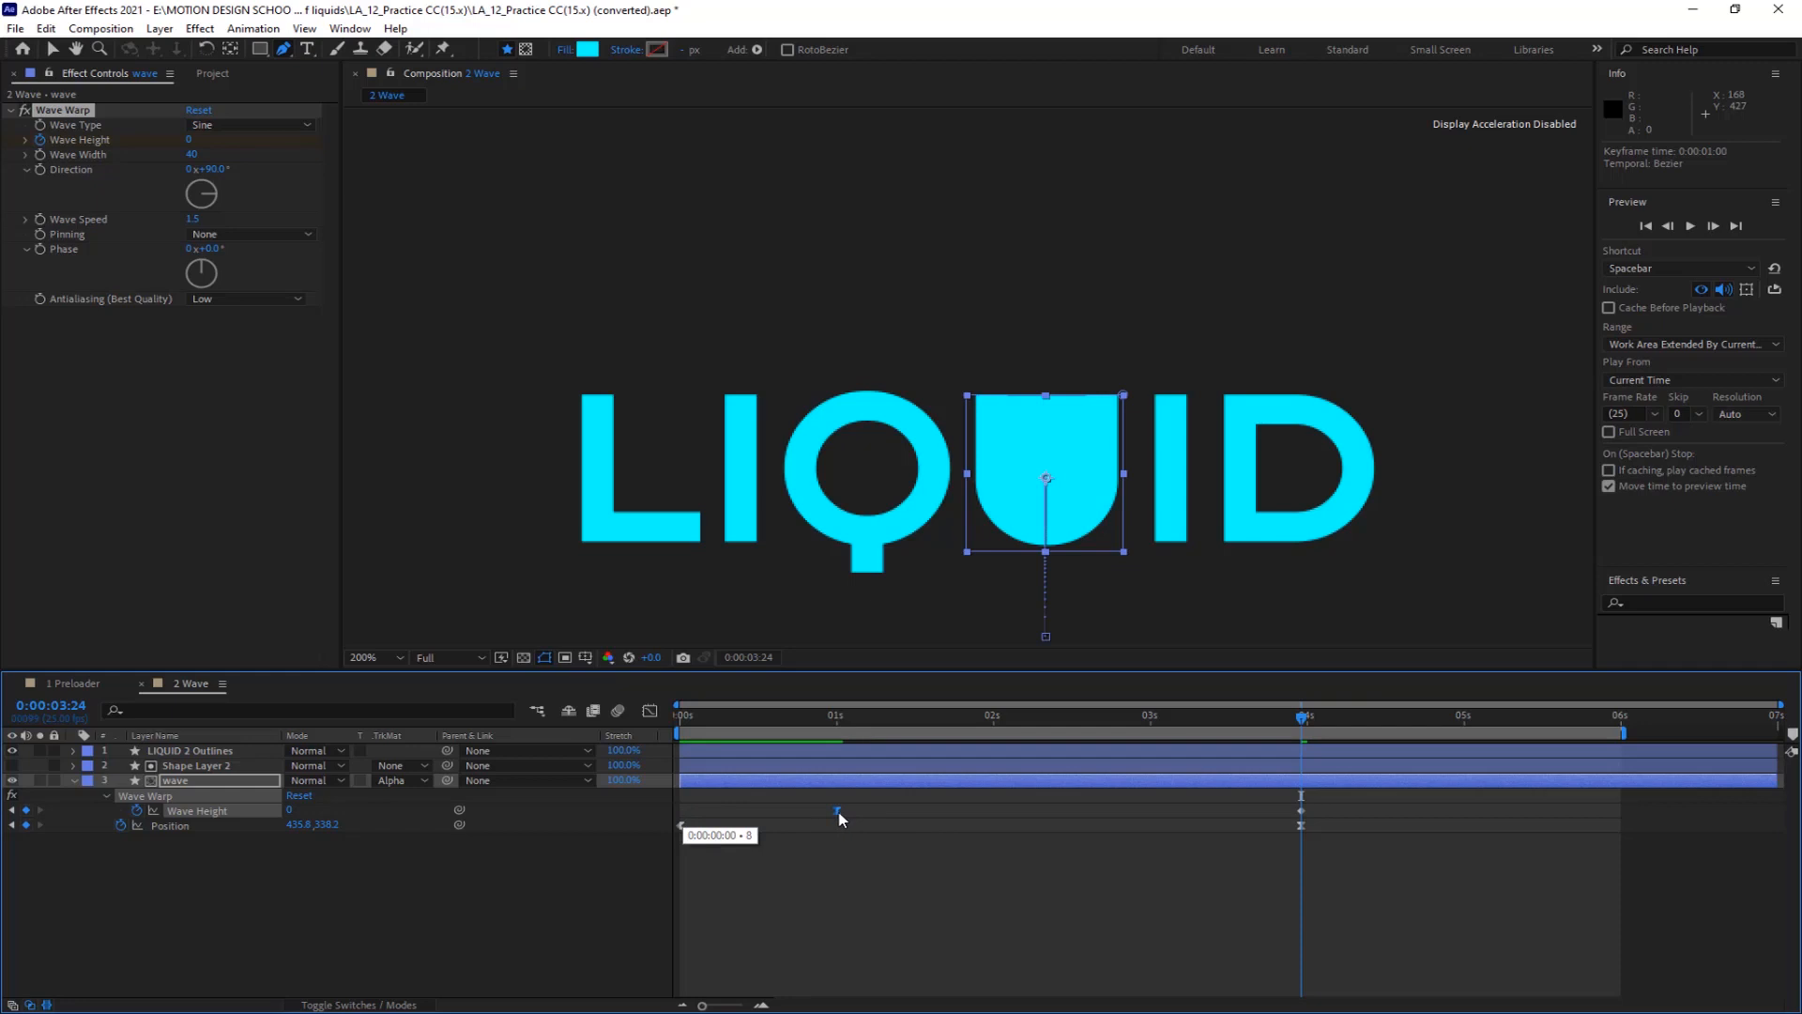
click(1300, 811)
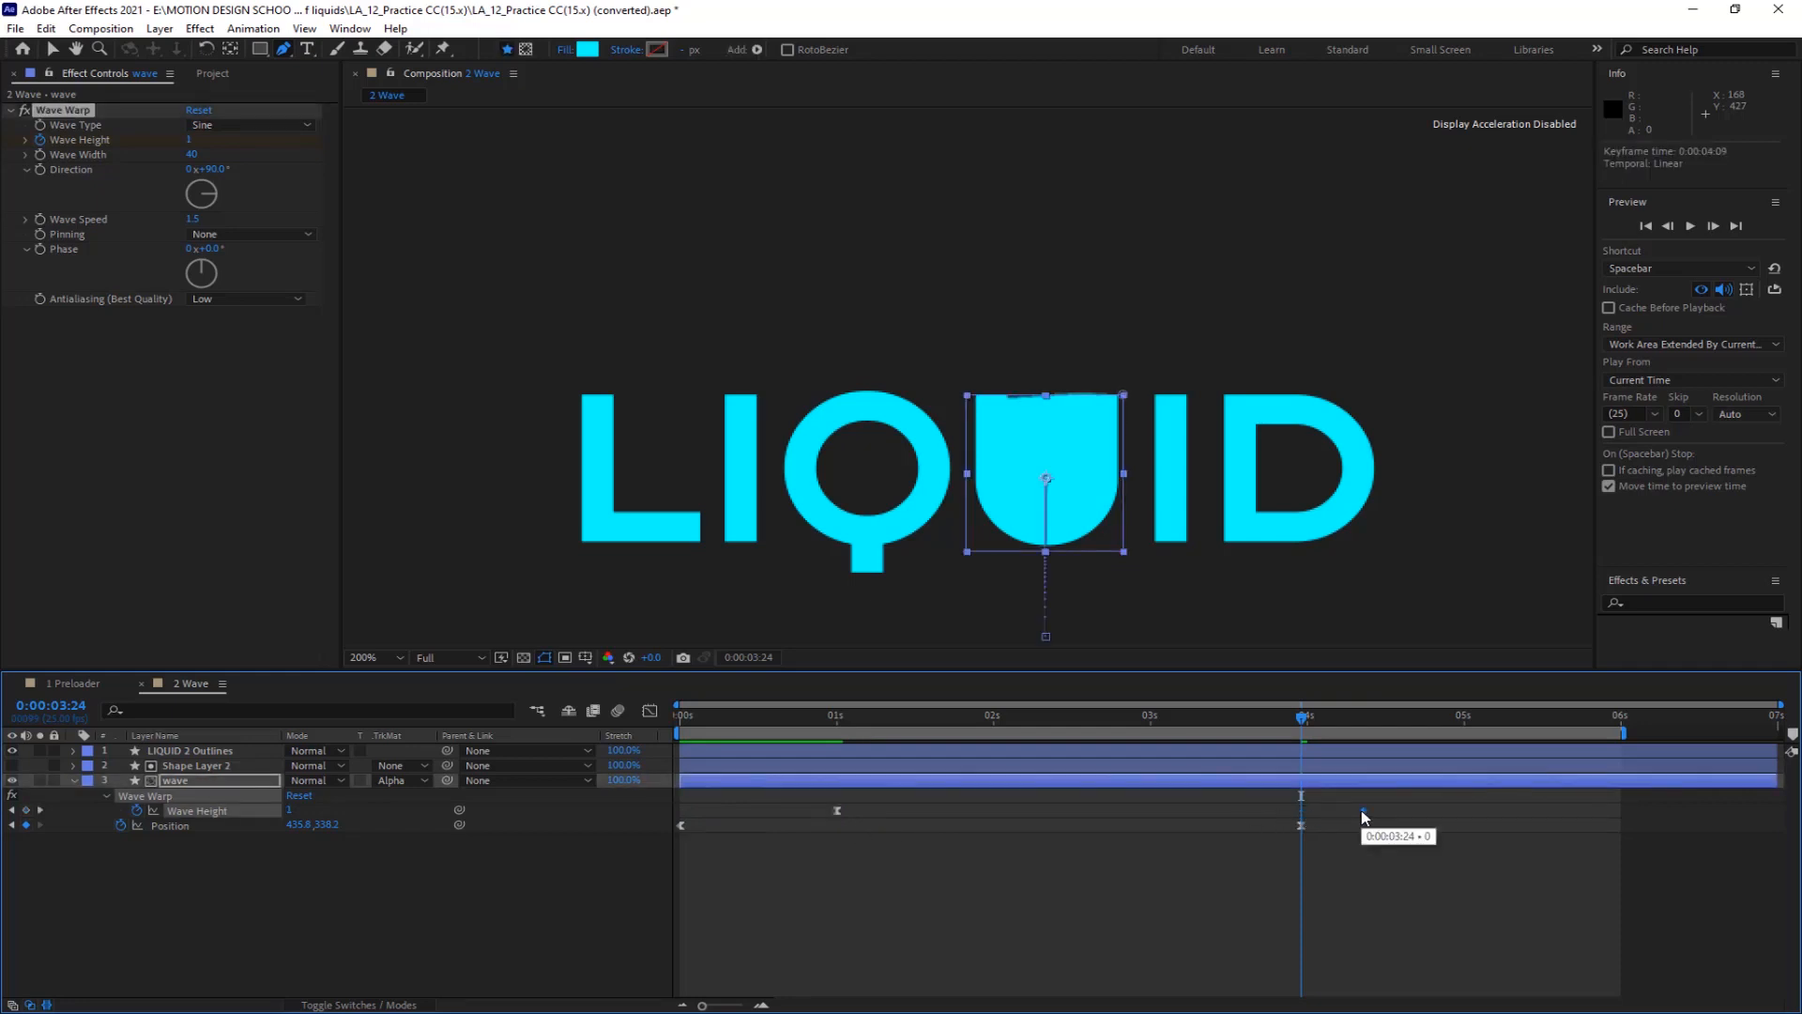
drag(1364, 816, 1364, 815)
Lengthen the easing handles of both Wave Height keyframes in the speed graph and preview the waves calming down
click(649, 711)
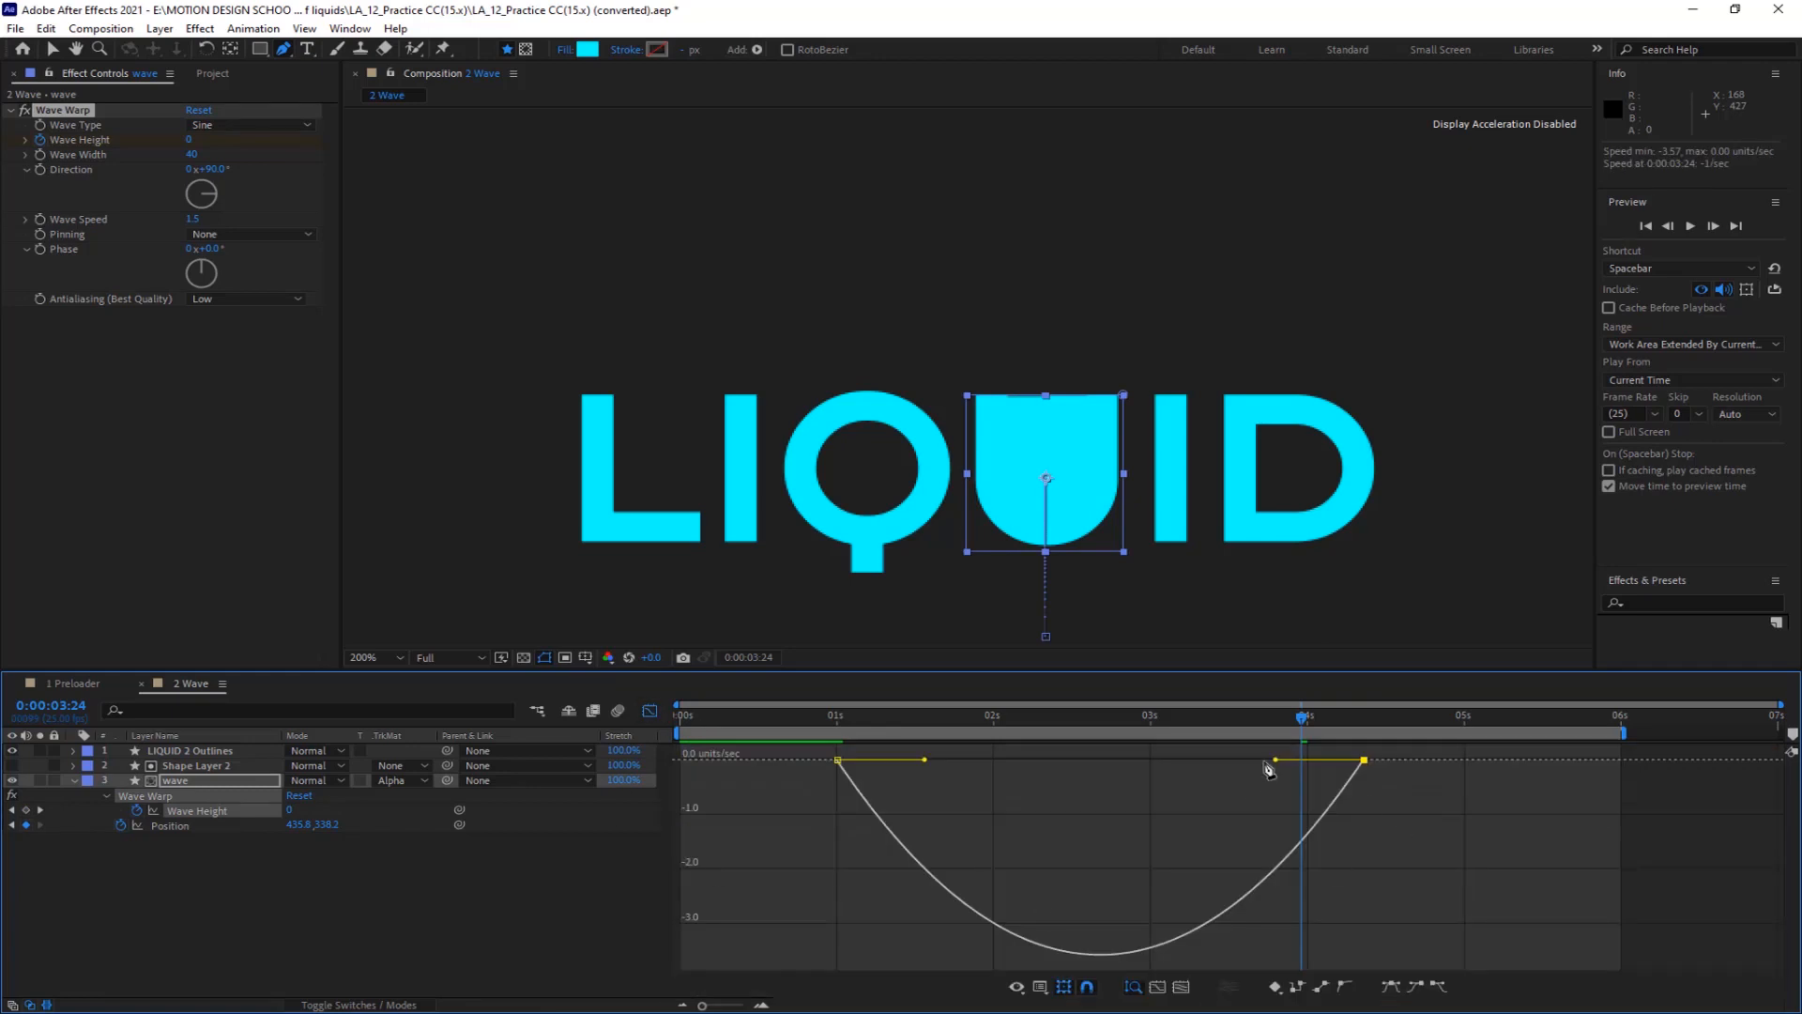
drag(1274, 763, 1208, 767)
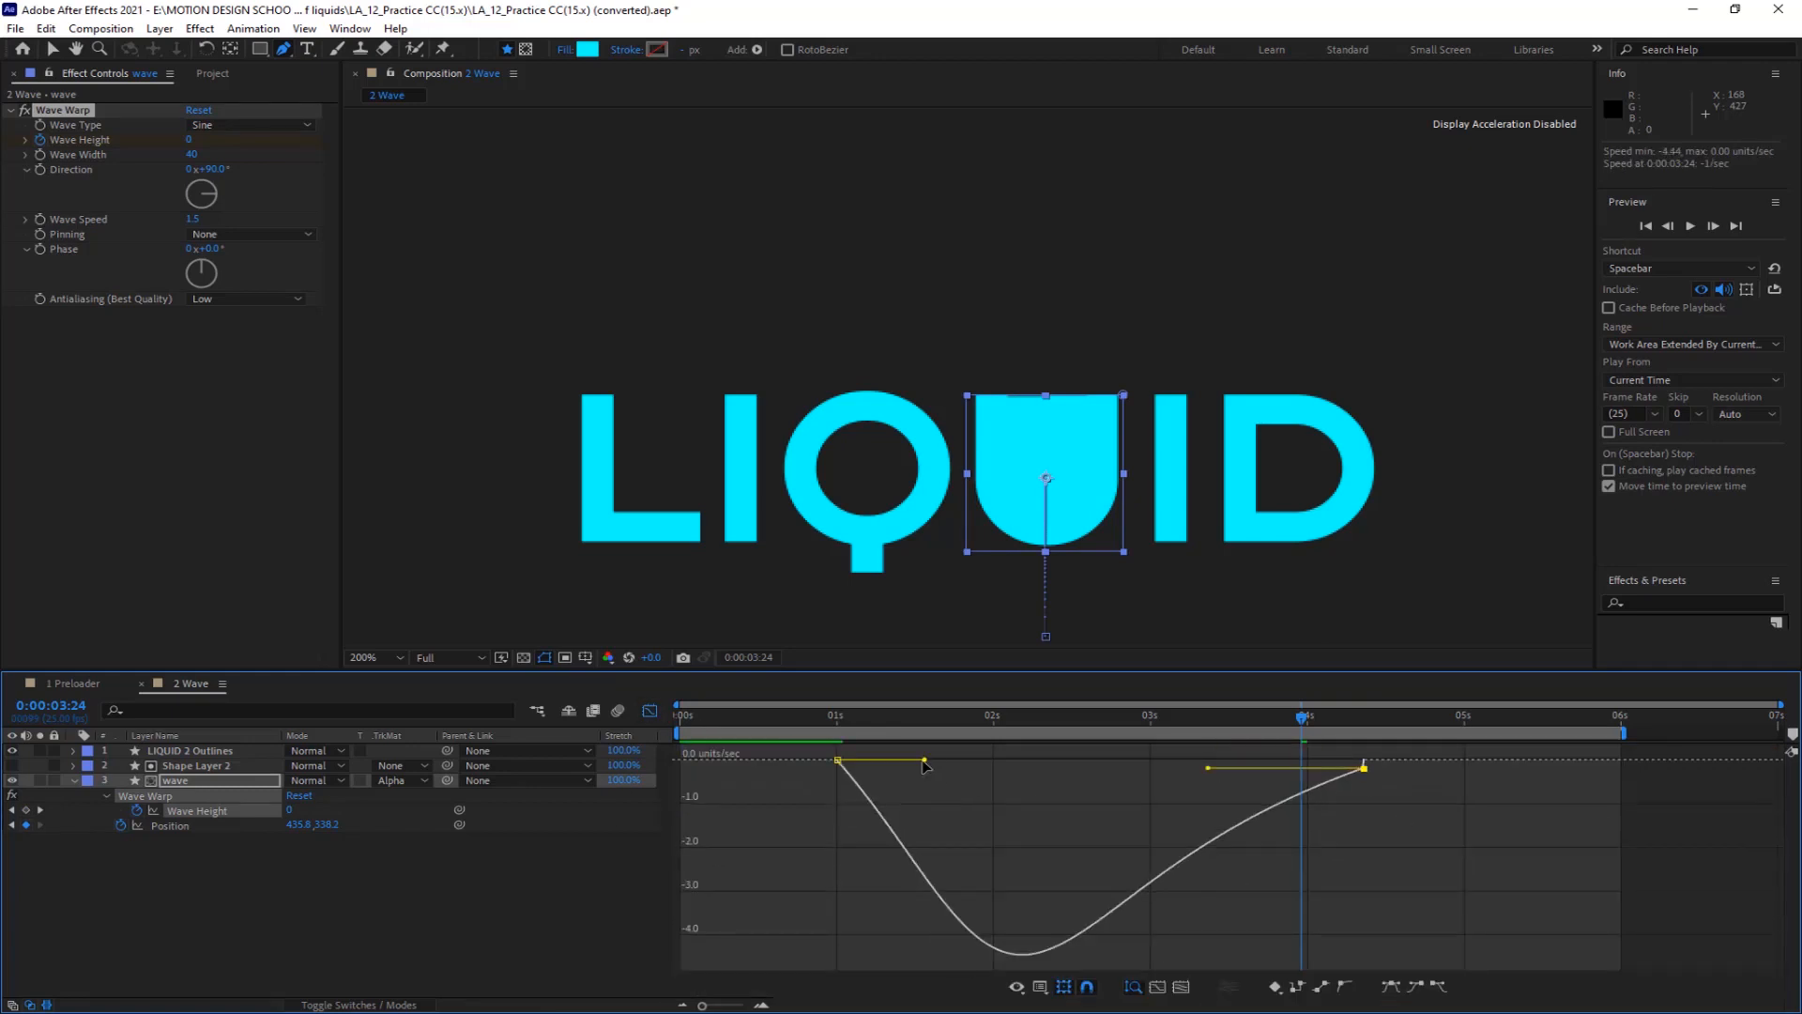
drag(925, 765, 985, 766)
click(649, 710)
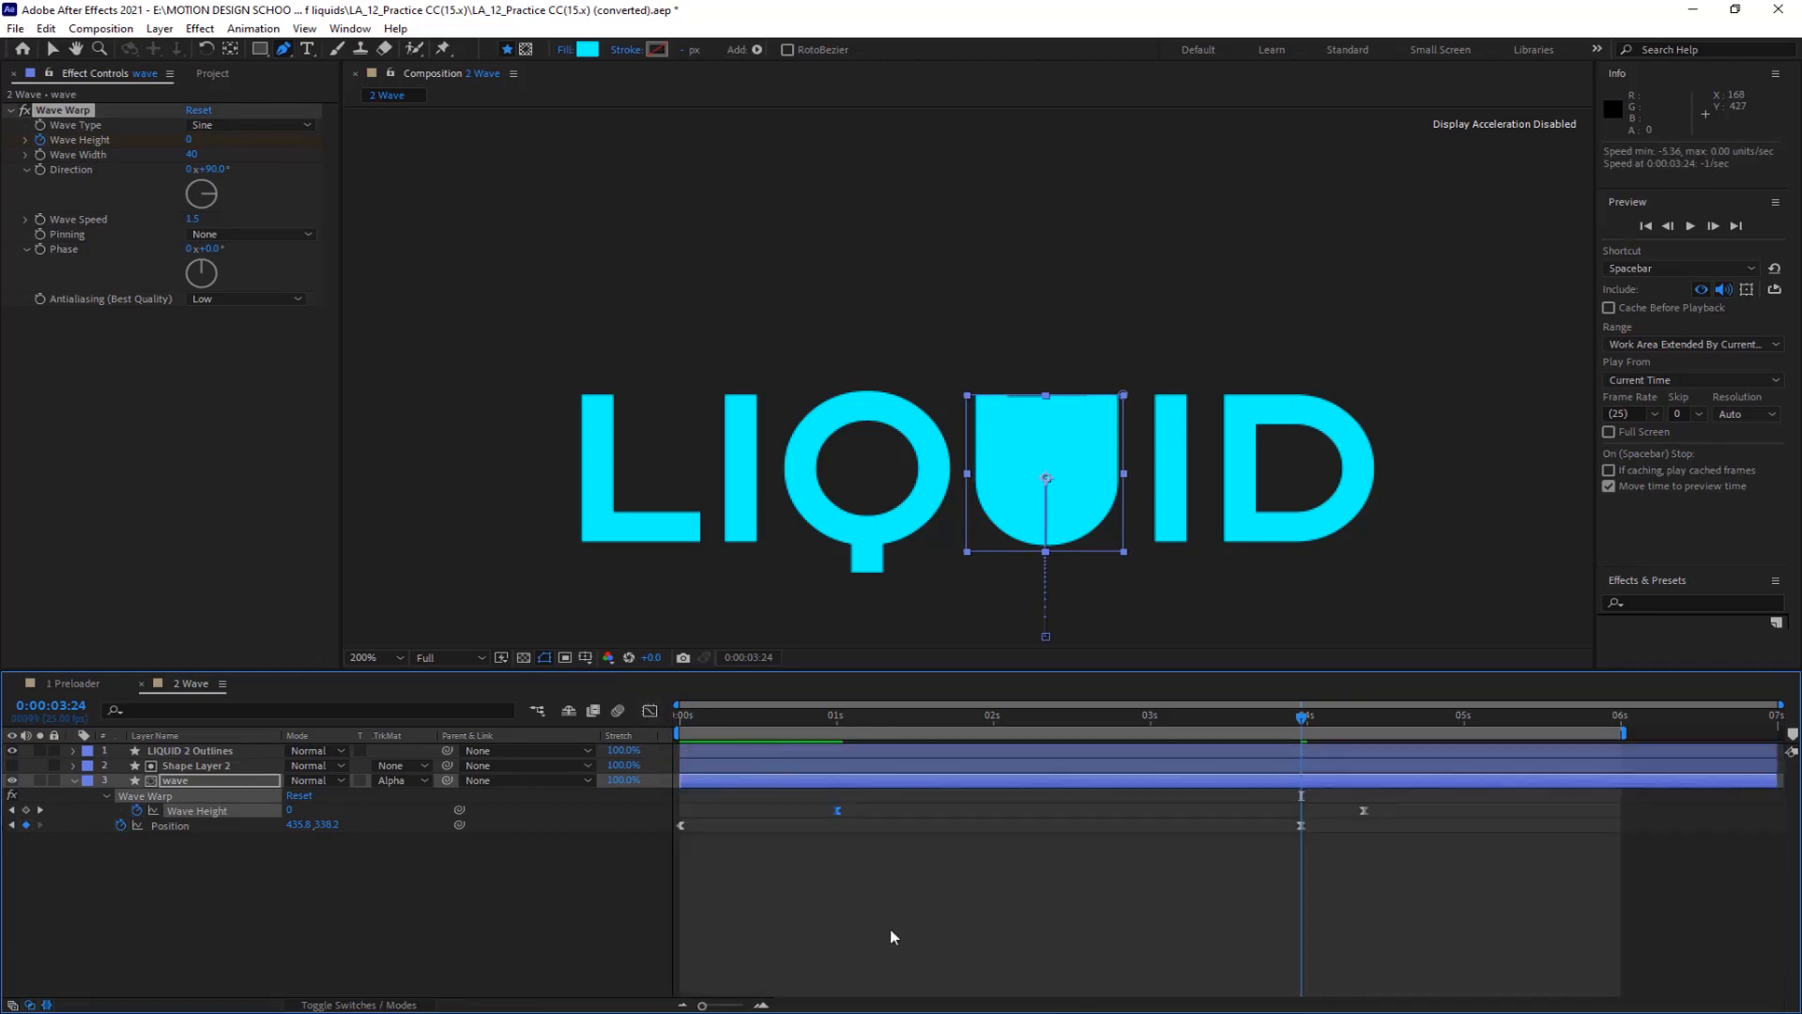
key(Page_Up)
key(Page_Up)
key(Home)
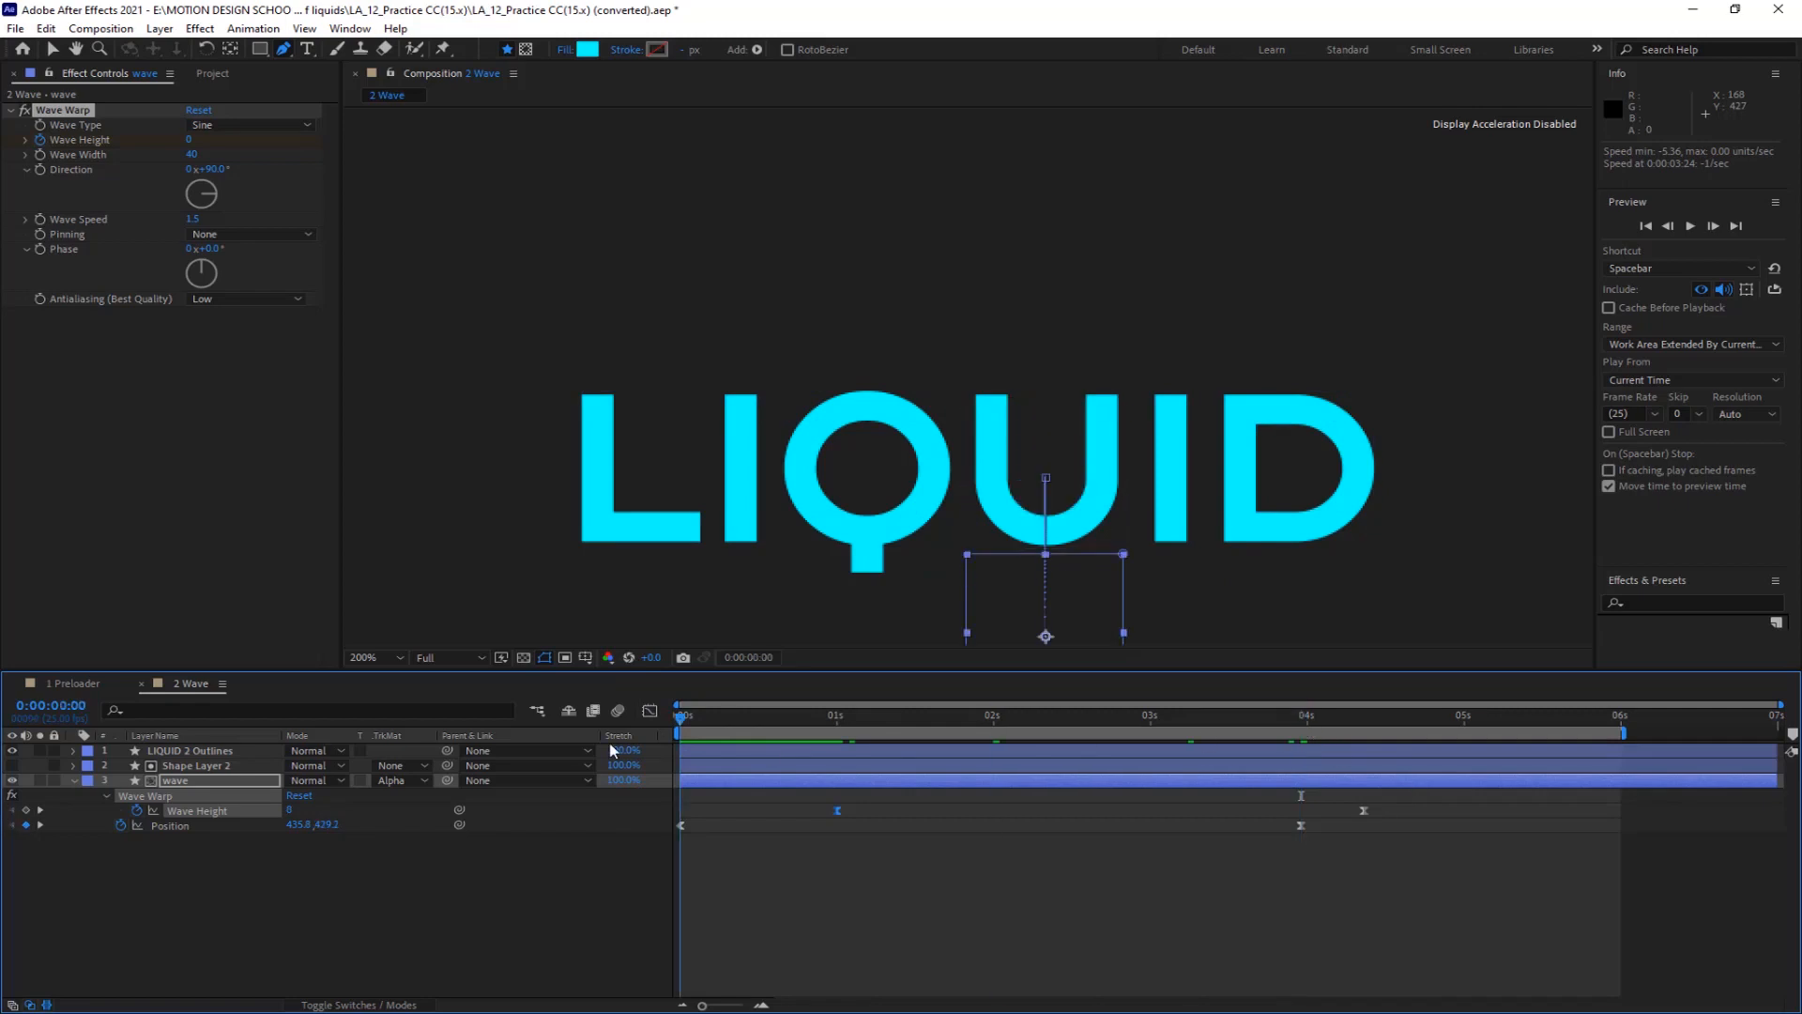
key(space)
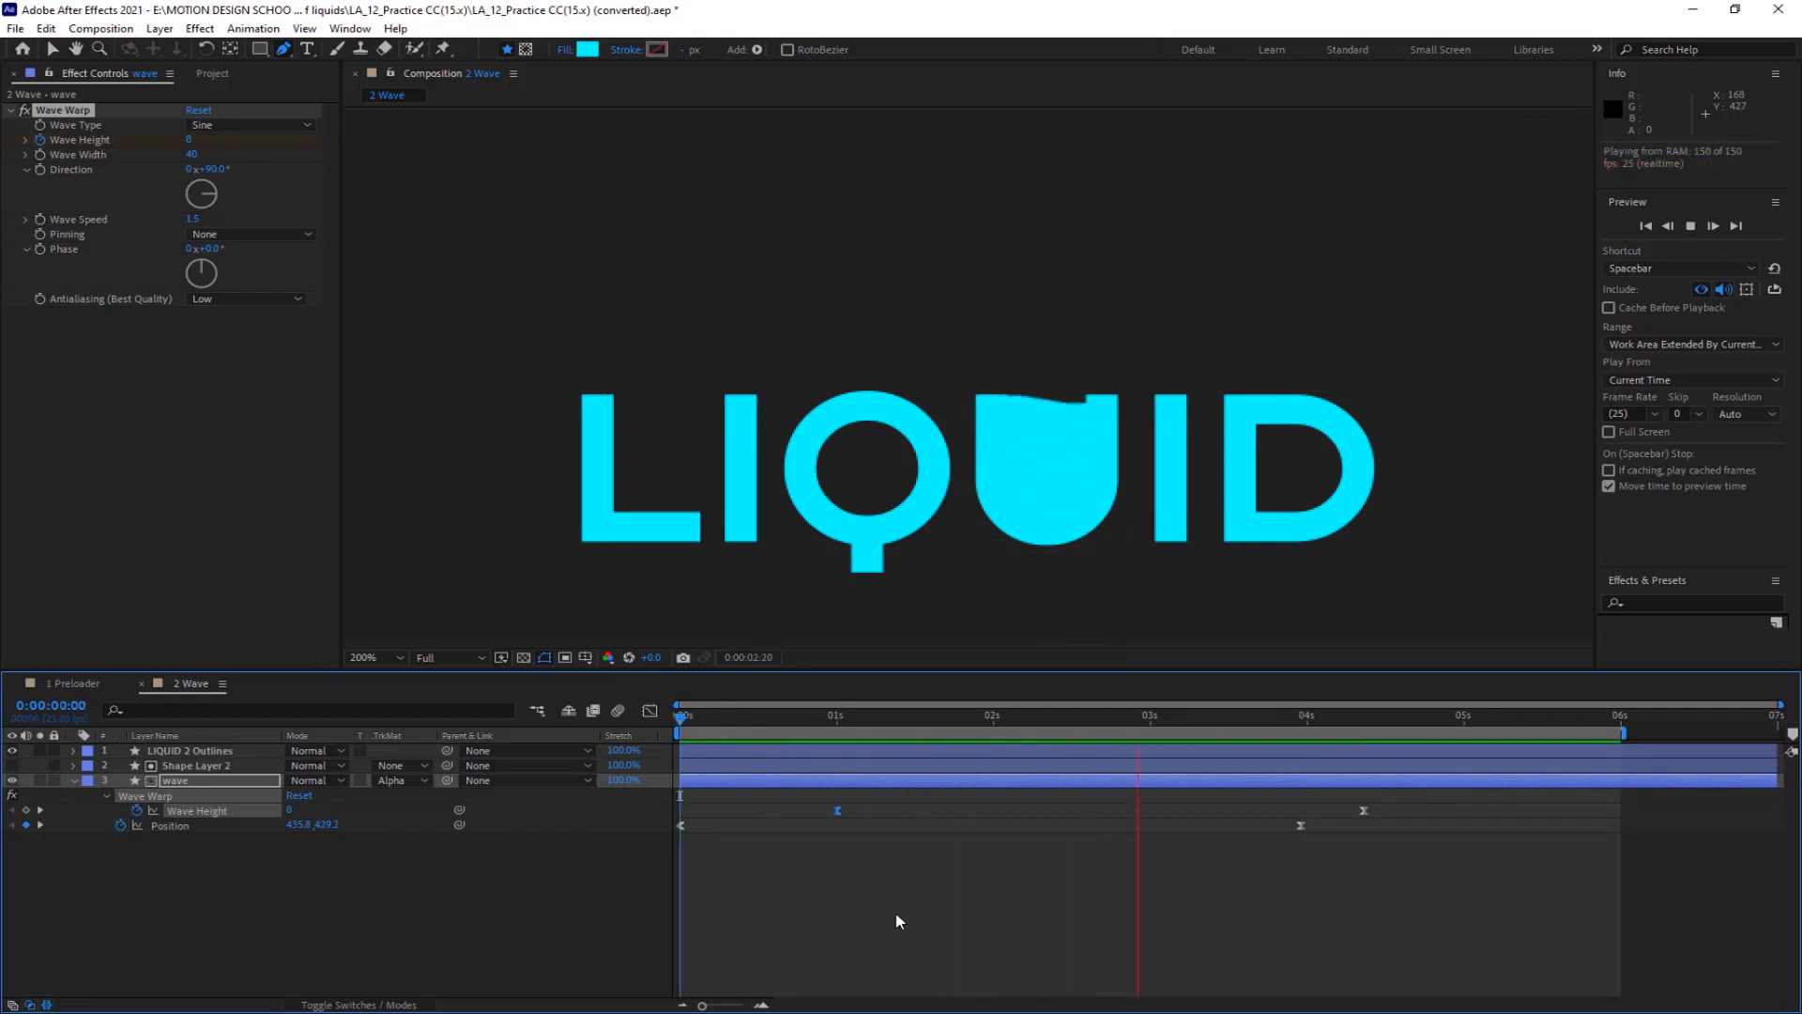
On a new, hidden 800 × 600 px solid, draw a straight vertical mask path from the U's base to above the text
right_click(249, 875)
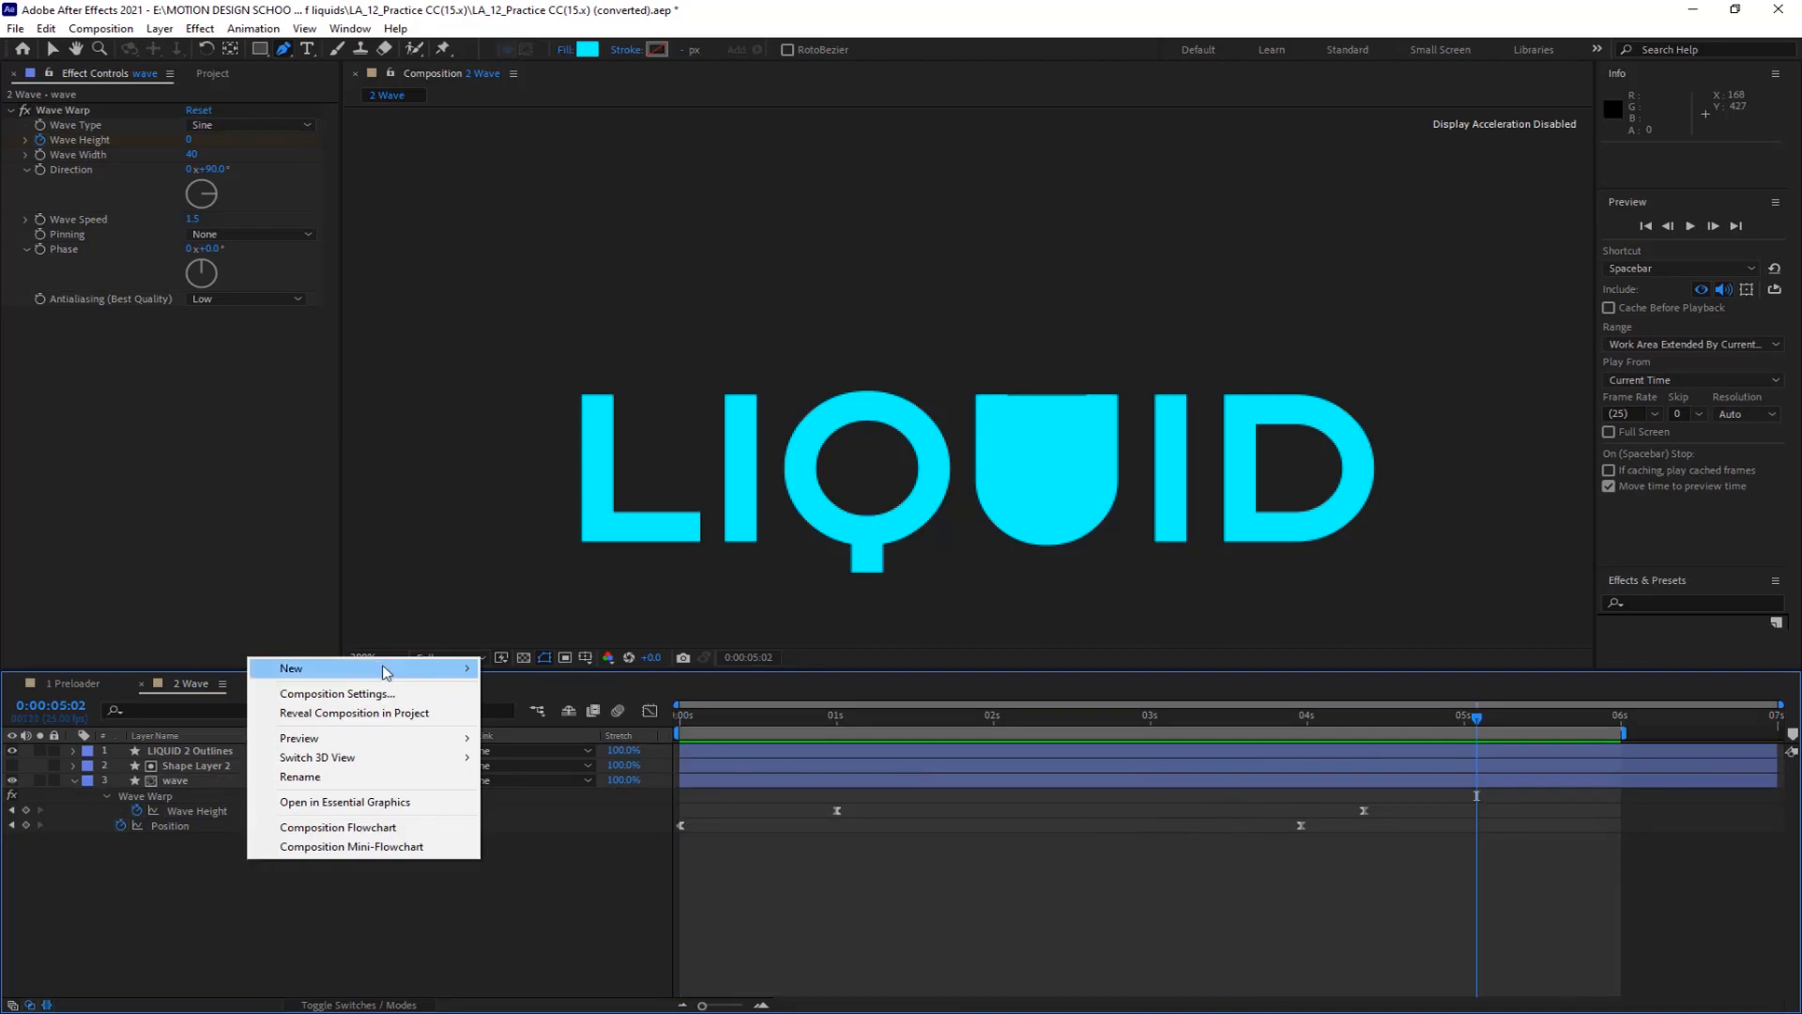
mouse_move(385, 669)
click(524, 712)
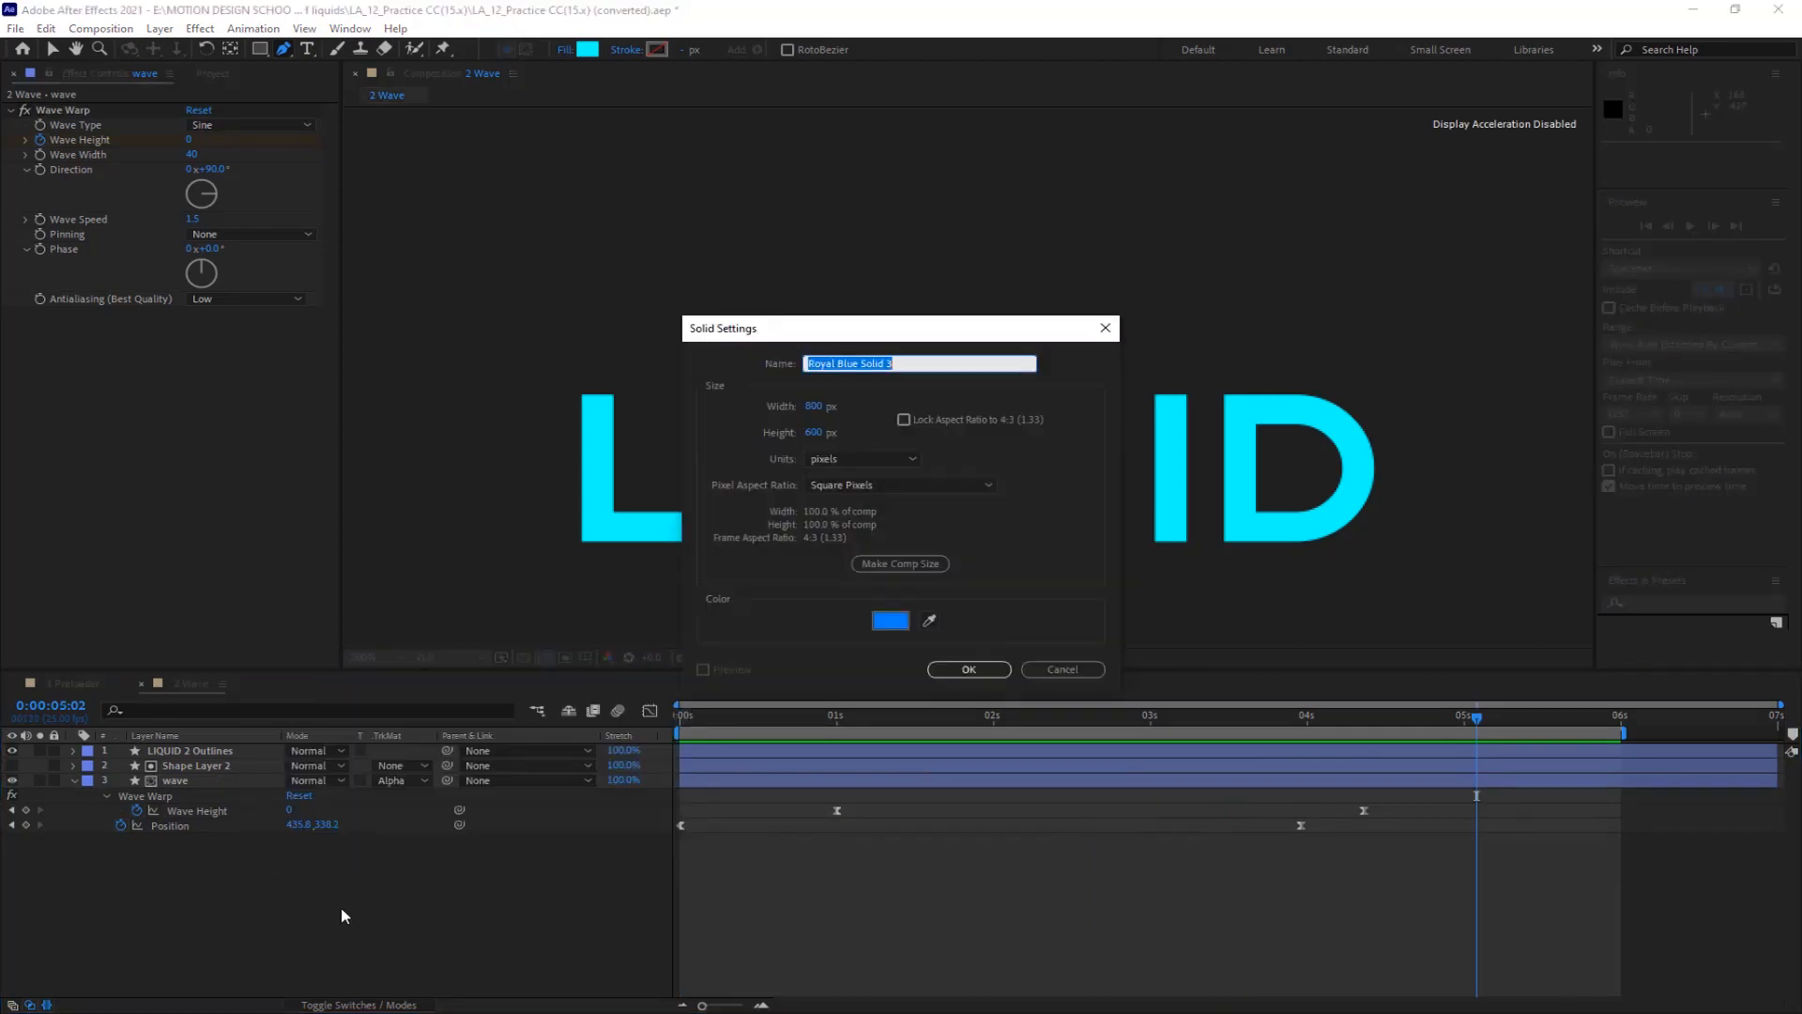
click(968, 668)
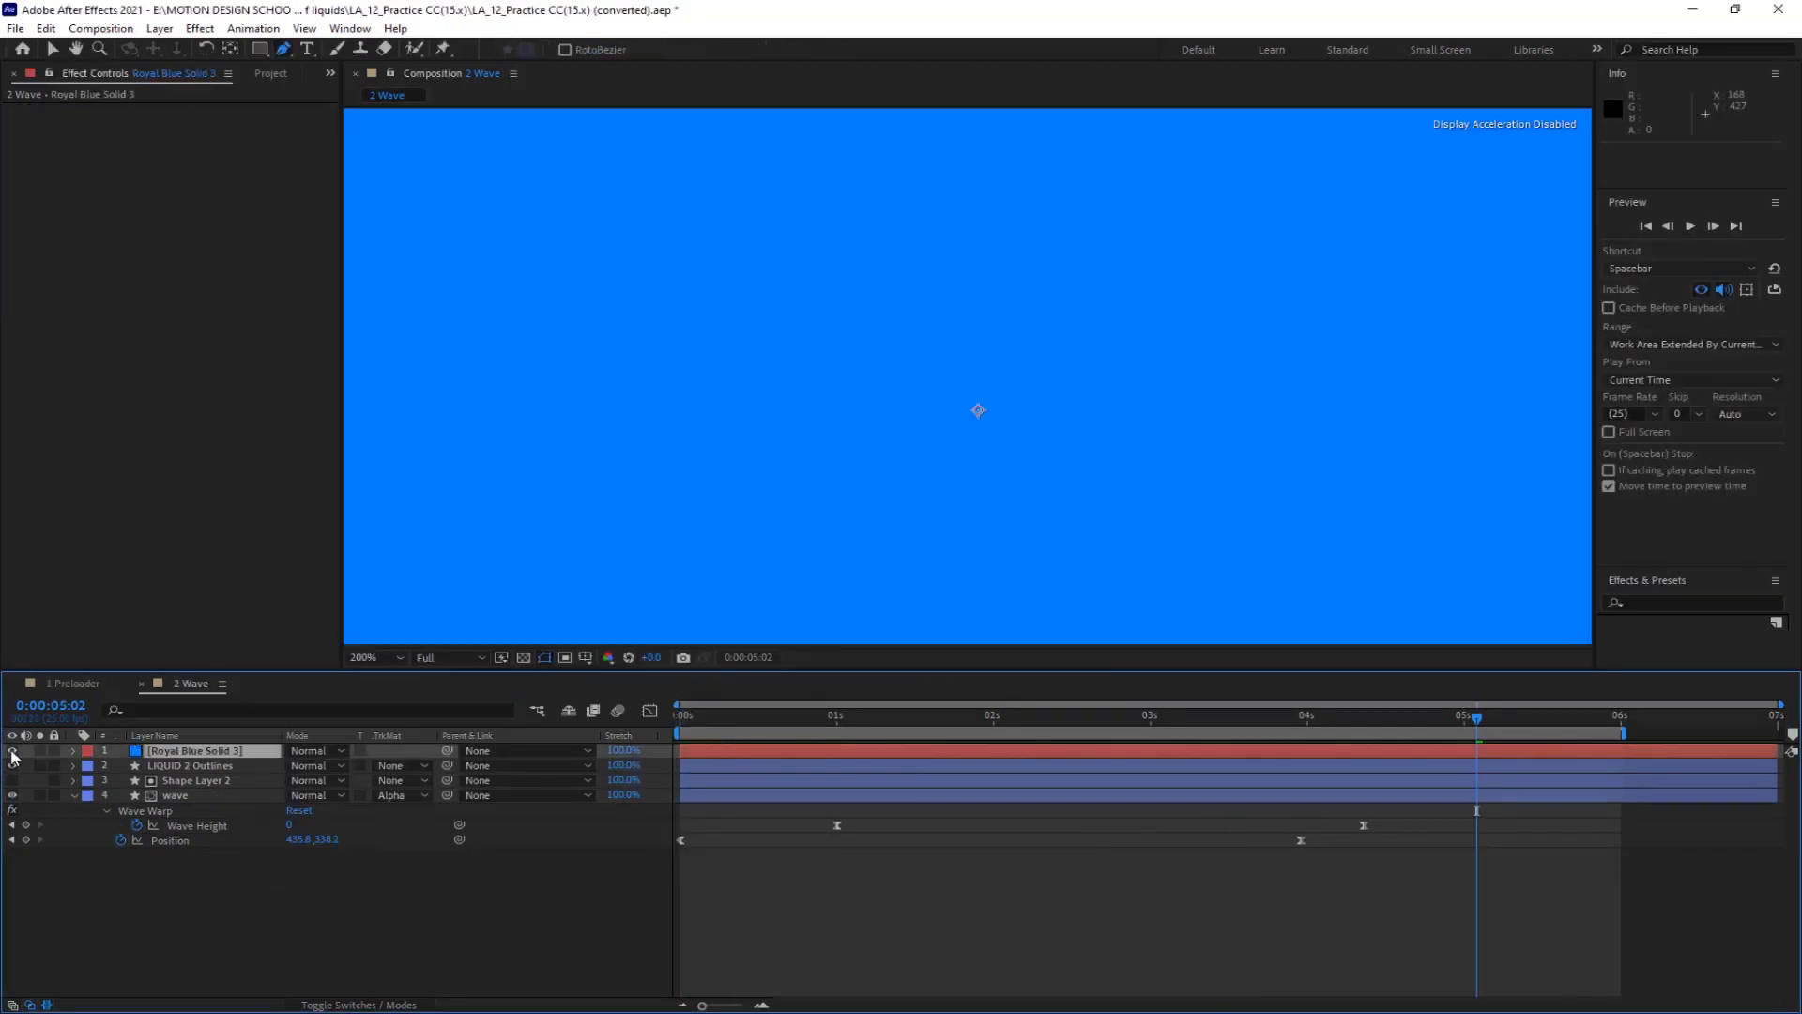
click(12, 751)
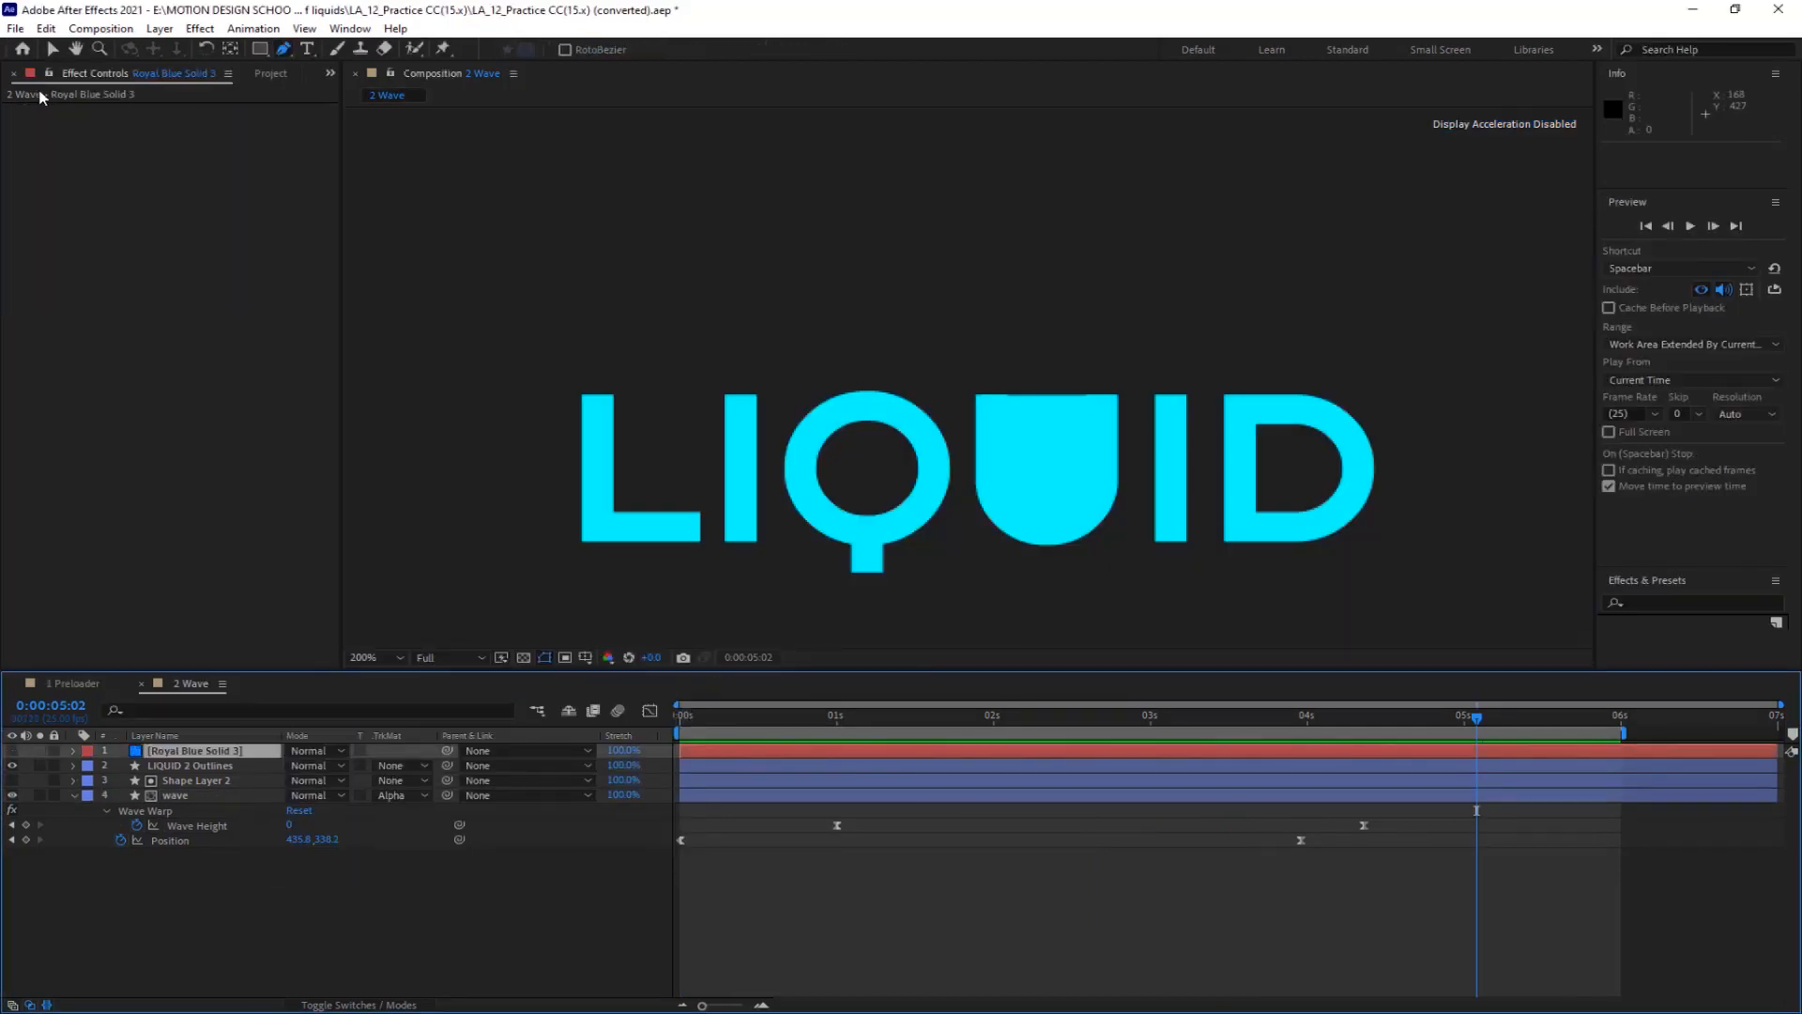
click(1047, 525)
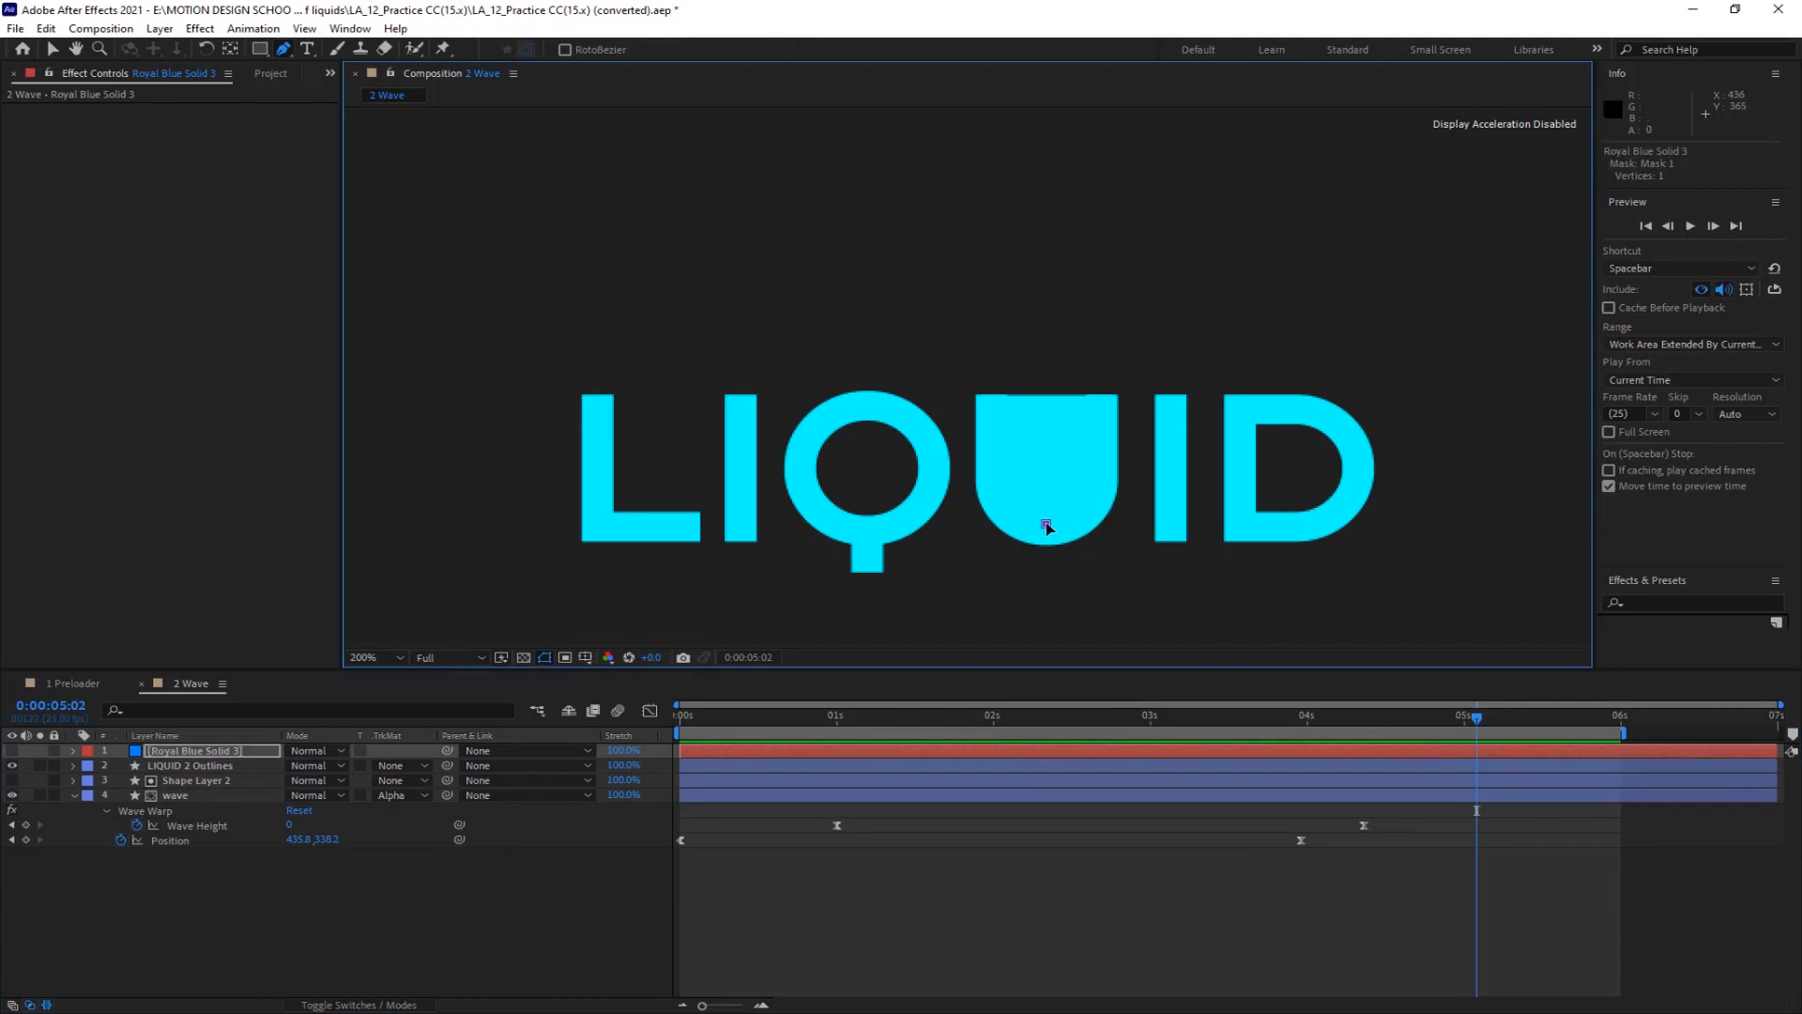
click(1047, 119)
Apply the 3D Stroke effect to the solid, show the layer and raise the path's lower end slightly inside the U
key(ctrl+space)
text(3d)
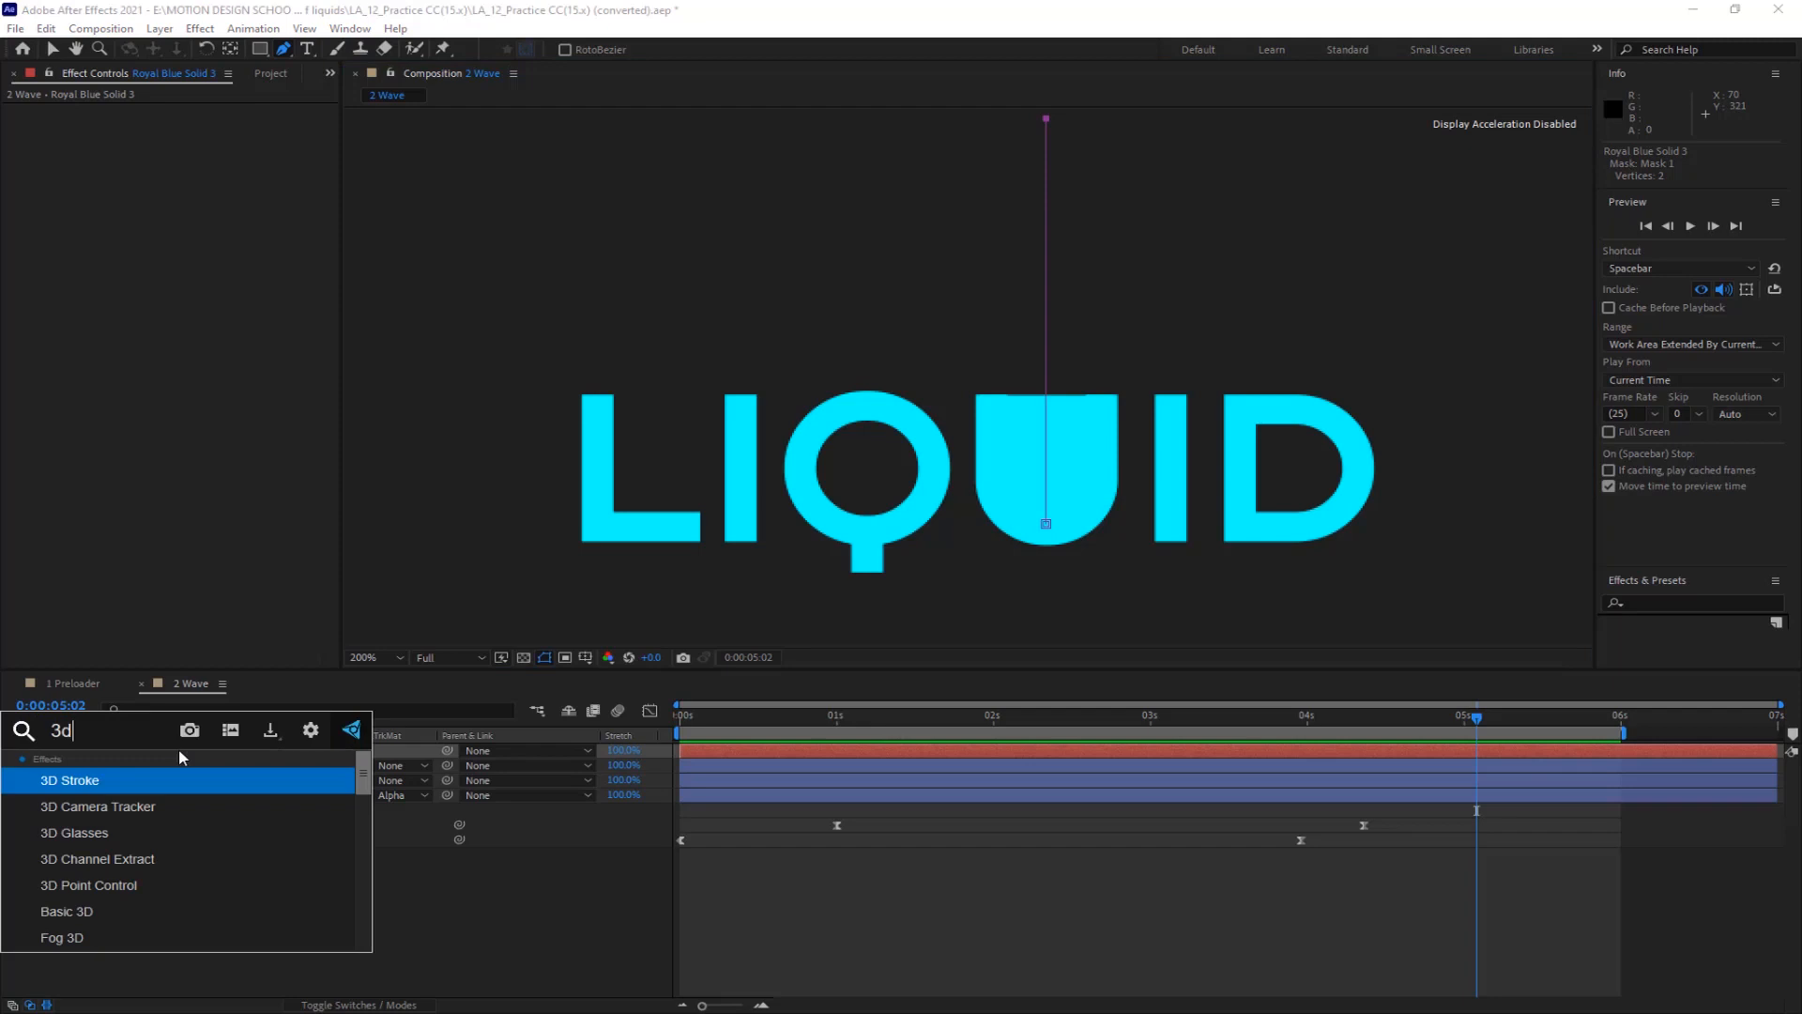
click(95, 779)
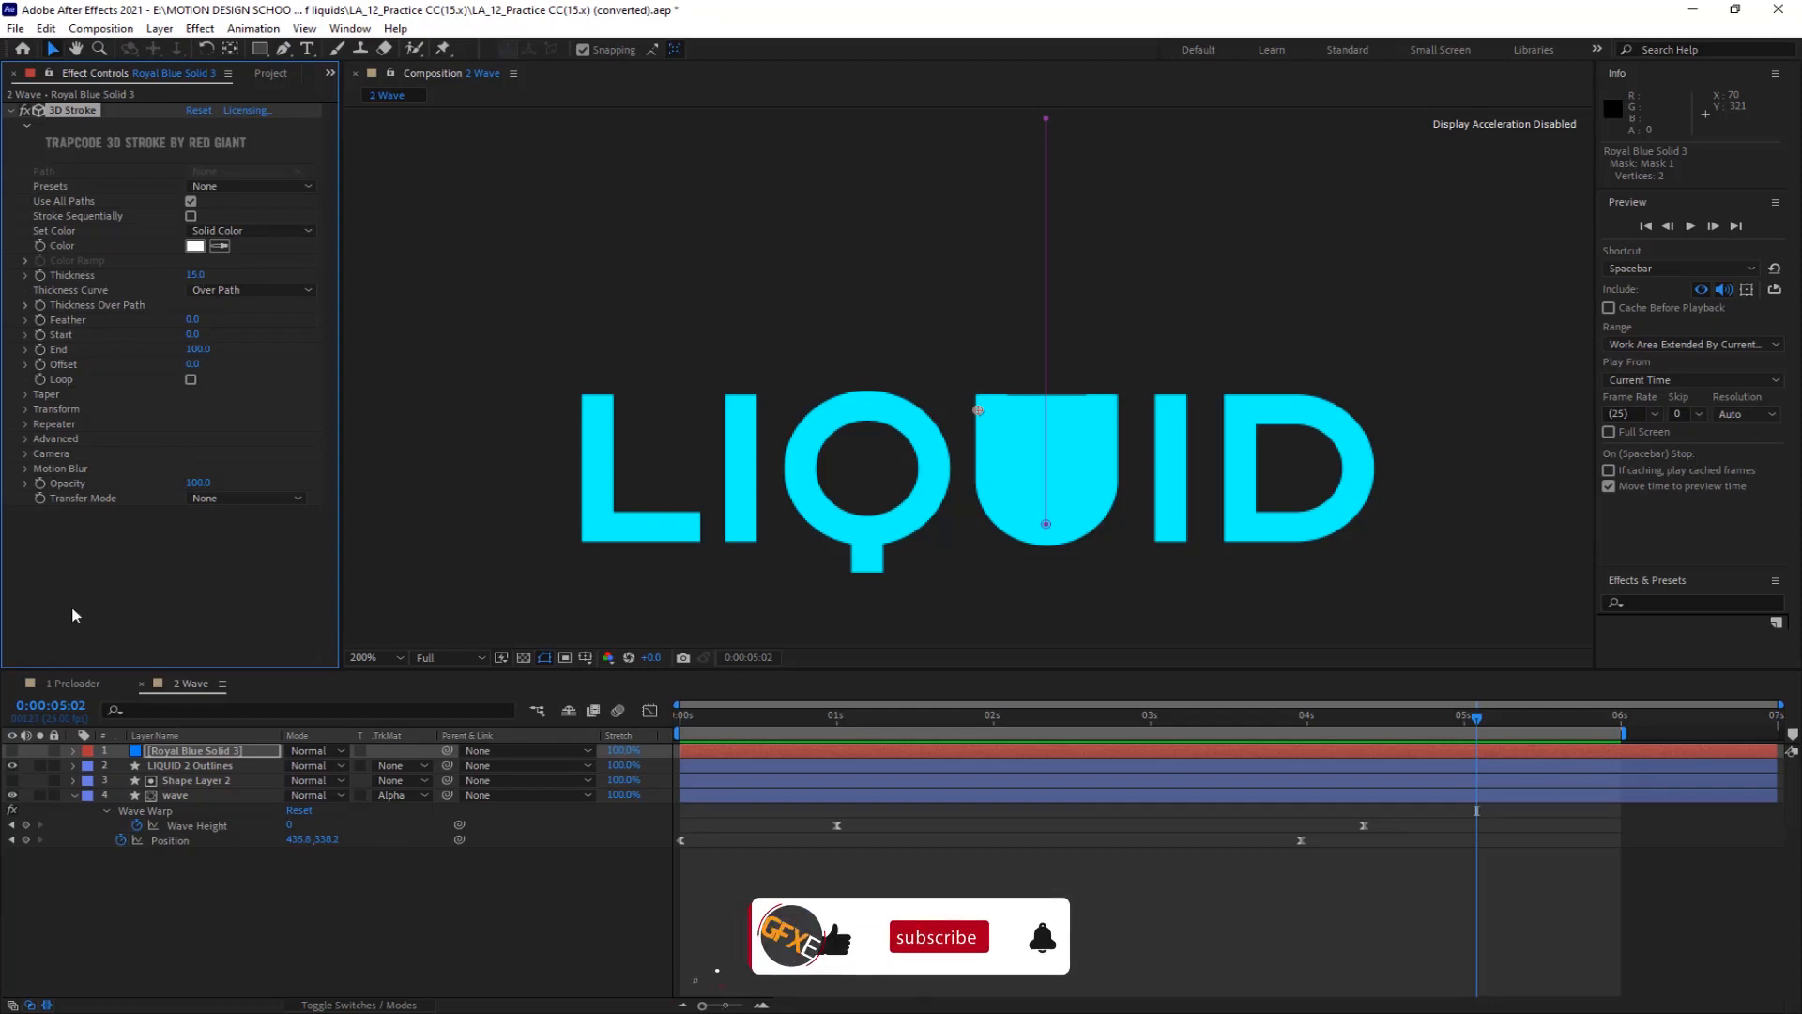
click(12, 751)
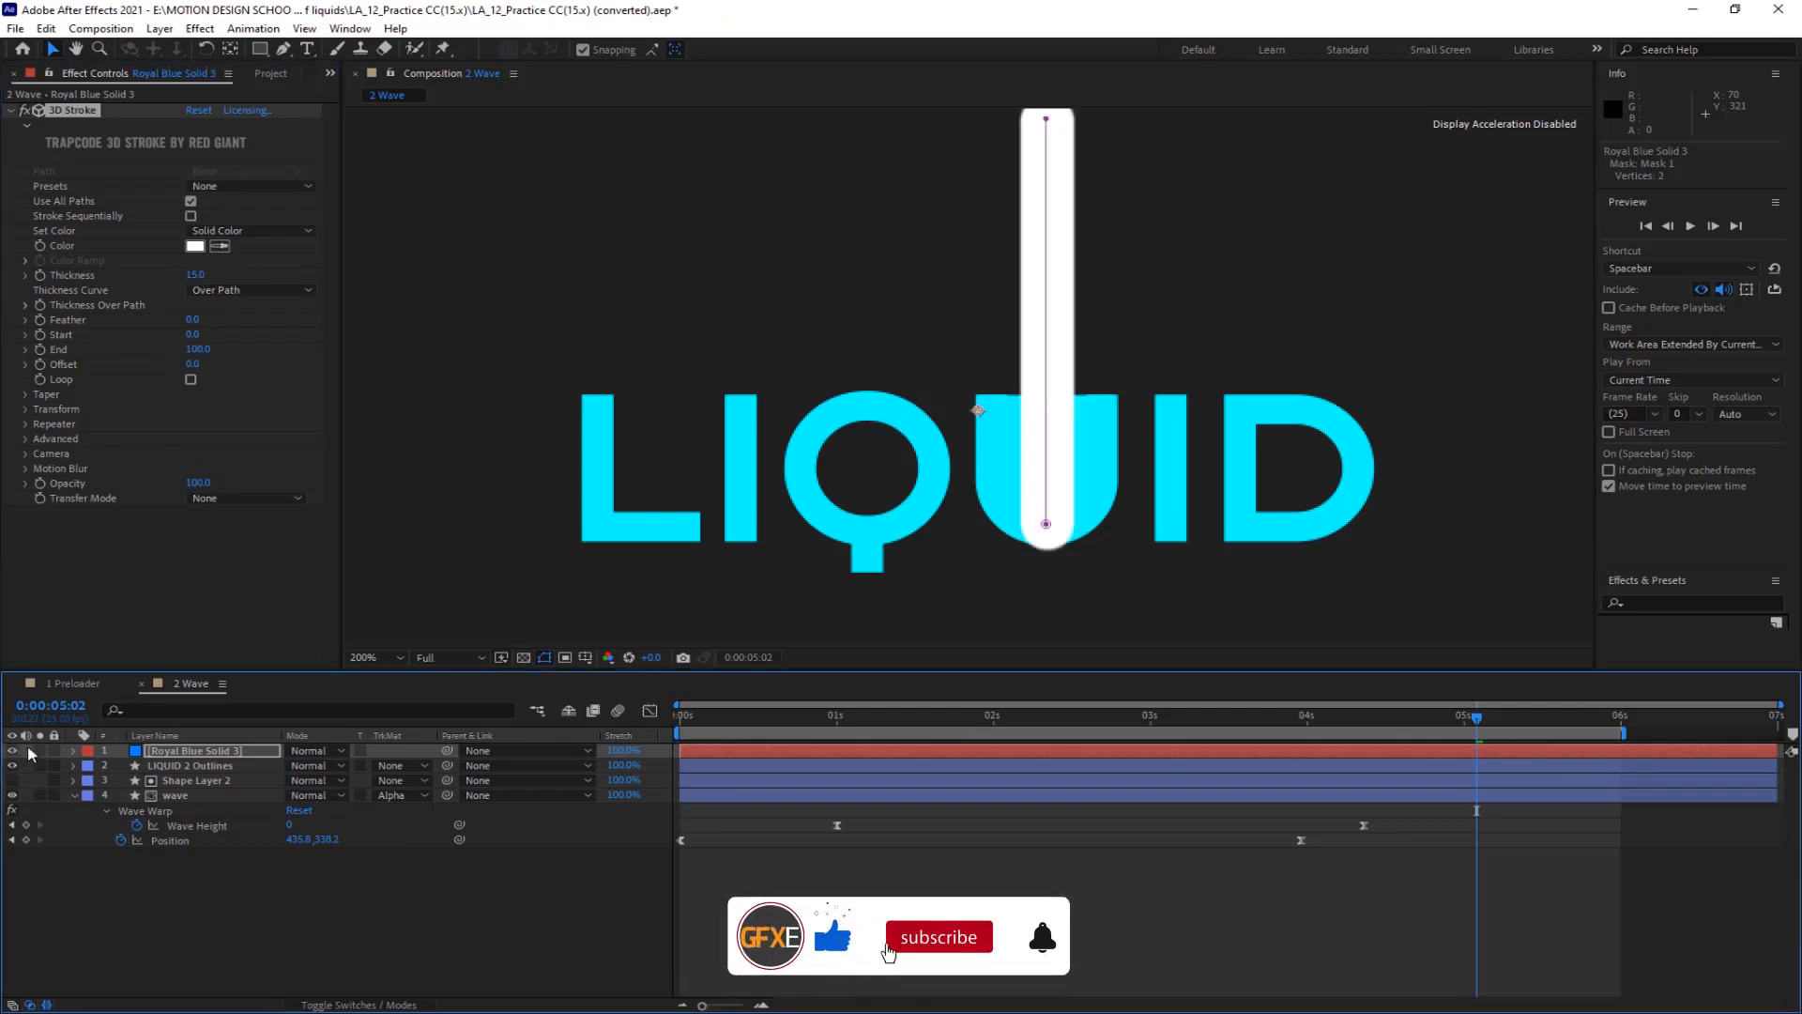
drag(1045, 526, 1046, 510)
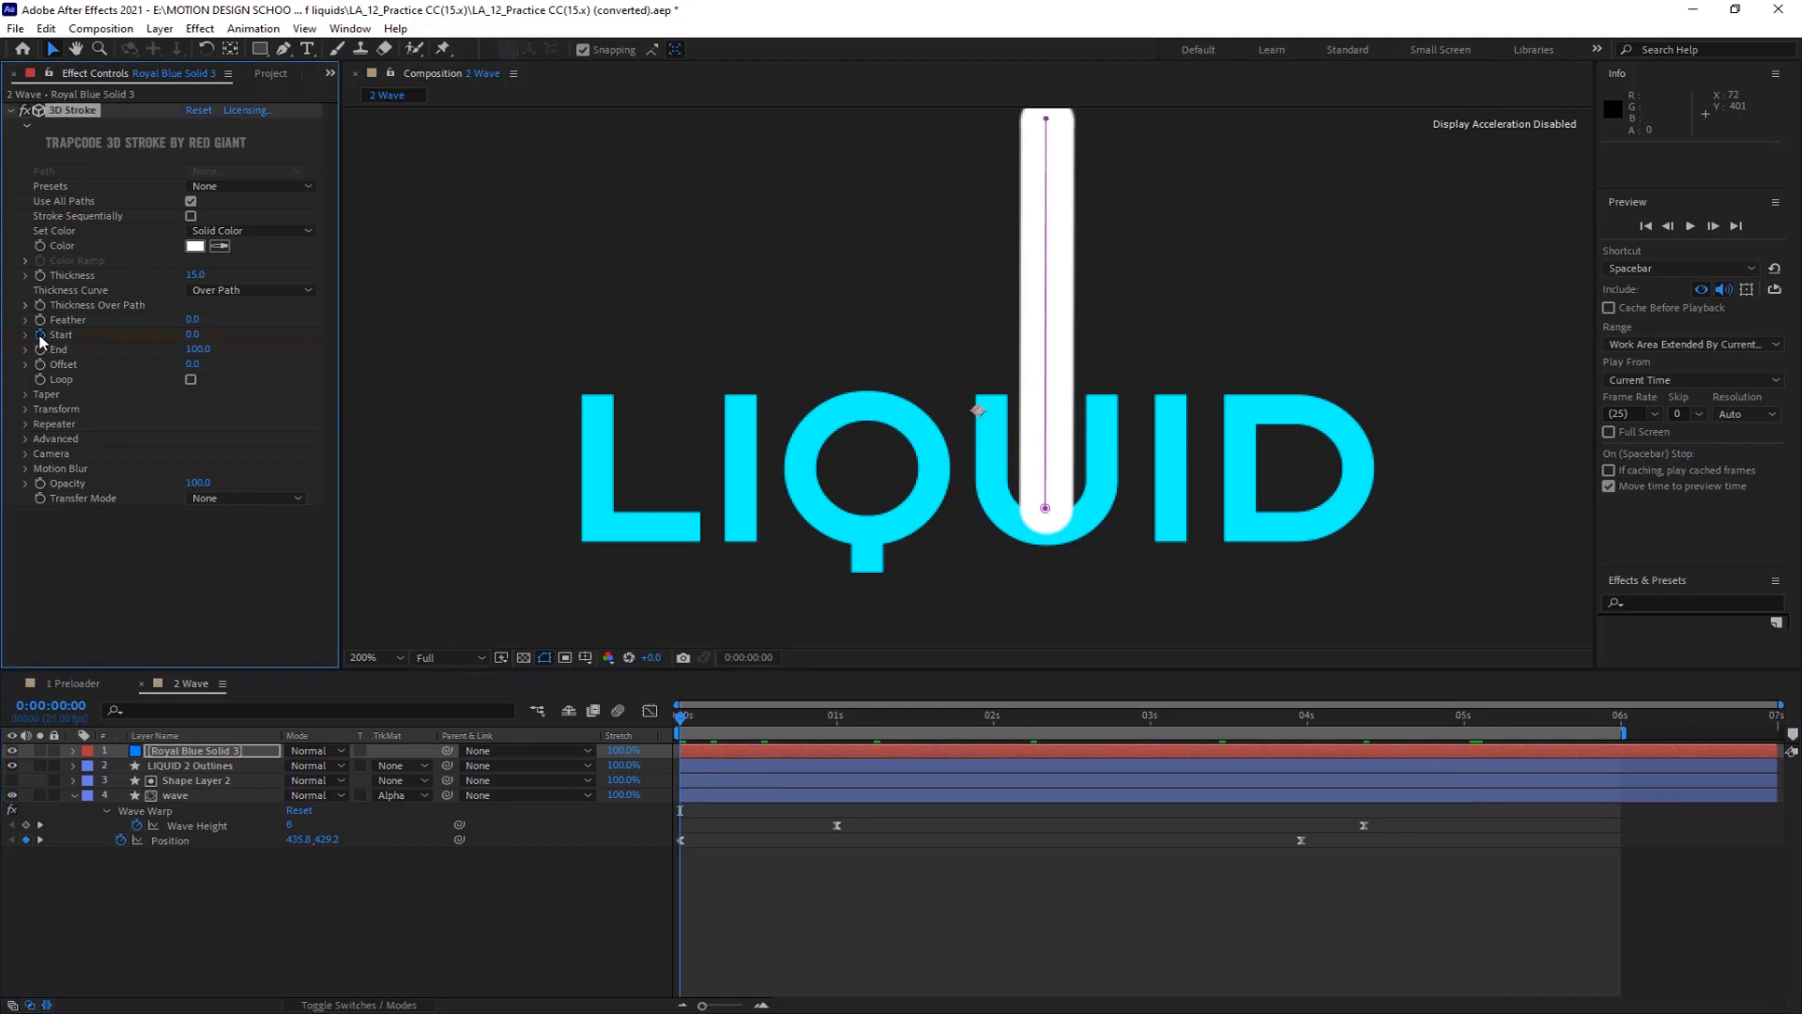
Animate the 3D Stroke Start from 100 at 0:00:00:00 to 0 at 0:00:00:04, ease the first keyframe and preview the pour
click(720, 758)
key(u)
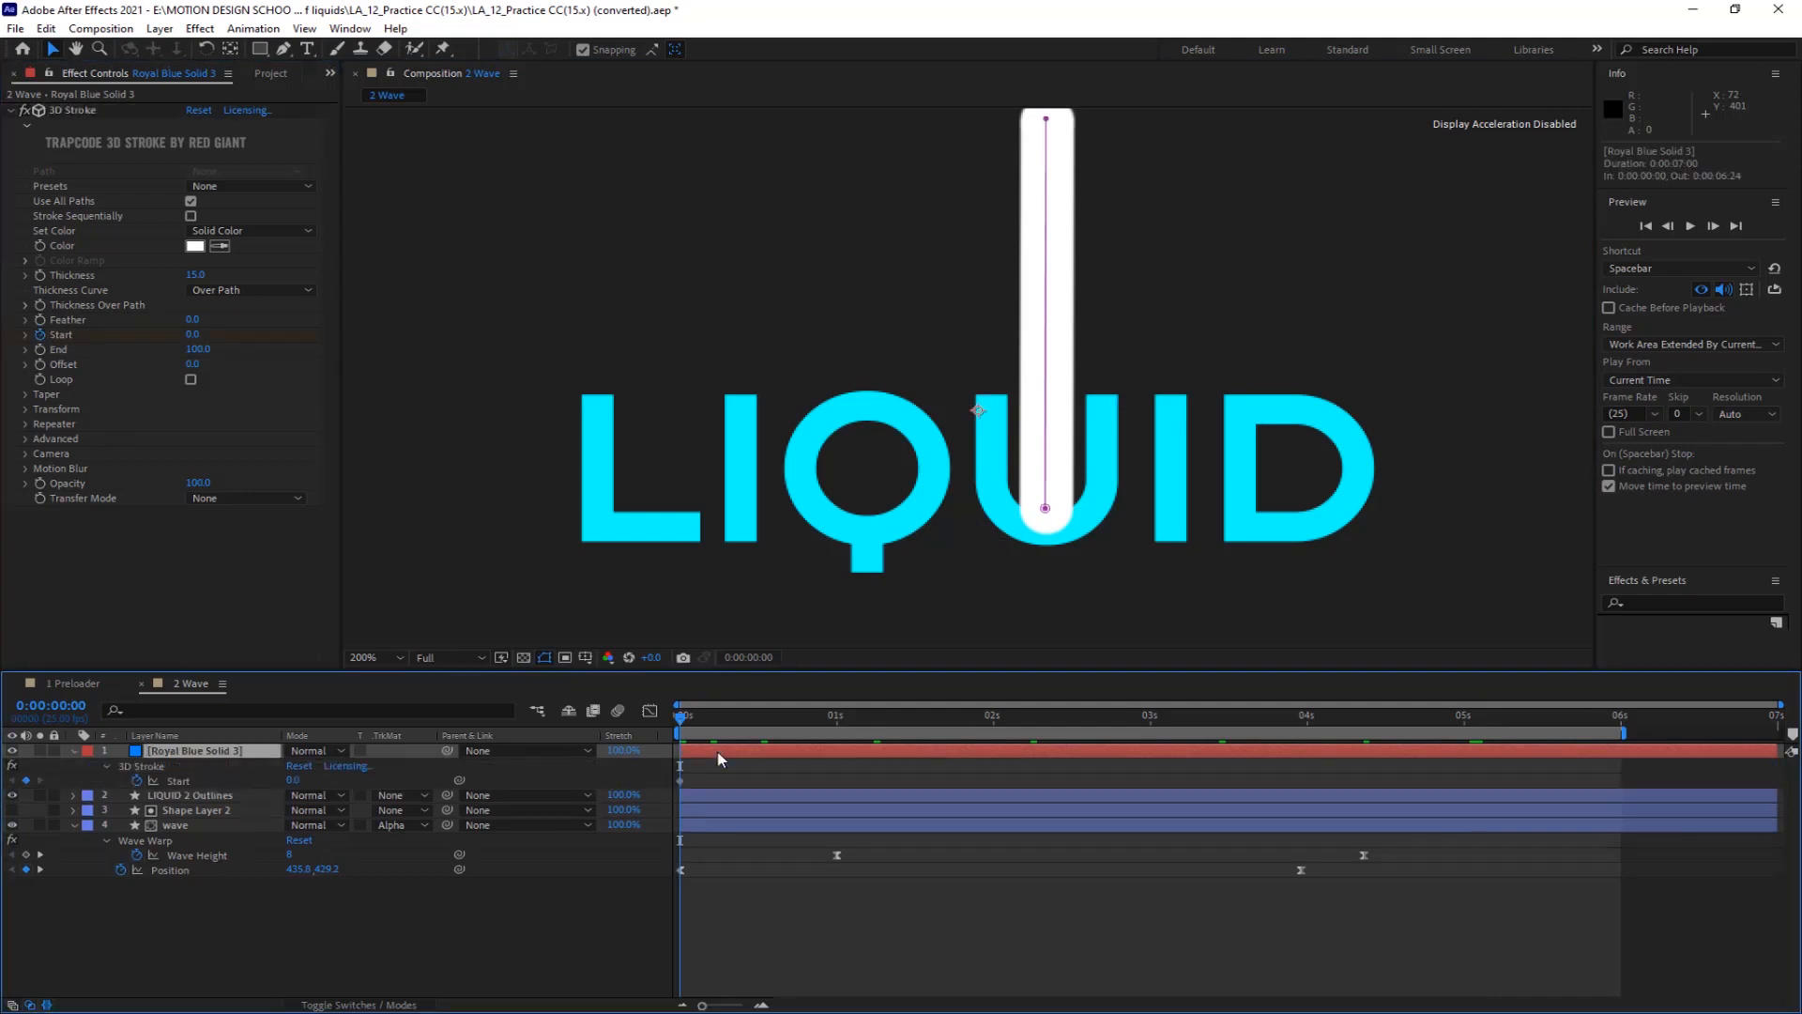
drag(682, 787, 706, 786)
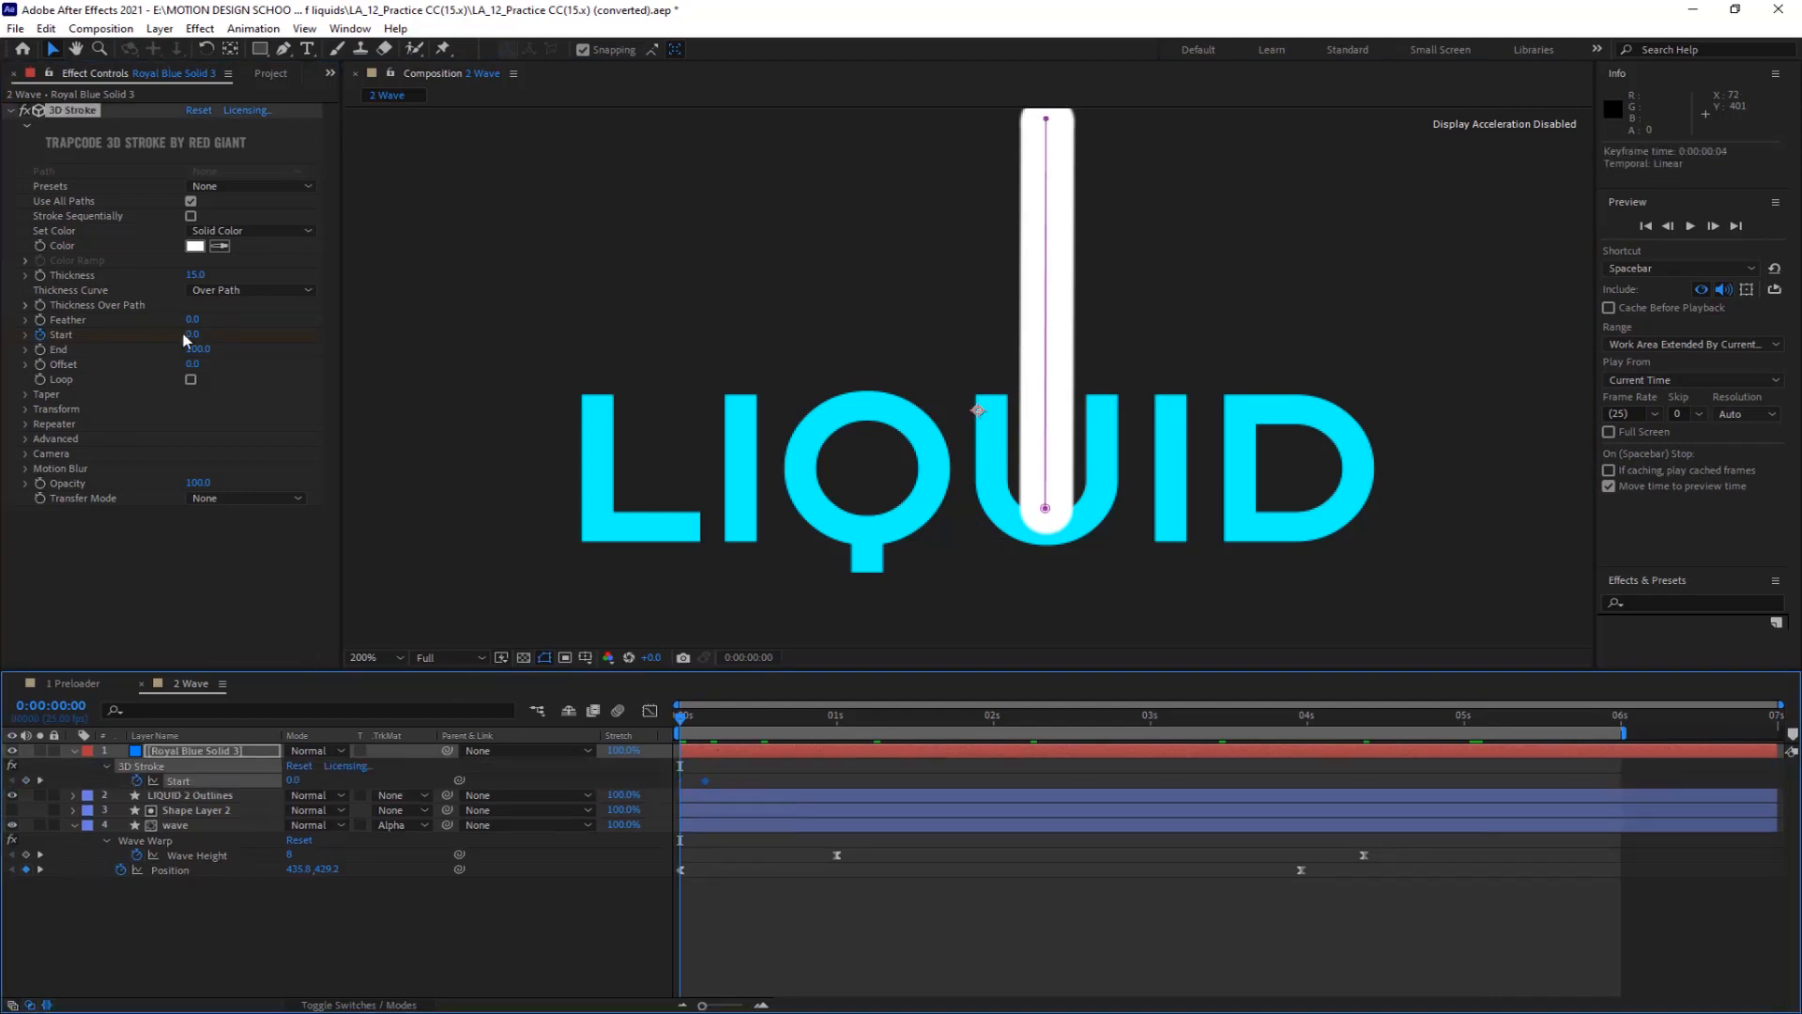
drag(191, 335, 285, 335)
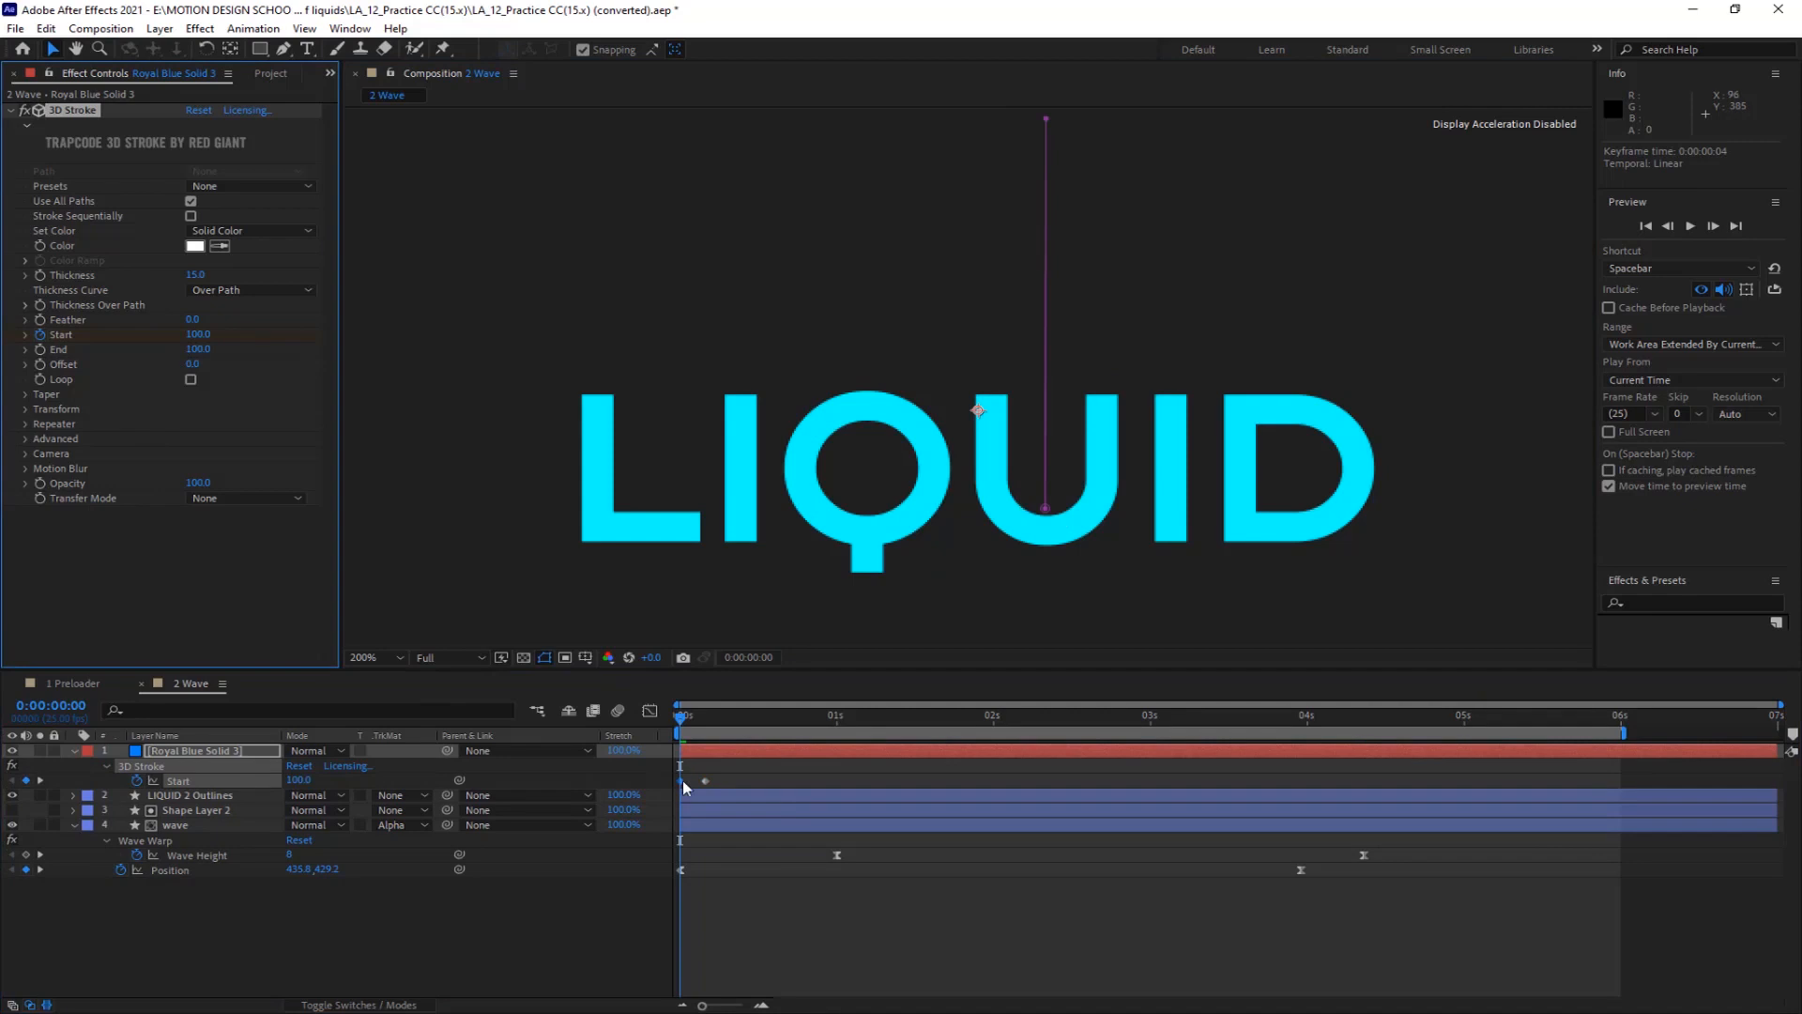
key(space)
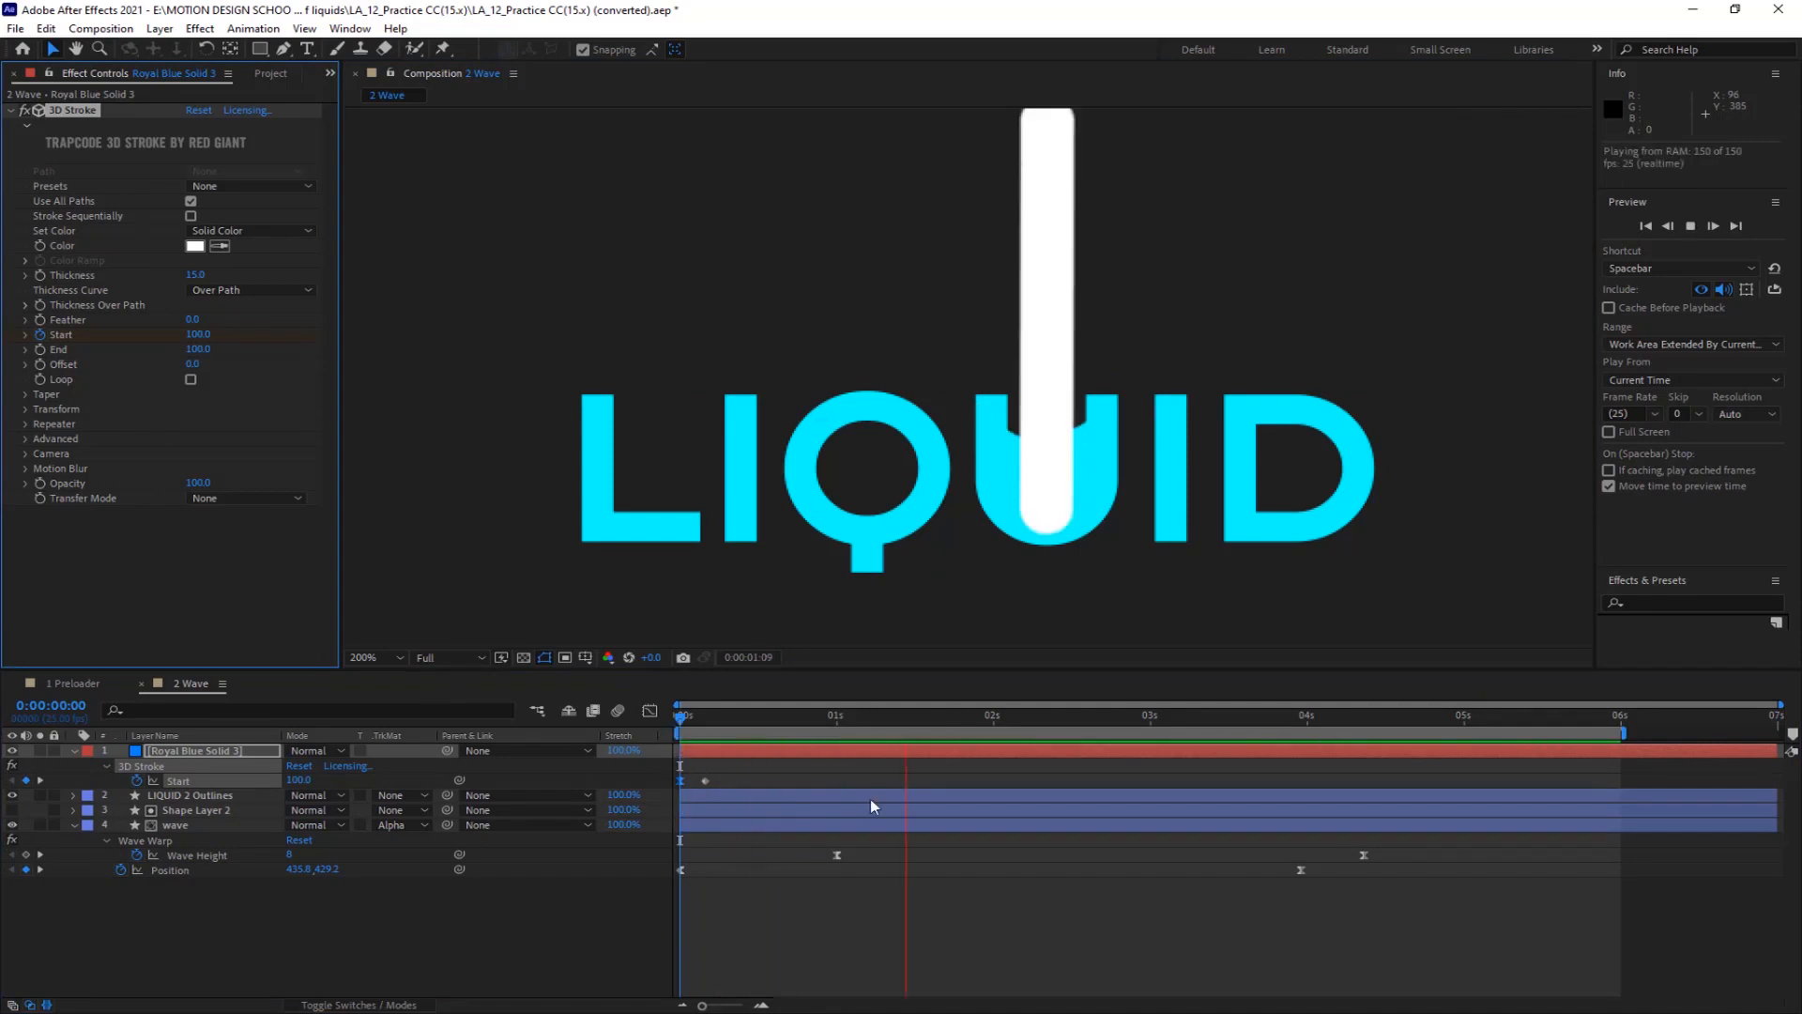
key(space)
Move Royal Blue Solid 3 beneath LIQUID 2 Outlines and shift its layer start to 0:00:00:06
drag(269, 758, 256, 802)
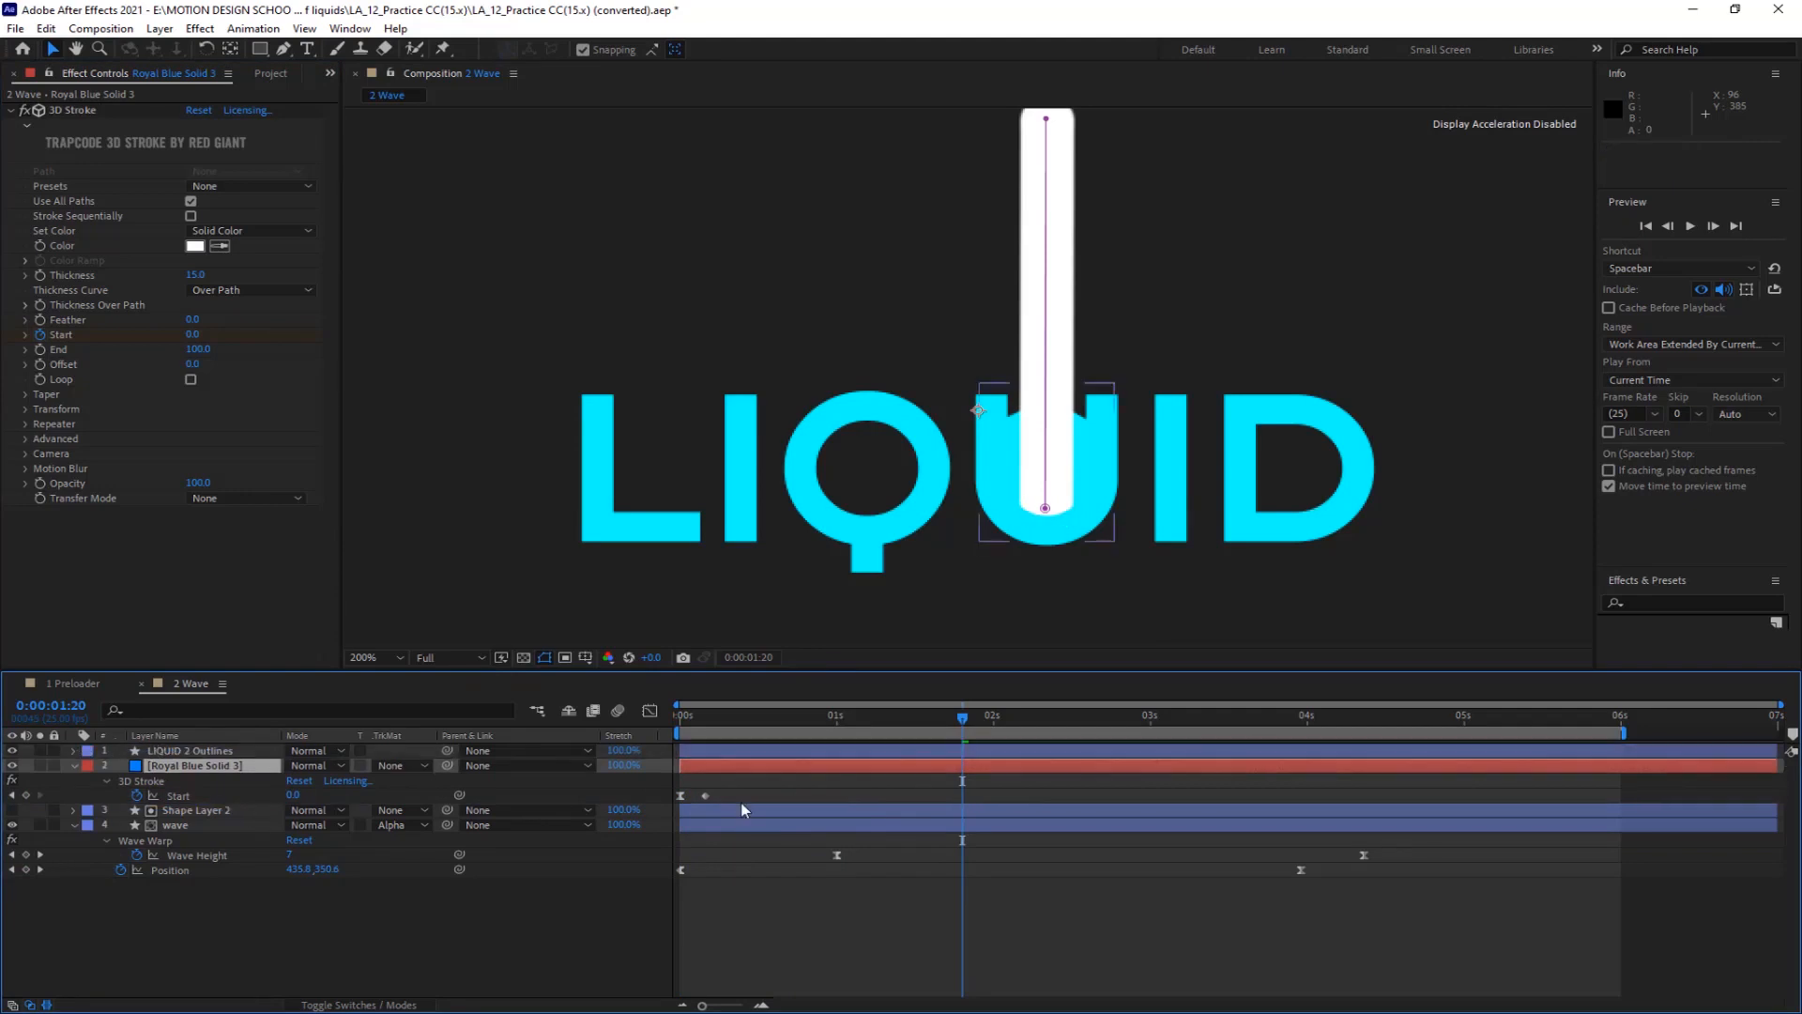
drag(737, 769, 755, 770)
drag(959, 720, 609, 749)
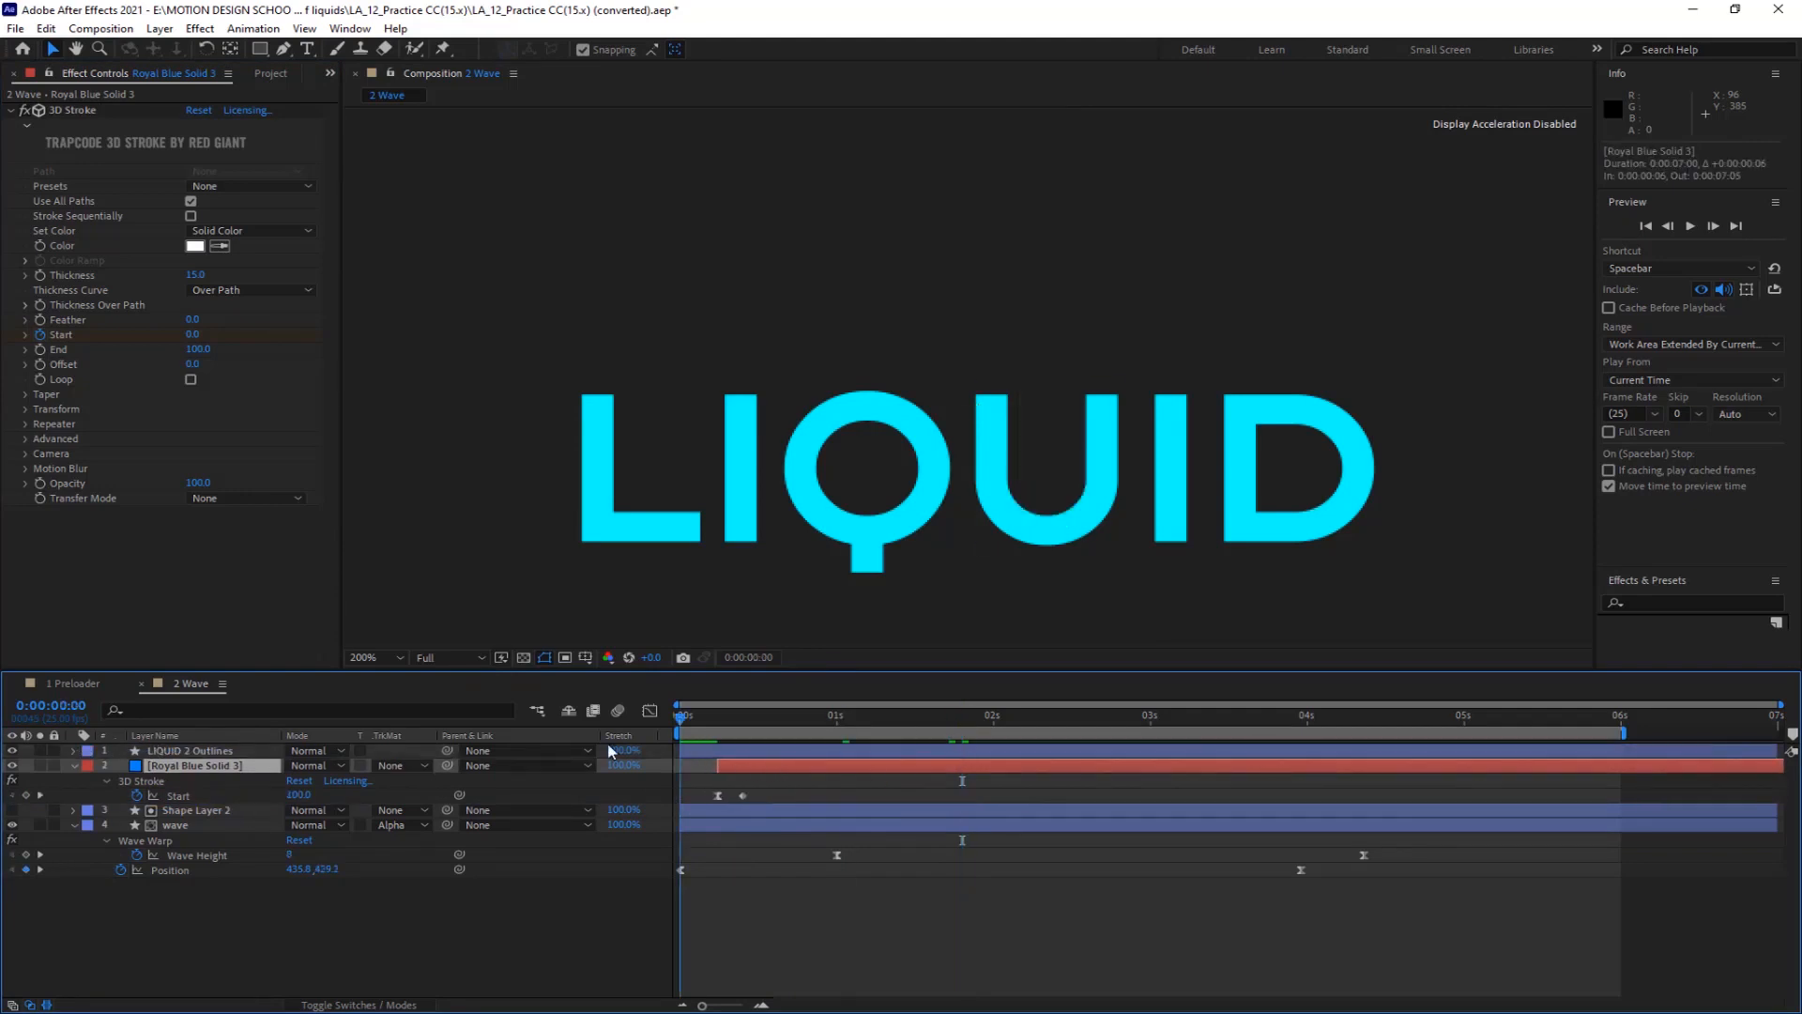
Preview the pour and shift Royal Blue Solid 3 earlier in time, to start at about 0:00:00:01
key(space)
key(space)
mouse_move(899, 723)
mouse_down()
mouse_move(711, 730)
mouse_move(751, 740)
mouse_up()
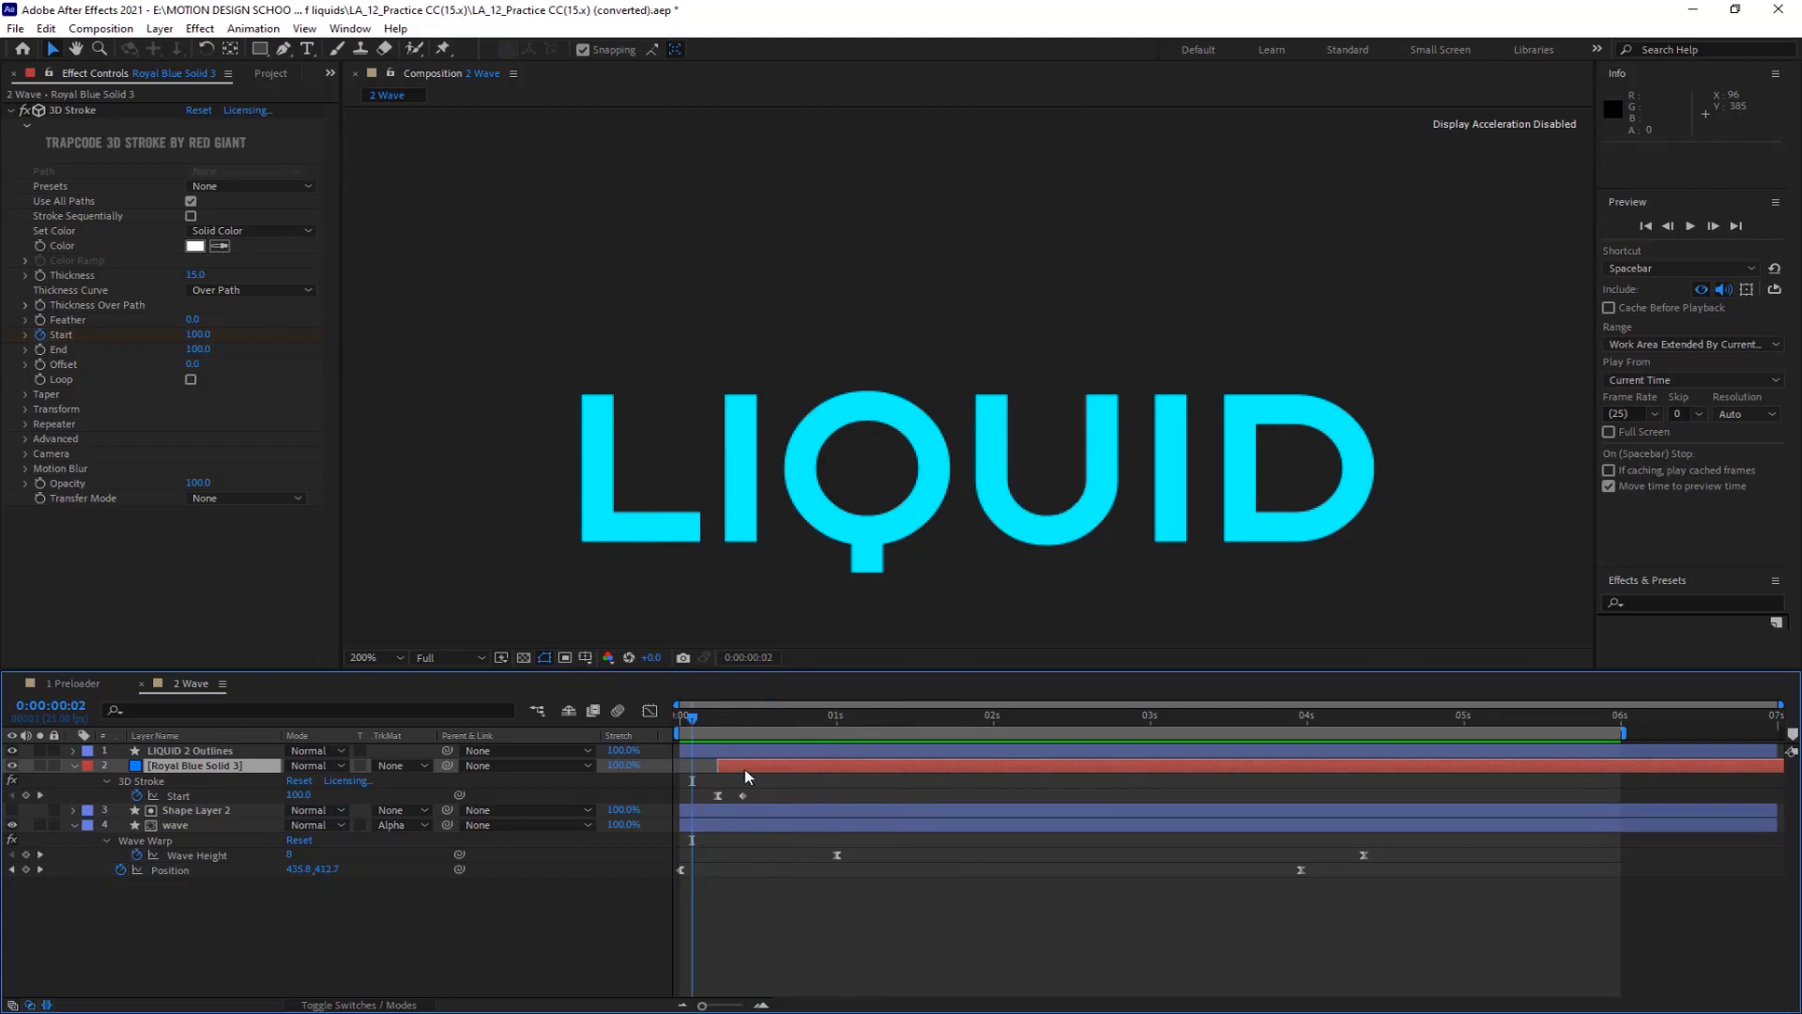
drag(745, 770, 657, 724)
key(space)
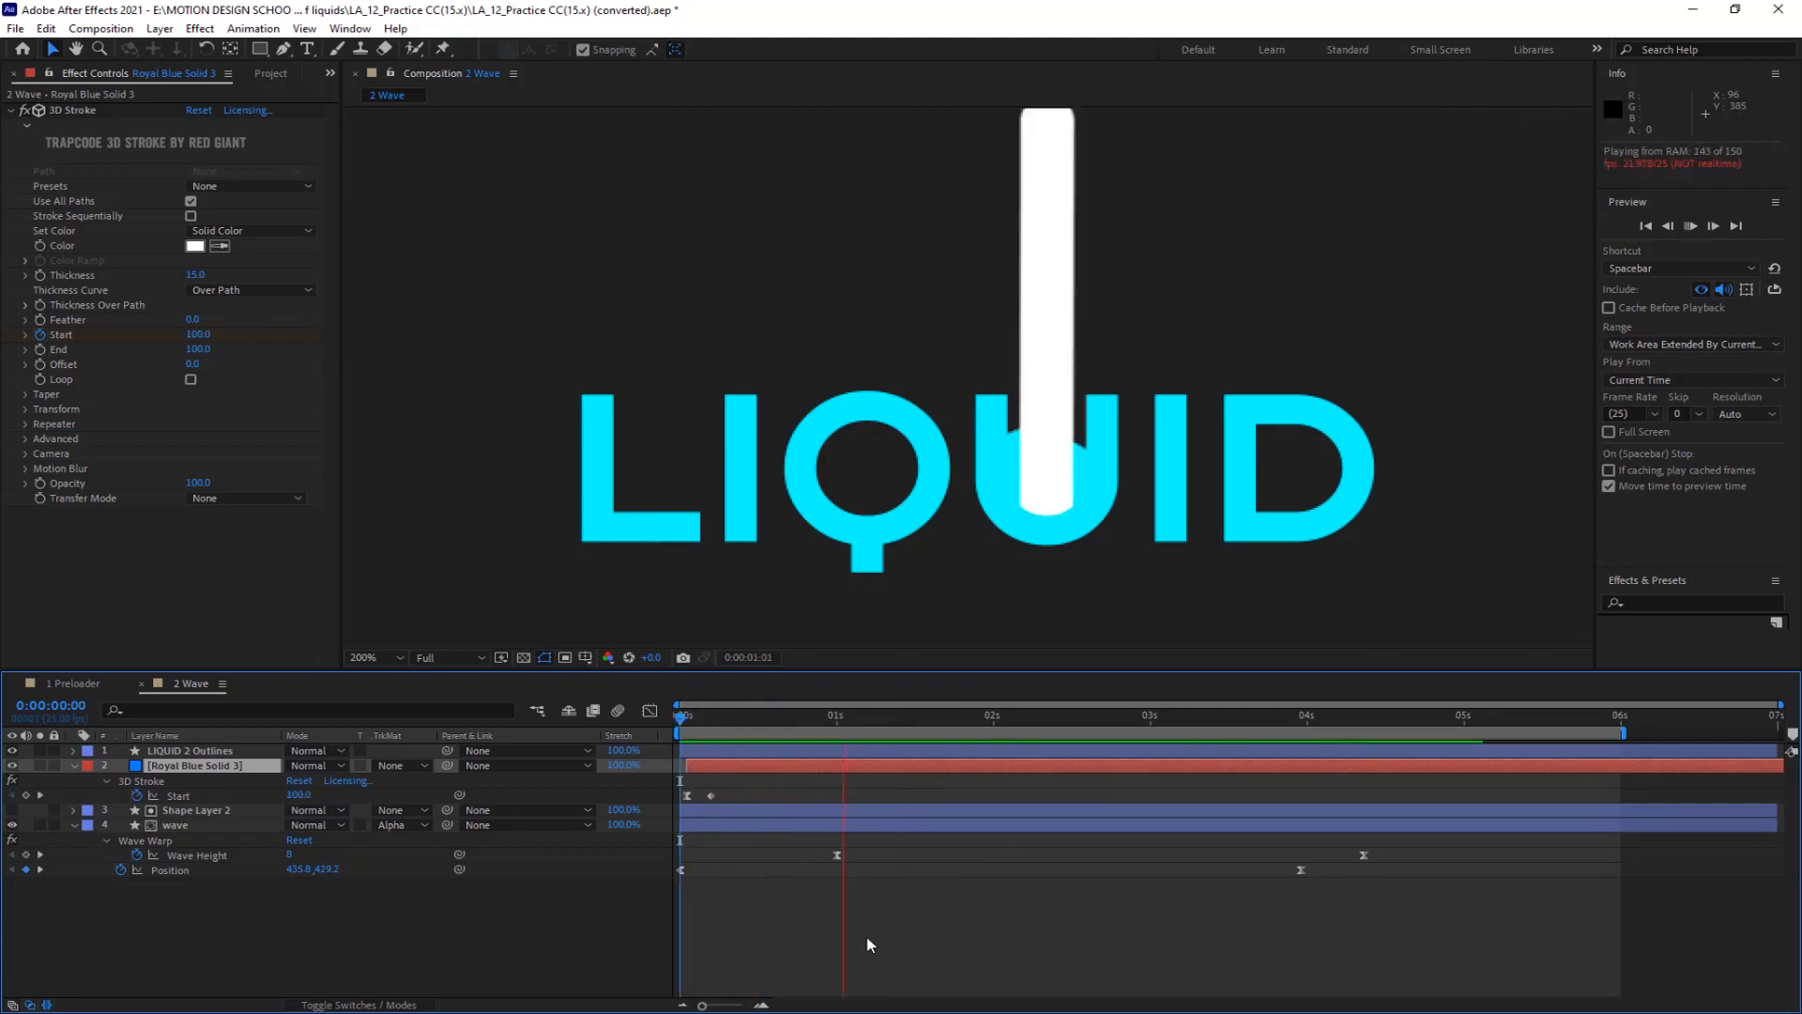
key(space)
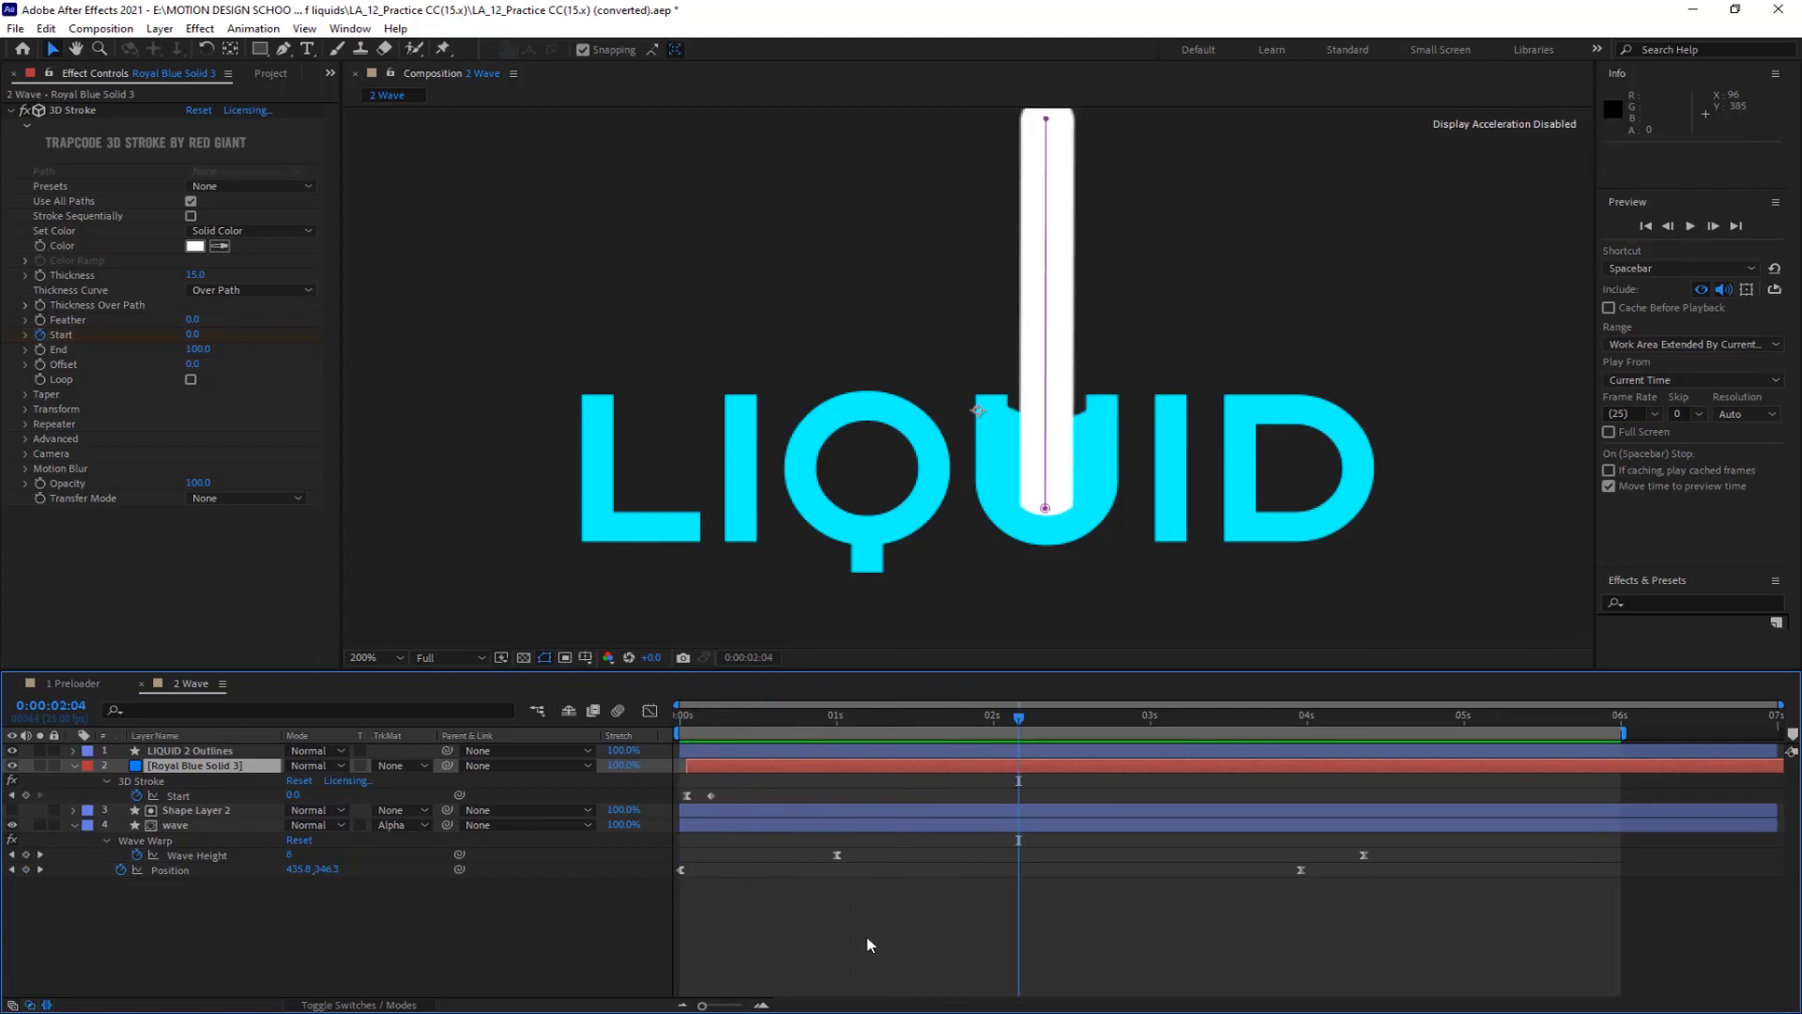
Sample the text's cyan as the 3D Stroke color and shift Royal Blue Solid 3 to start at 0:00:00:02
click(220, 246)
click(999, 447)
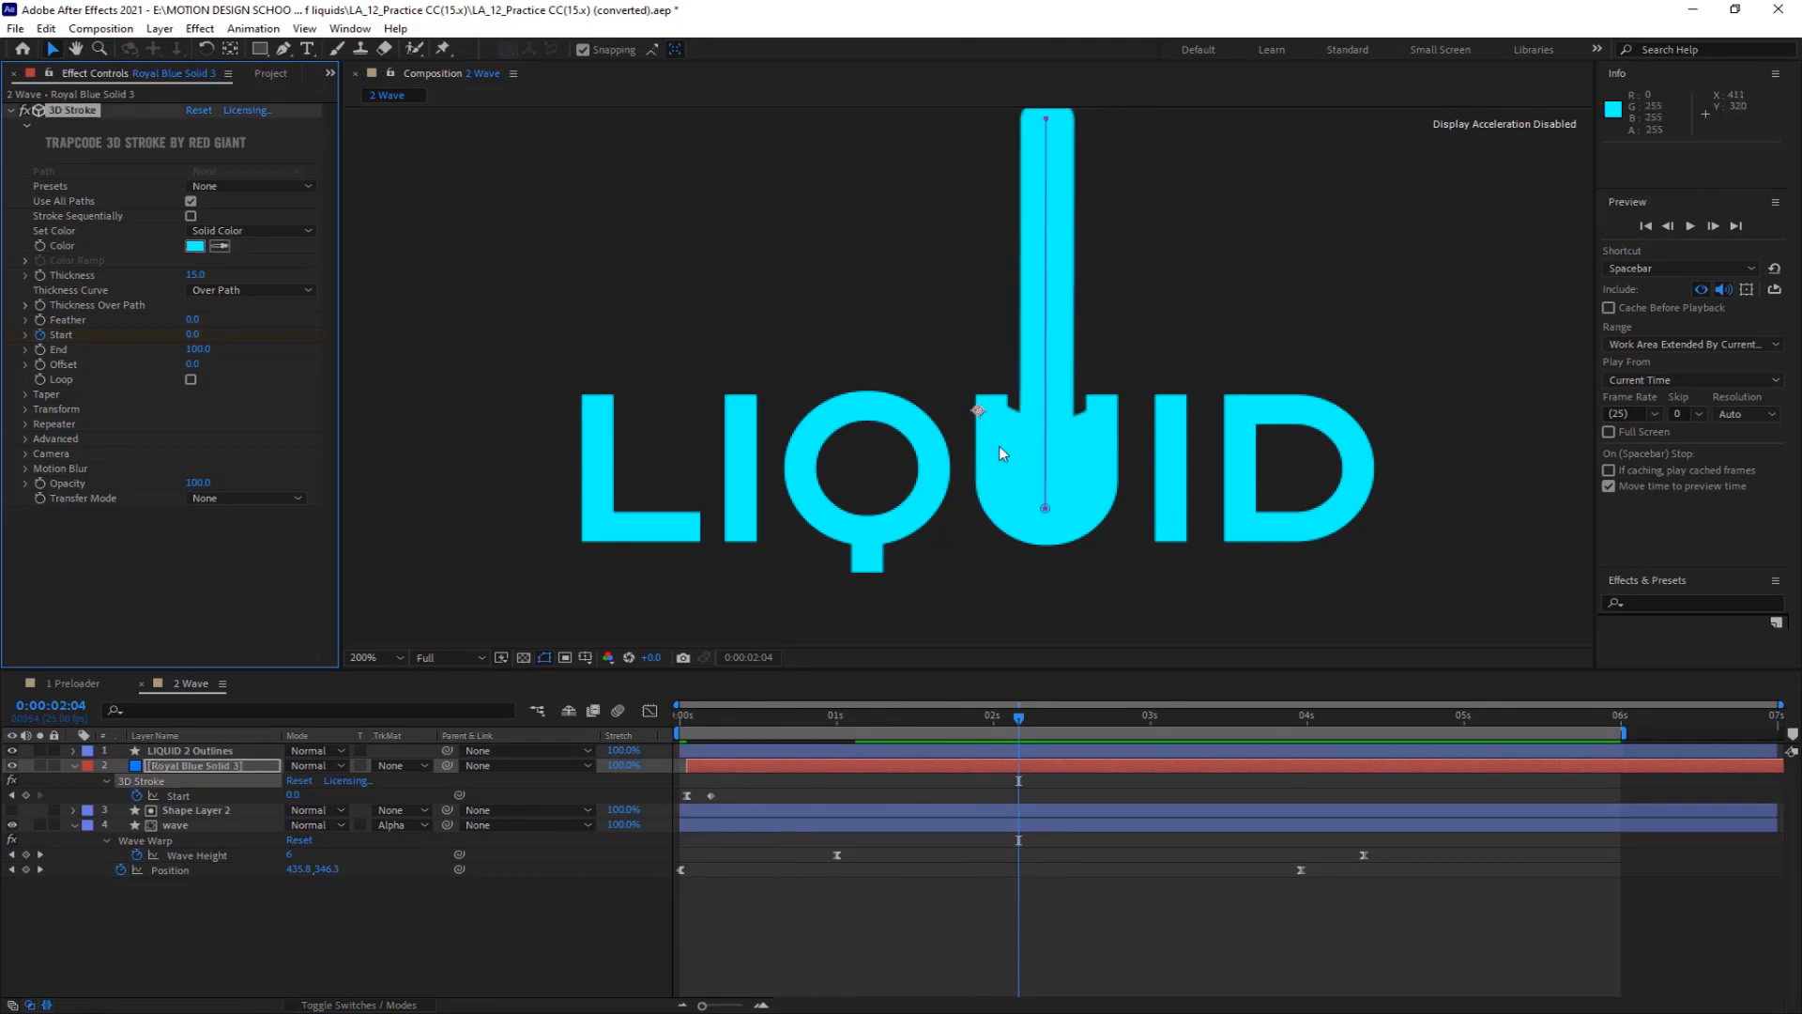
click(518, 941)
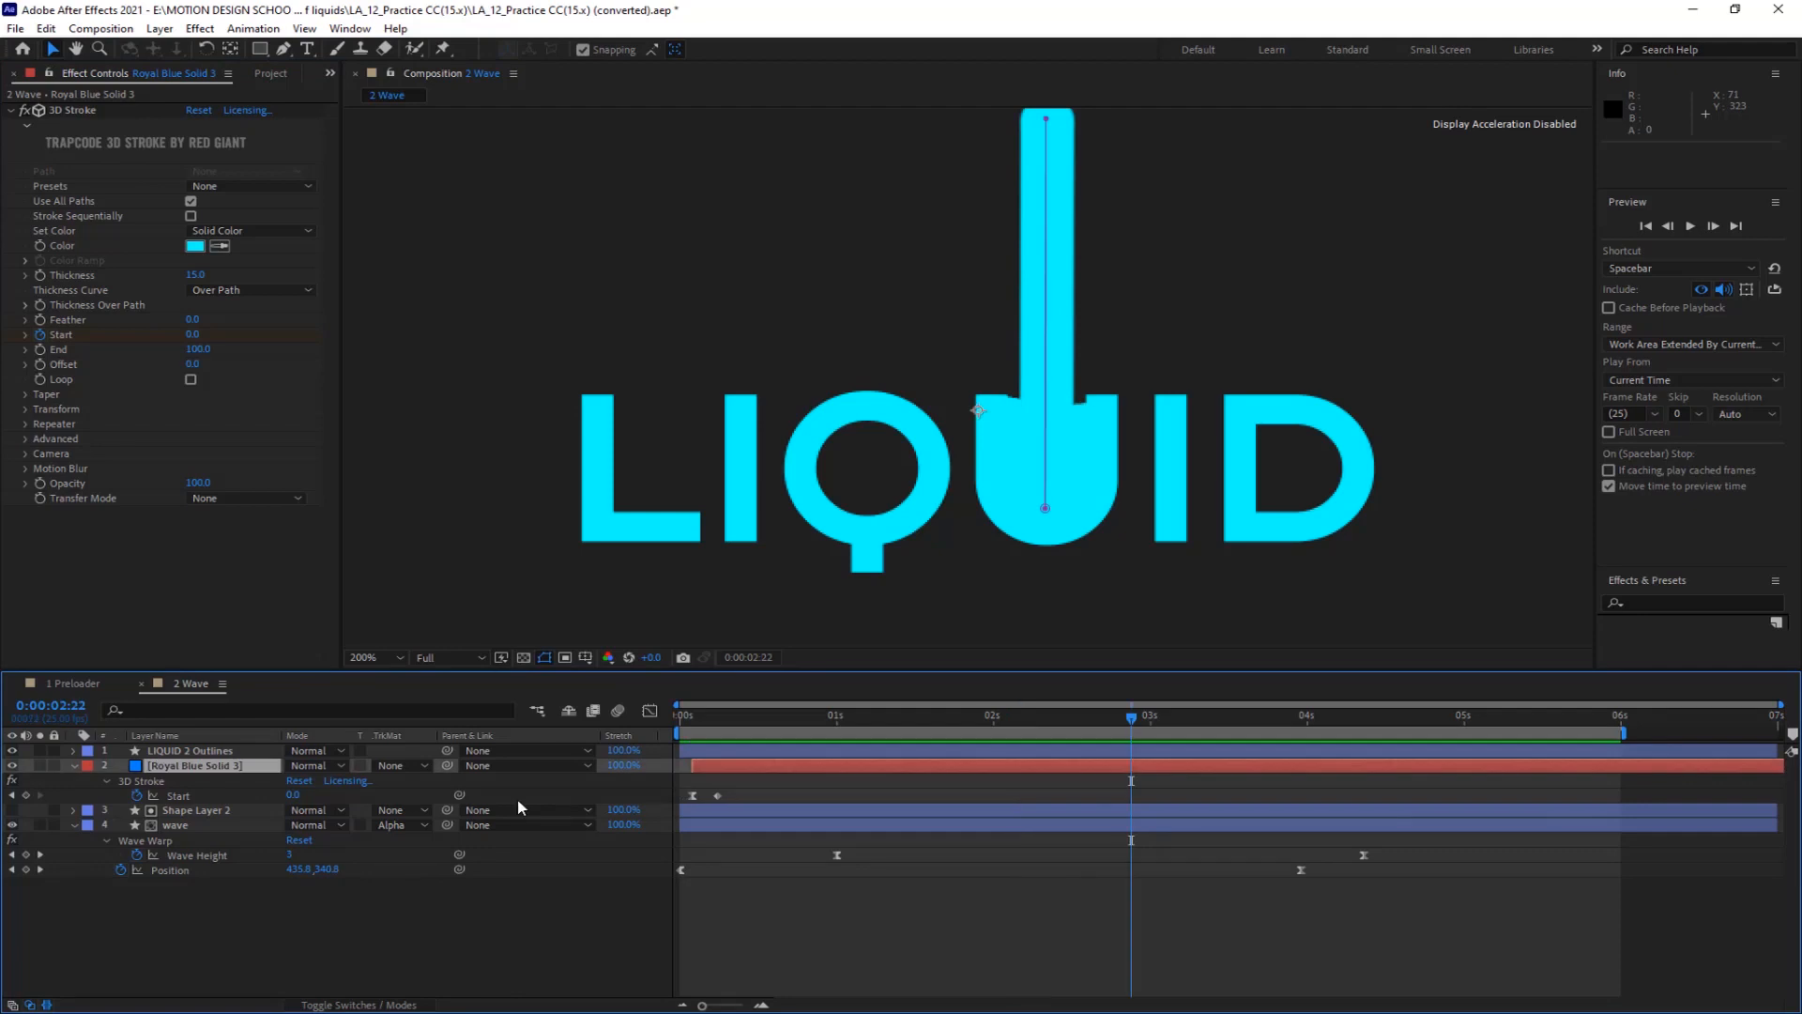
Create a new adjustment layer in the composition and rename it "roughen"
right_click(205, 858)
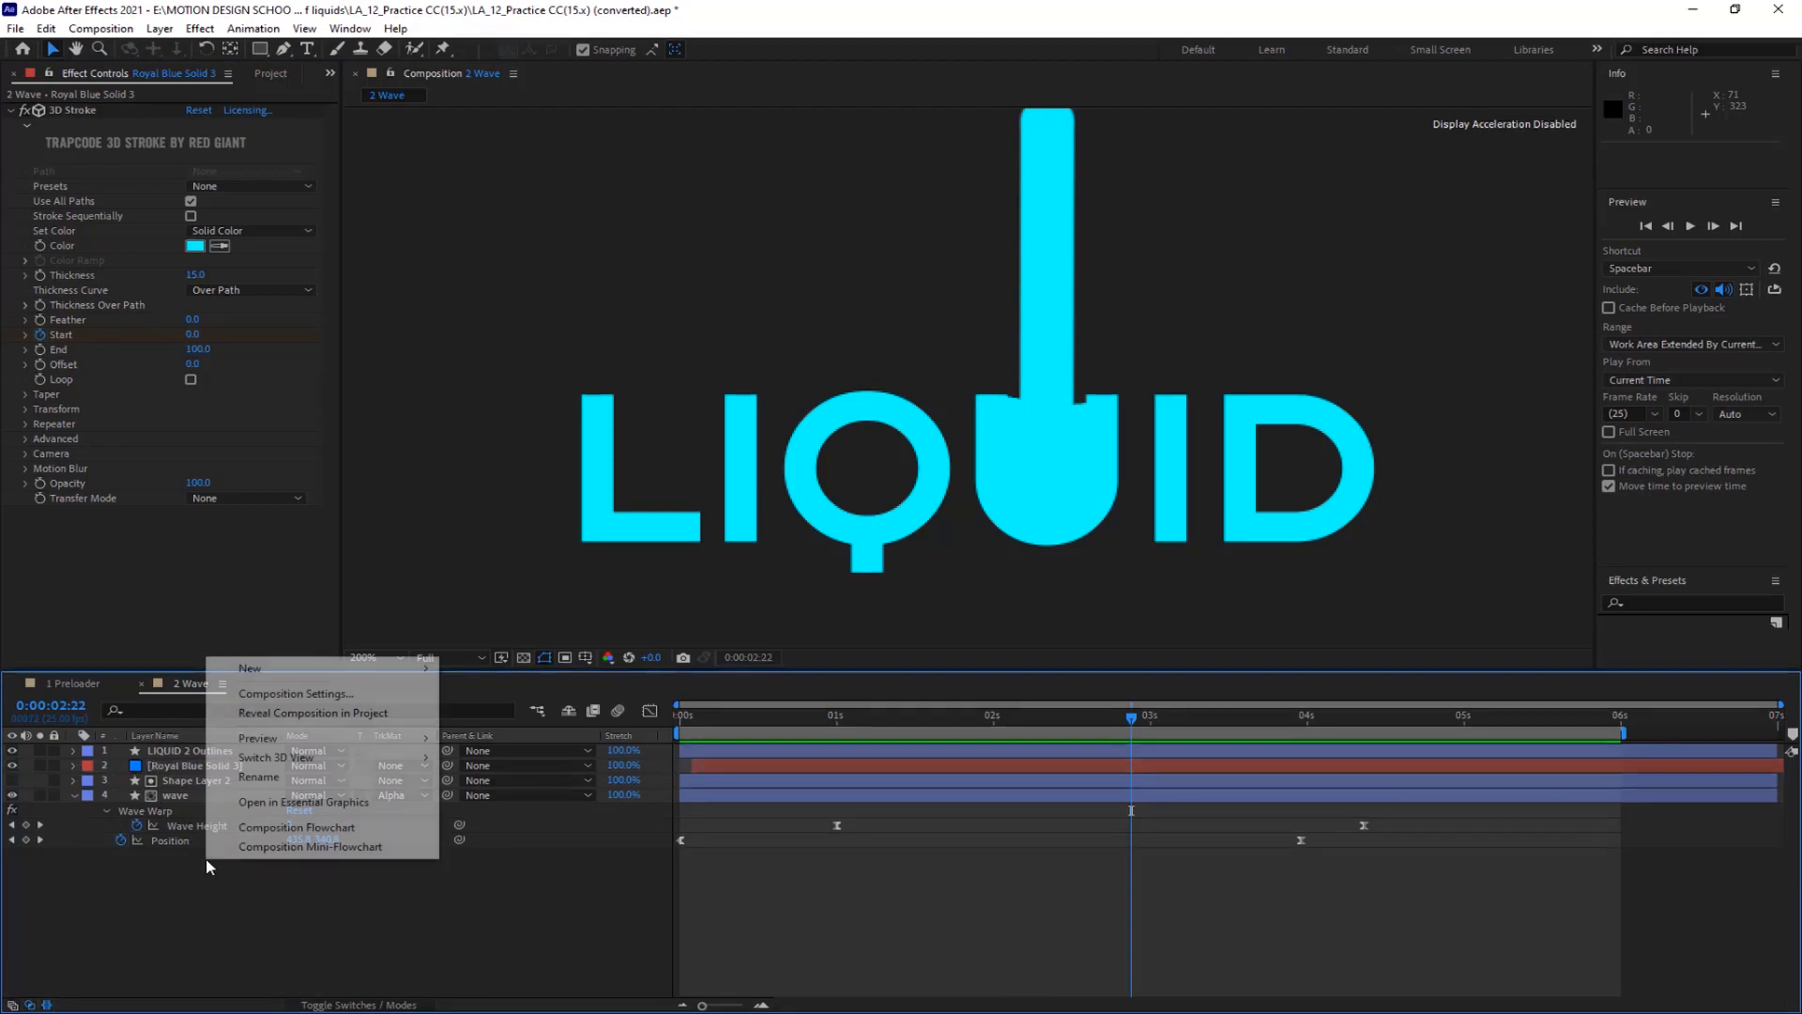
mouse_move(294, 672)
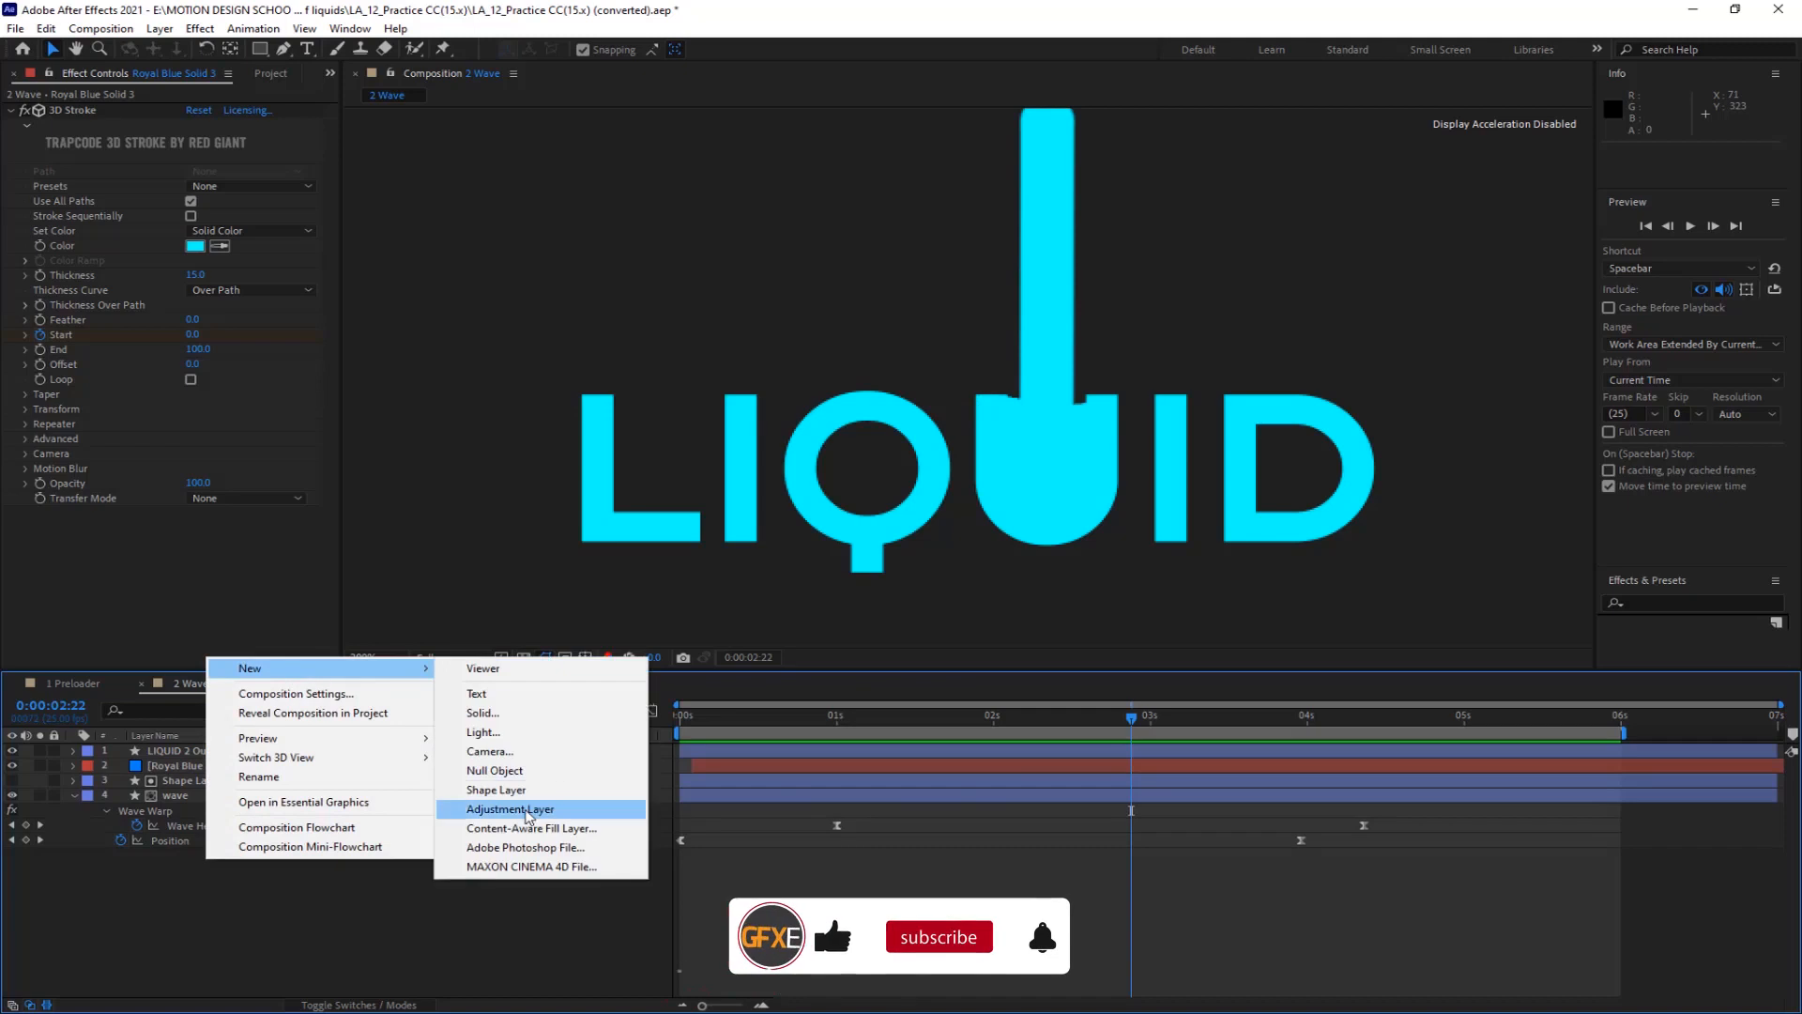
click(511, 809)
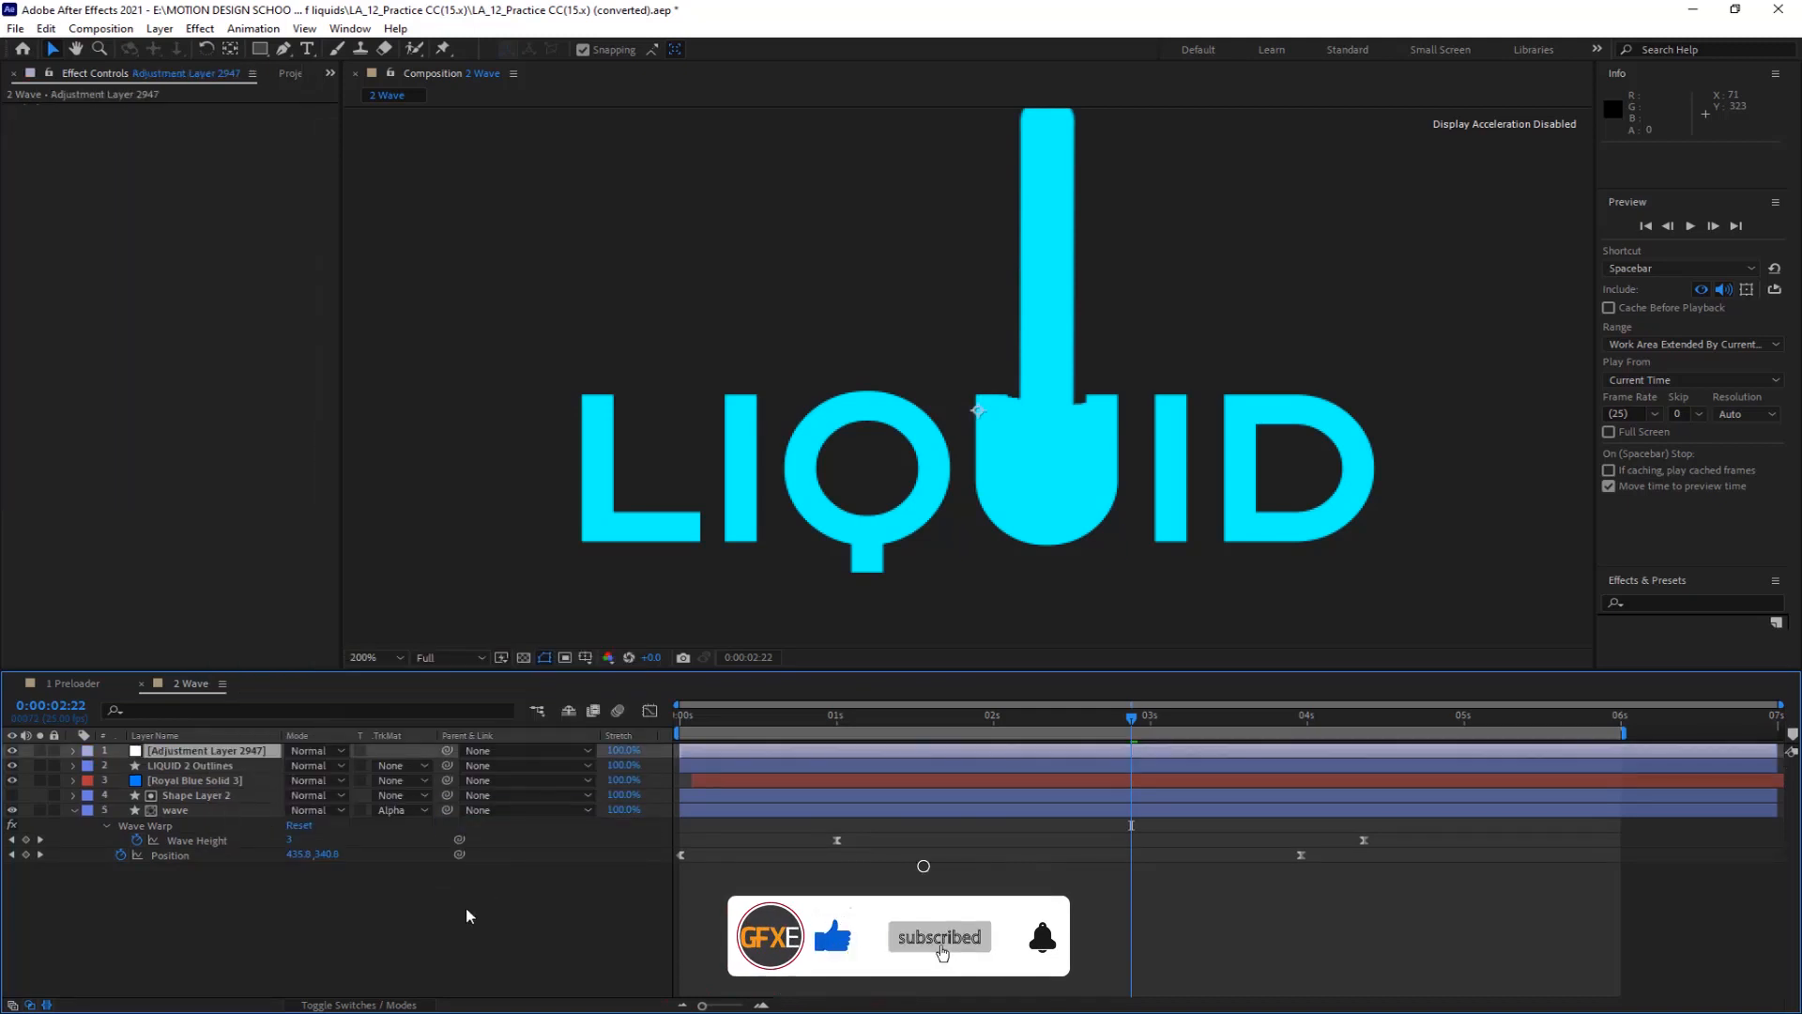
click(247, 750)
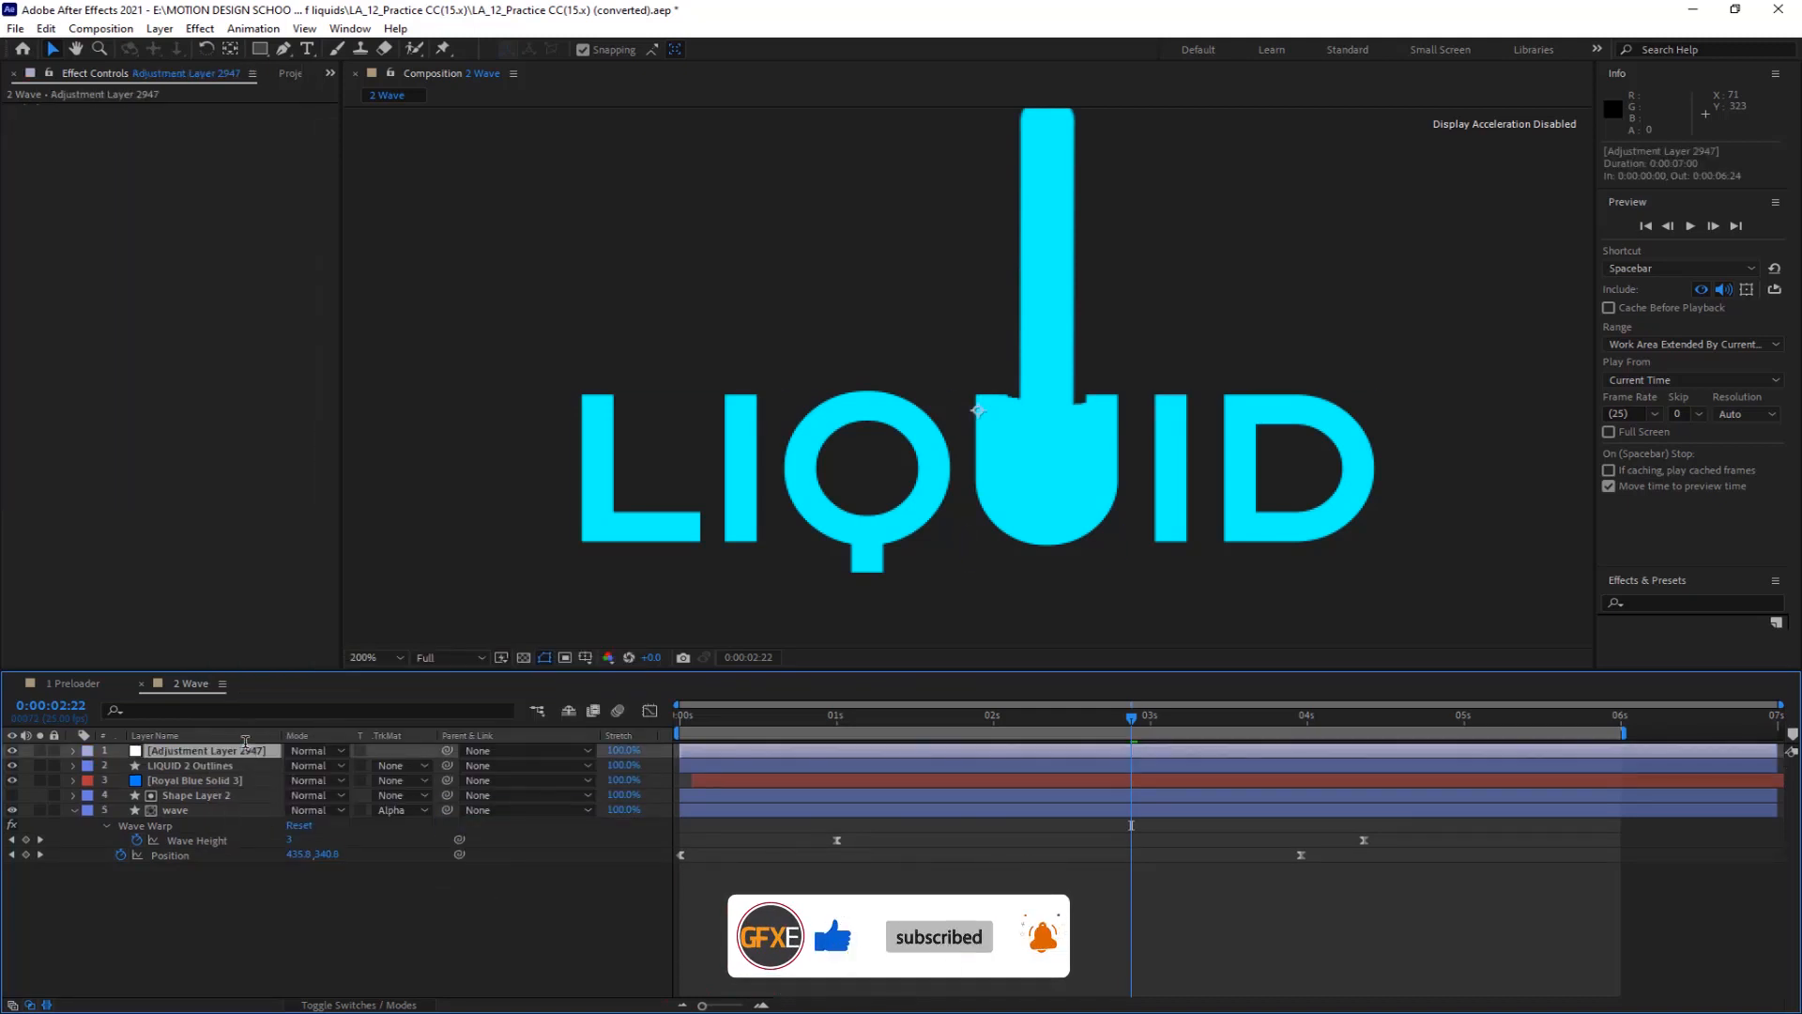
key(Return)
text(rough)
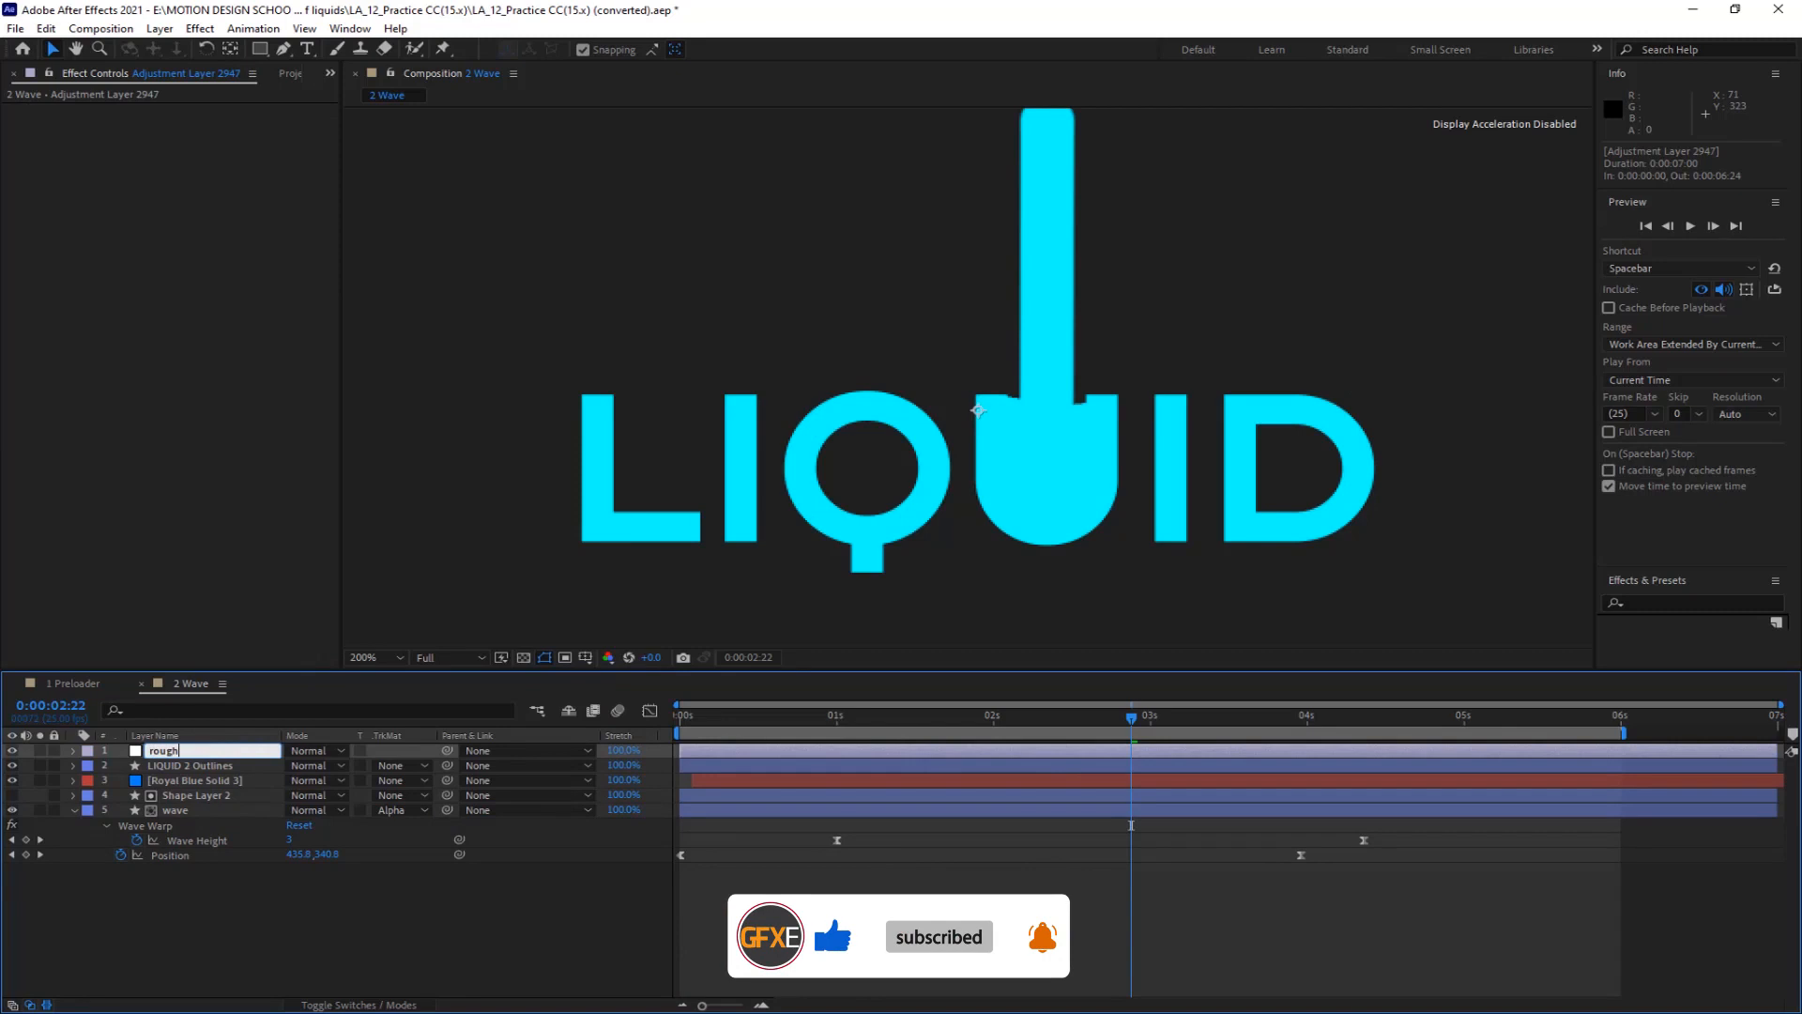
text(en)
key(Return)
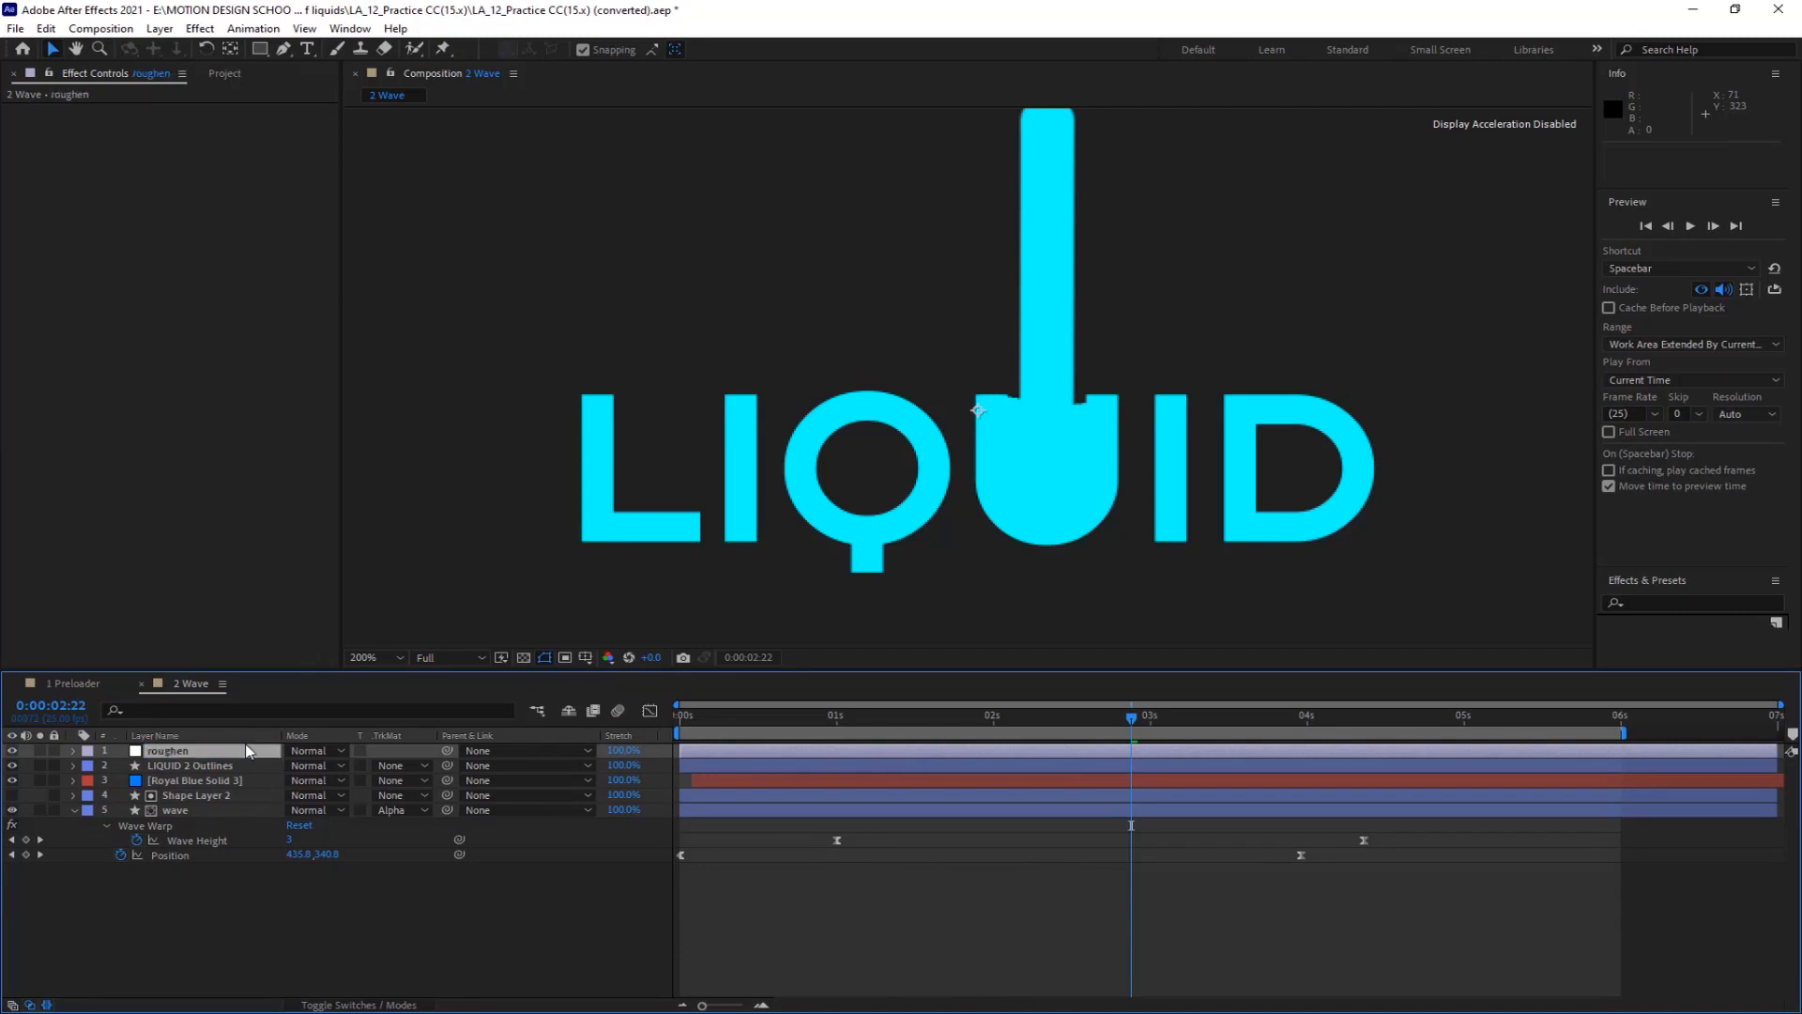
Apply the Roughen Edges effect to the roughen layer with Border 6 and Scale 255
key(ctrl+space)
text(roughe)
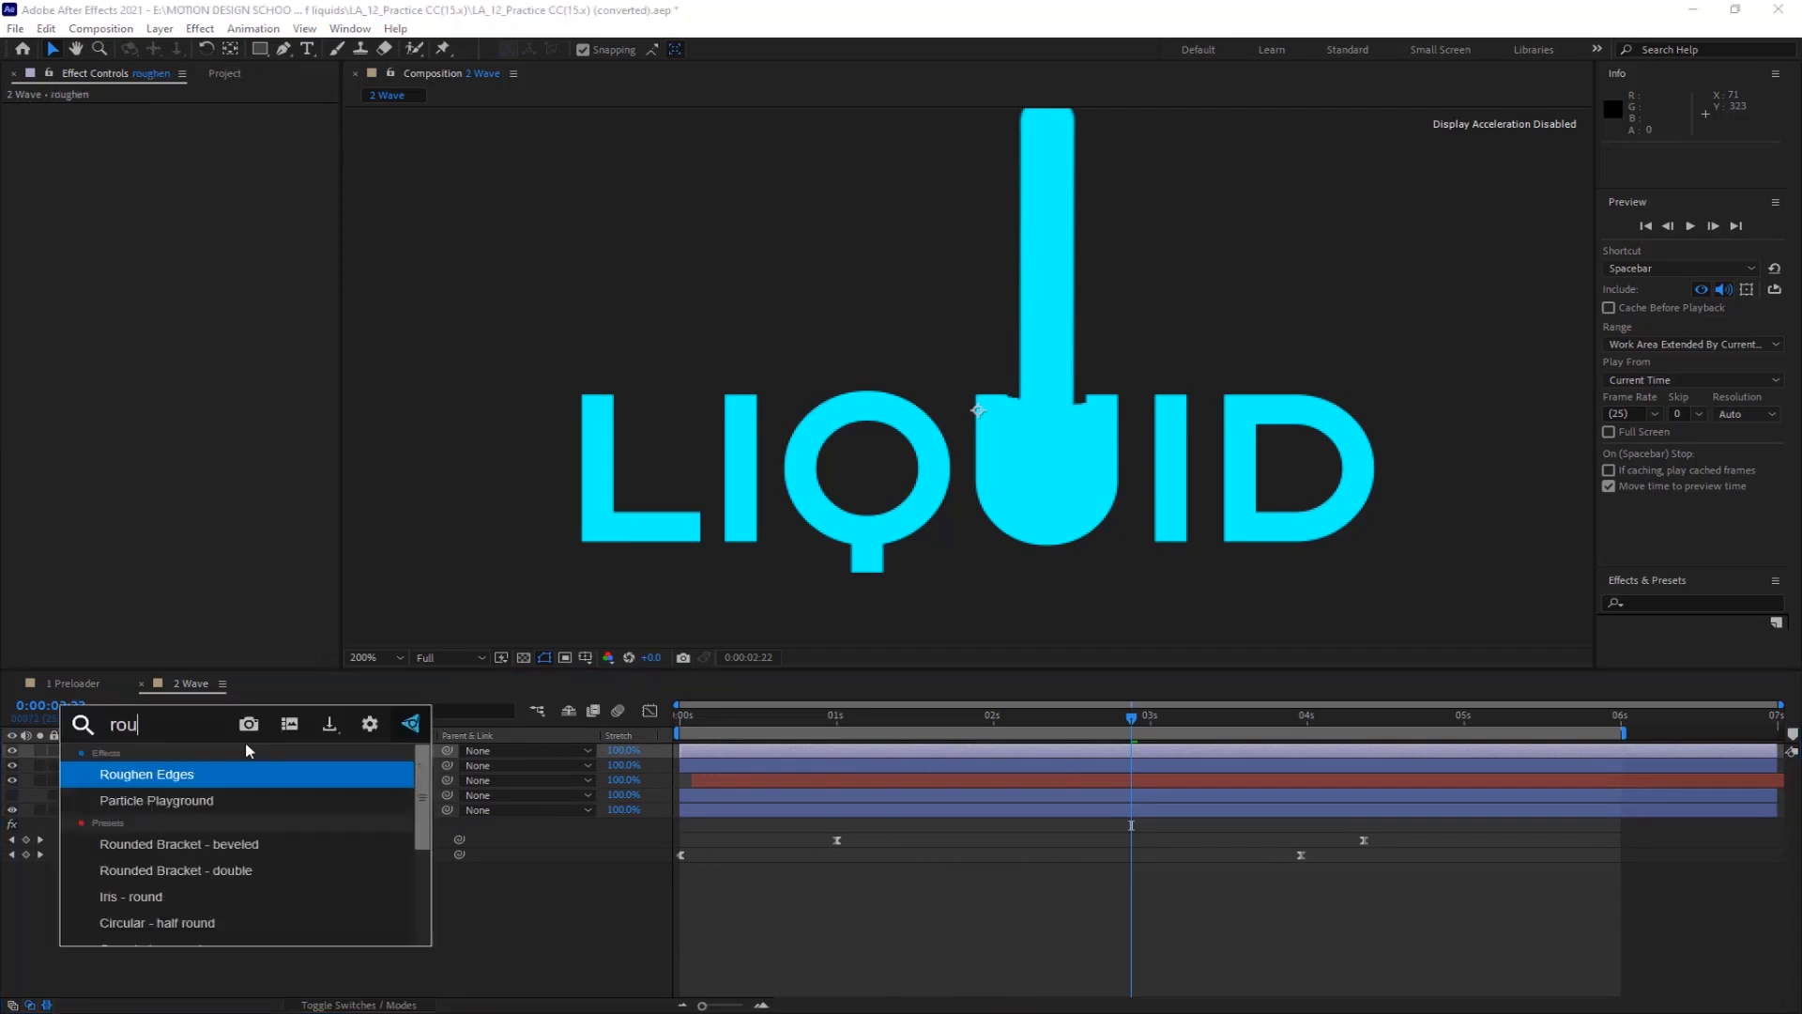
click(198, 777)
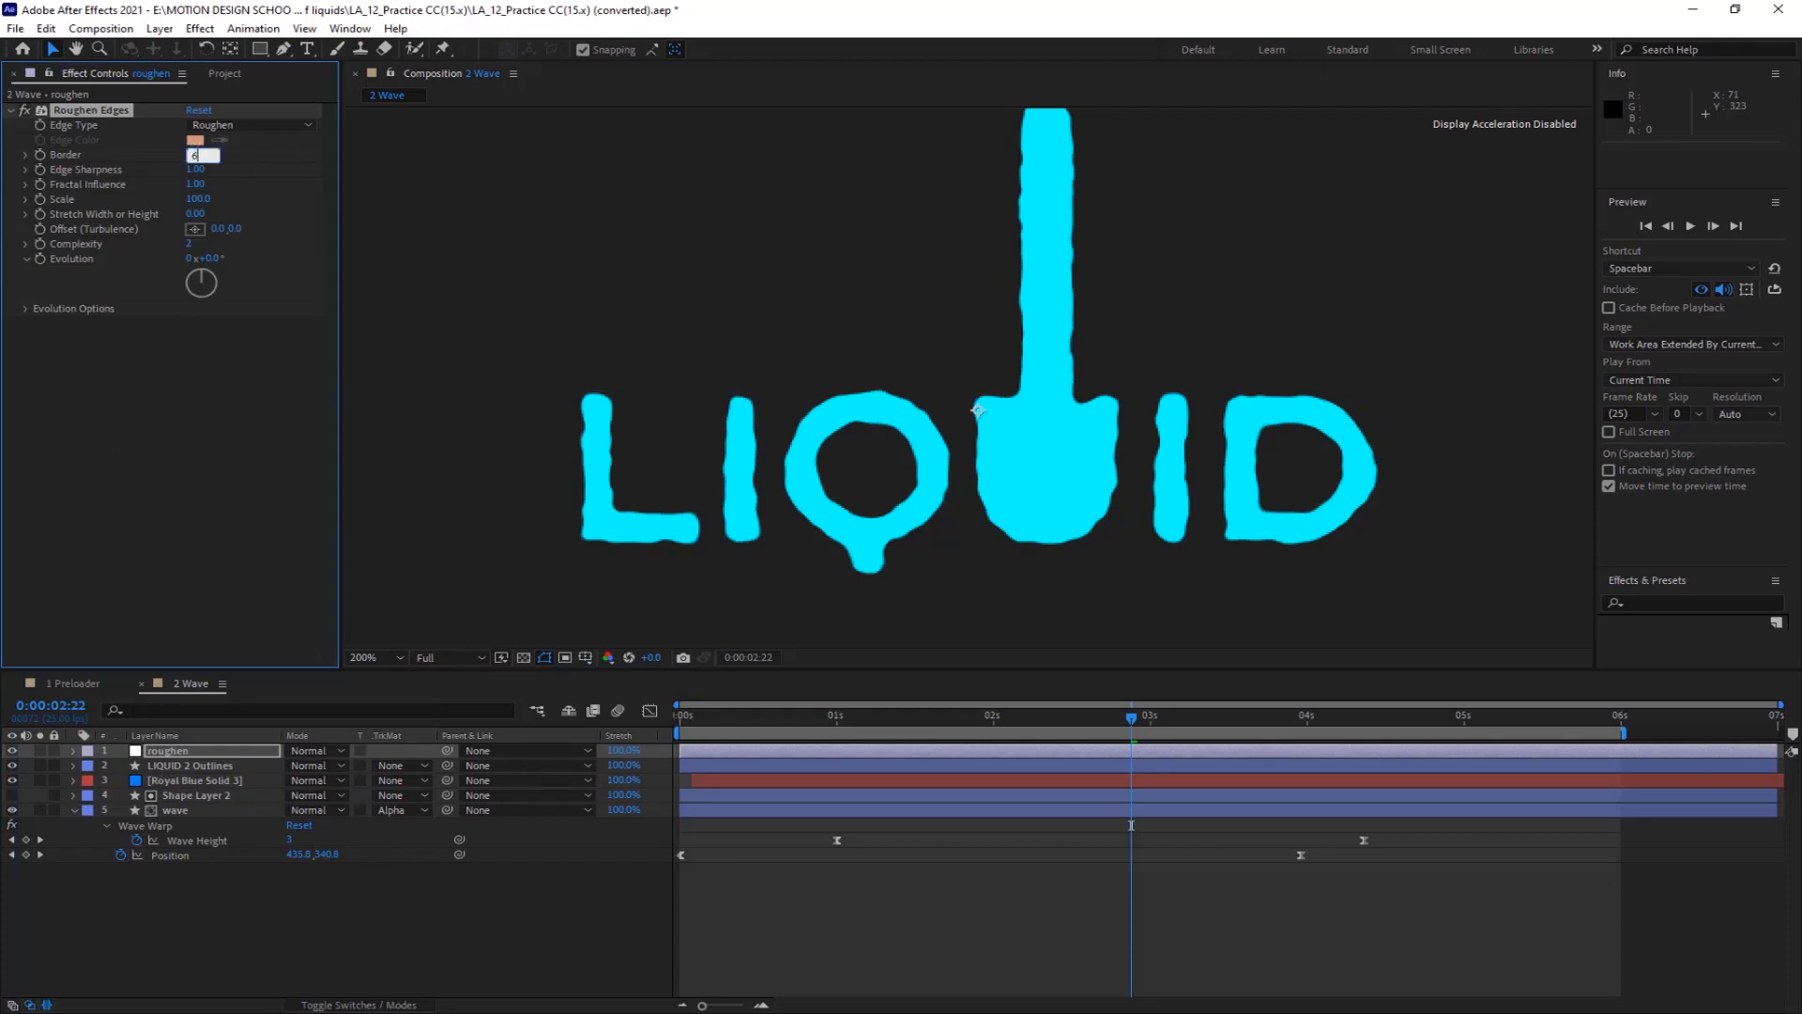
text(6)
key(Return)
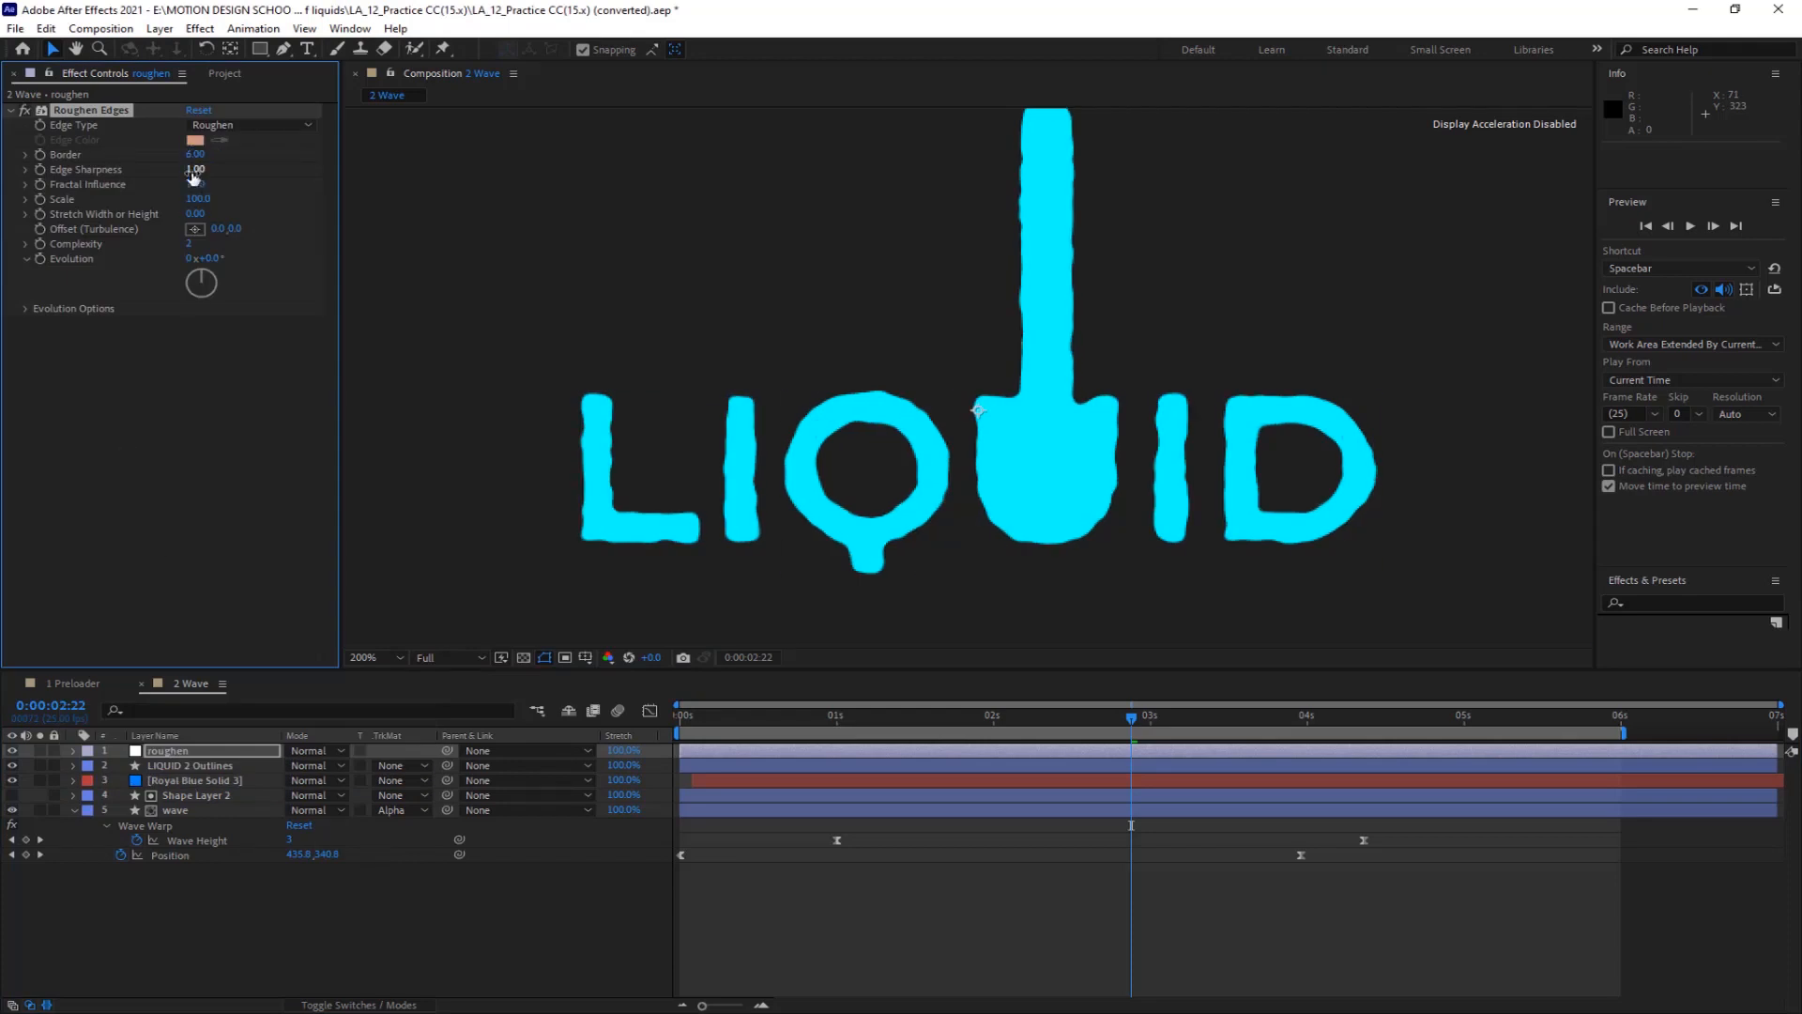
click(193, 191)
click(192, 199)
text(255)
key(Return)
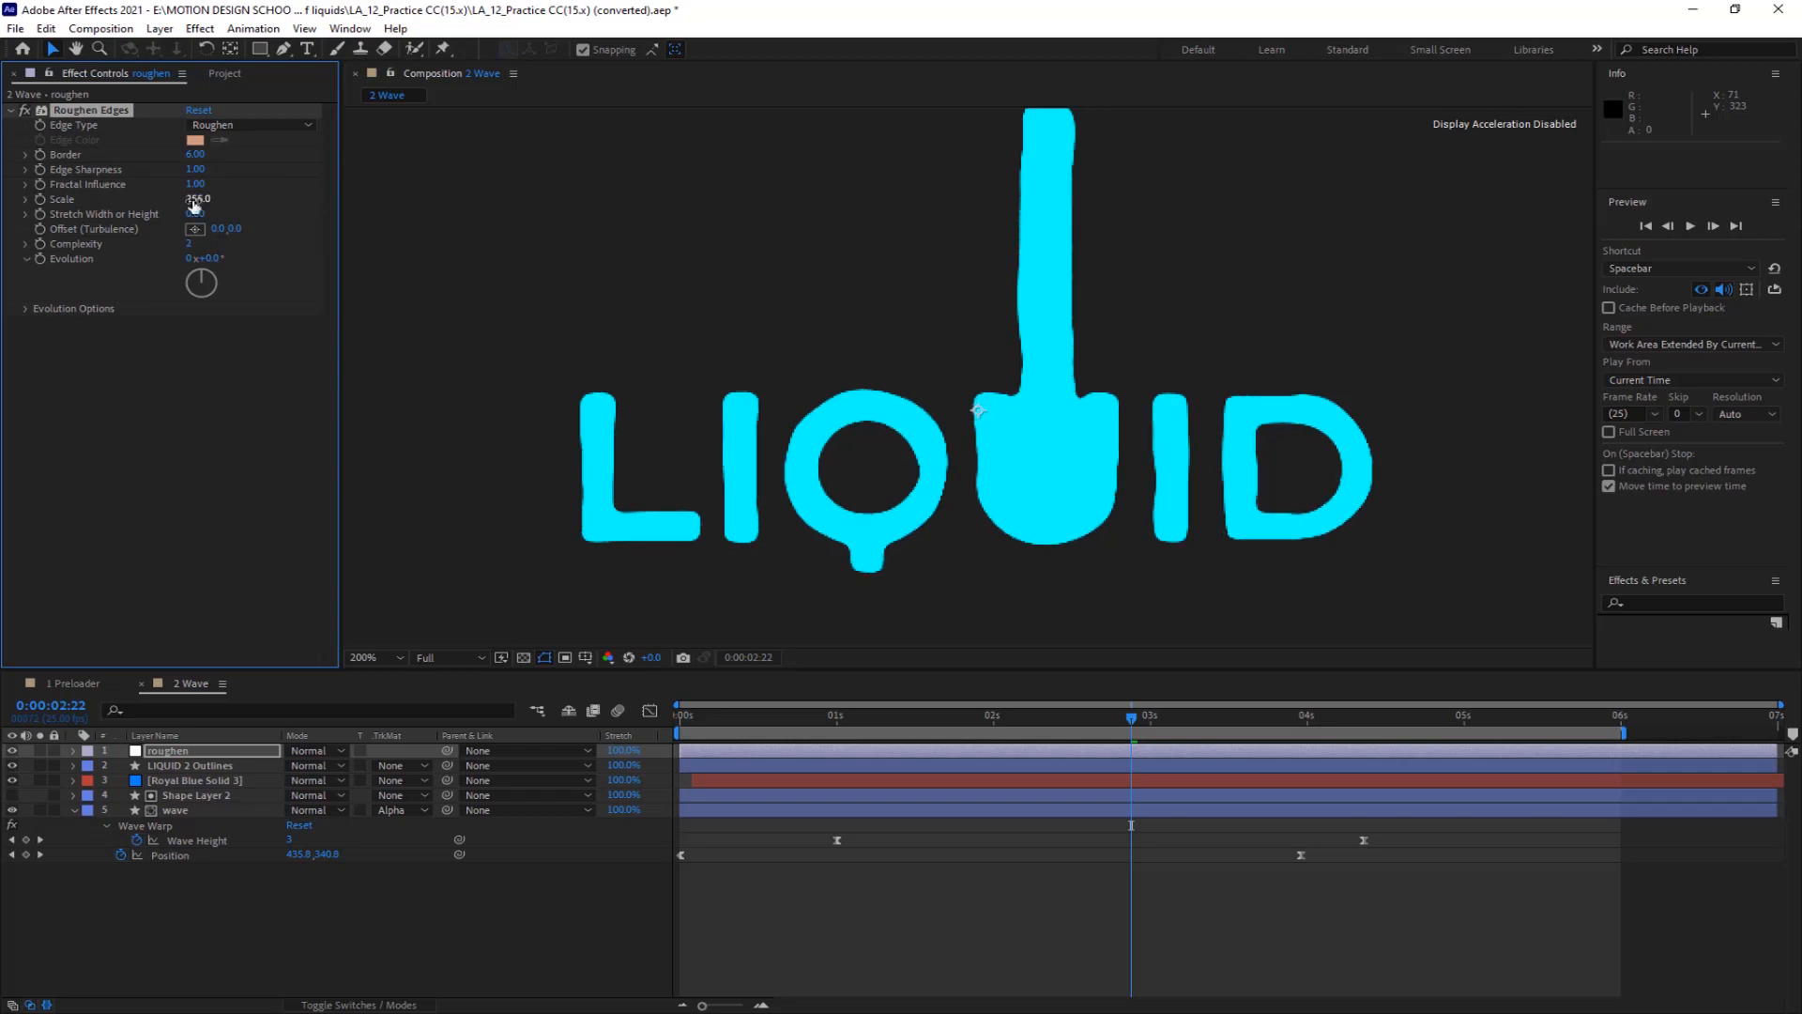
Place the roughen layer directly beneath LIQUID 2 Outlines and preview the animation from the start
drag(242, 754, 244, 779)
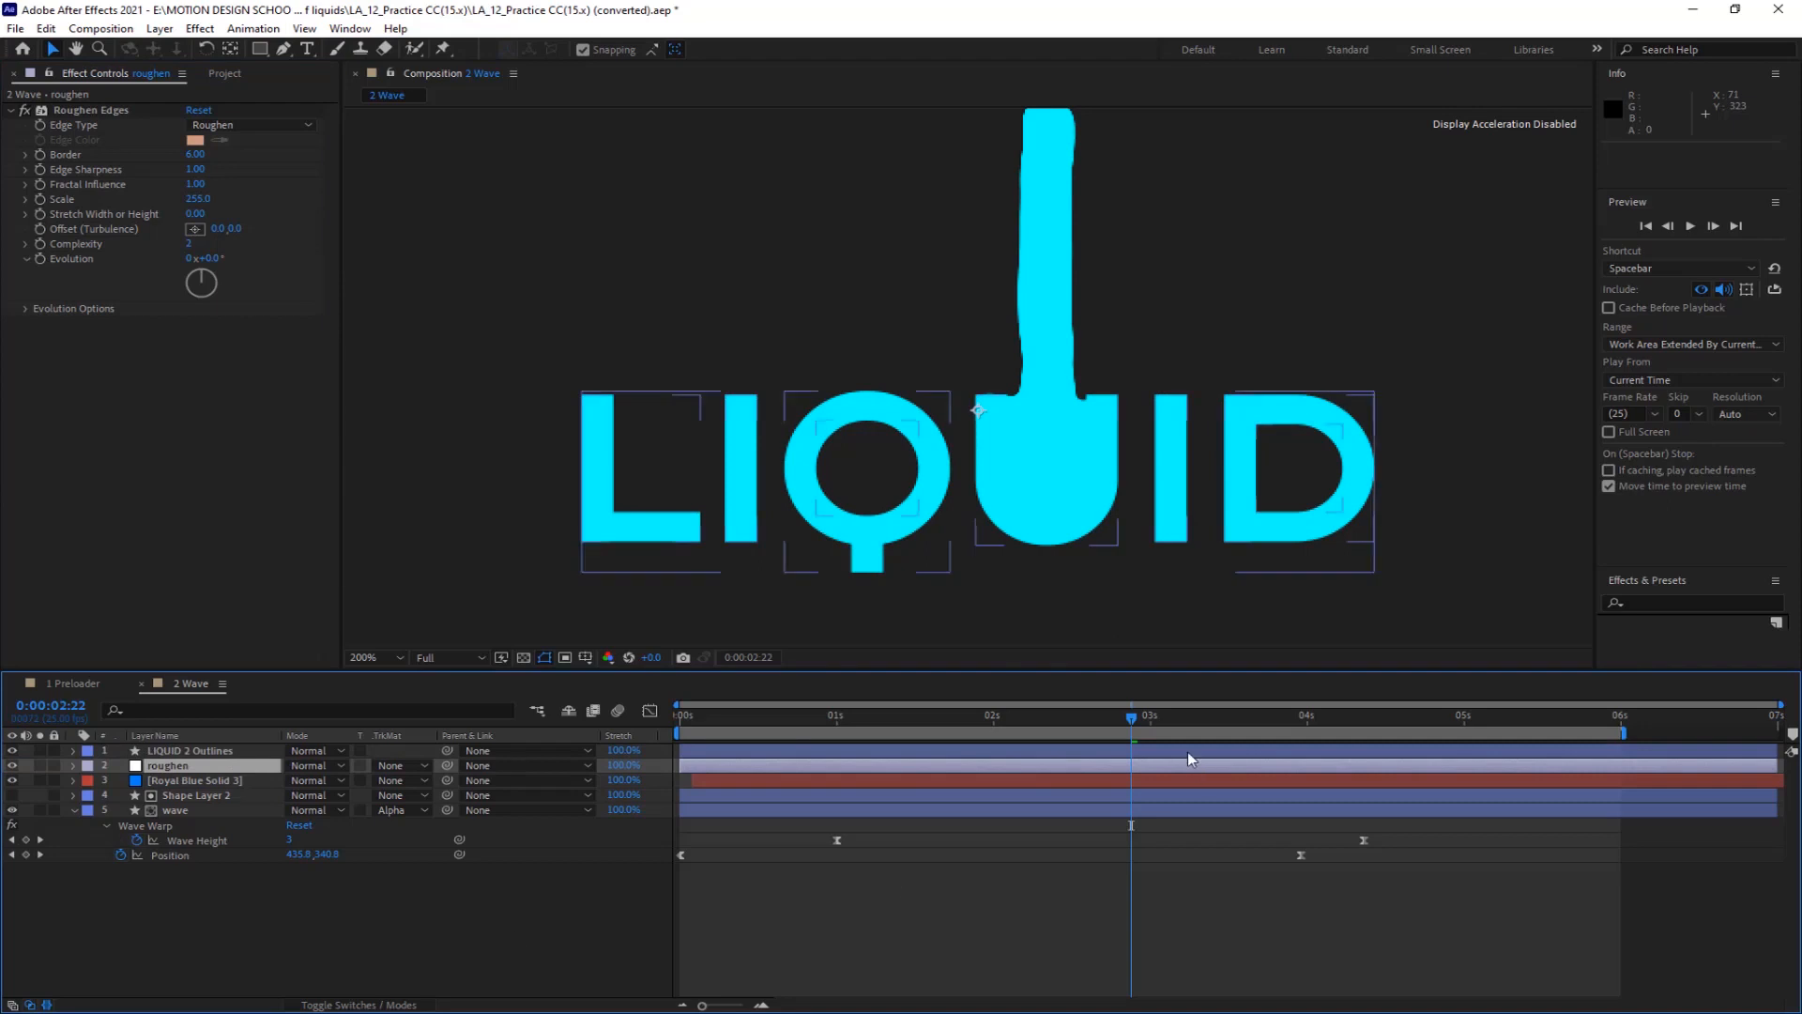
drag(1130, 718, 679, 719)
key(space)
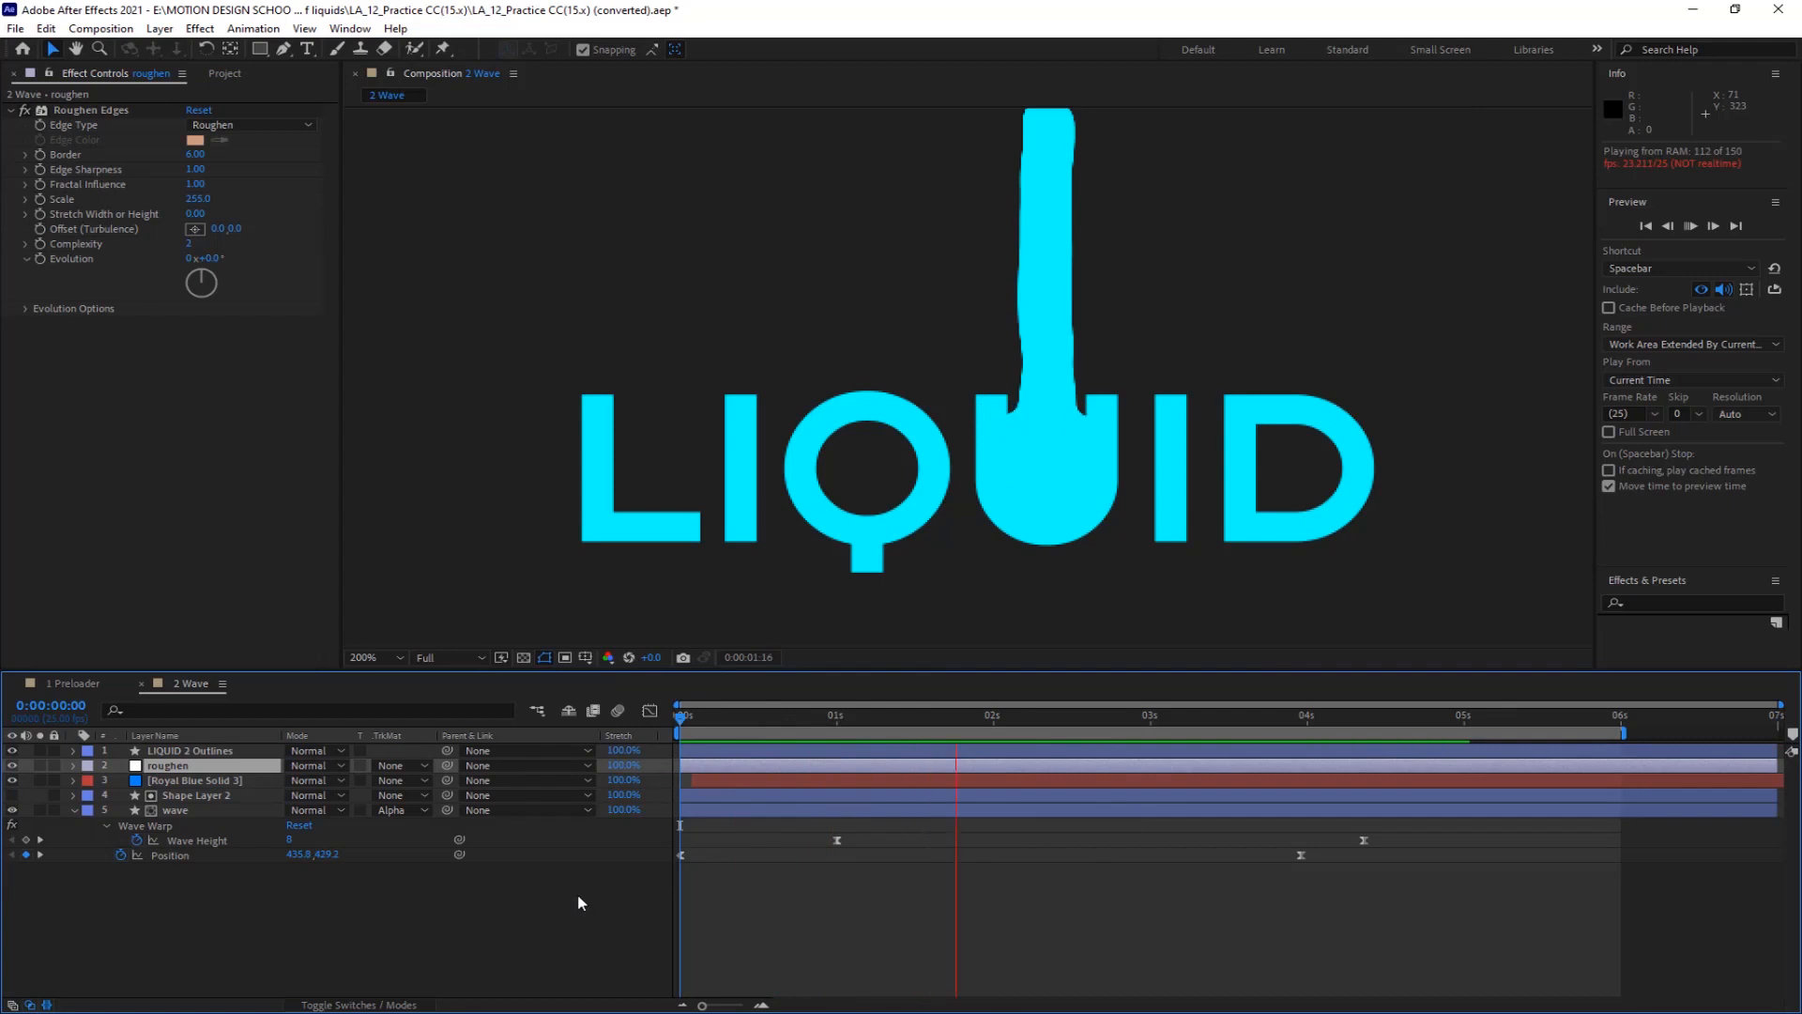
key(space)
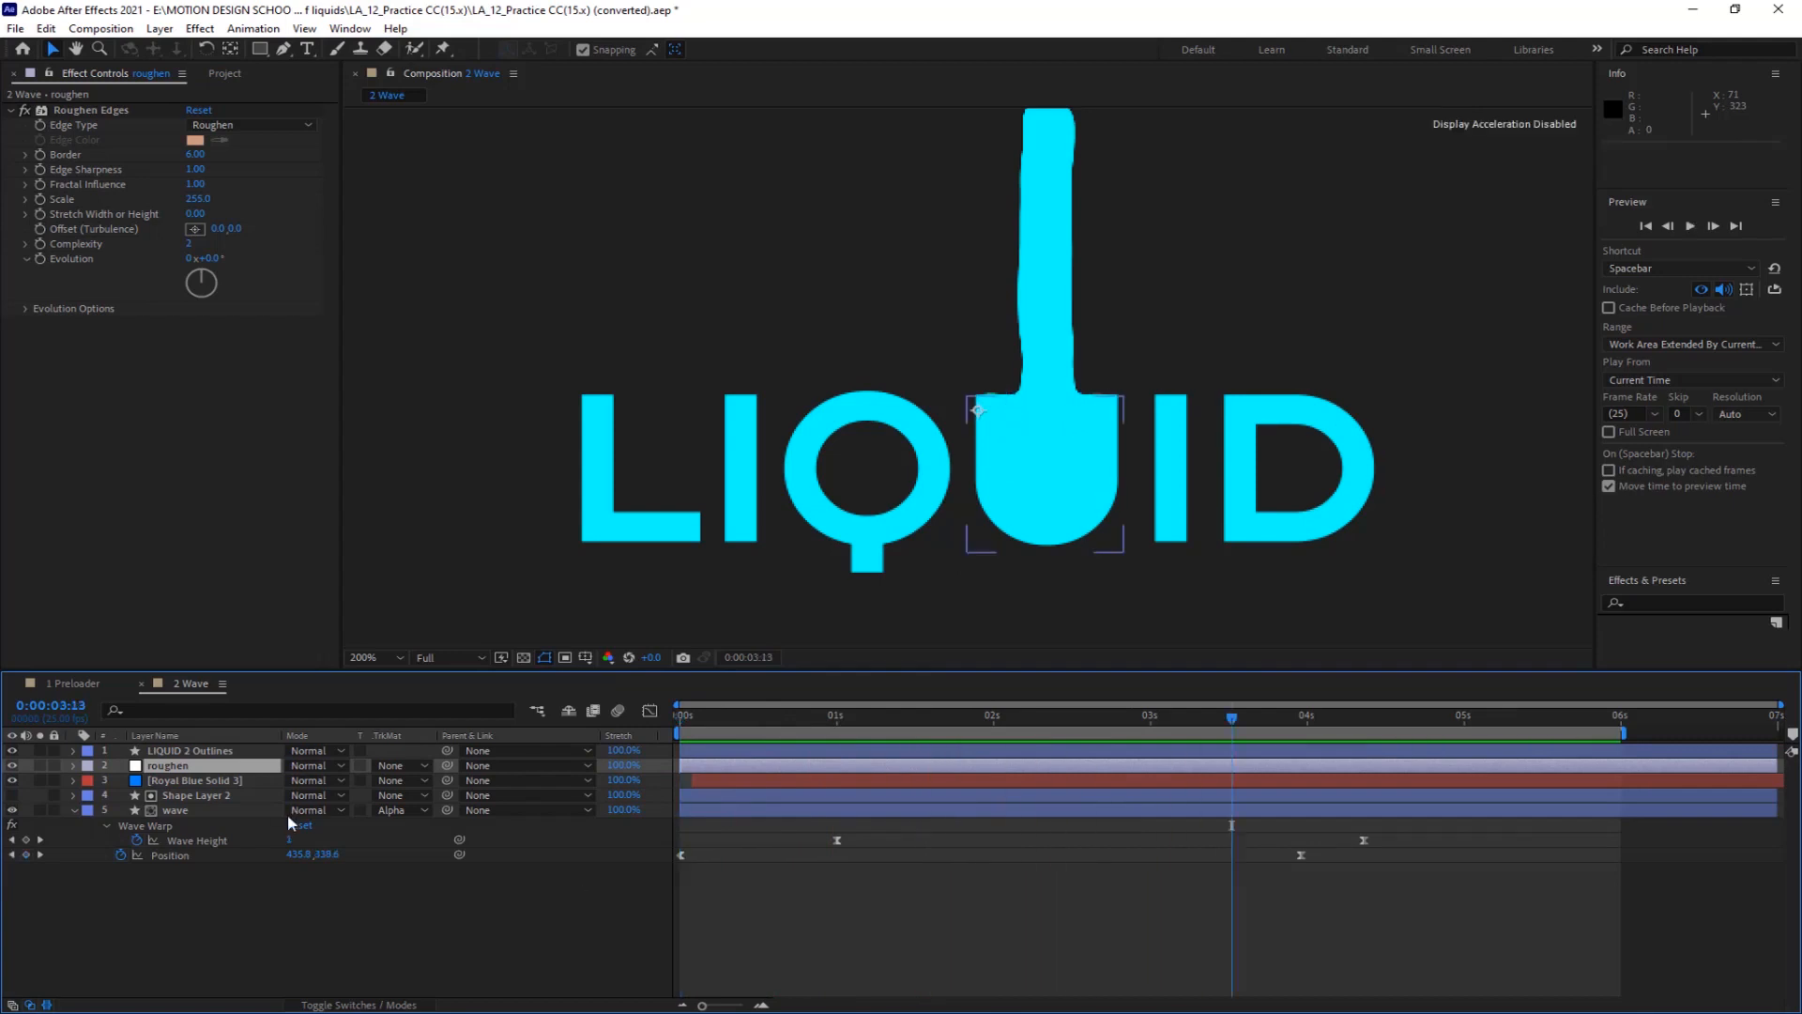
Set a first 3D Stroke Thickness Over Path keyframe at 0:00:00:00 on Royal Blue Solid 3
click(209, 781)
key(Home)
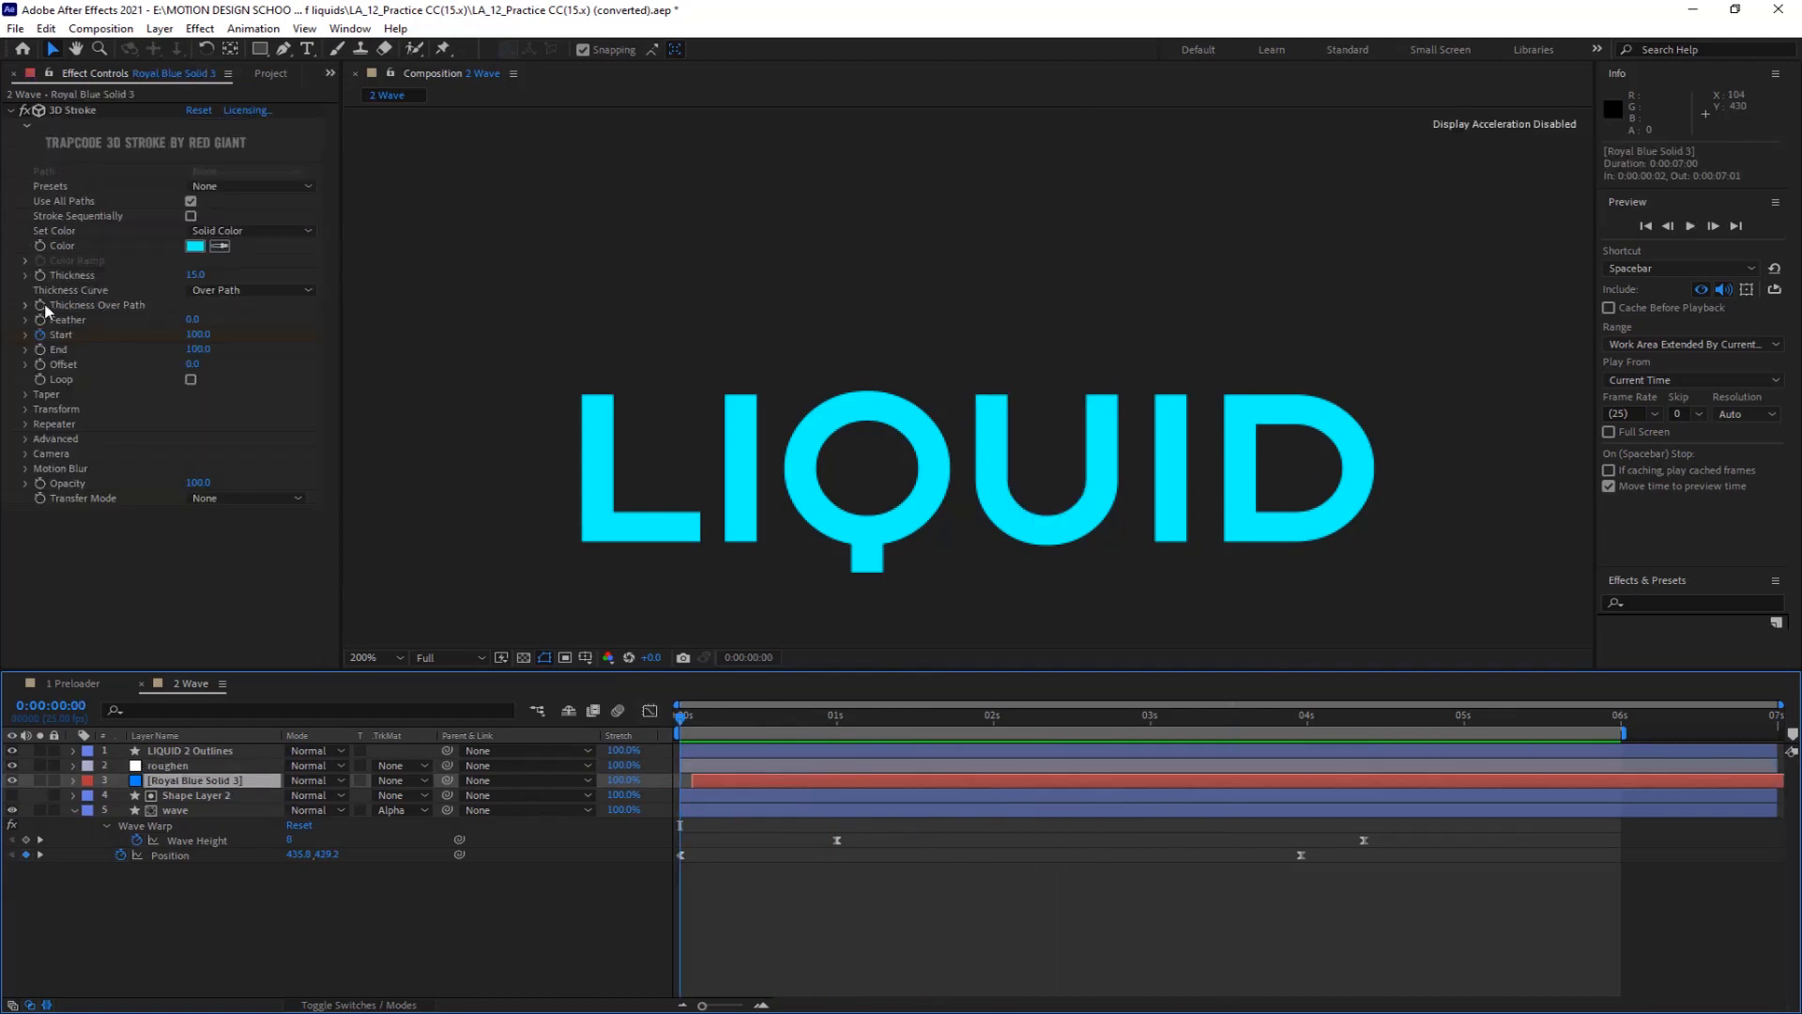
click(44, 310)
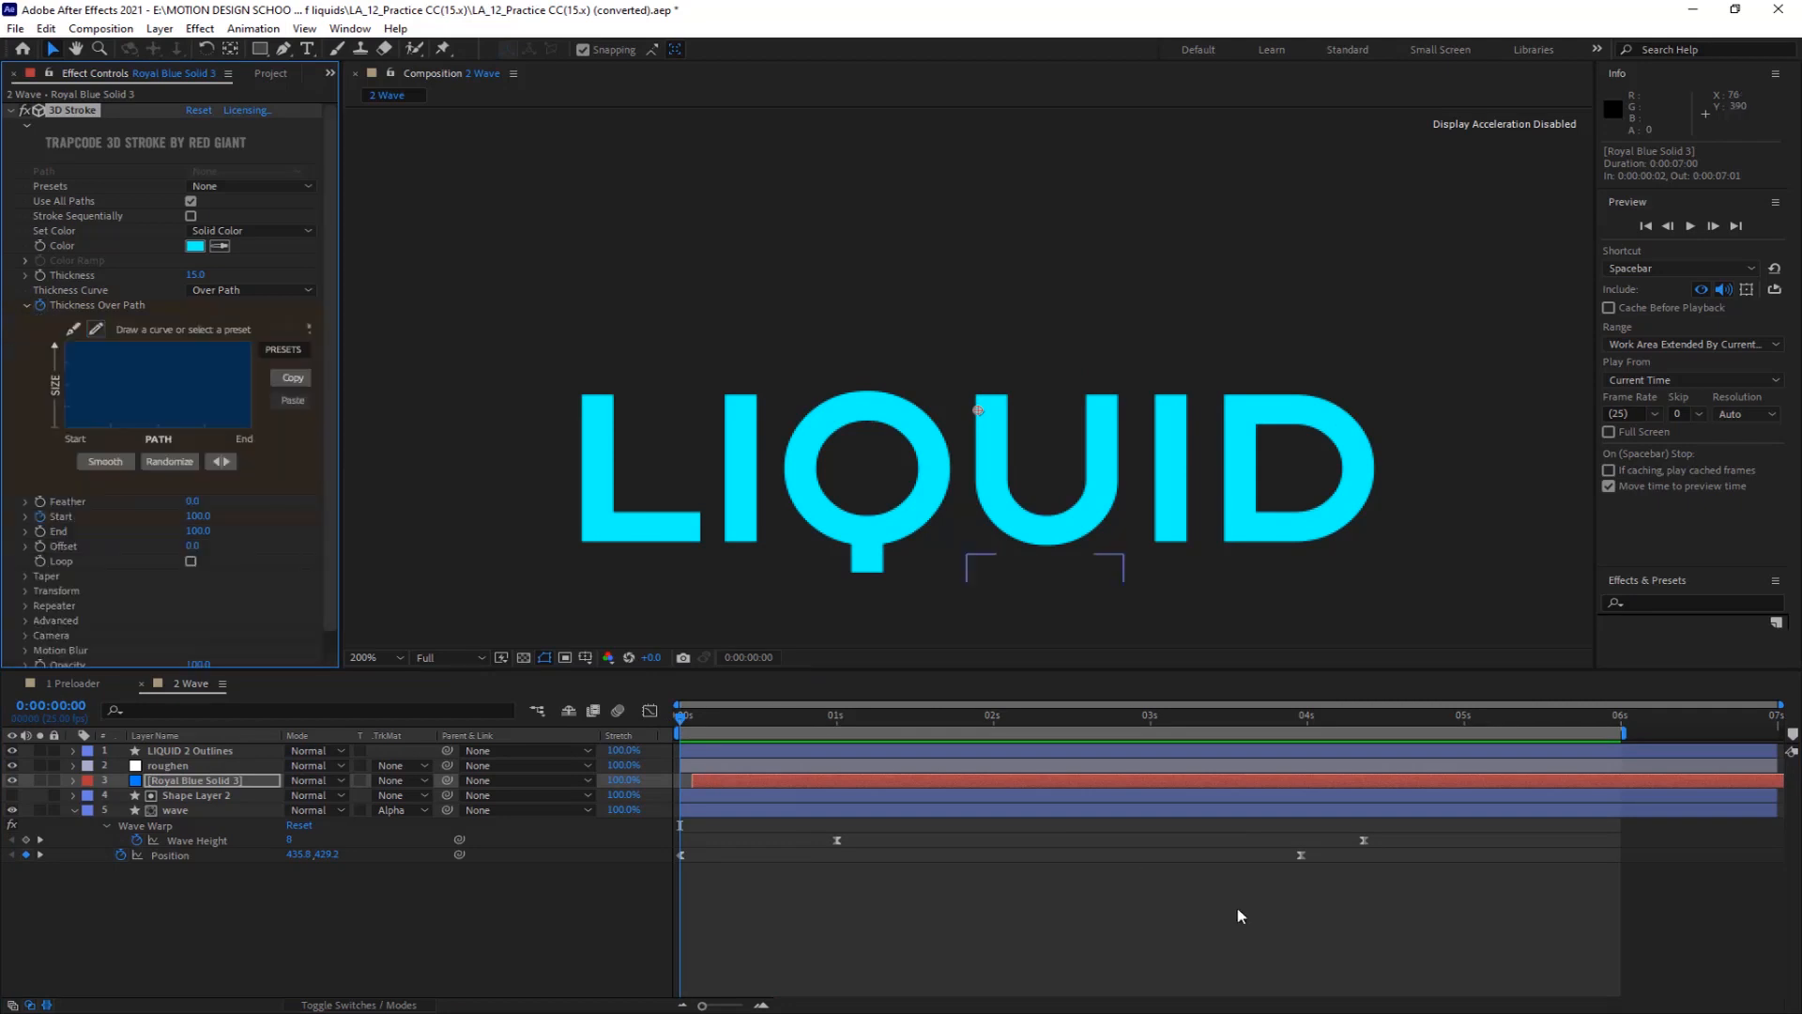
At 0:00:03:14, reshape the Thickness Over Path curve into a gently wavy profile at just over half height
drag(681, 720, 1243, 721)
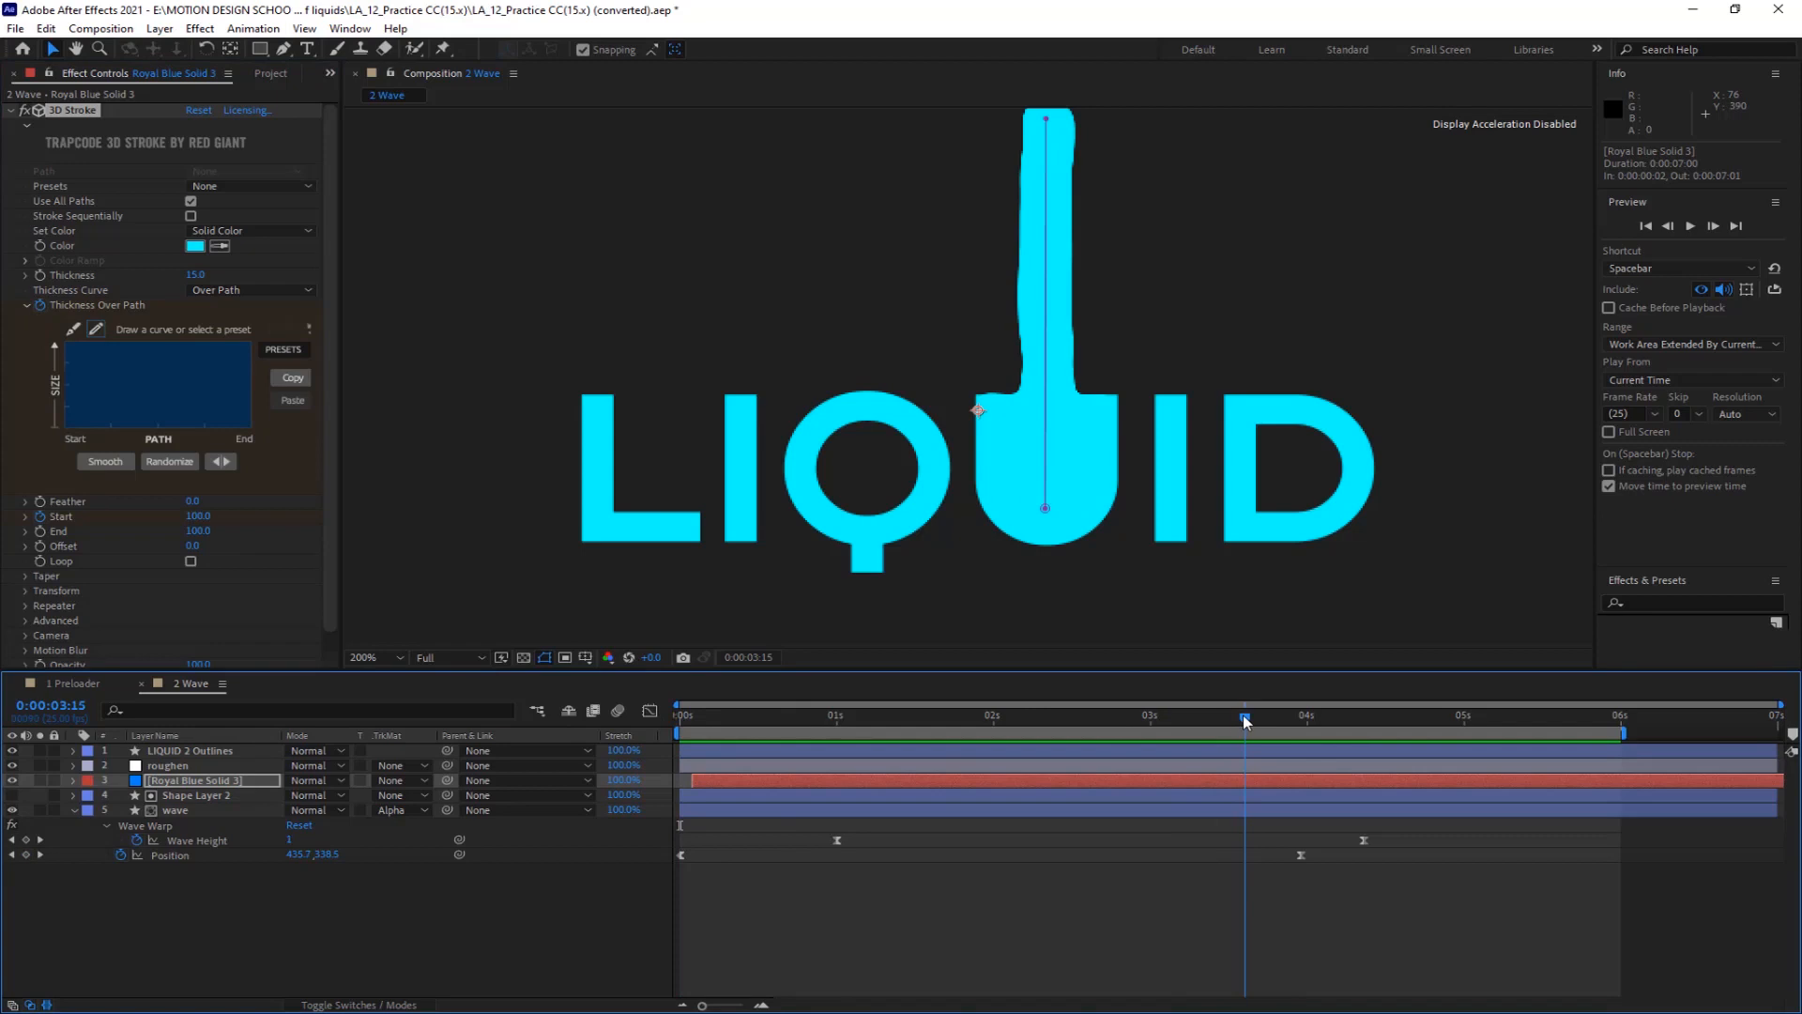
key(Page_Up)
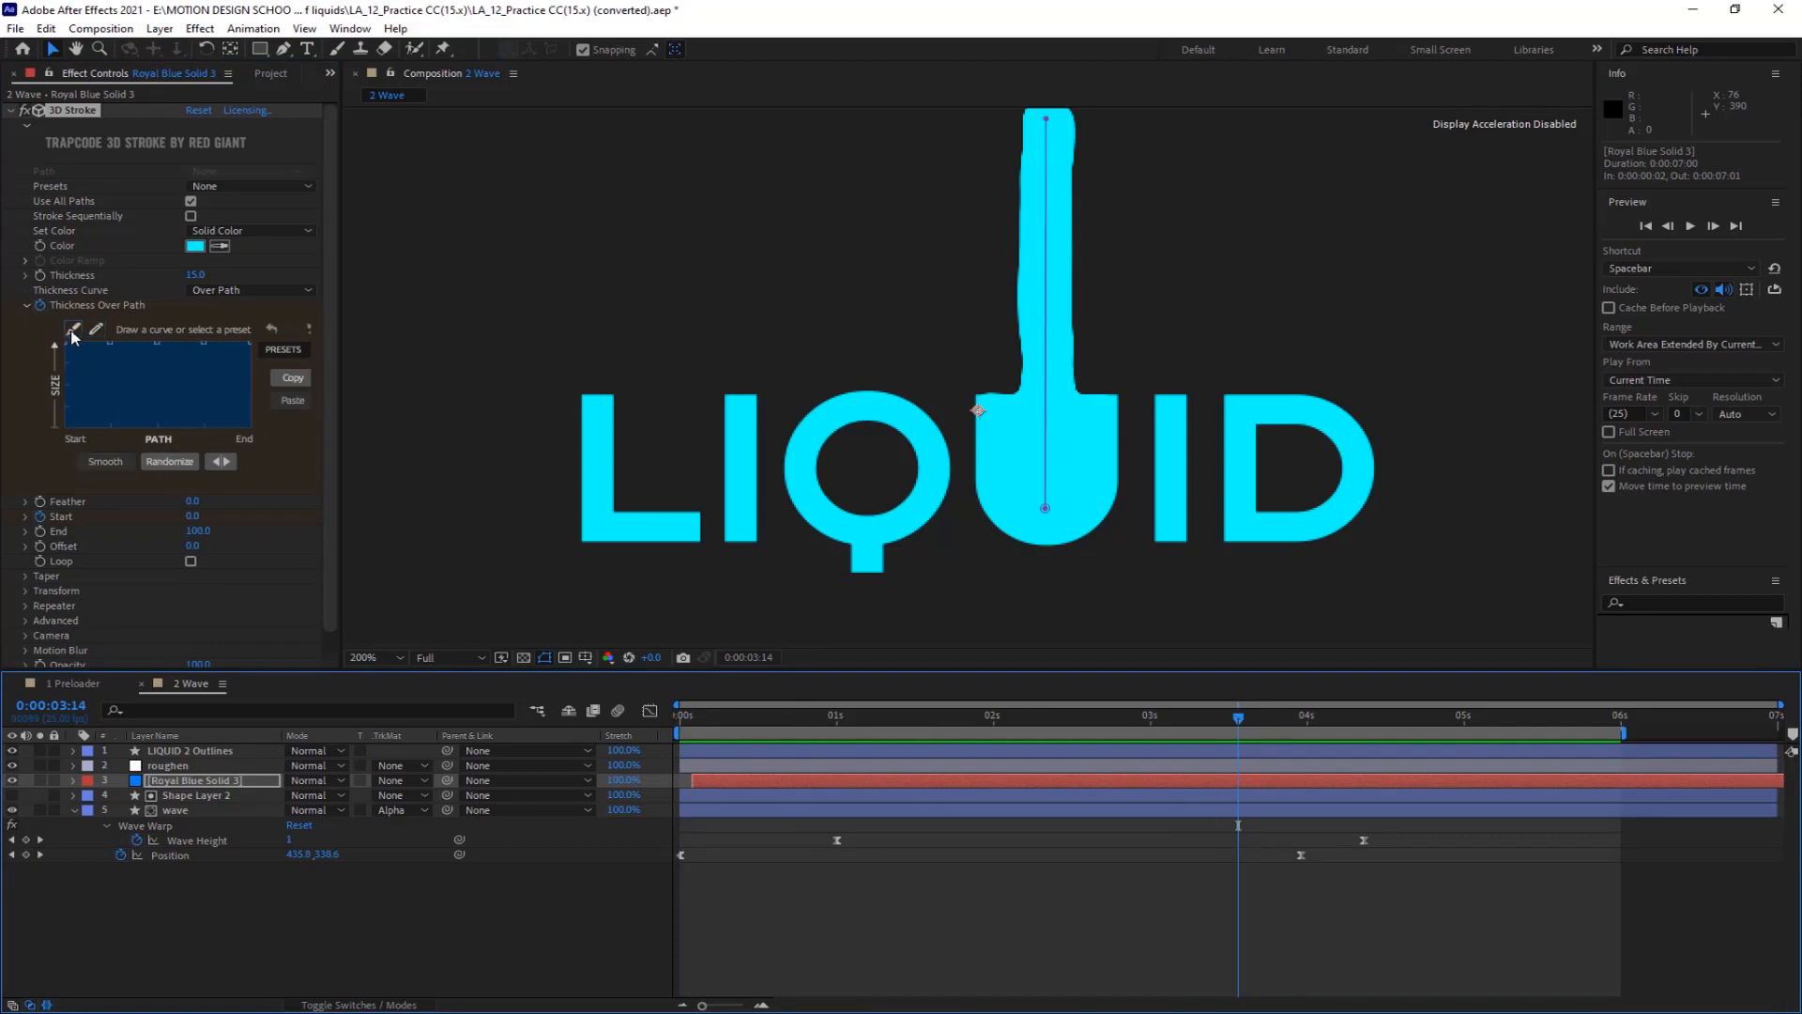
click(72, 329)
click(91, 363)
mouse_move(107, 358)
mouse_down()
mouse_move(198, 347)
mouse_move(170, 387)
mouse_up()
click(128, 369)
mouse_move(146, 375)
mouse_down()
mouse_move(219, 368)
mouse_move(233, 349)
mouse_move(200, 362)
mouse_move(206, 380)
mouse_move(248, 368)
mouse_up()
click(206, 361)
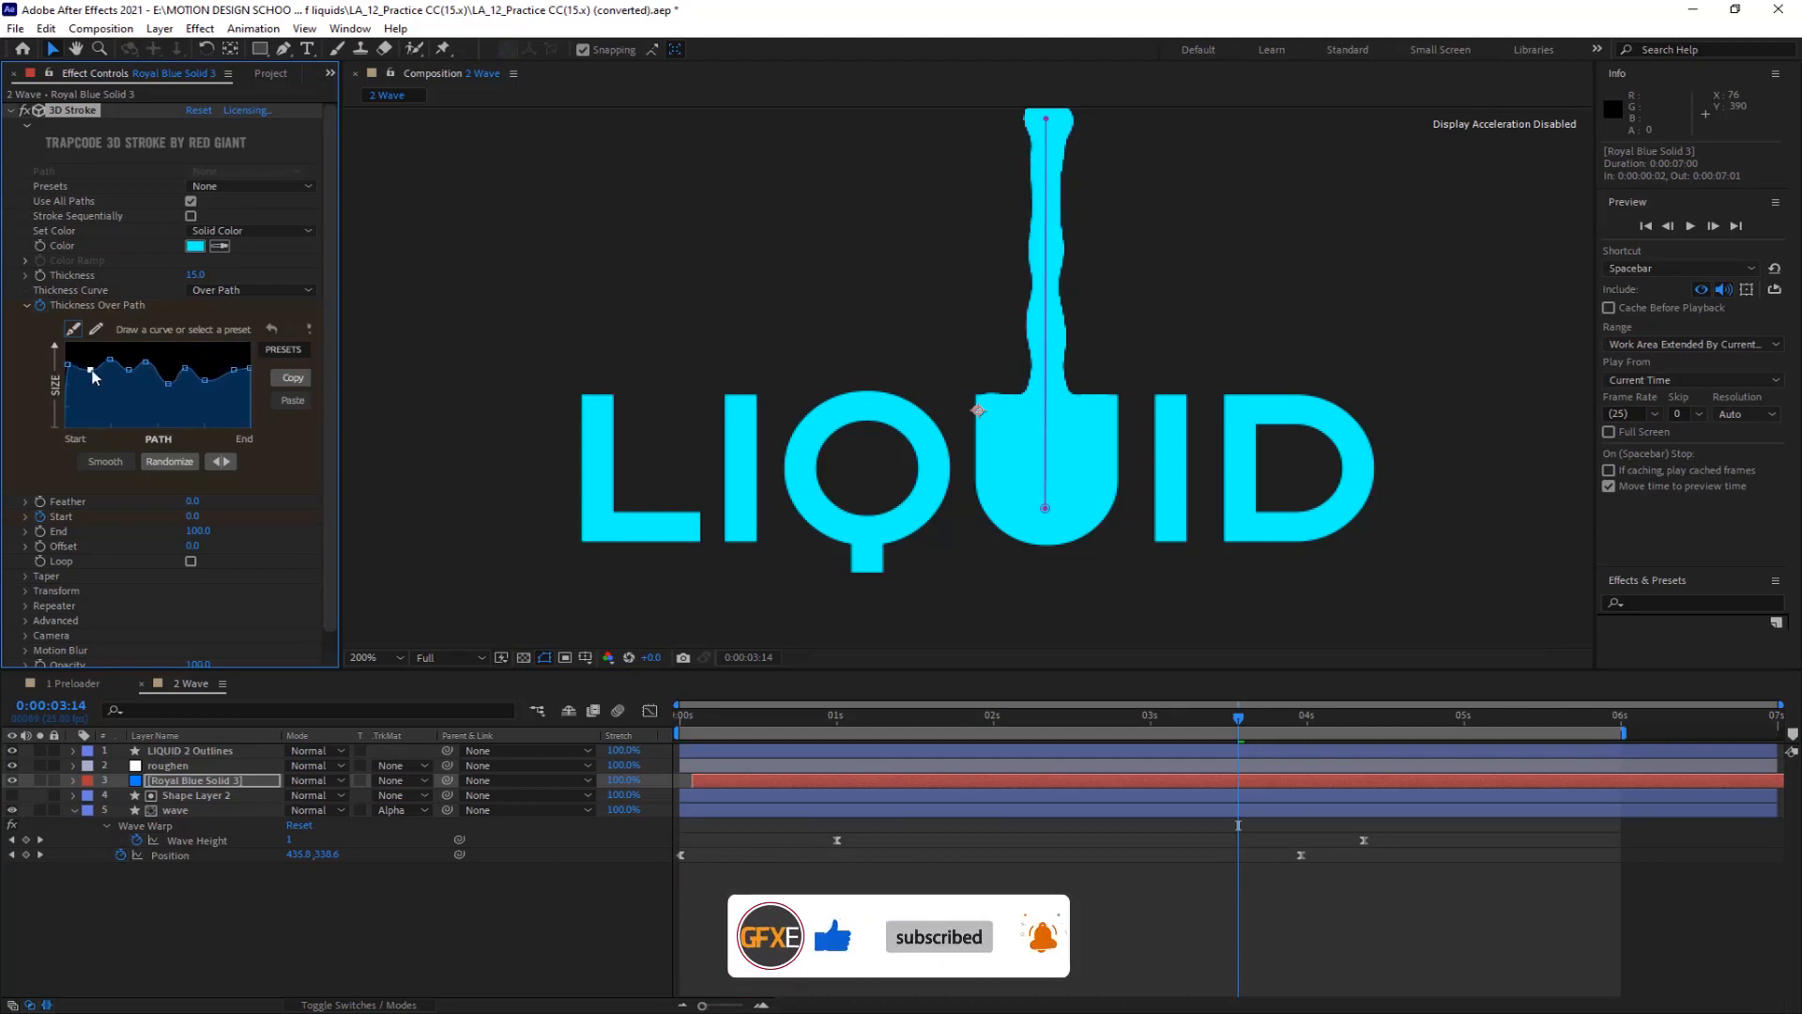
mouse_move(111, 359)
mouse_down()
mouse_move(61, 375)
mouse_move(251, 388)
mouse_up()
drag(107, 362, 145, 381)
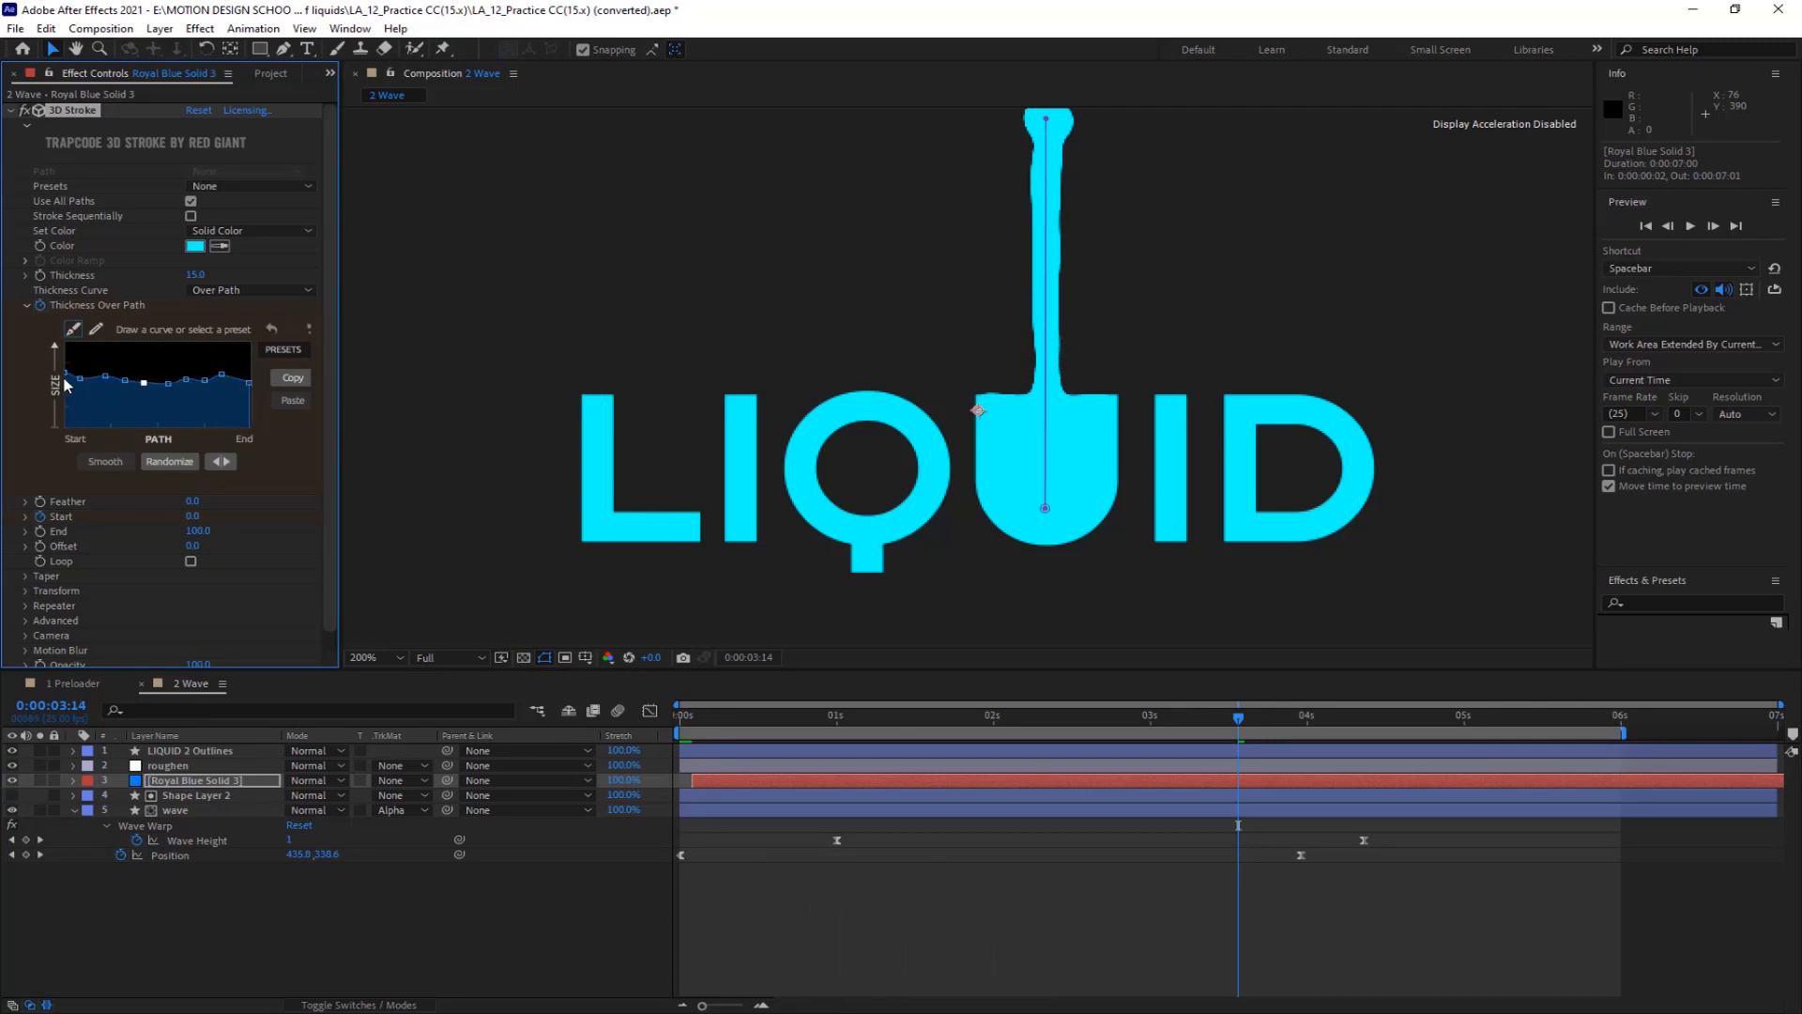
Reveal the solid's keyframes and, at 0:00:03:17, lower the Thickness Over Path curve, tapering it near the path's end to thin the stream
click(1061, 784)
key(u)
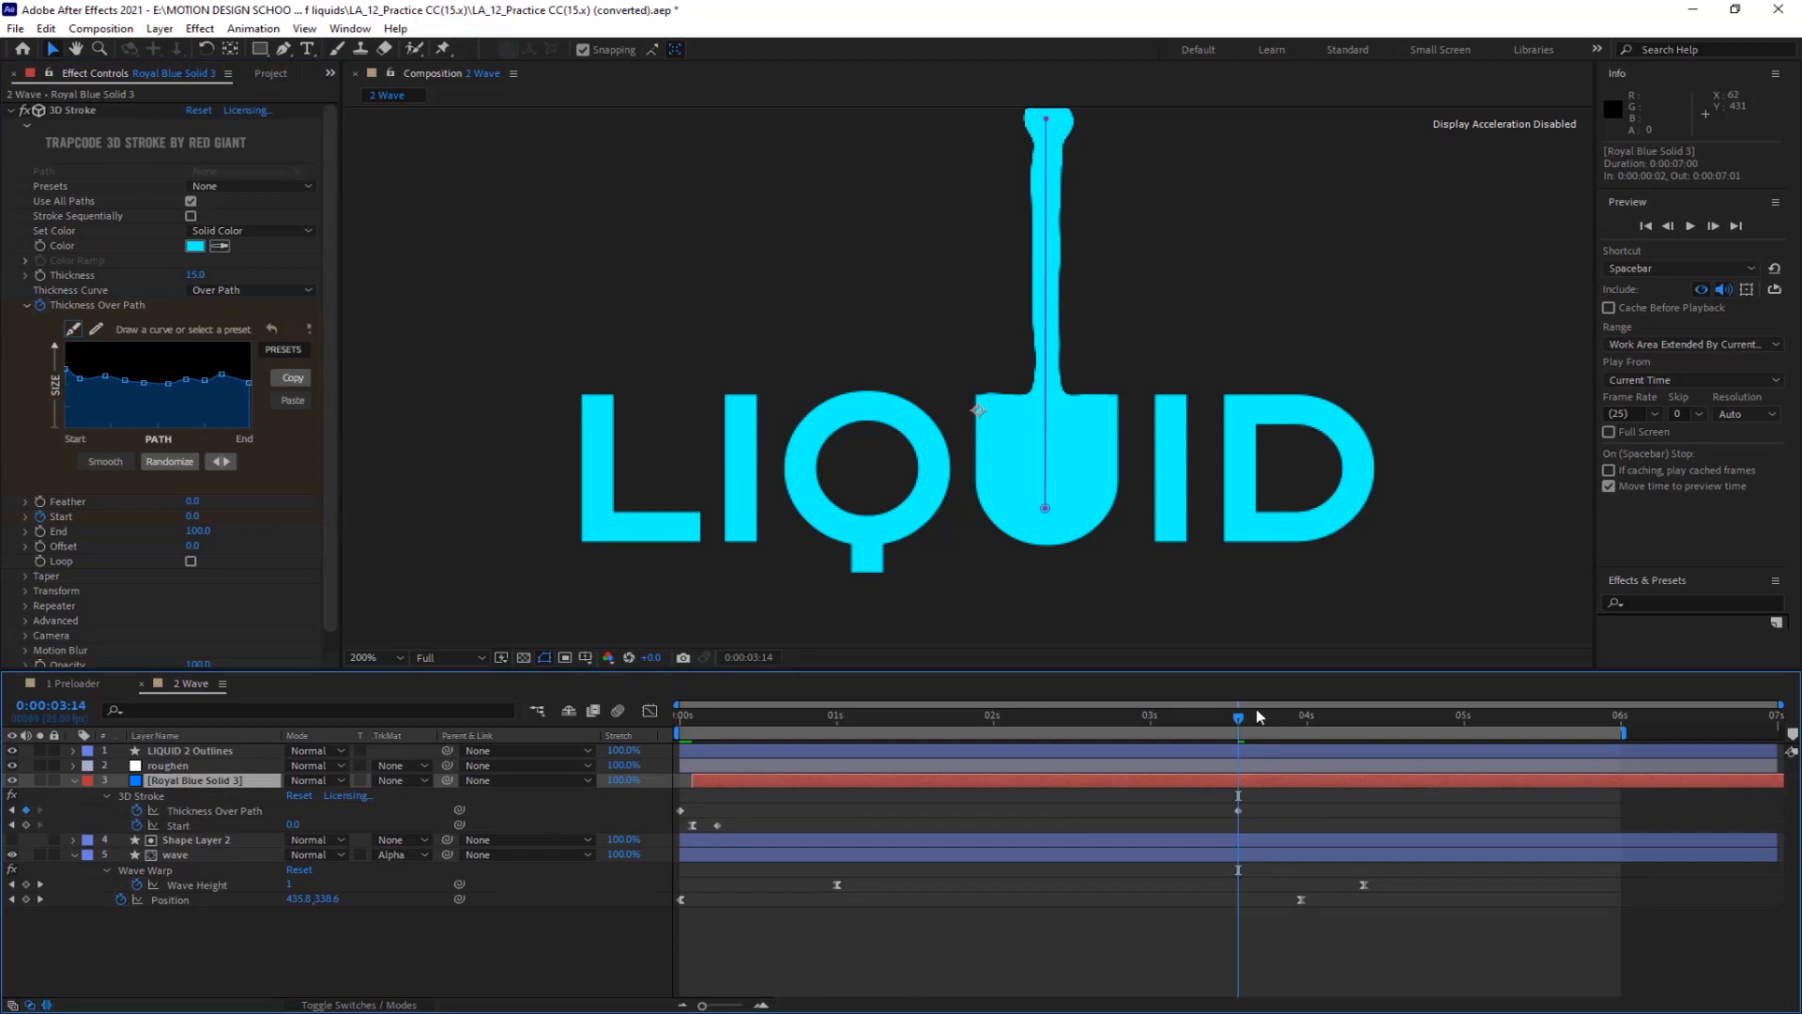
drag(1239, 715, 1257, 715)
mouse_move(222, 373)
mouse_down()
mouse_move(203, 393)
mouse_move(249, 401)
mouse_up()
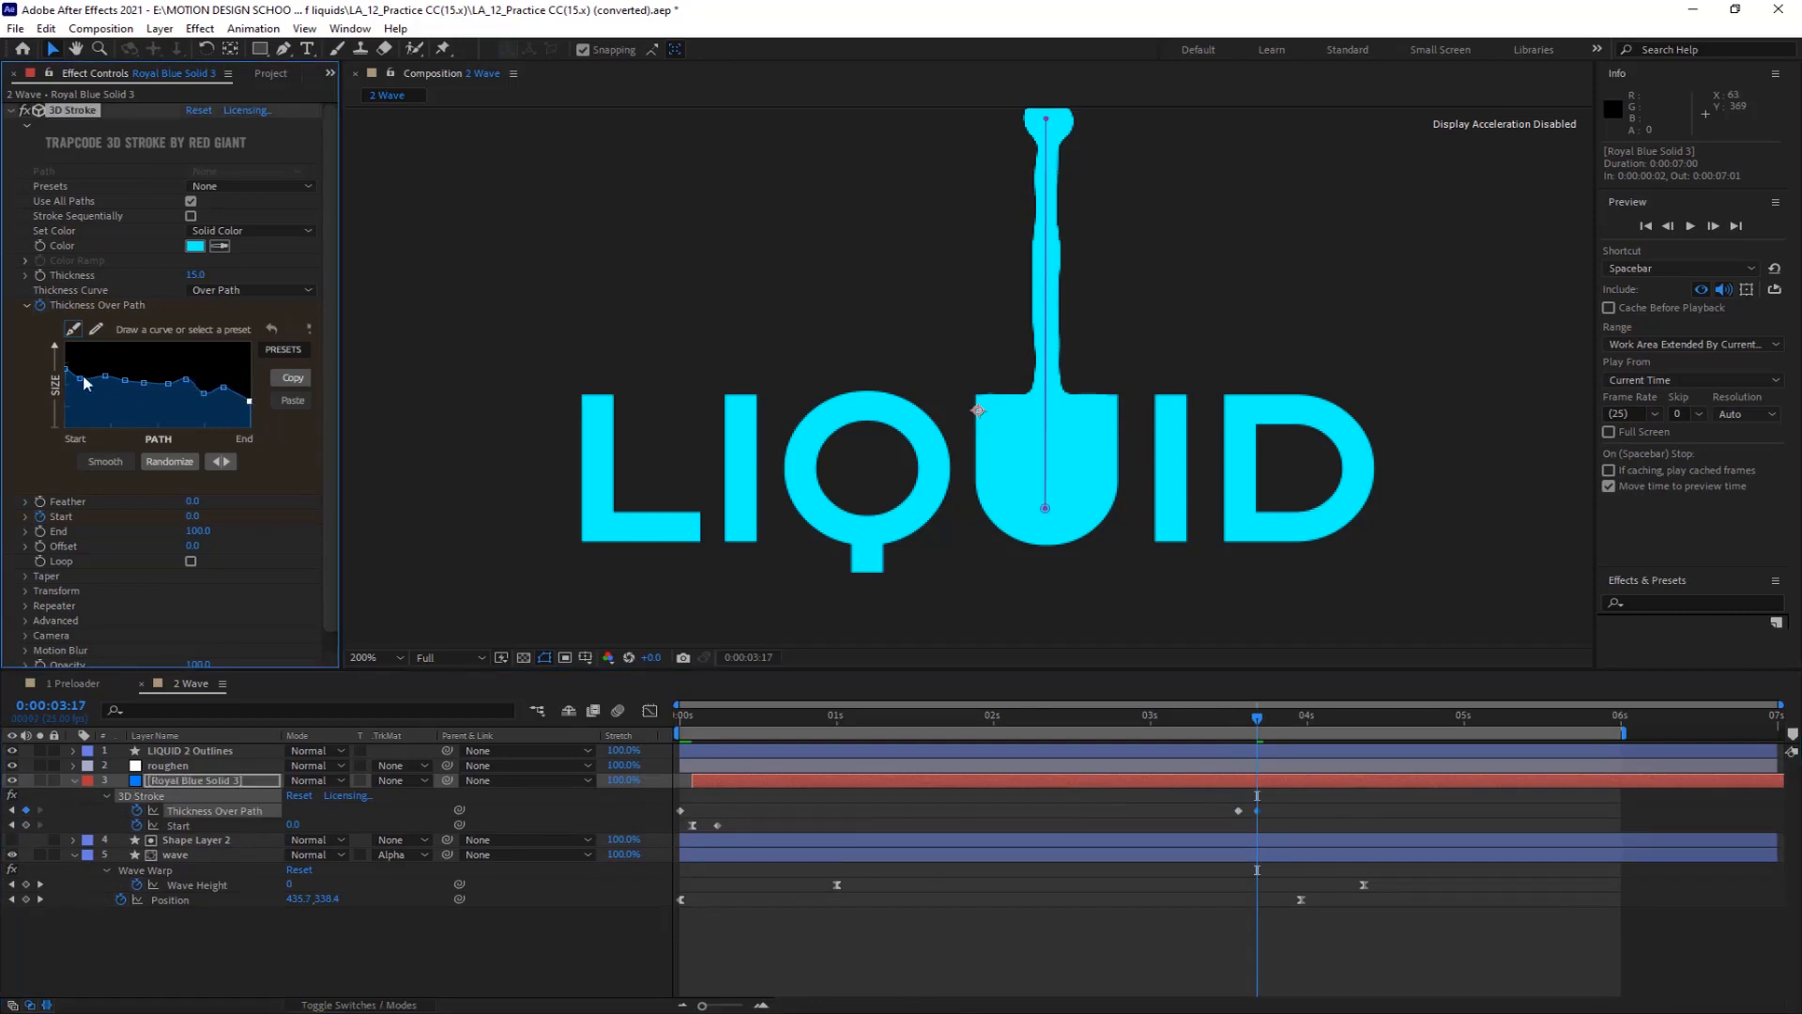
mouse_move(66, 392)
mouse_down()
mouse_move(224, 395)
mouse_move(252, 431)
mouse_up()
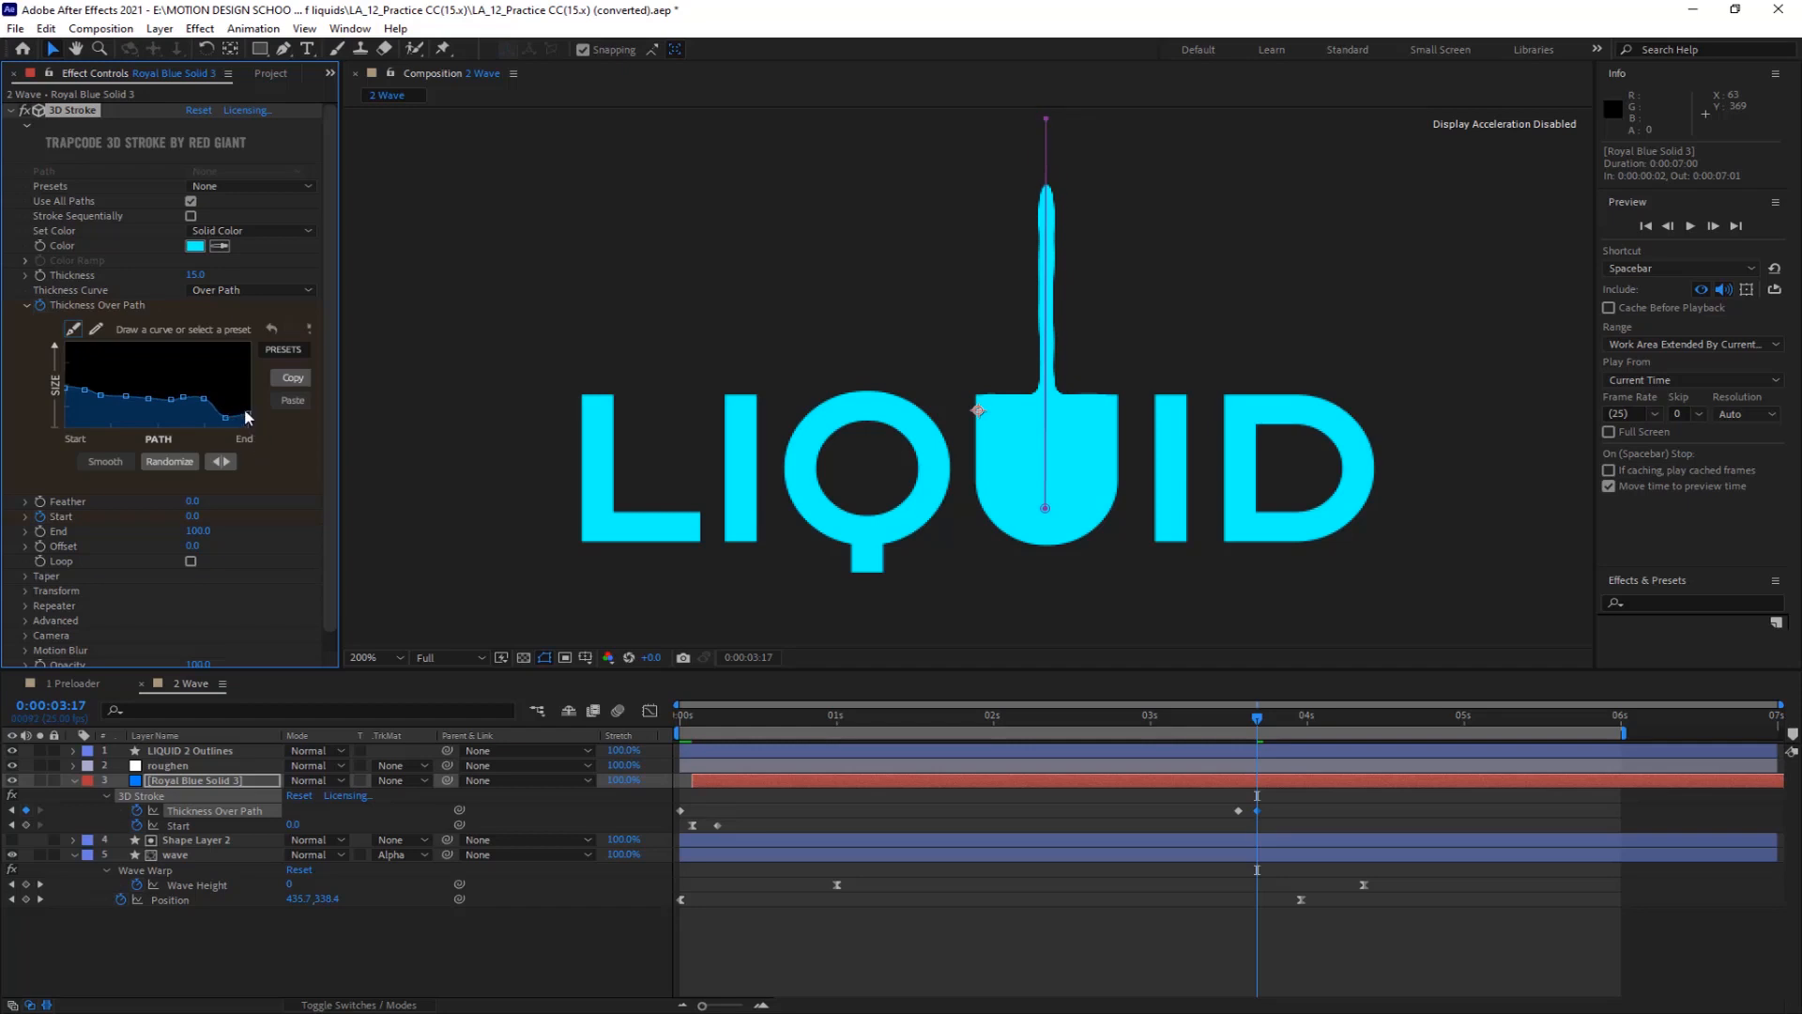
At 0:00:03:20, lower the whole Thickness Over Path curve with small waves until the stream above the U disappears
drag(1259, 733, 1277, 733)
mouse_move(225, 416)
mouse_down()
mouse_move(65, 396)
mouse_move(260, 409)
mouse_up()
key(ctrl+z)
click(232, 411)
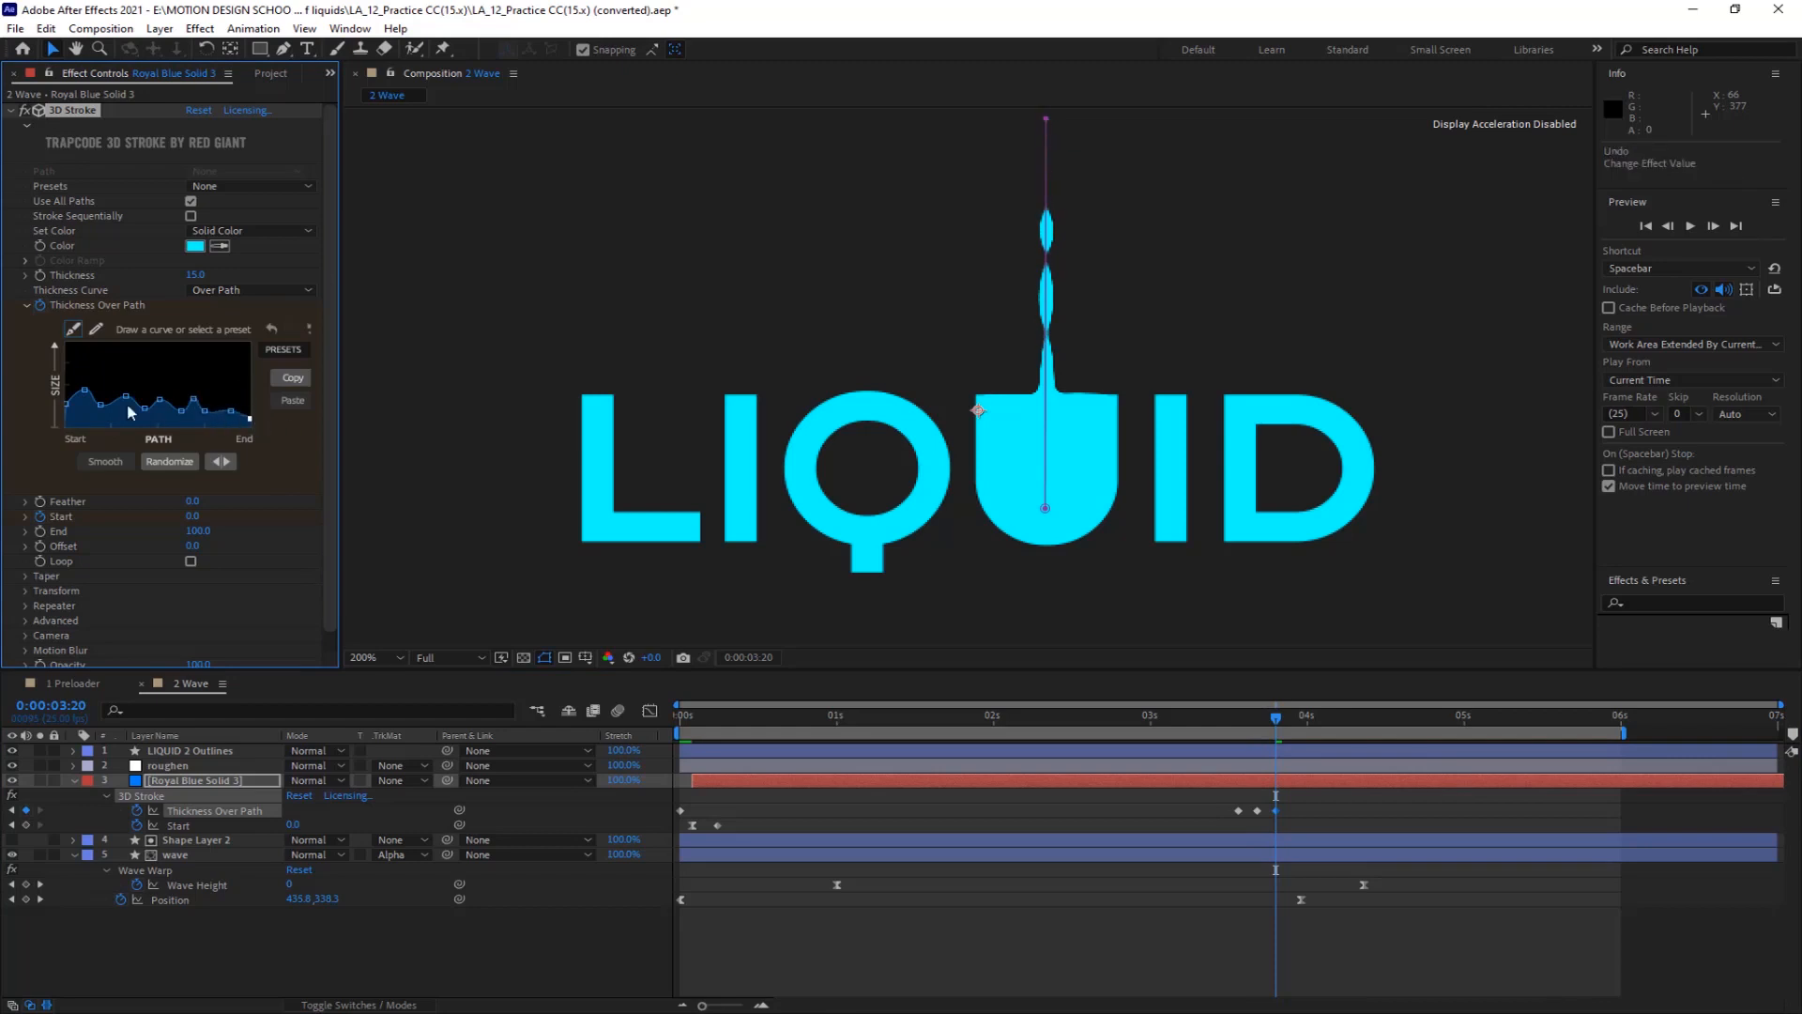
mouse_move(84, 388)
mouse_down()
mouse_move(286, 430)
mouse_move(231, 418)
mouse_up()
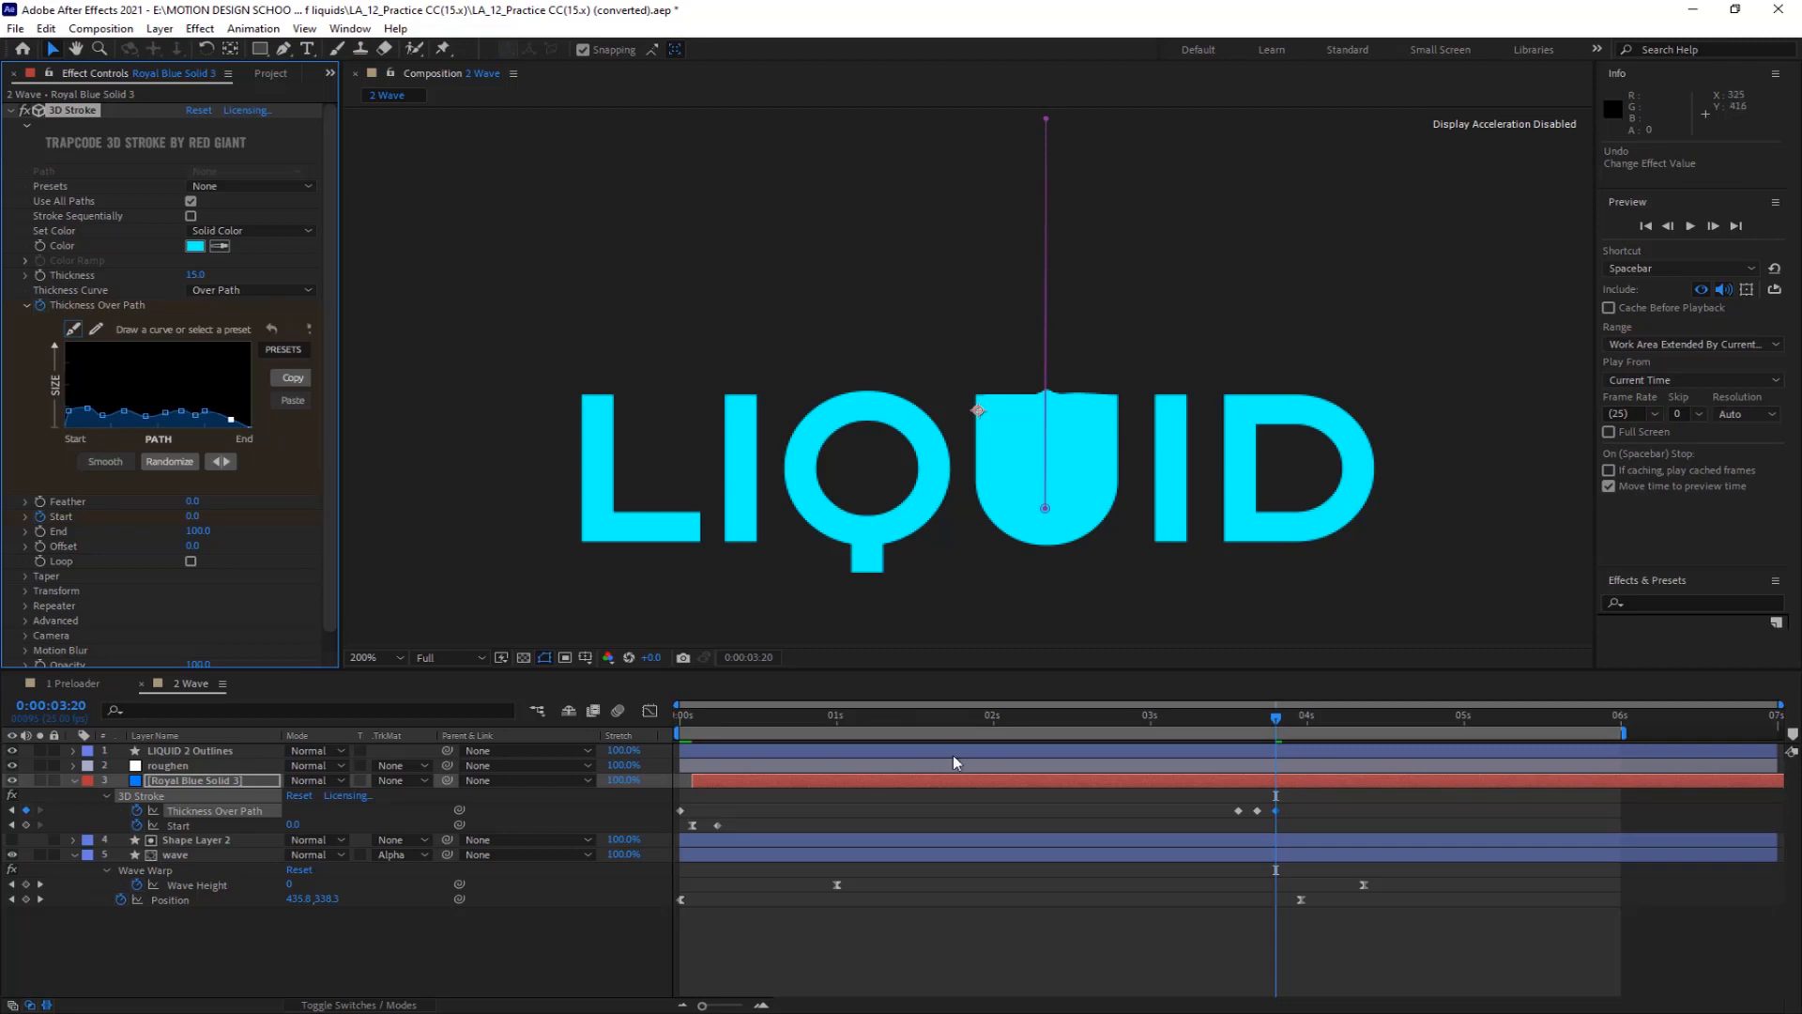
At 0:00:03:24, adjust the low Thickness Over Path curve, pulling its middle points almost to zero
drag(1277, 719, 1303, 725)
click(244, 416)
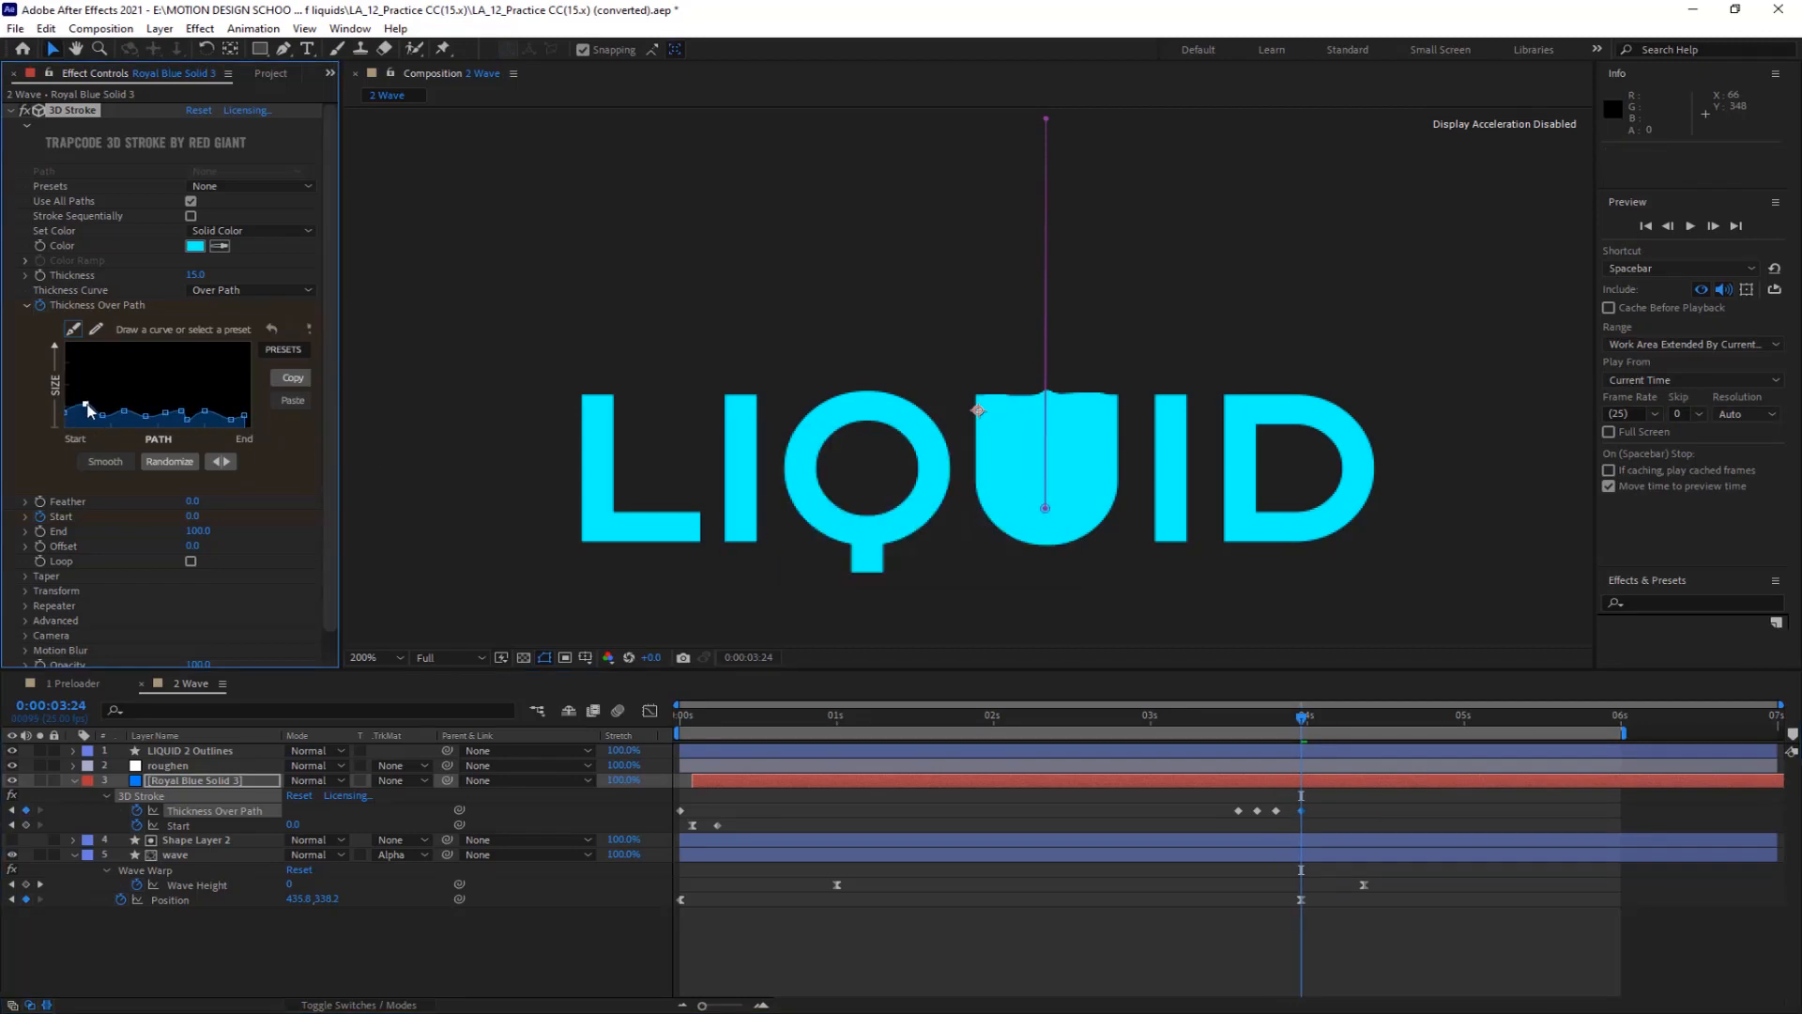
drag(100, 410, 176, 420)
Shift the last four Thickness Over Path keyframes later, aligning the final one with the last Wave Height keyframe, and preview
drag(1227, 801, 1312, 829)
drag(1301, 811, 1349, 815)
drag(1301, 721, 1313, 722)
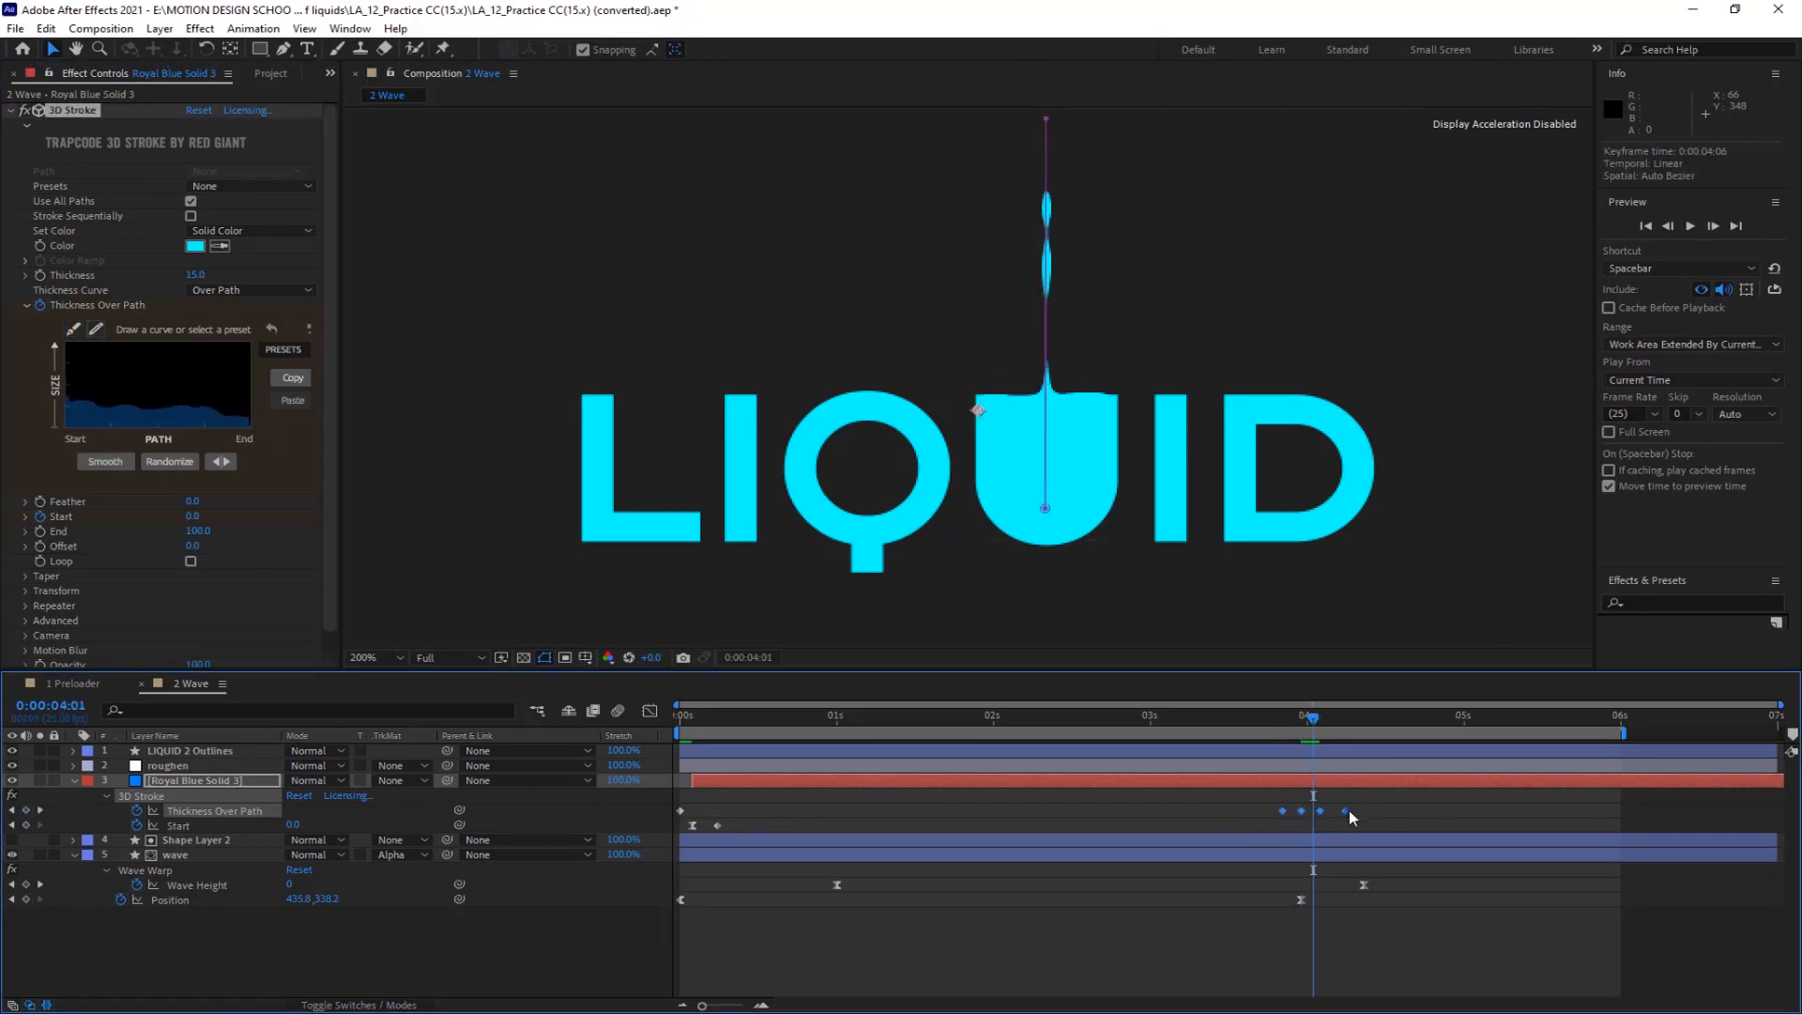
drag(1349, 810, 1365, 812)
key(space)
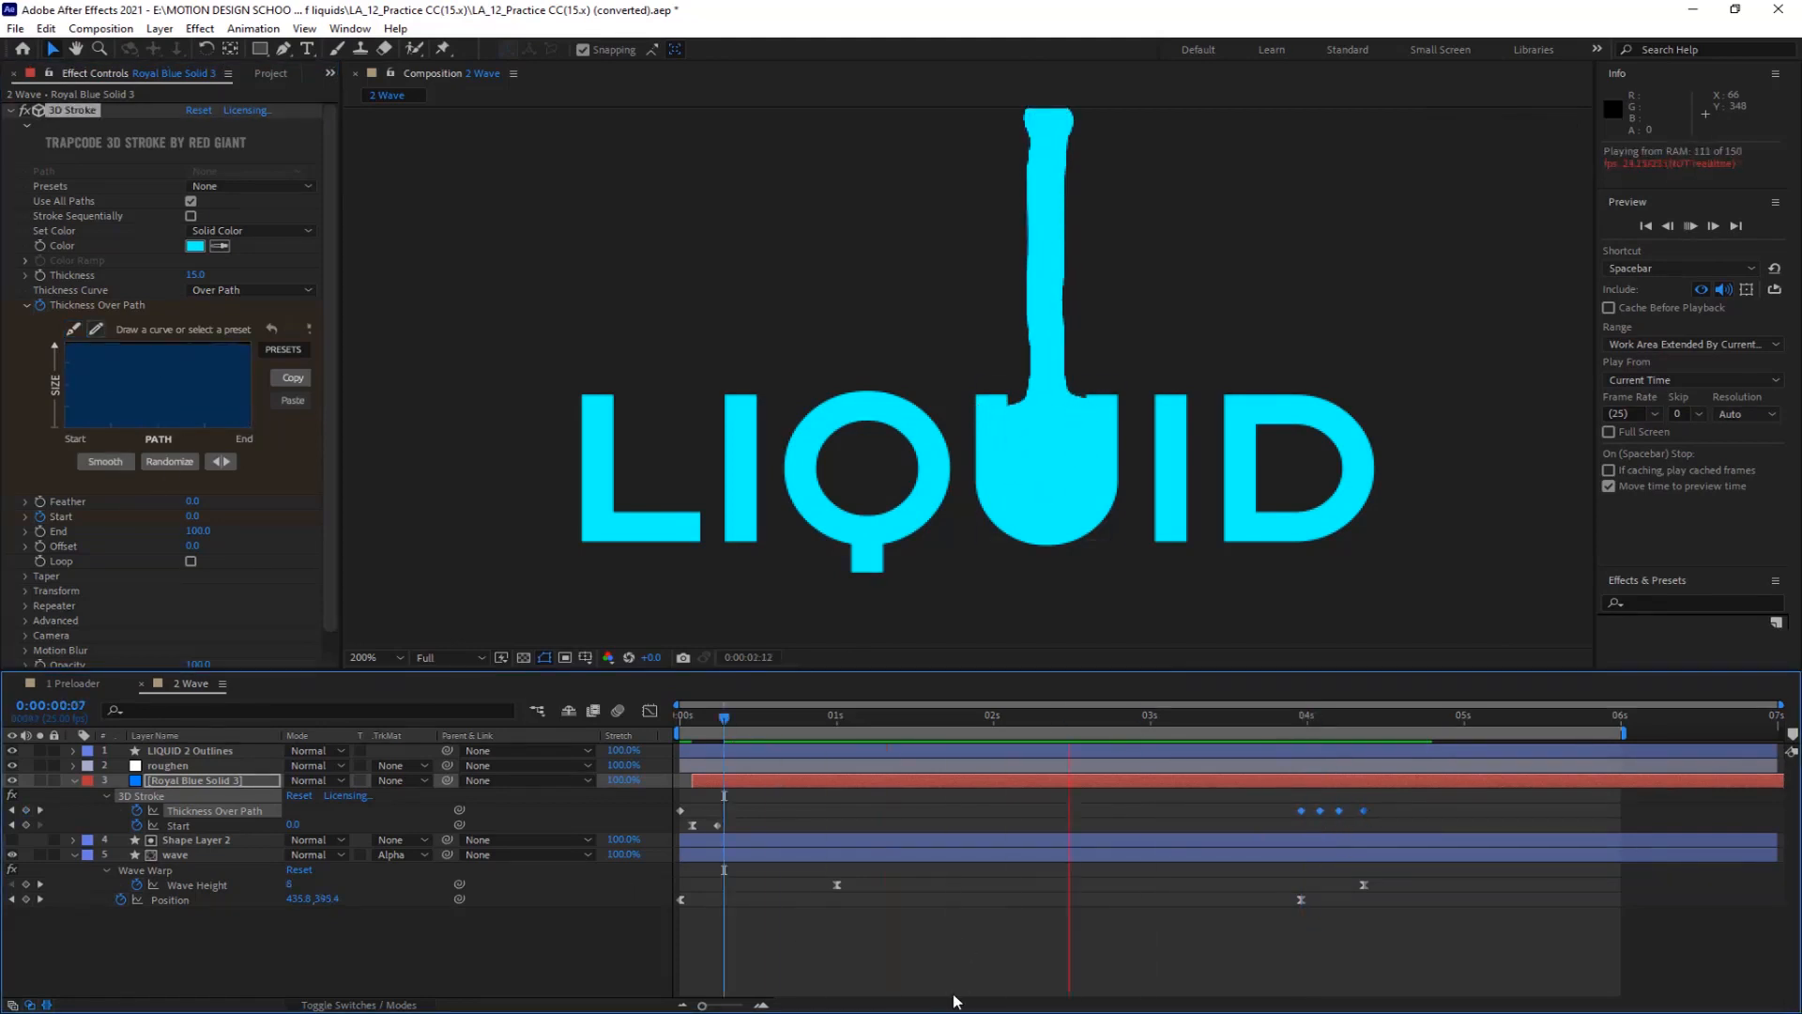
key(space)
Move the last four Thickness Over Path keyframes earlier to begin at about 0:00:03:19, previewing how the stream runs out
drag(1333, 720, 1263, 732)
drag(1376, 827, 1291, 802)
drag(1301, 811, 1263, 815)
drag(1271, 721, 659, 732)
key(space)
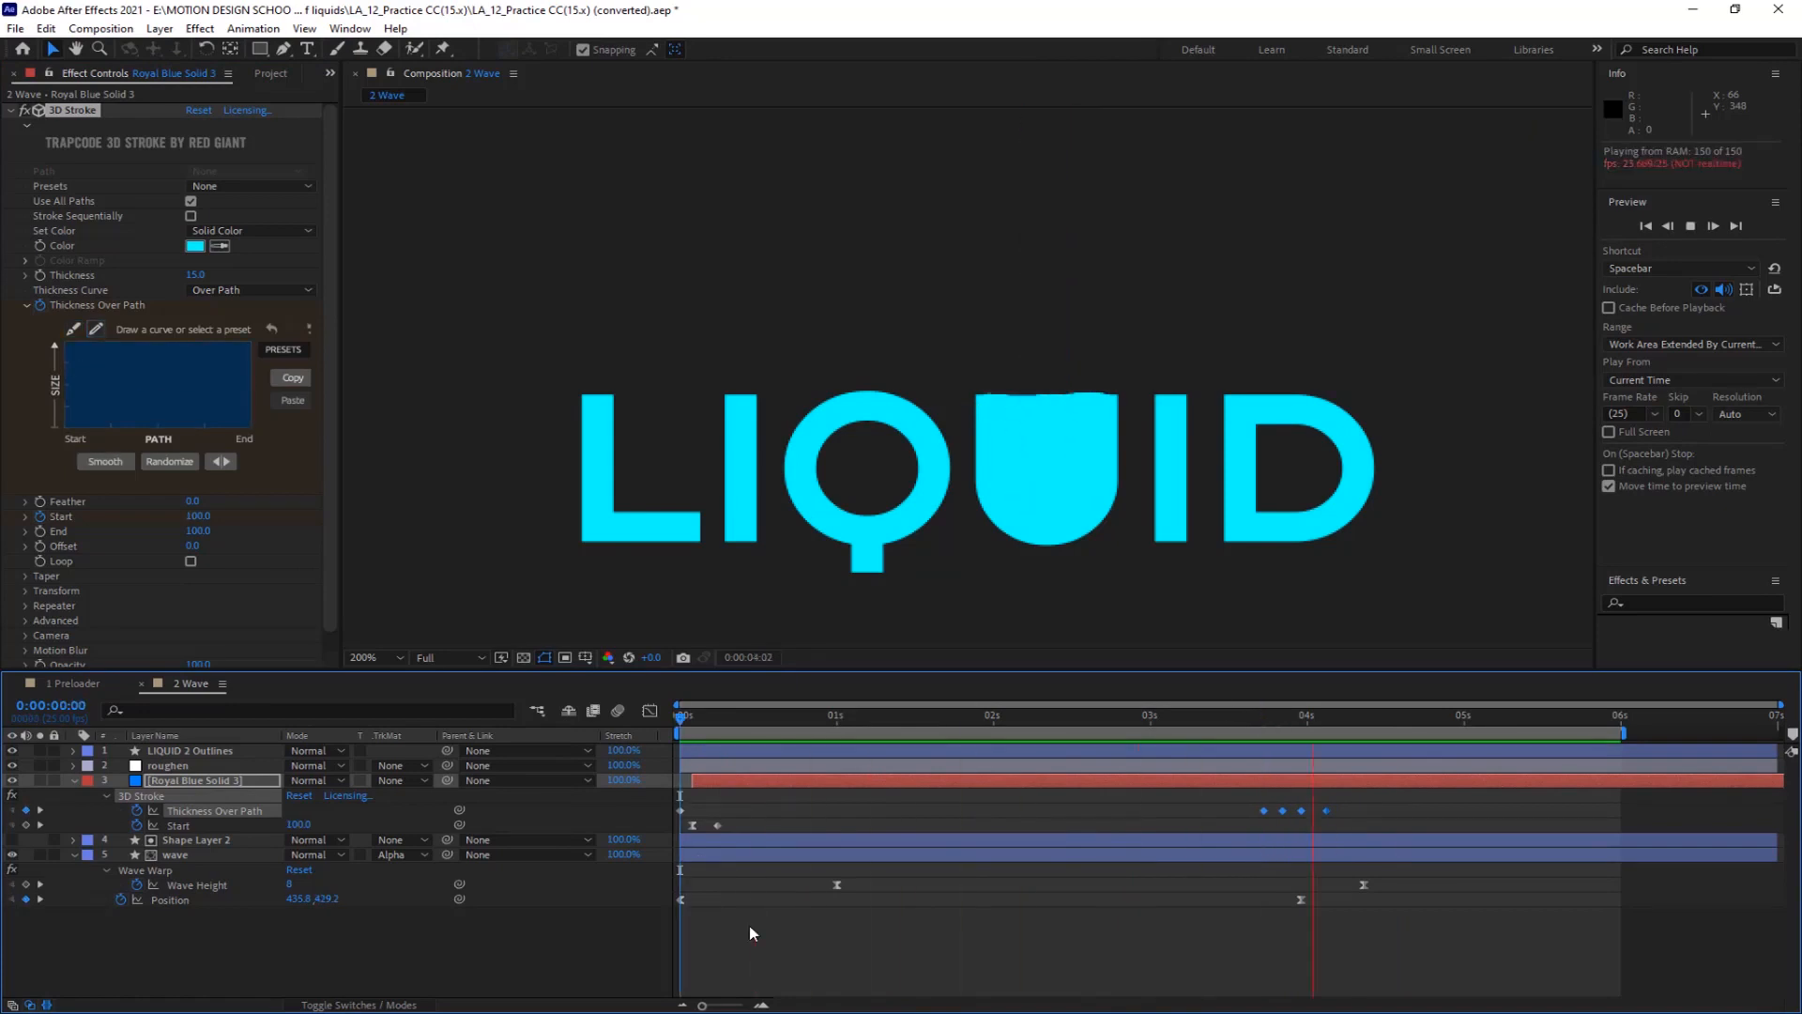
key(space)
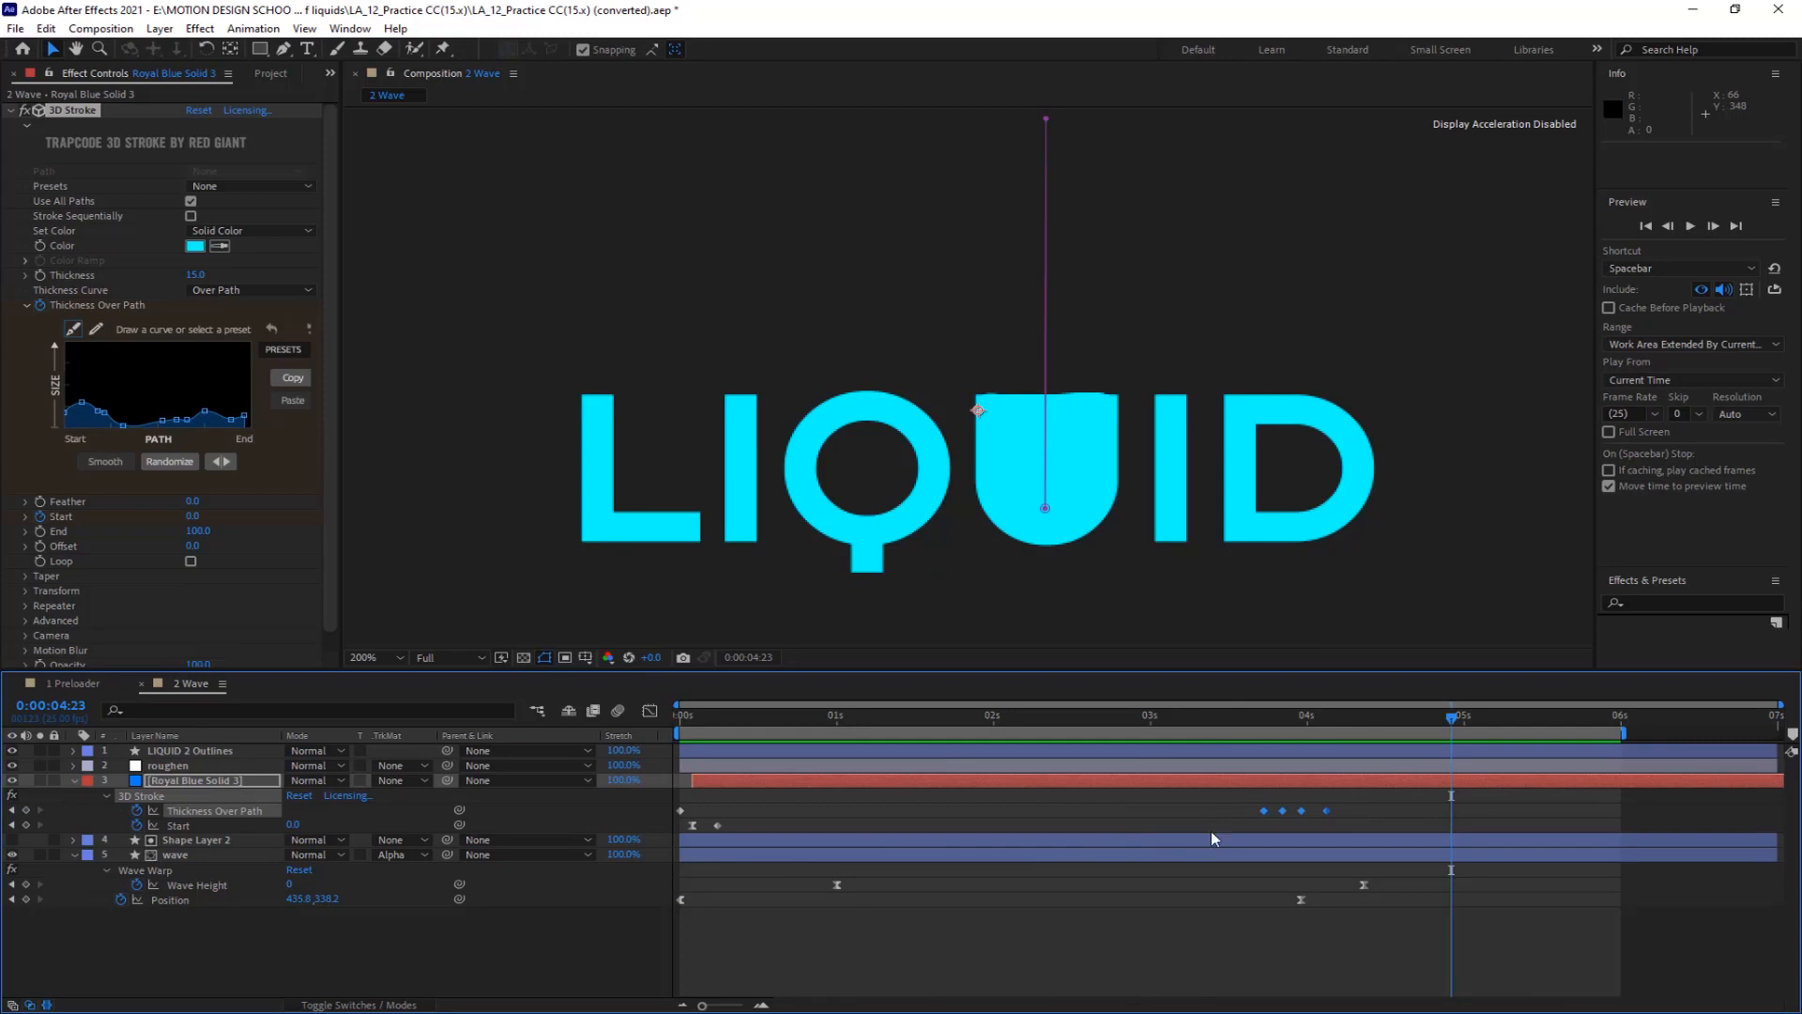
drag(1279, 723, 1119, 737)
key(space)
key(space)
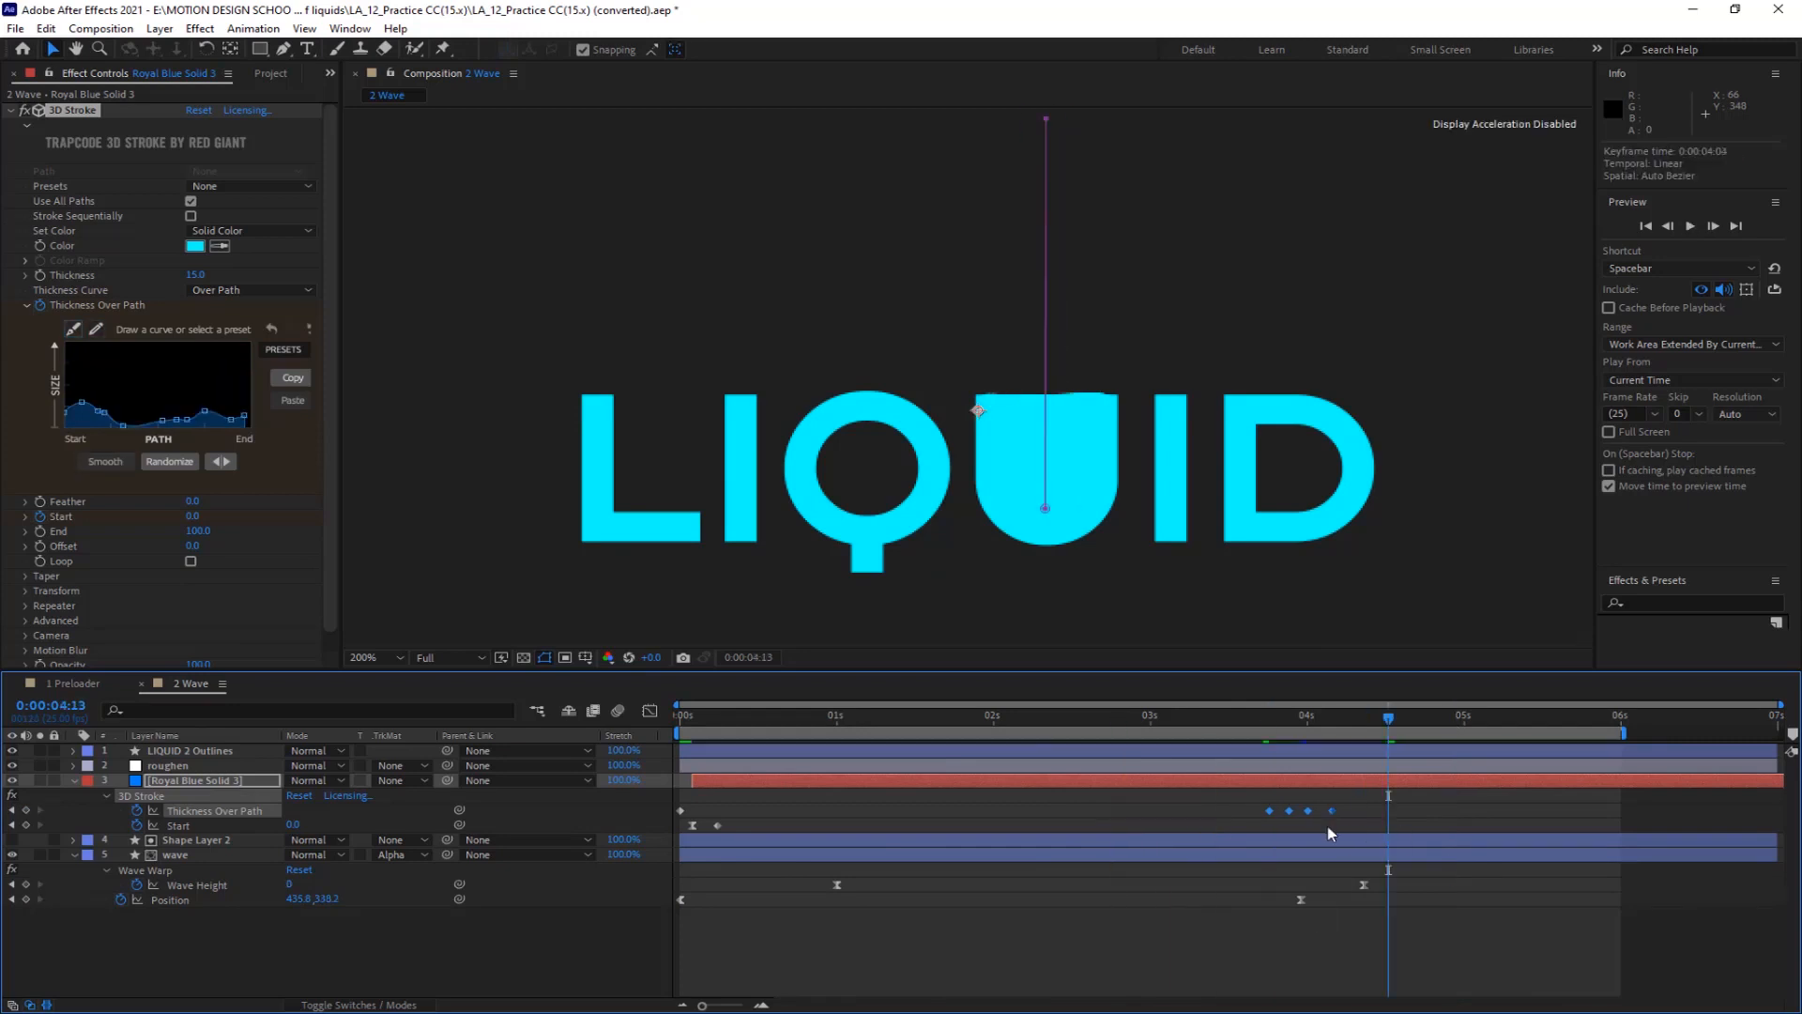
Move the last Thickness Over Path keyframe to about 0:00:04:06, preview from the start, and collapse the wave layer's properties
drag(1327, 811, 1345, 811)
key(Home)
key(space)
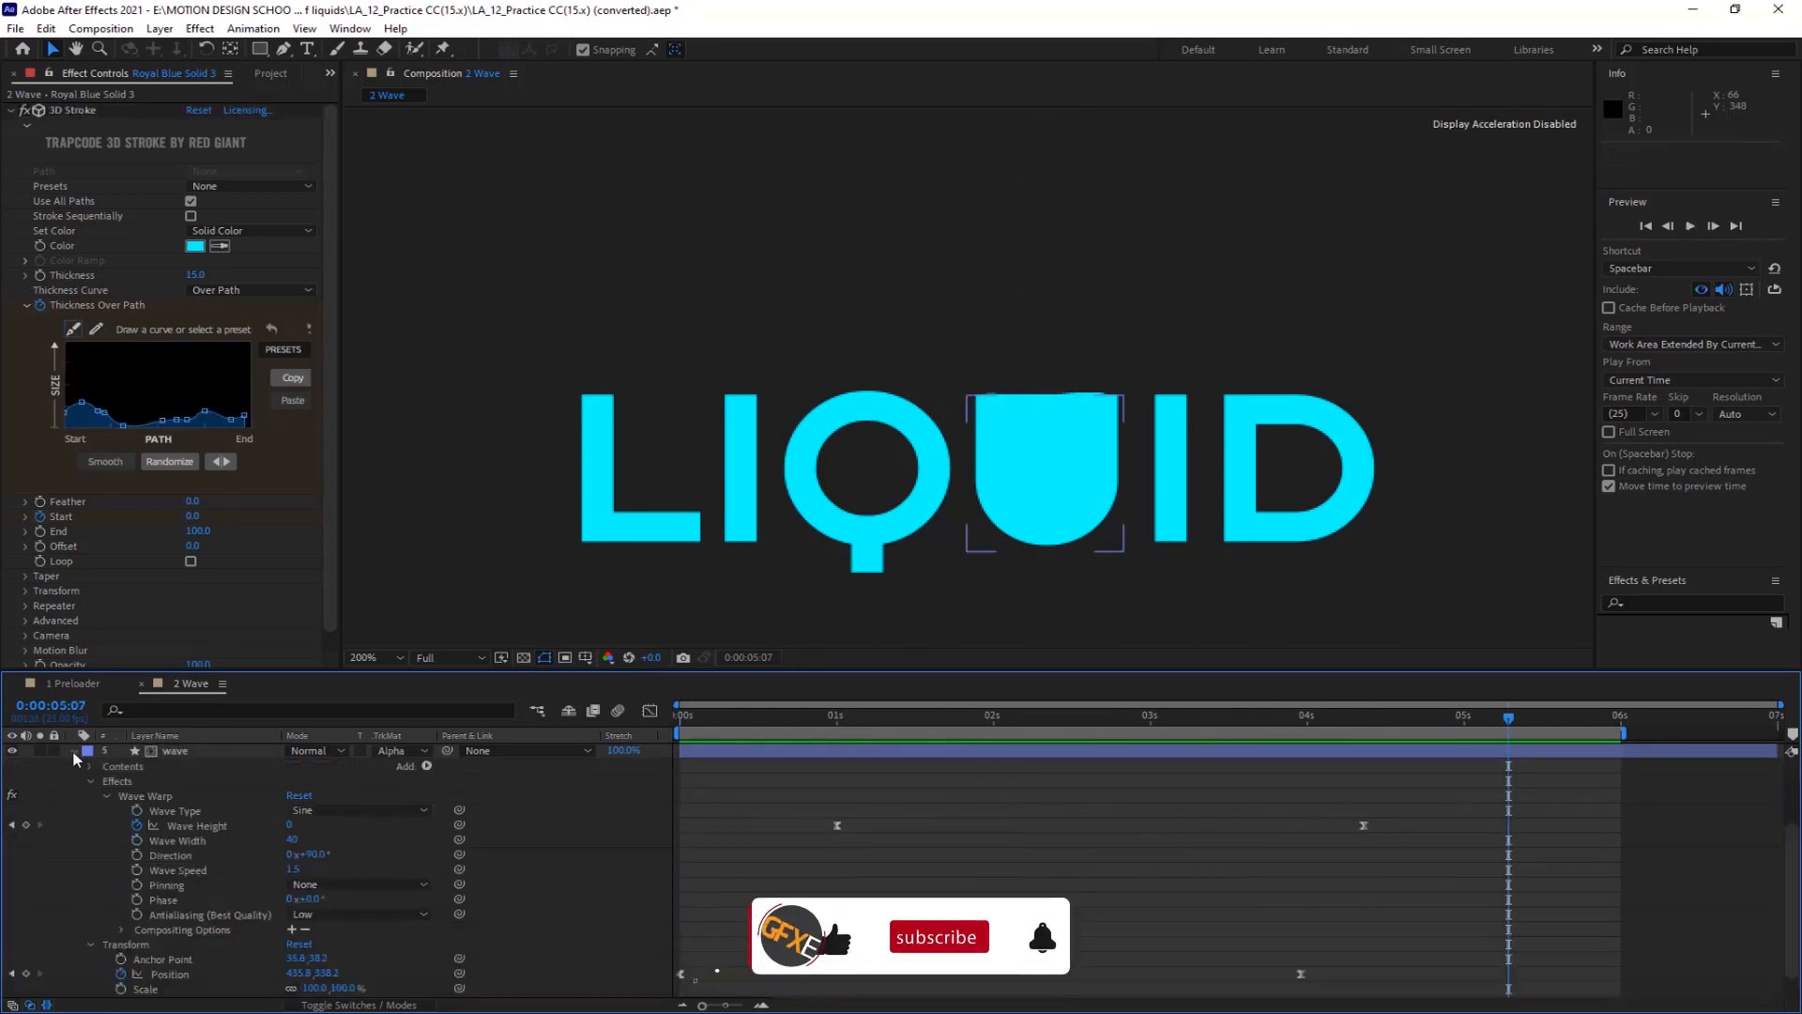
click(74, 750)
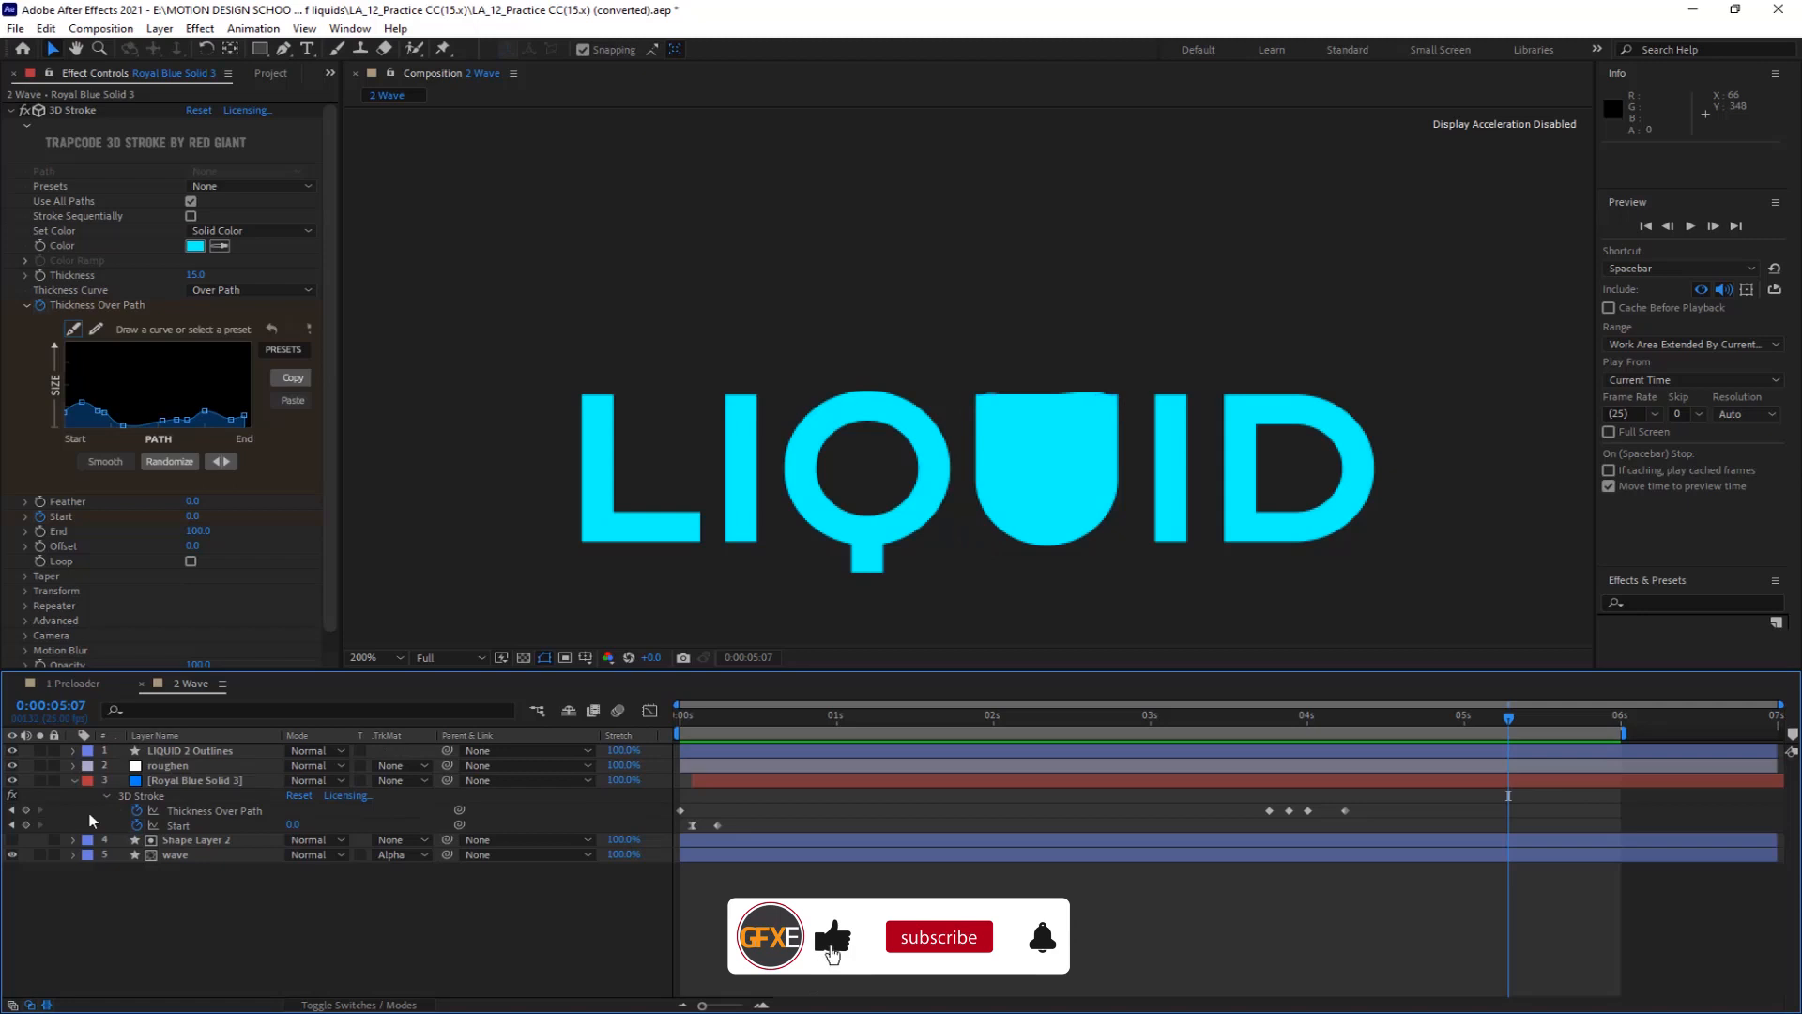
Draw a small cyan circle about 16 px across above the U and centre it over the letter
click(261, 51)
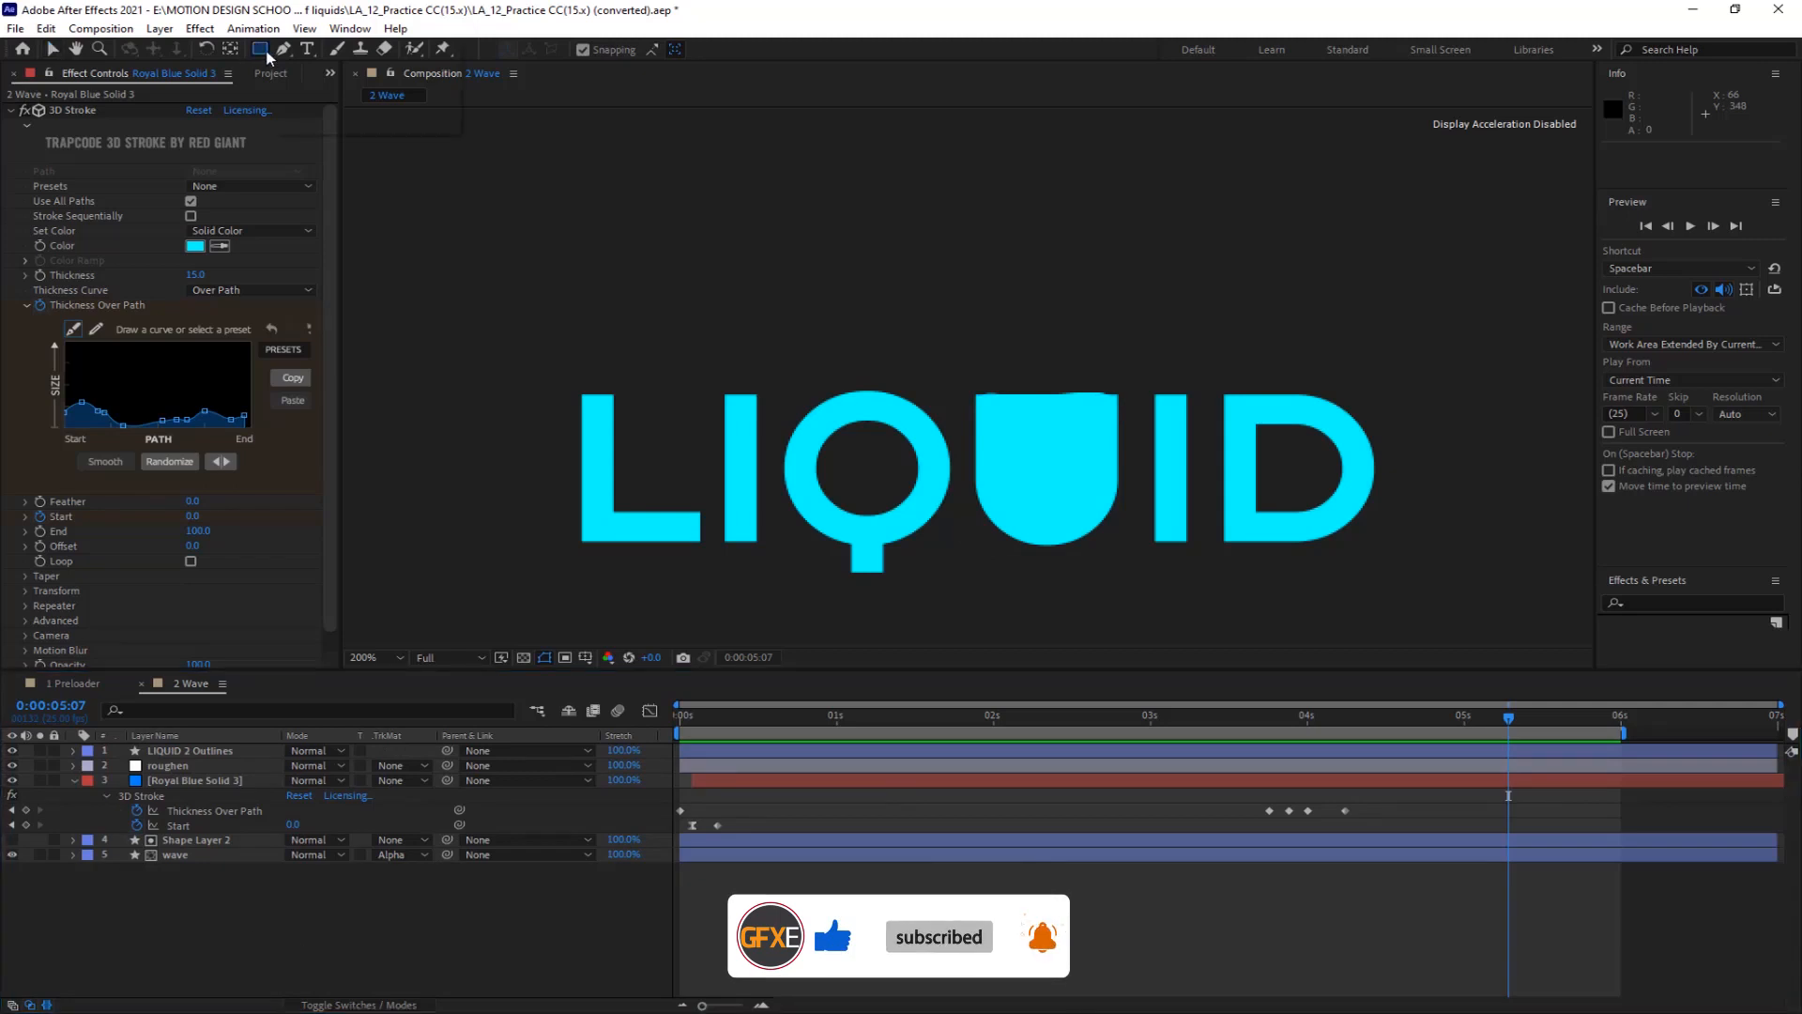
drag(268, 56, 323, 90)
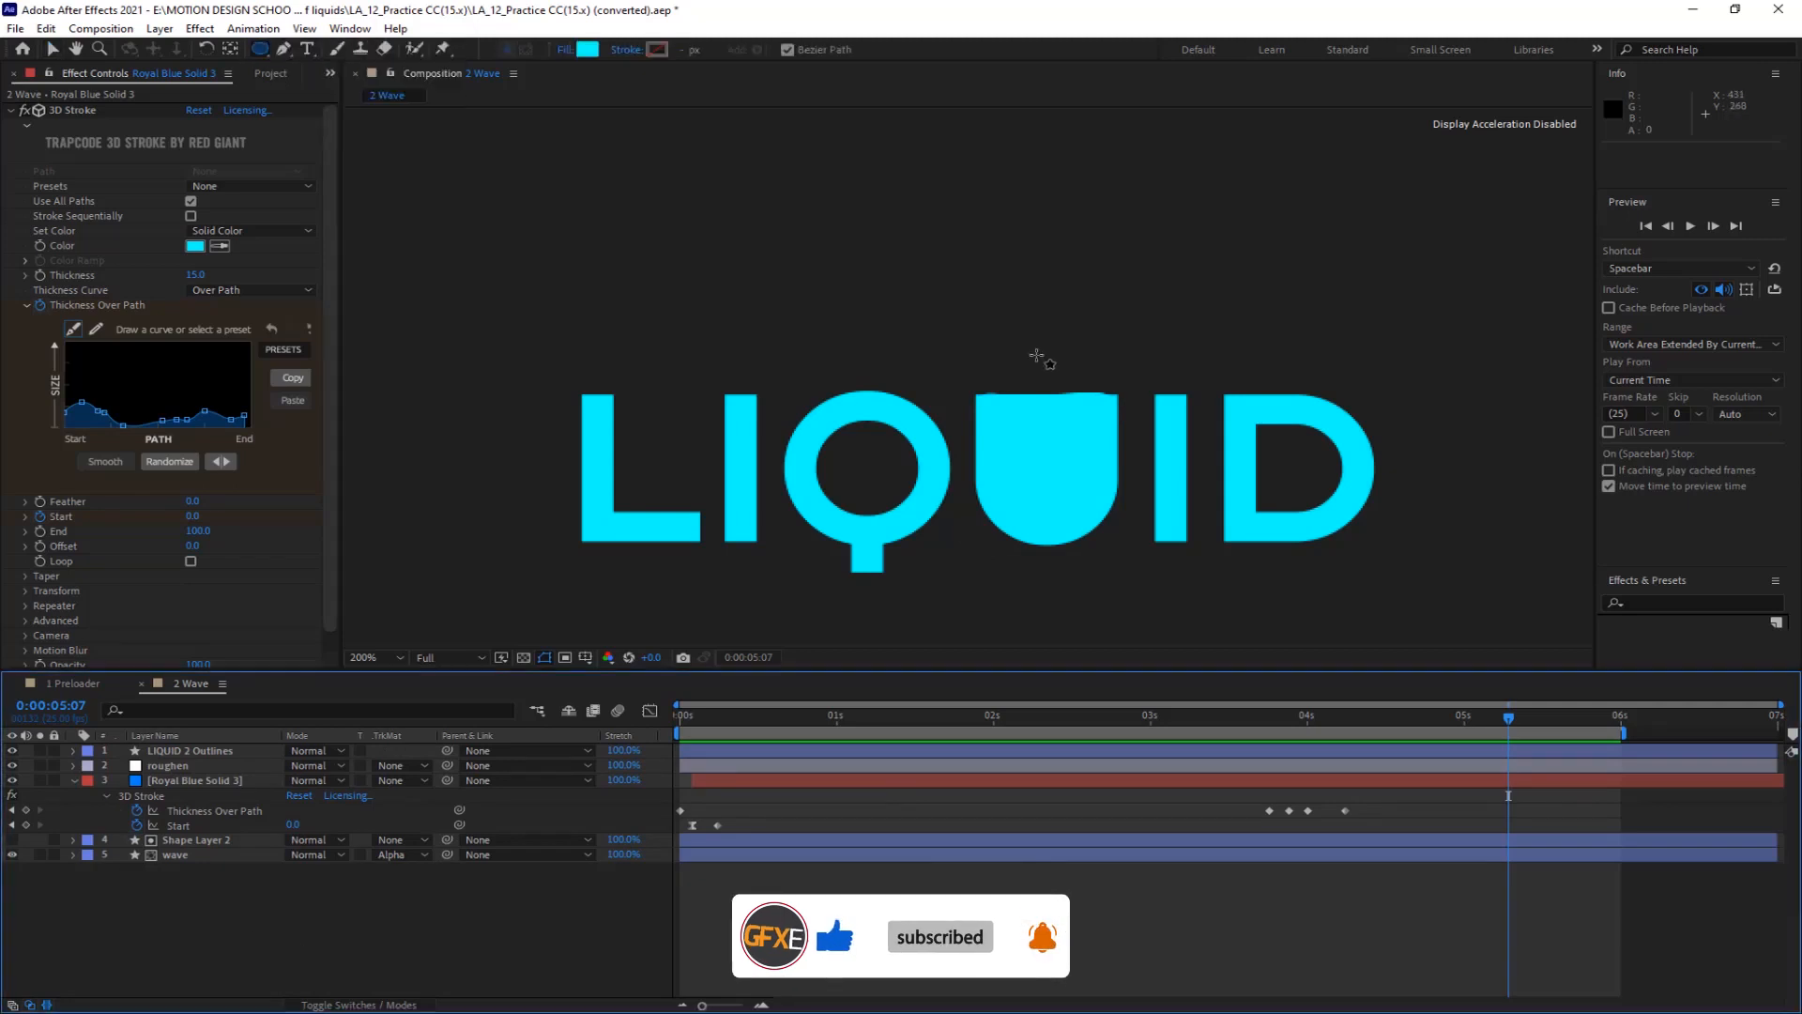
drag(1033, 351, 1061, 382)
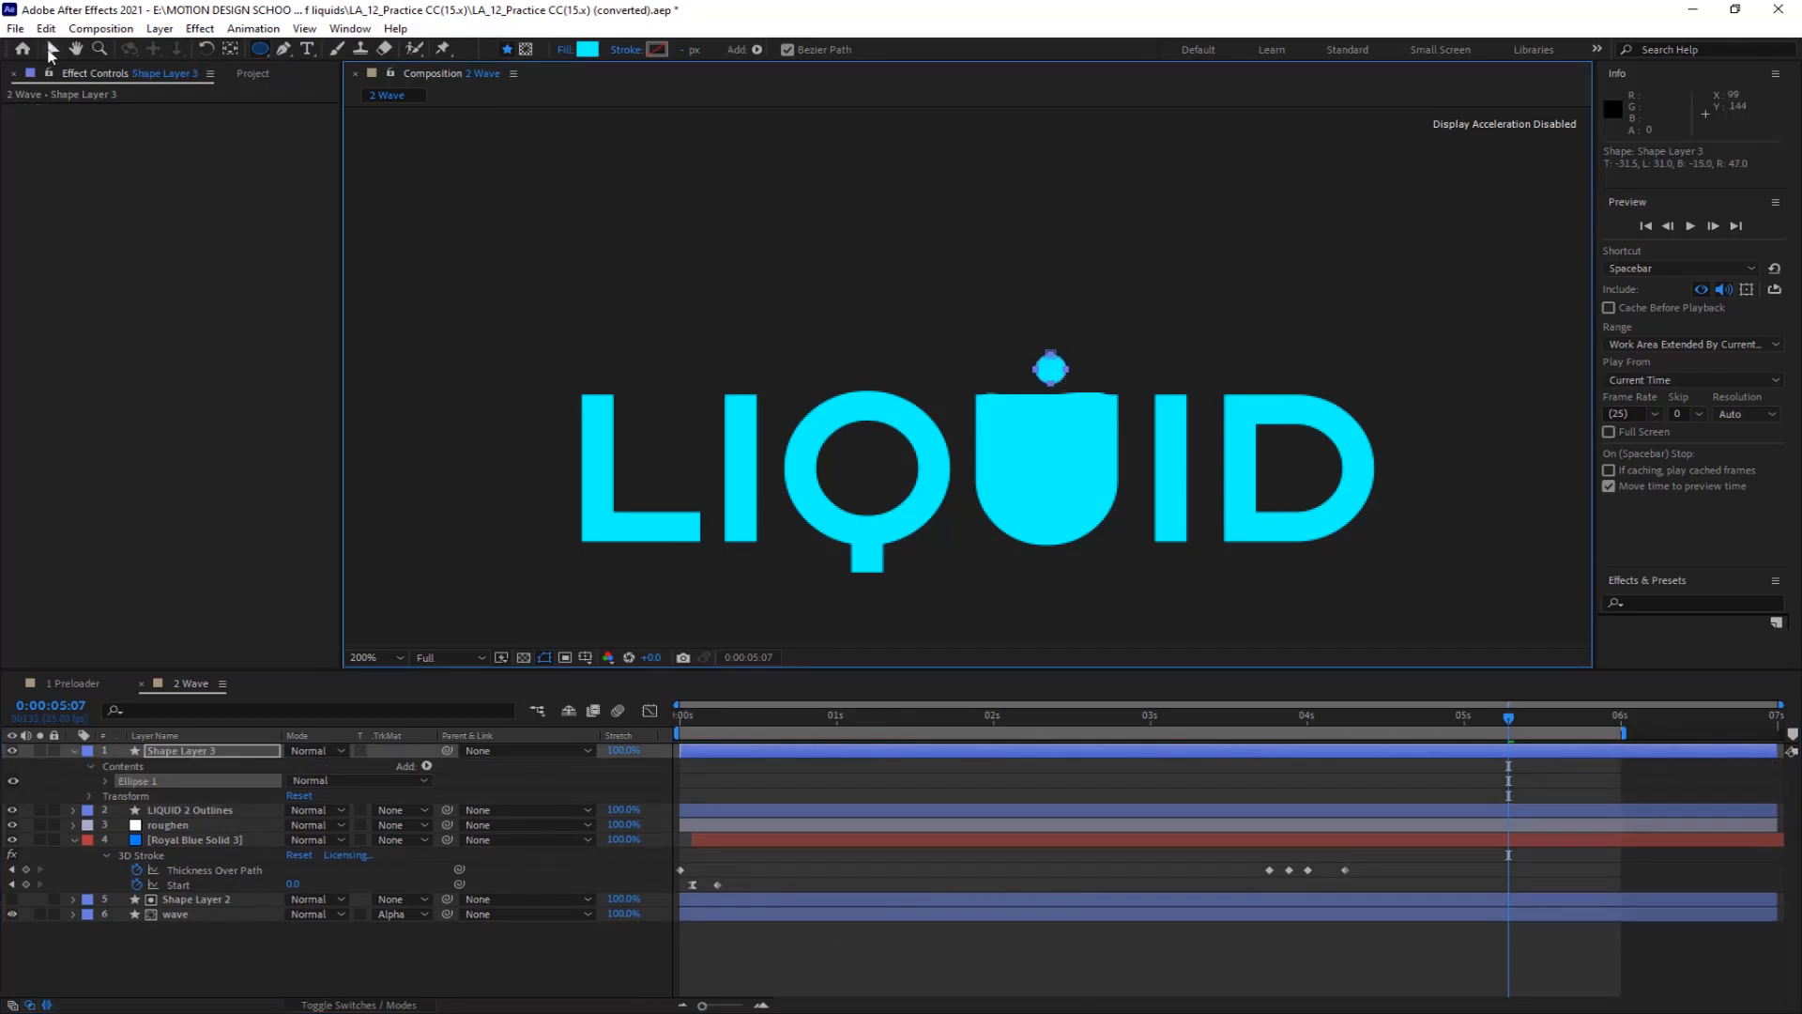
click(52, 55)
drag(1051, 368, 1045, 371)
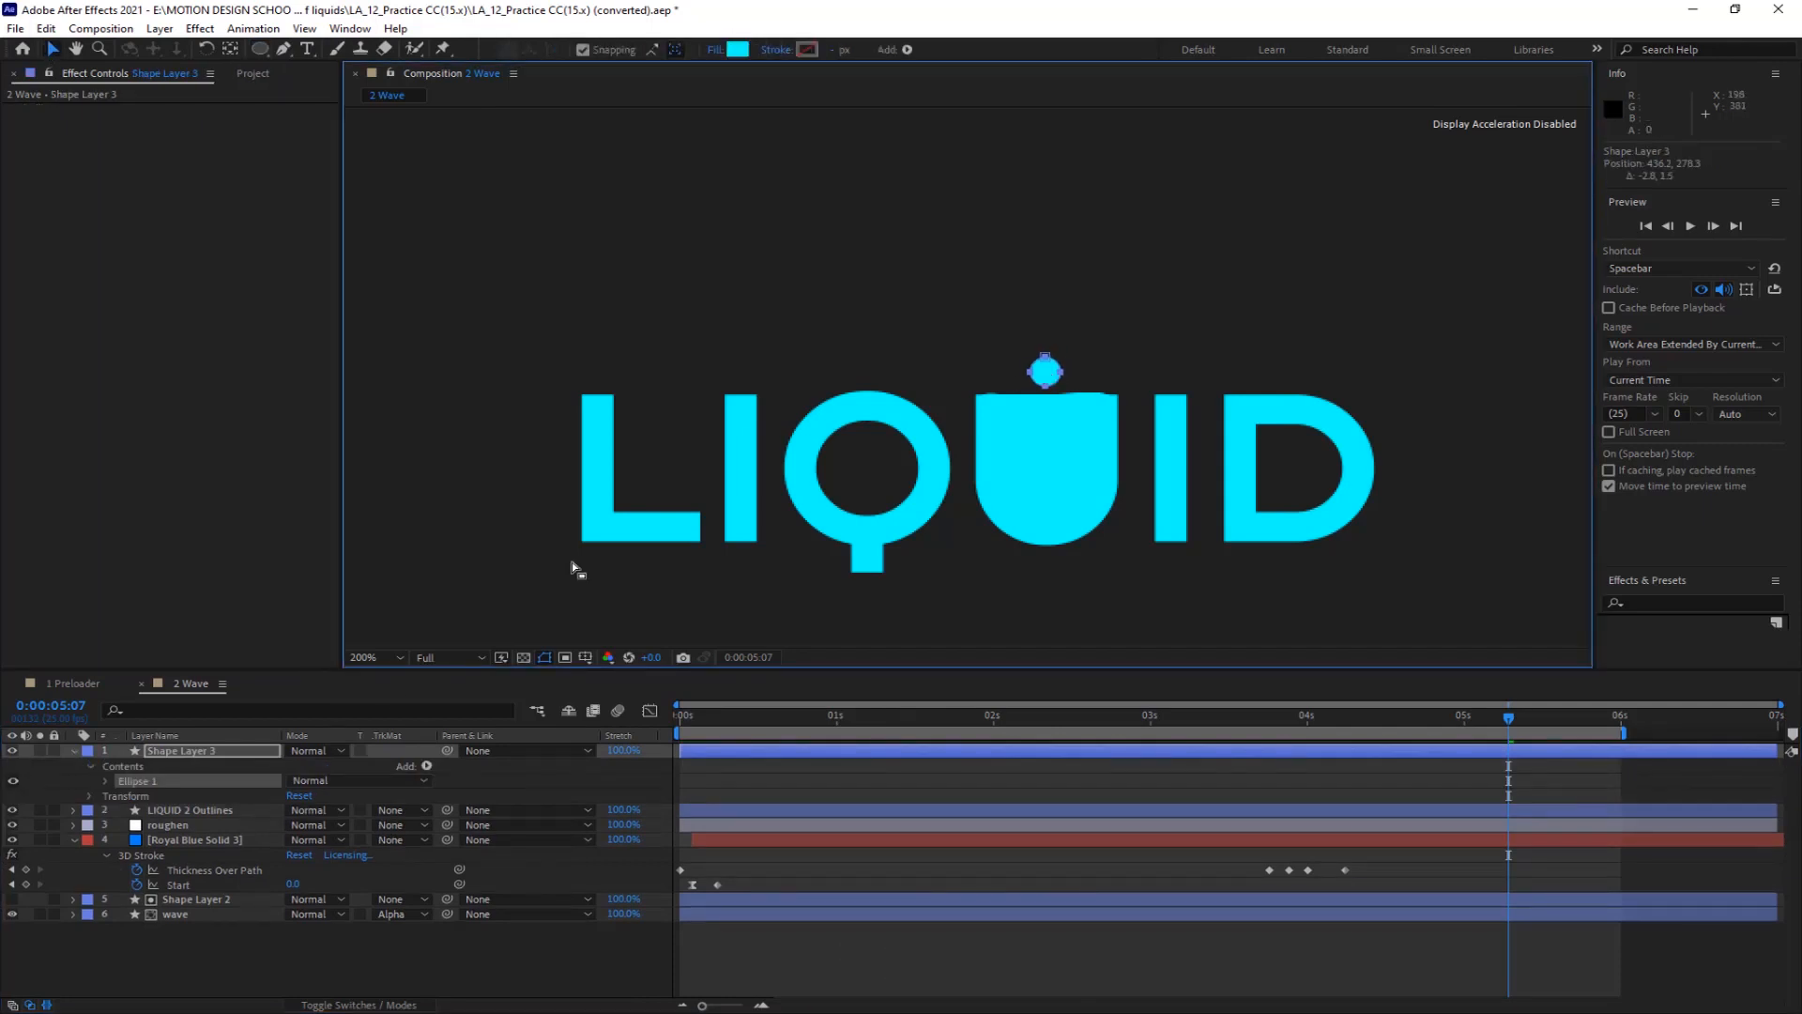
At 0:00:04:01, keyframe the circle's Position with the circle hidden inside the U's liquid, at about 436.1, 305.7
key(p)
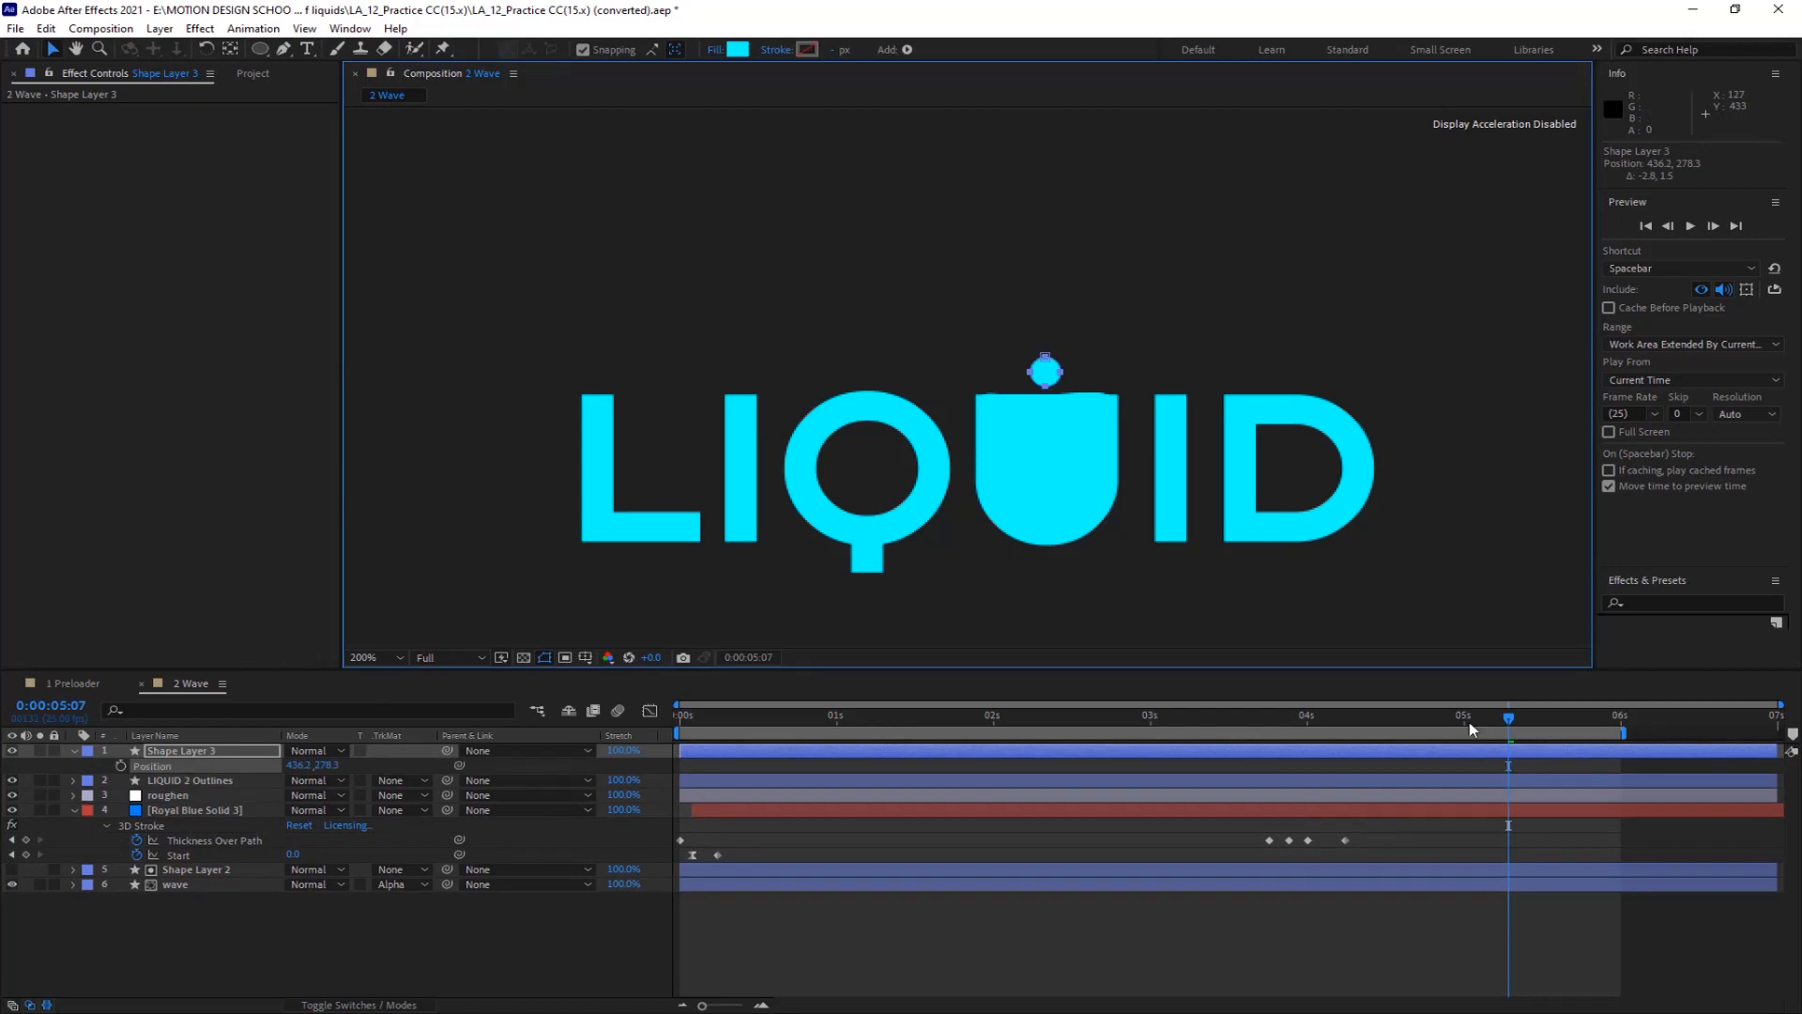
drag(1468, 723, 1315, 729)
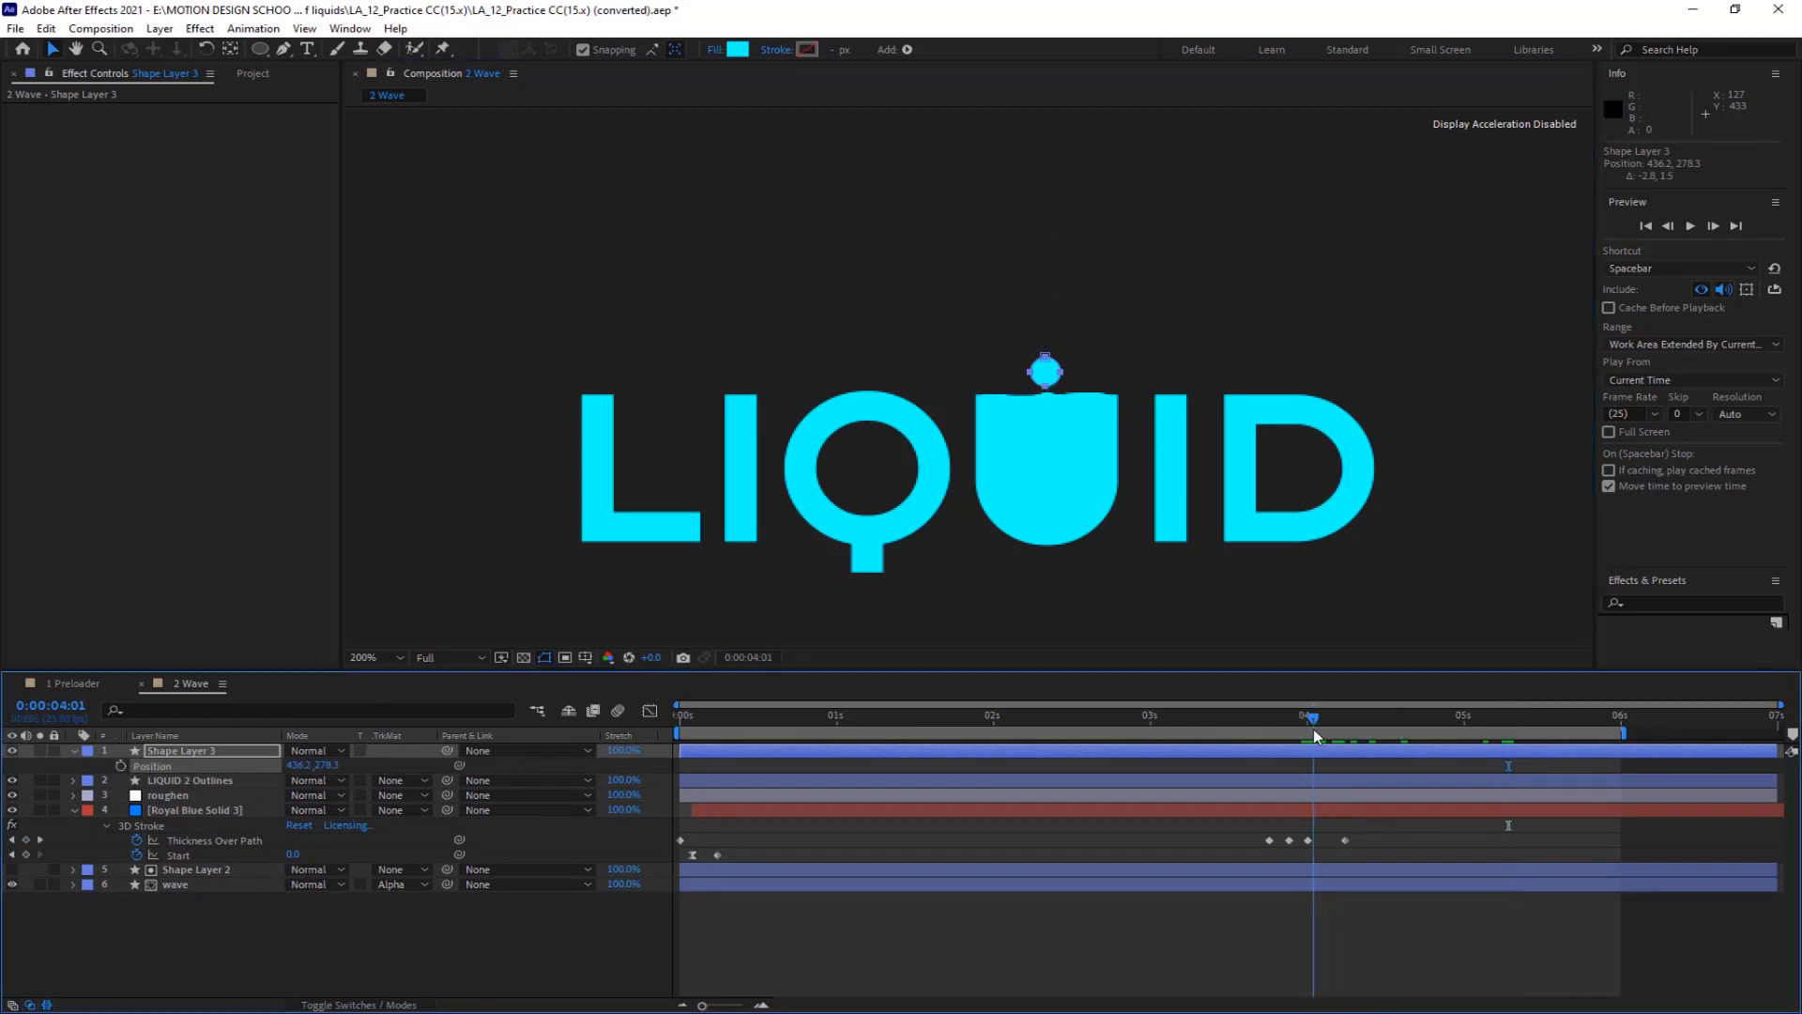
click(120, 765)
click(1049, 395)
drag(1046, 392, 1051, 417)
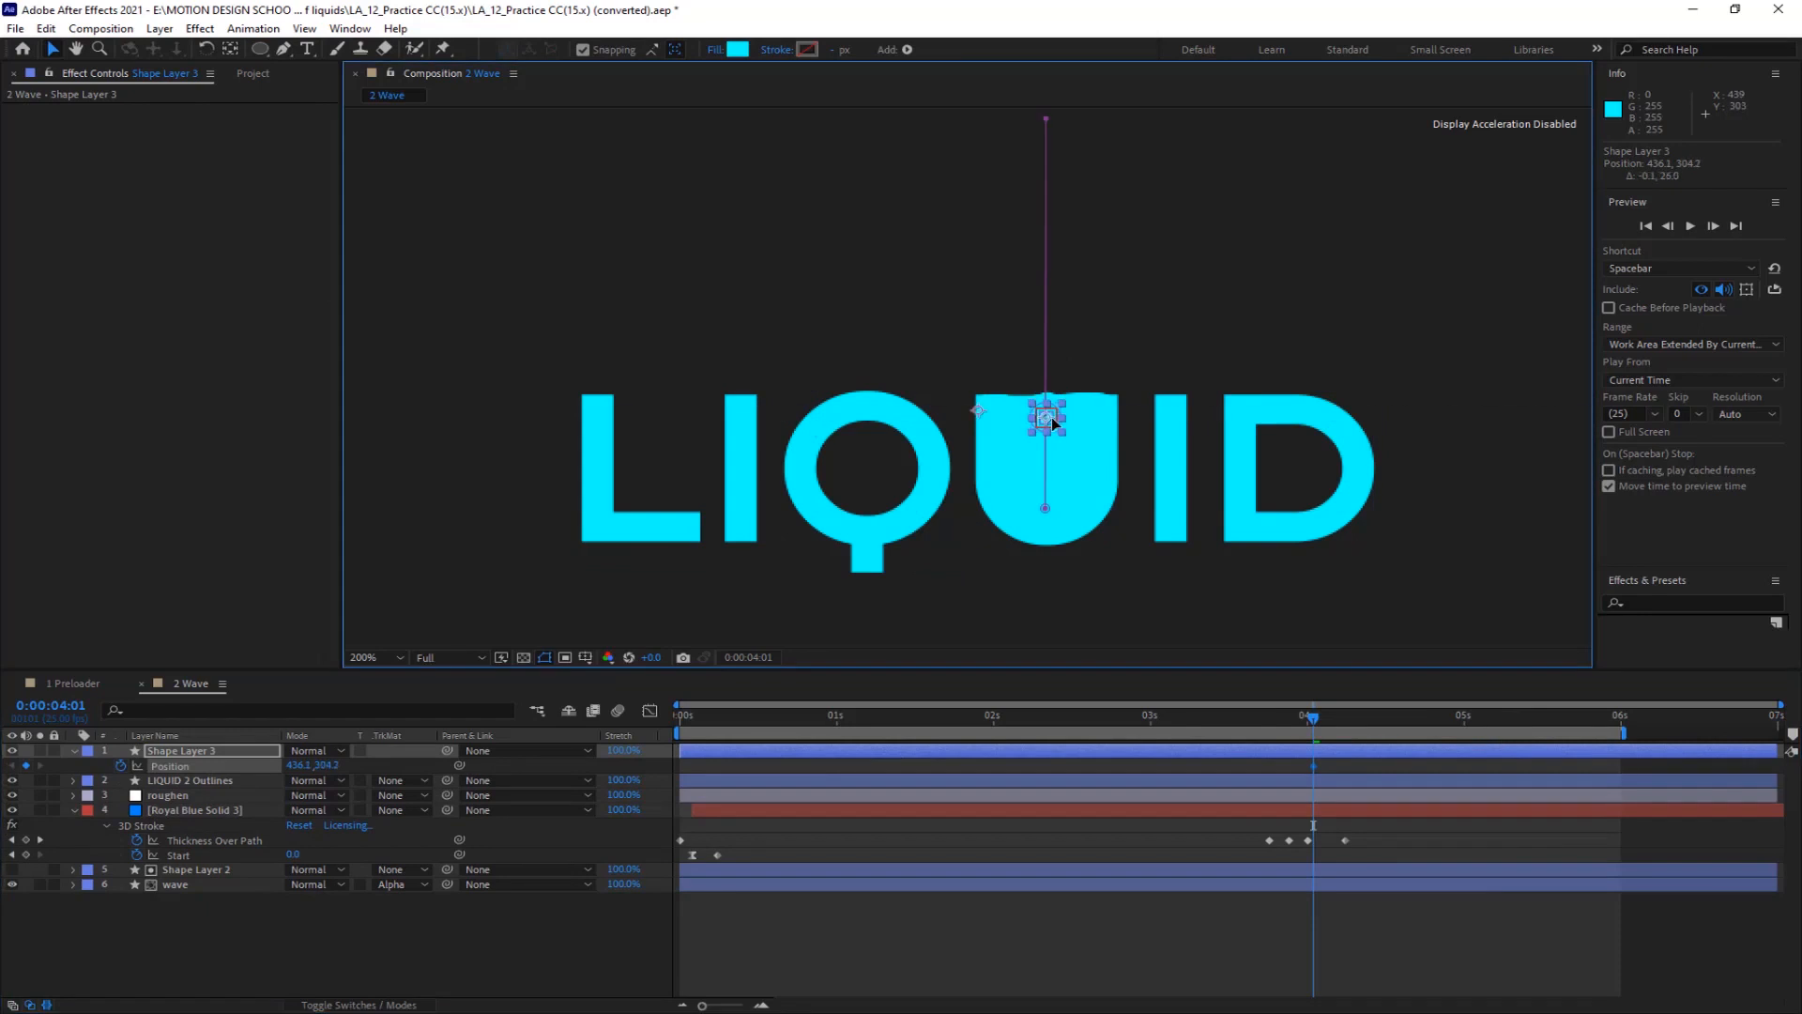
Keyframe the circle above the U at 0:00:04:04, about 436.1, 278.7, and back inside the liquid at 0:00:04:06, about 436.1, 306.7
drag(1313, 718, 1332, 722)
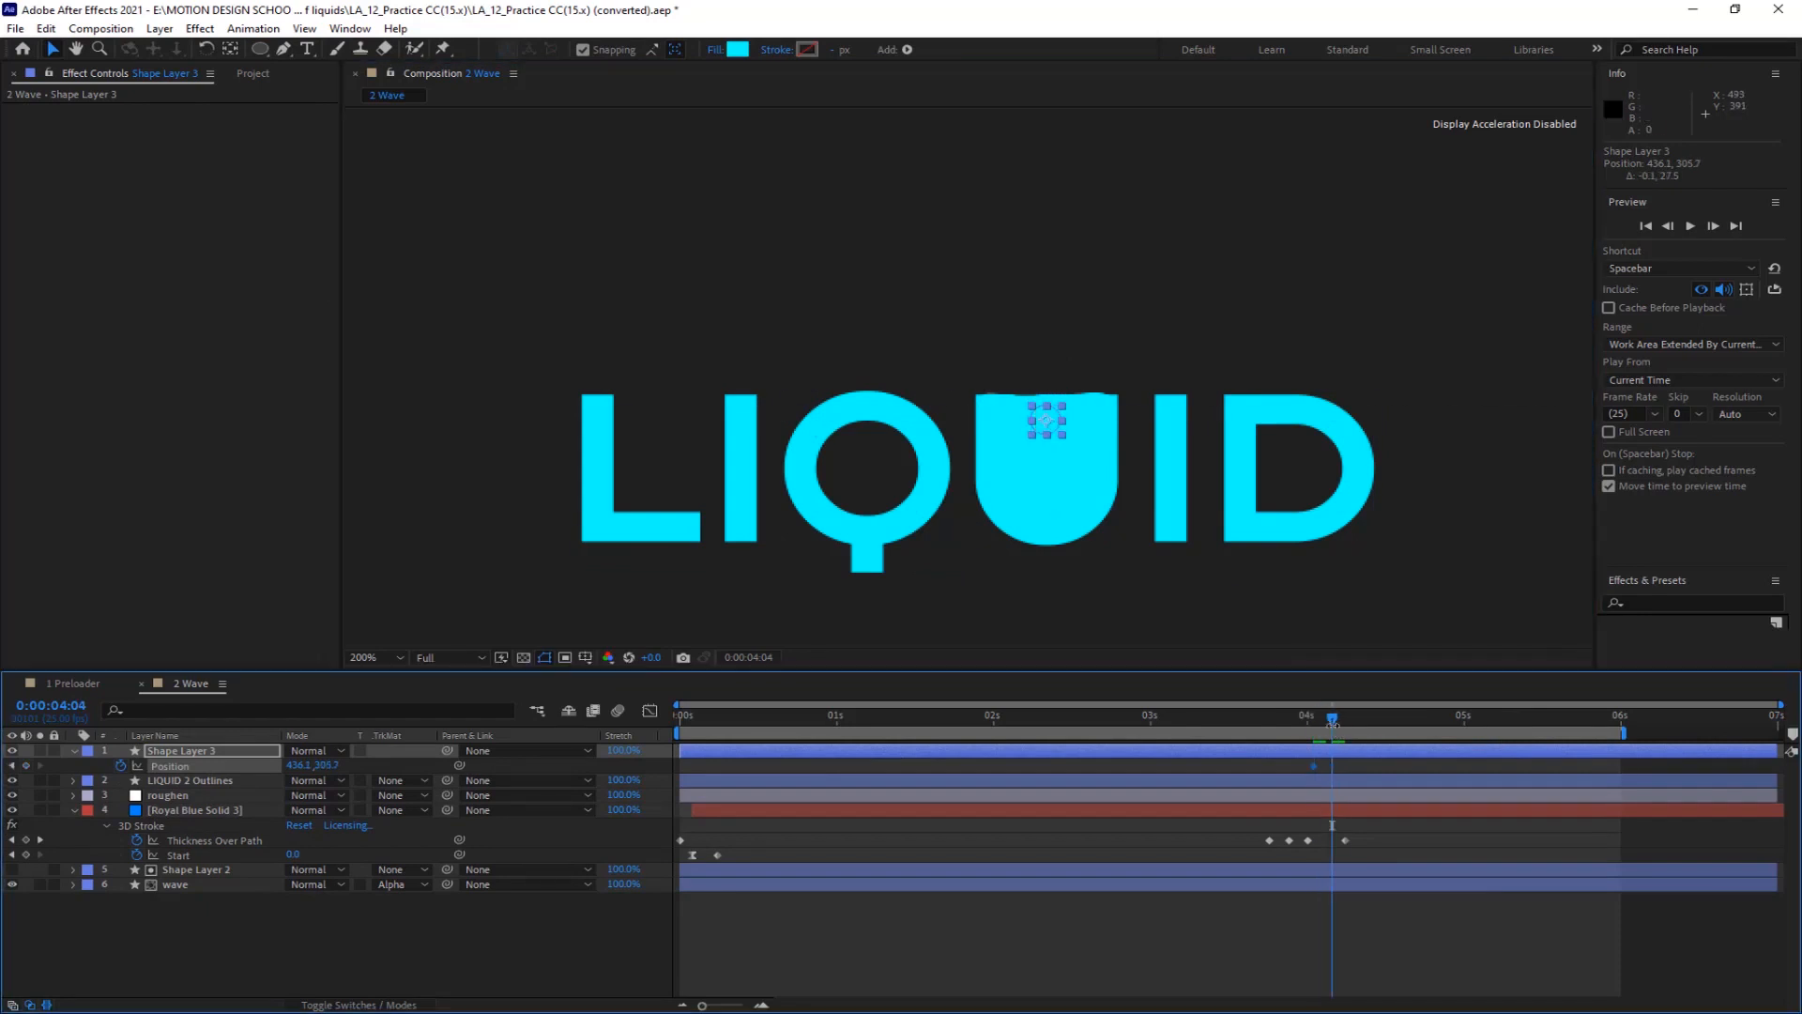
drag(1046, 414, 1047, 367)
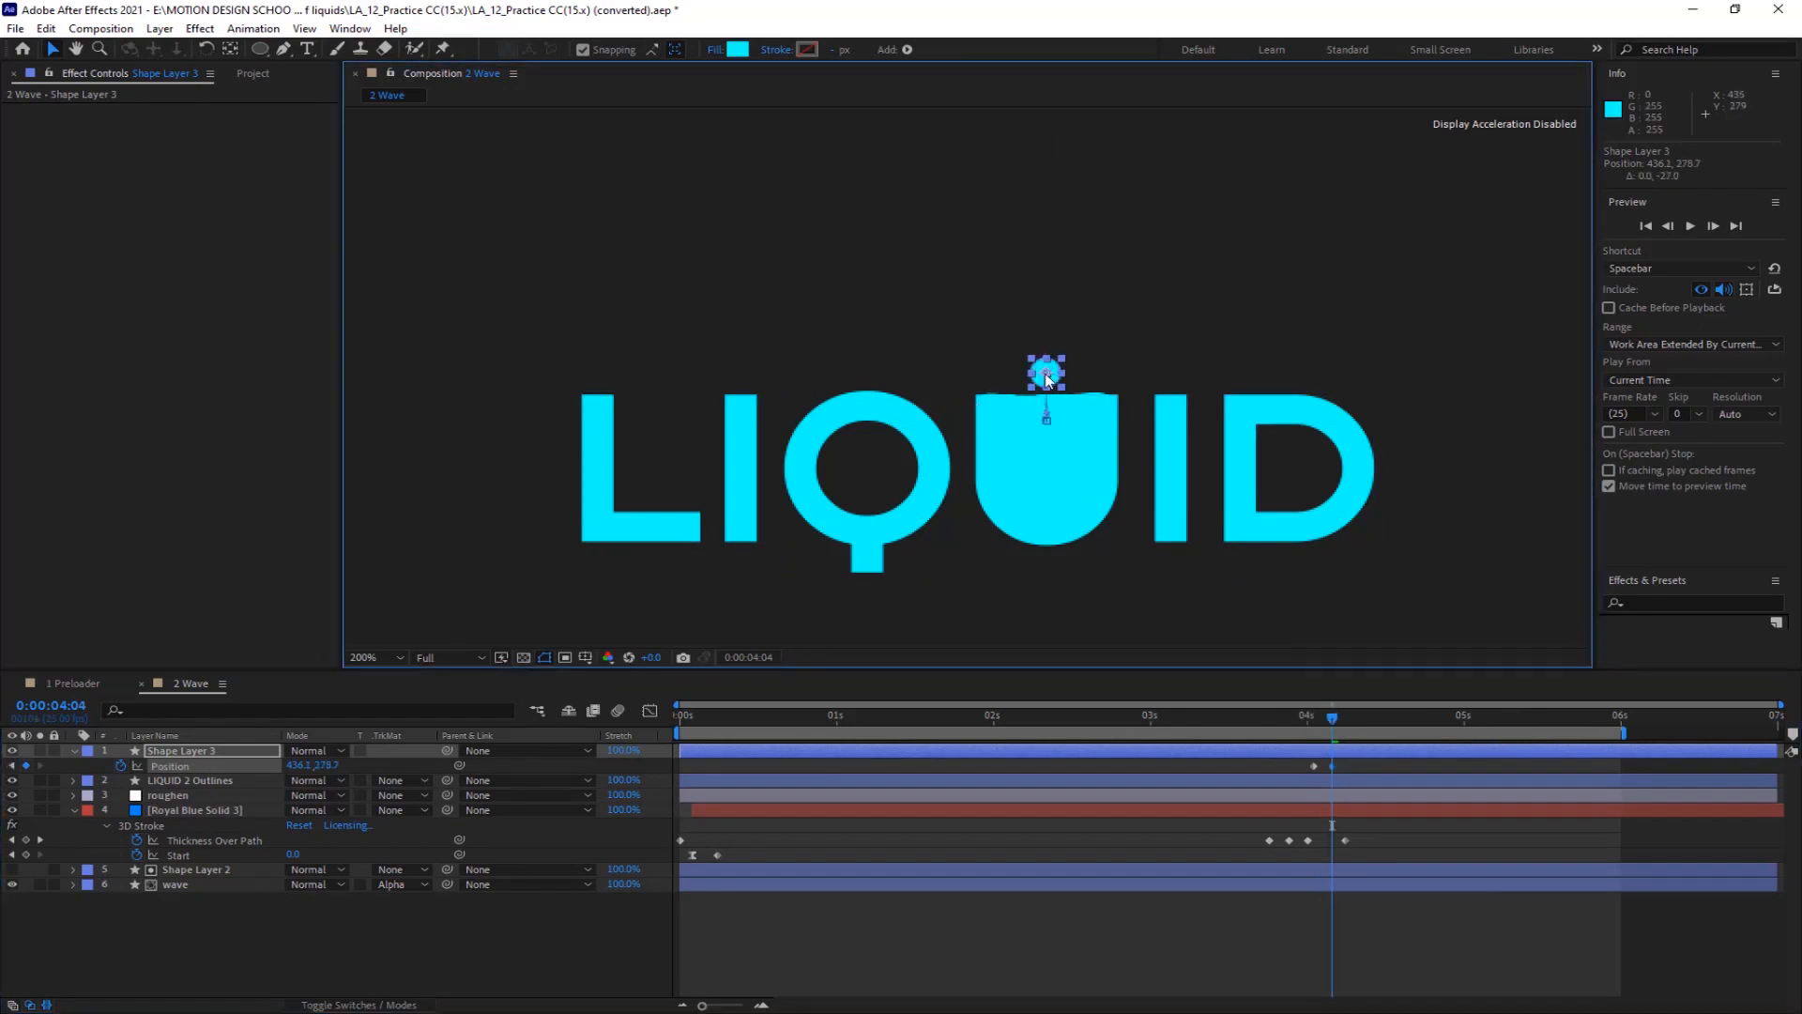
drag(1330, 717, 1344, 717)
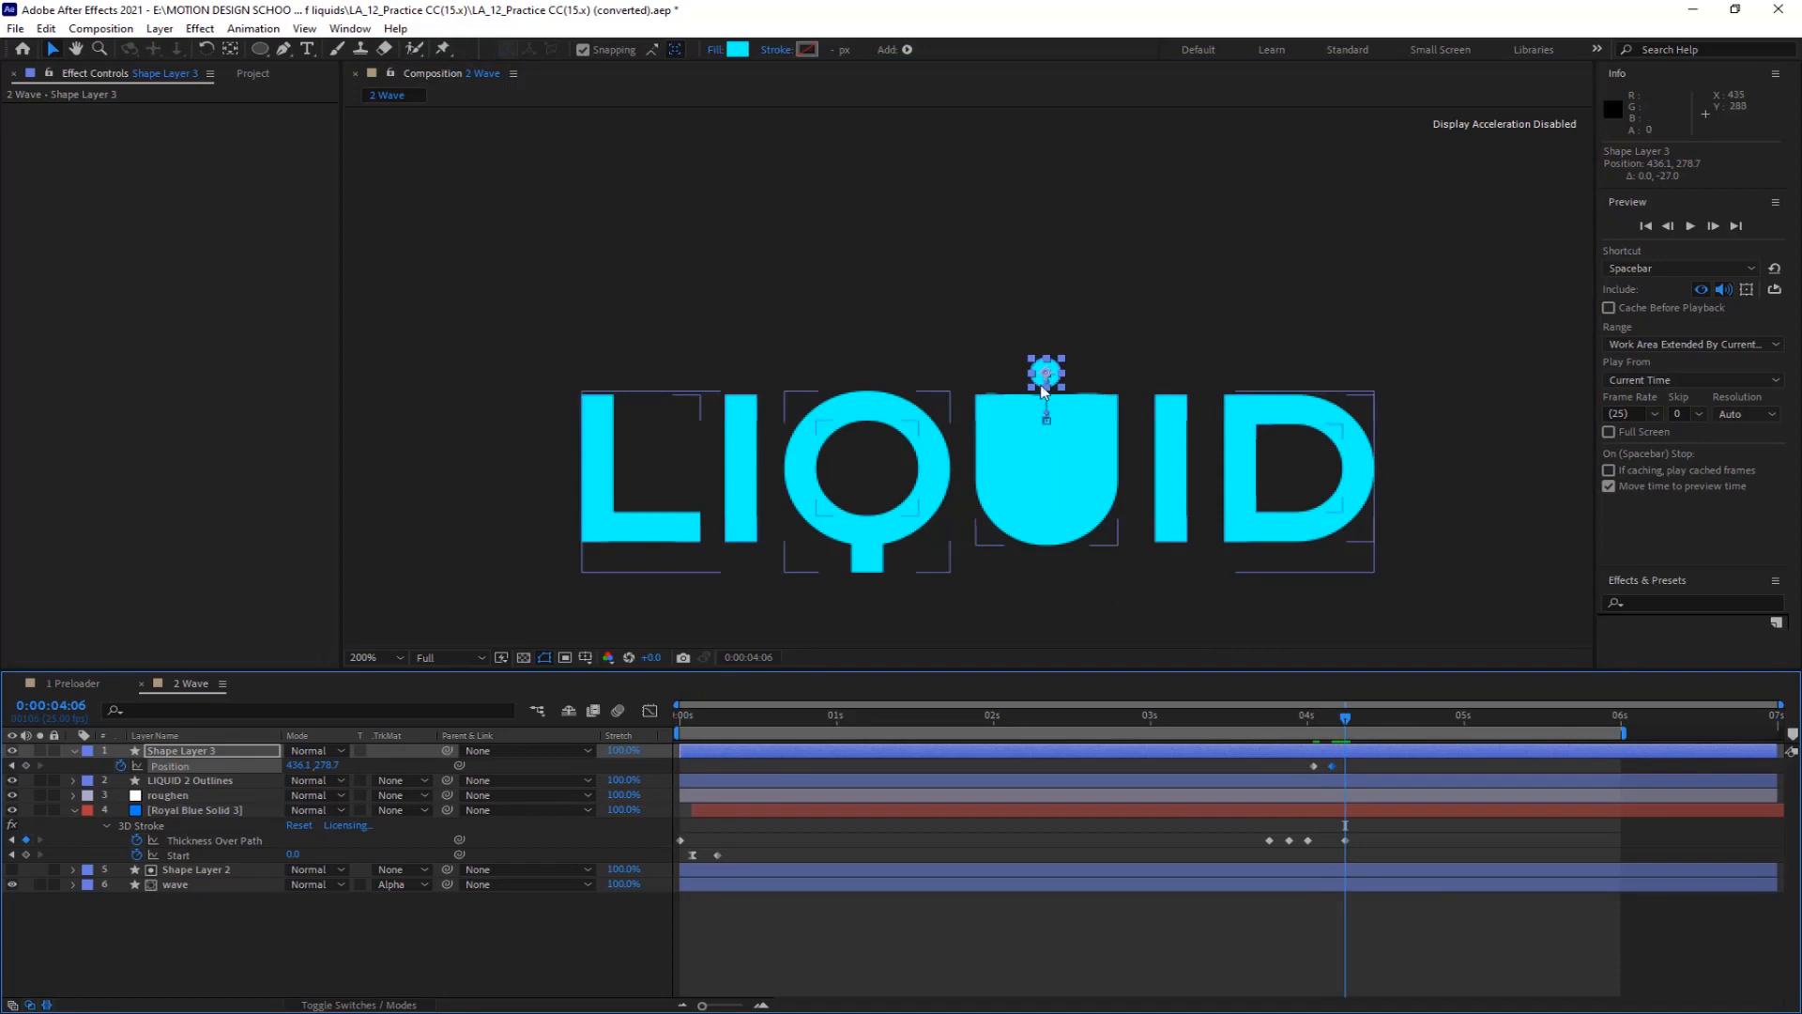
drag(1047, 373, 1049, 427)
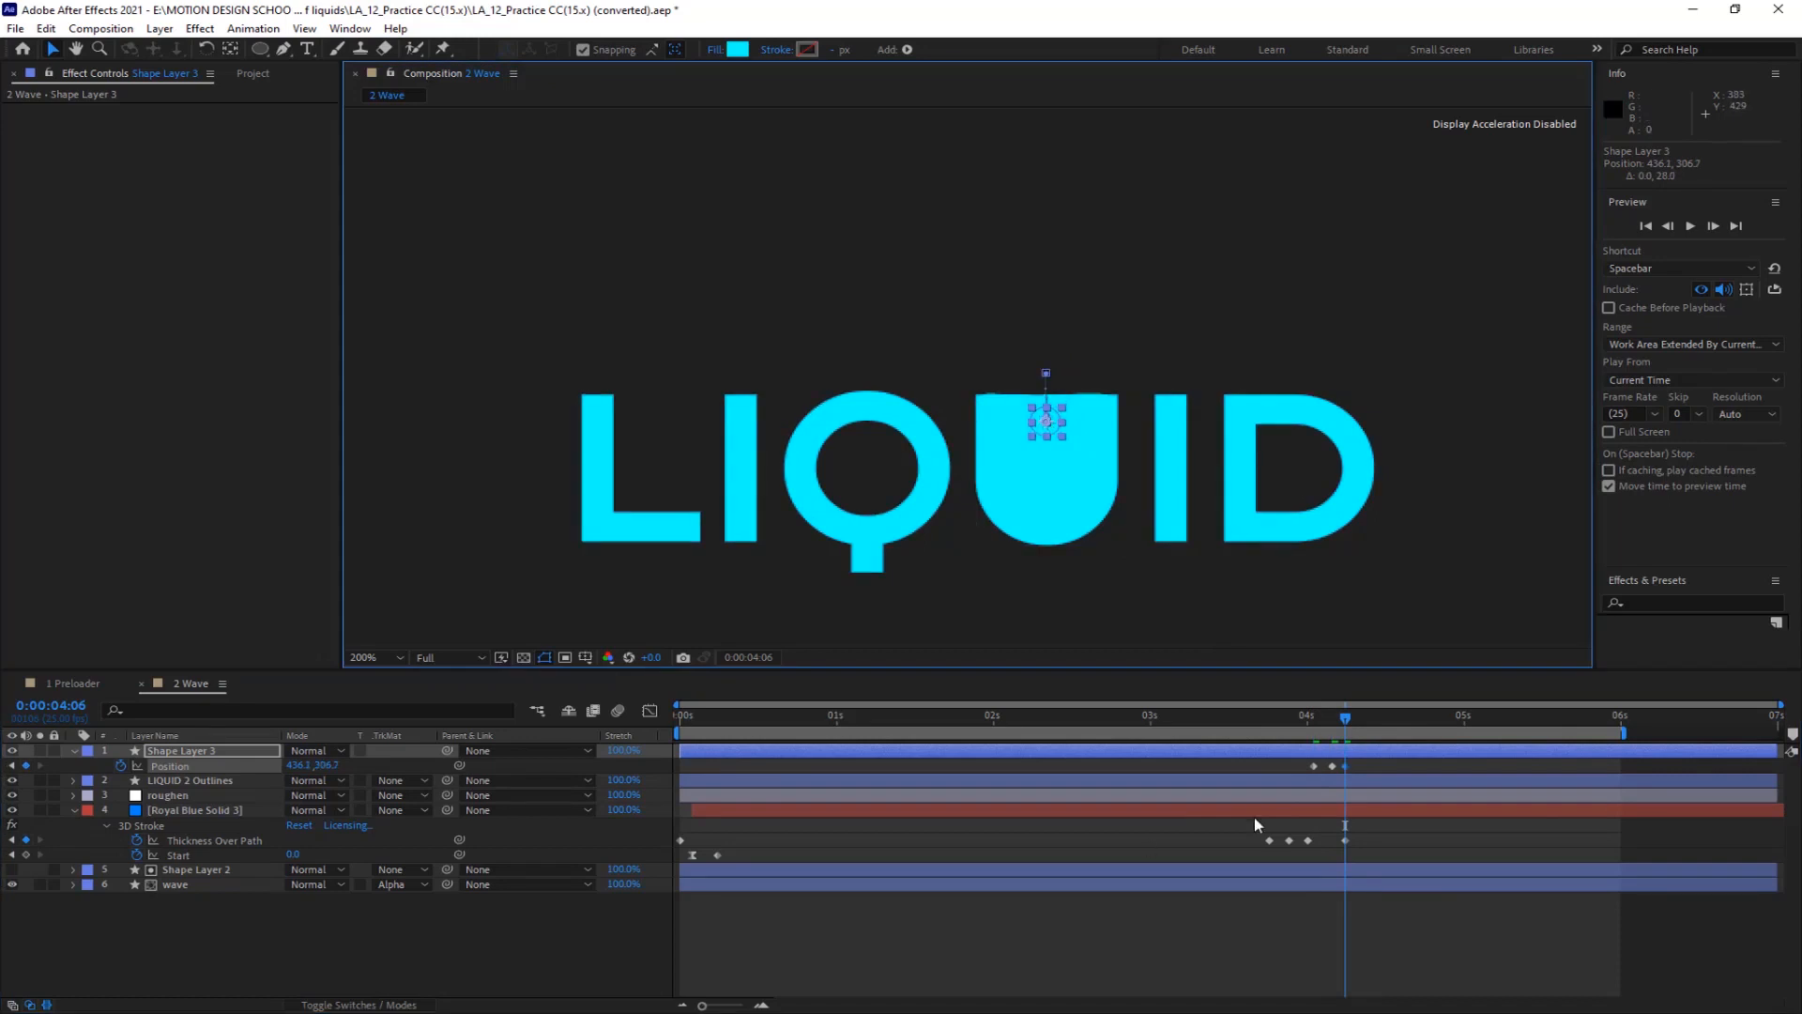
Keyframe the circle's Scale at 78, 100% at 0:00:04:04 and back to 100, 100% at 0:00:04:06
drag(1347, 718, 1333, 724)
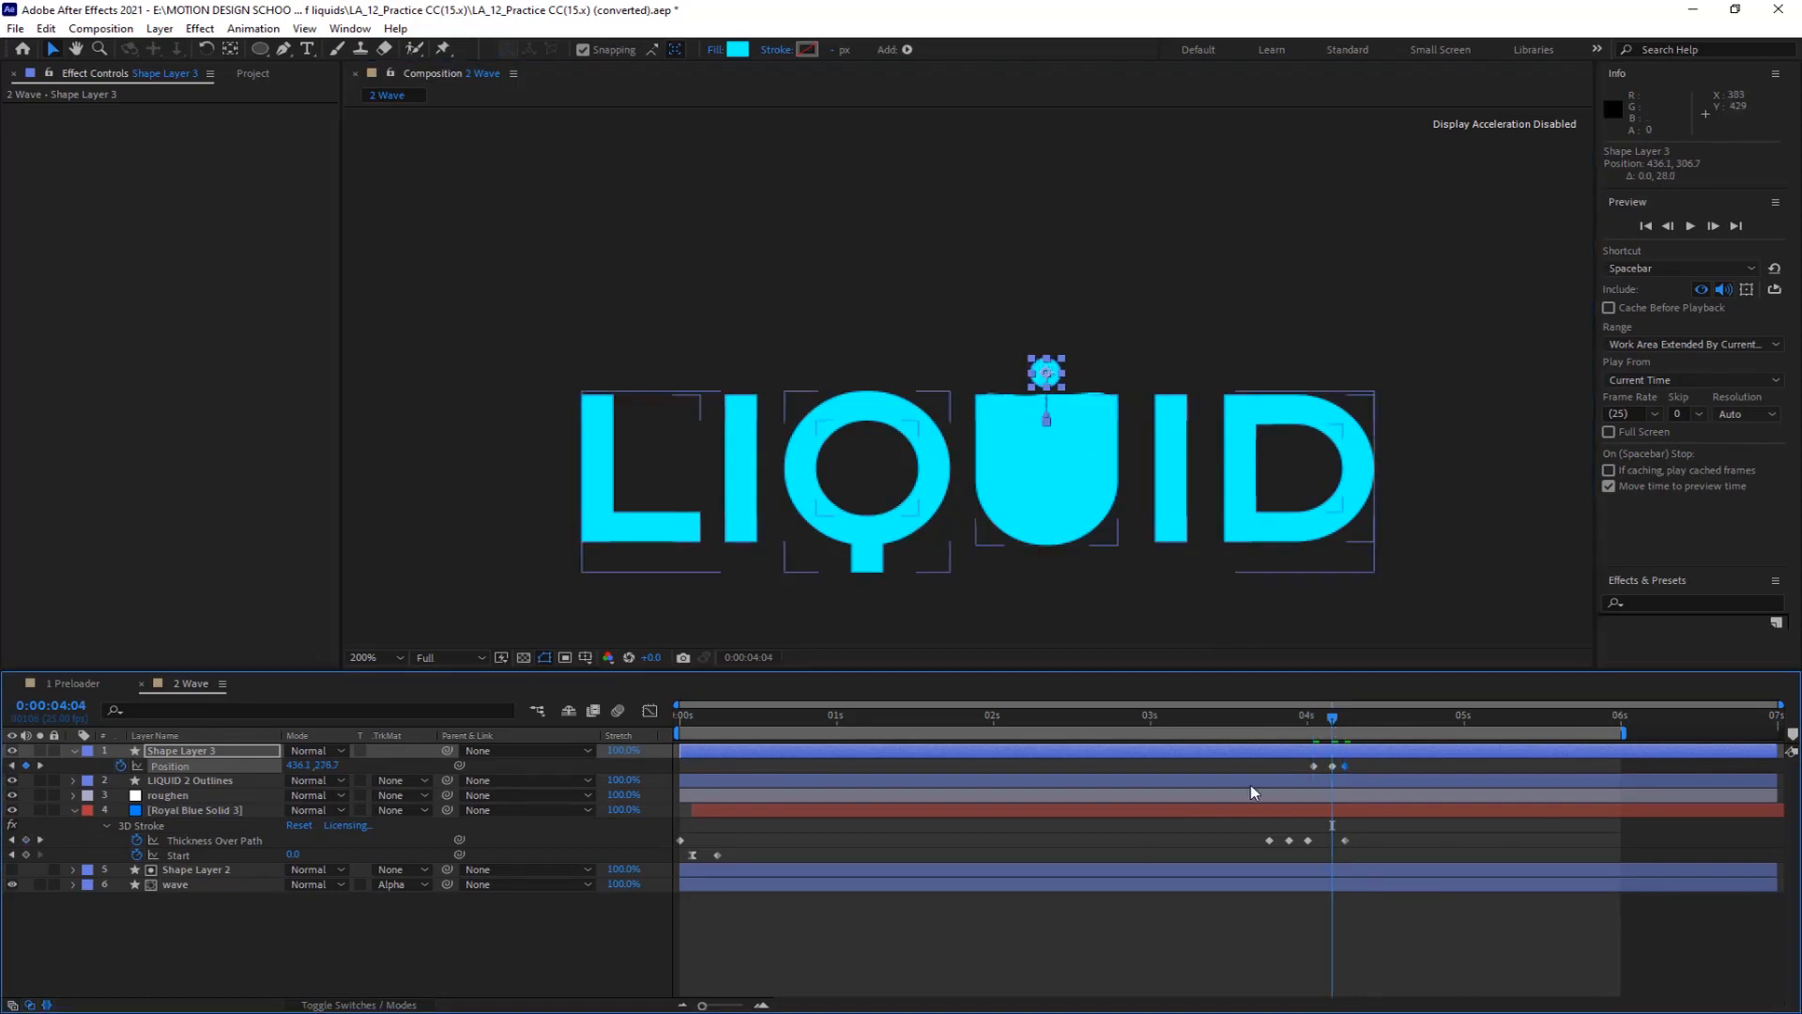
key(shift+s)
click(121, 780)
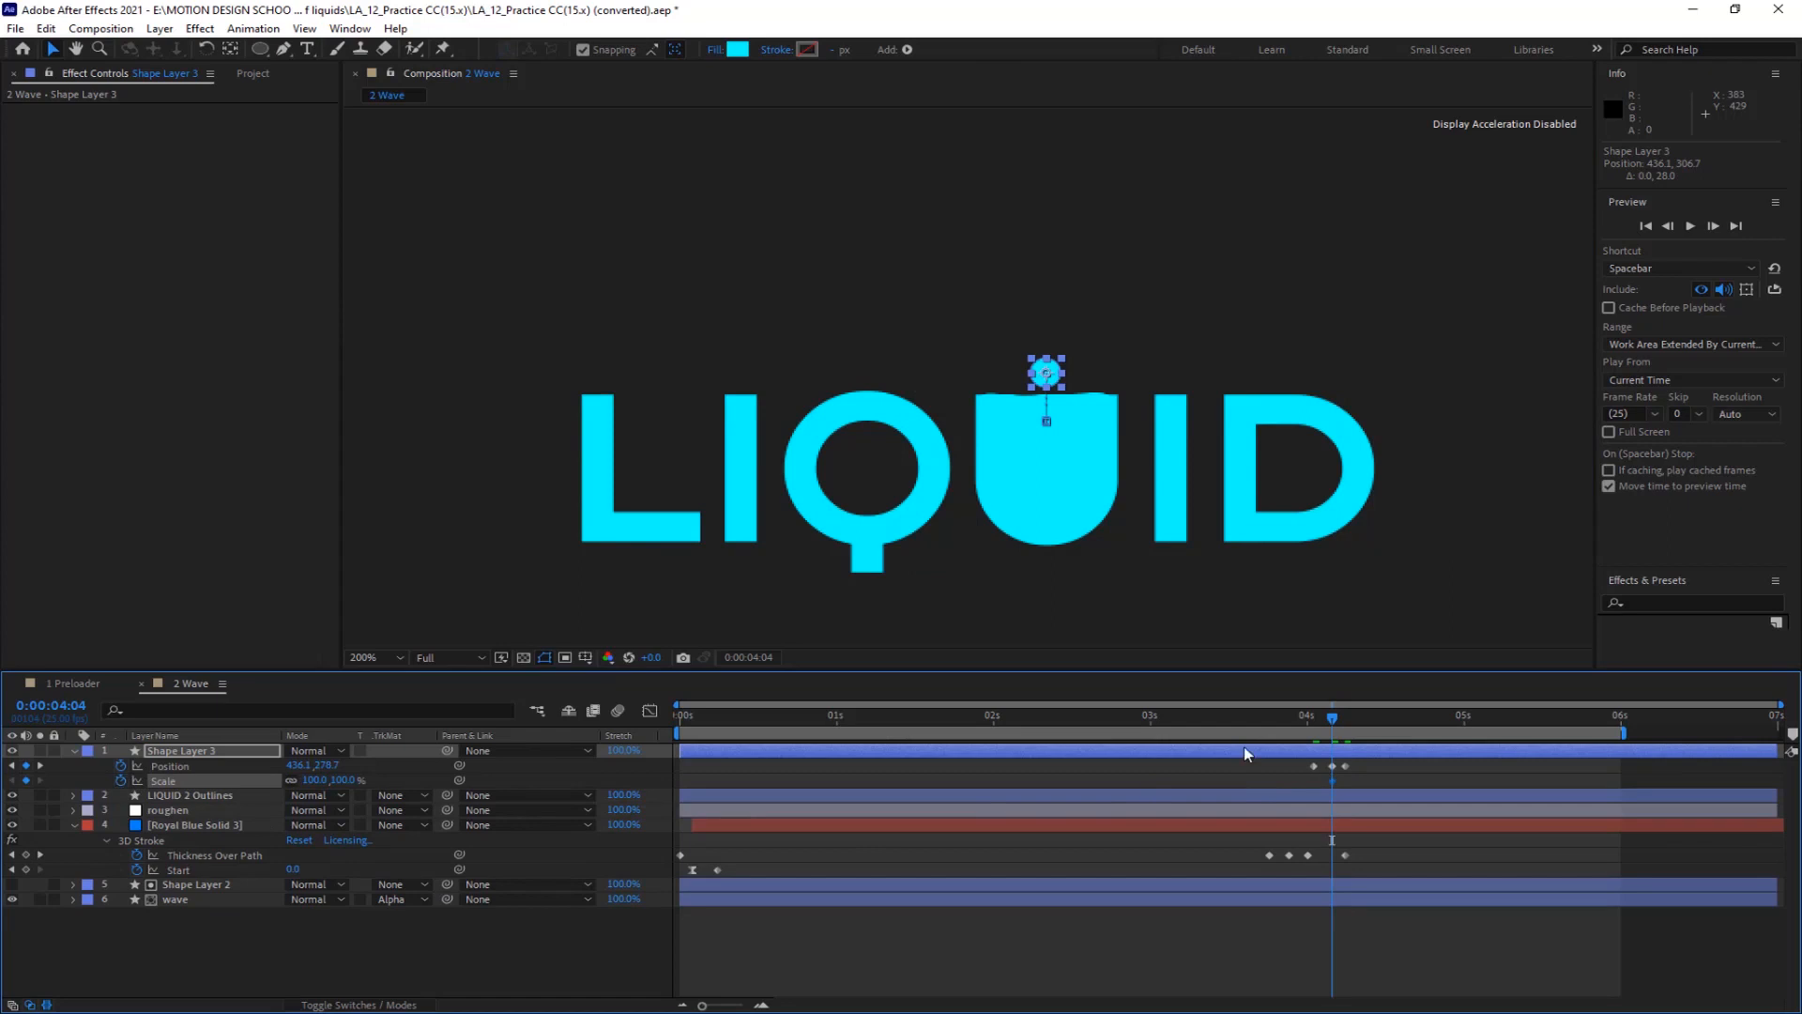
drag(320, 785, 305, 780)
click(1346, 716)
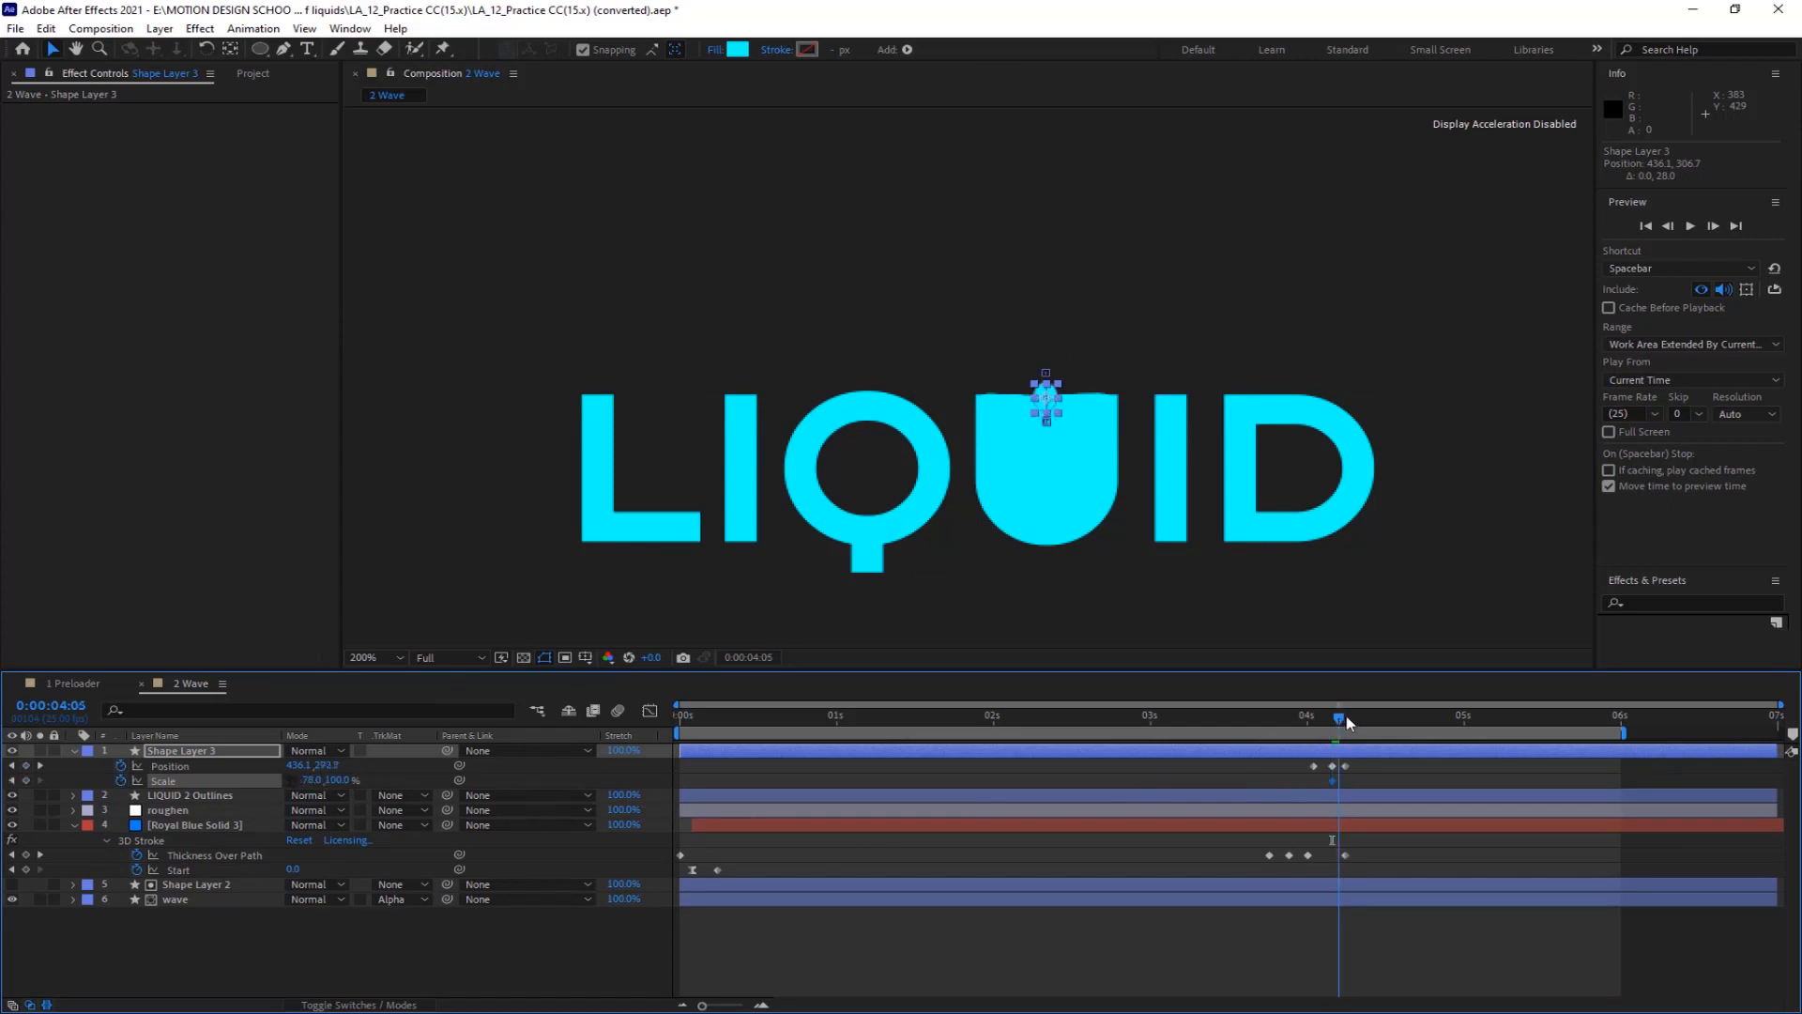
click(316, 780)
text(100)
key(Return)
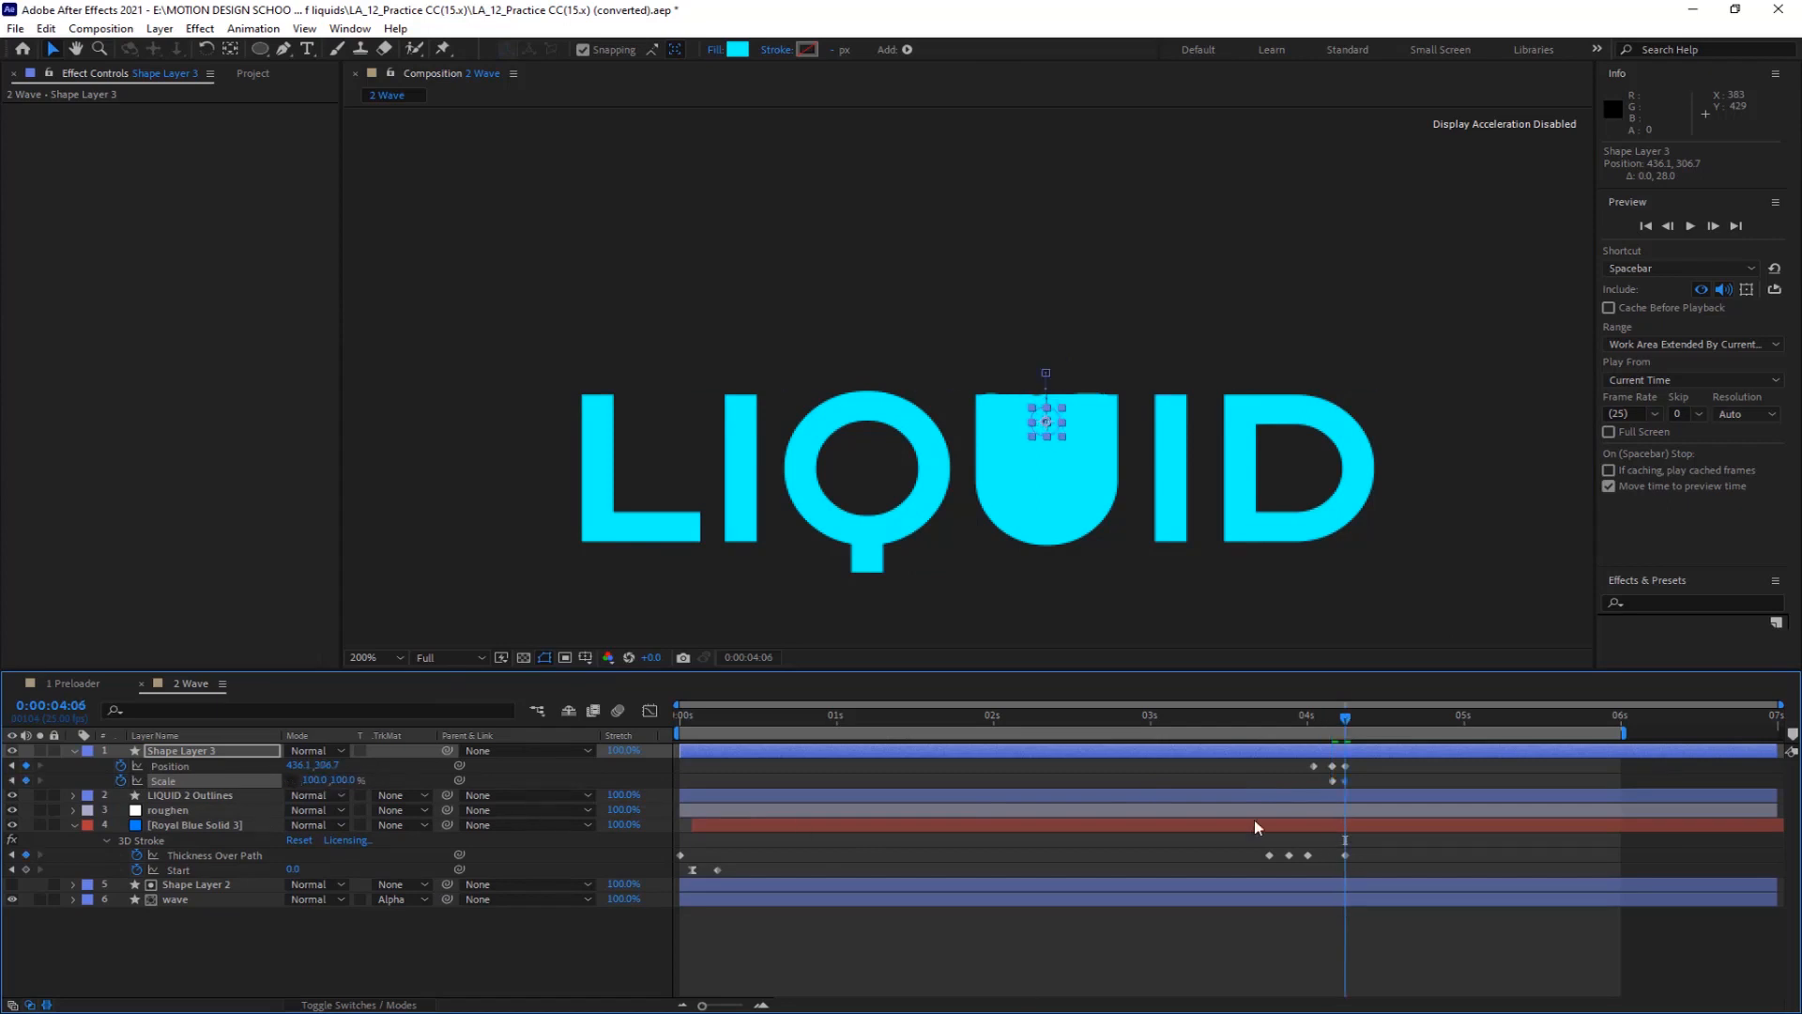
Start the circle layer at 0:00:03:22, move its first two Position keyframes and first Scale keyframe three frames earlier, and preview
mouse_move(1343, 718)
mouse_down()
mouse_move(1299, 718)
mouse_move(1361, 719)
mouse_move(1541, 805)
mouse_move(1470, 717)
mouse_move(1331, 723)
mouse_move(1348, 785)
mouse_move(1364, 780)
mouse_move(1294, 719)
mouse_move(1385, 800)
mouse_move(1295, 767)
mouse_move(614, 788)
mouse_move(1288, 749)
mouse_up()
key(space)
key(space)
key(space)
key(space)
click(679, 749)
drag(904, 717, 679, 717)
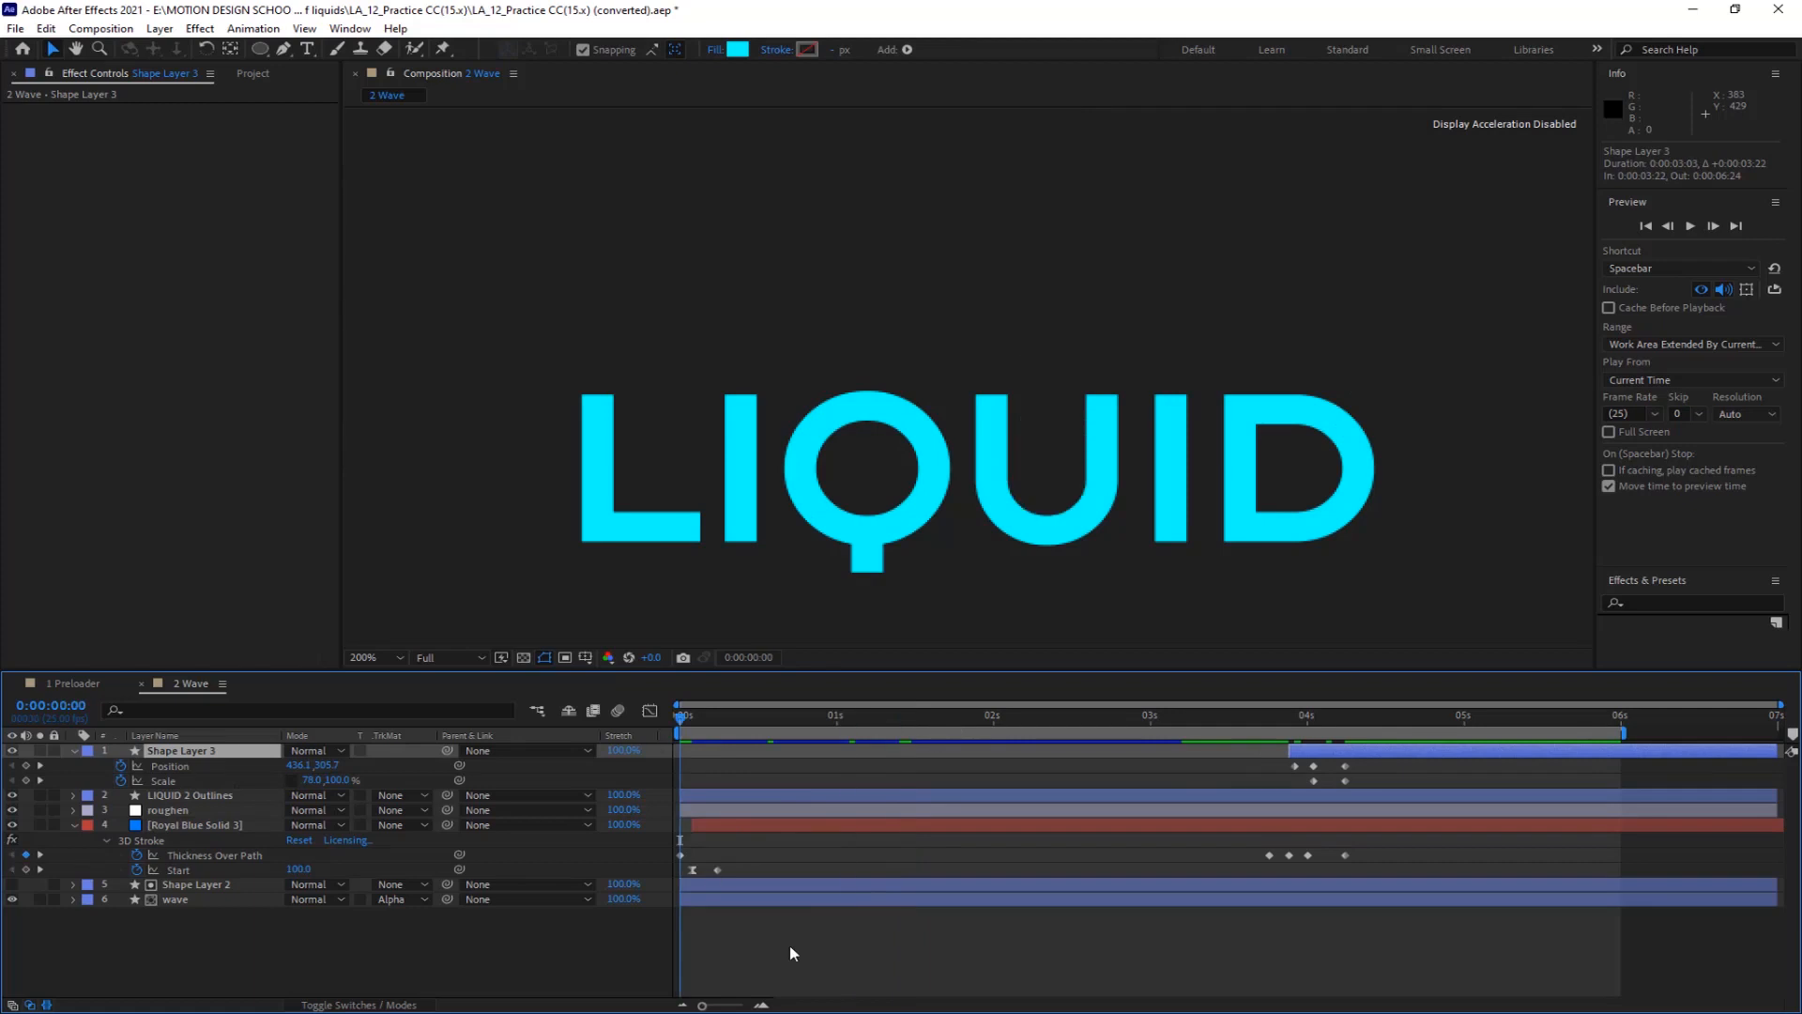
key(space)
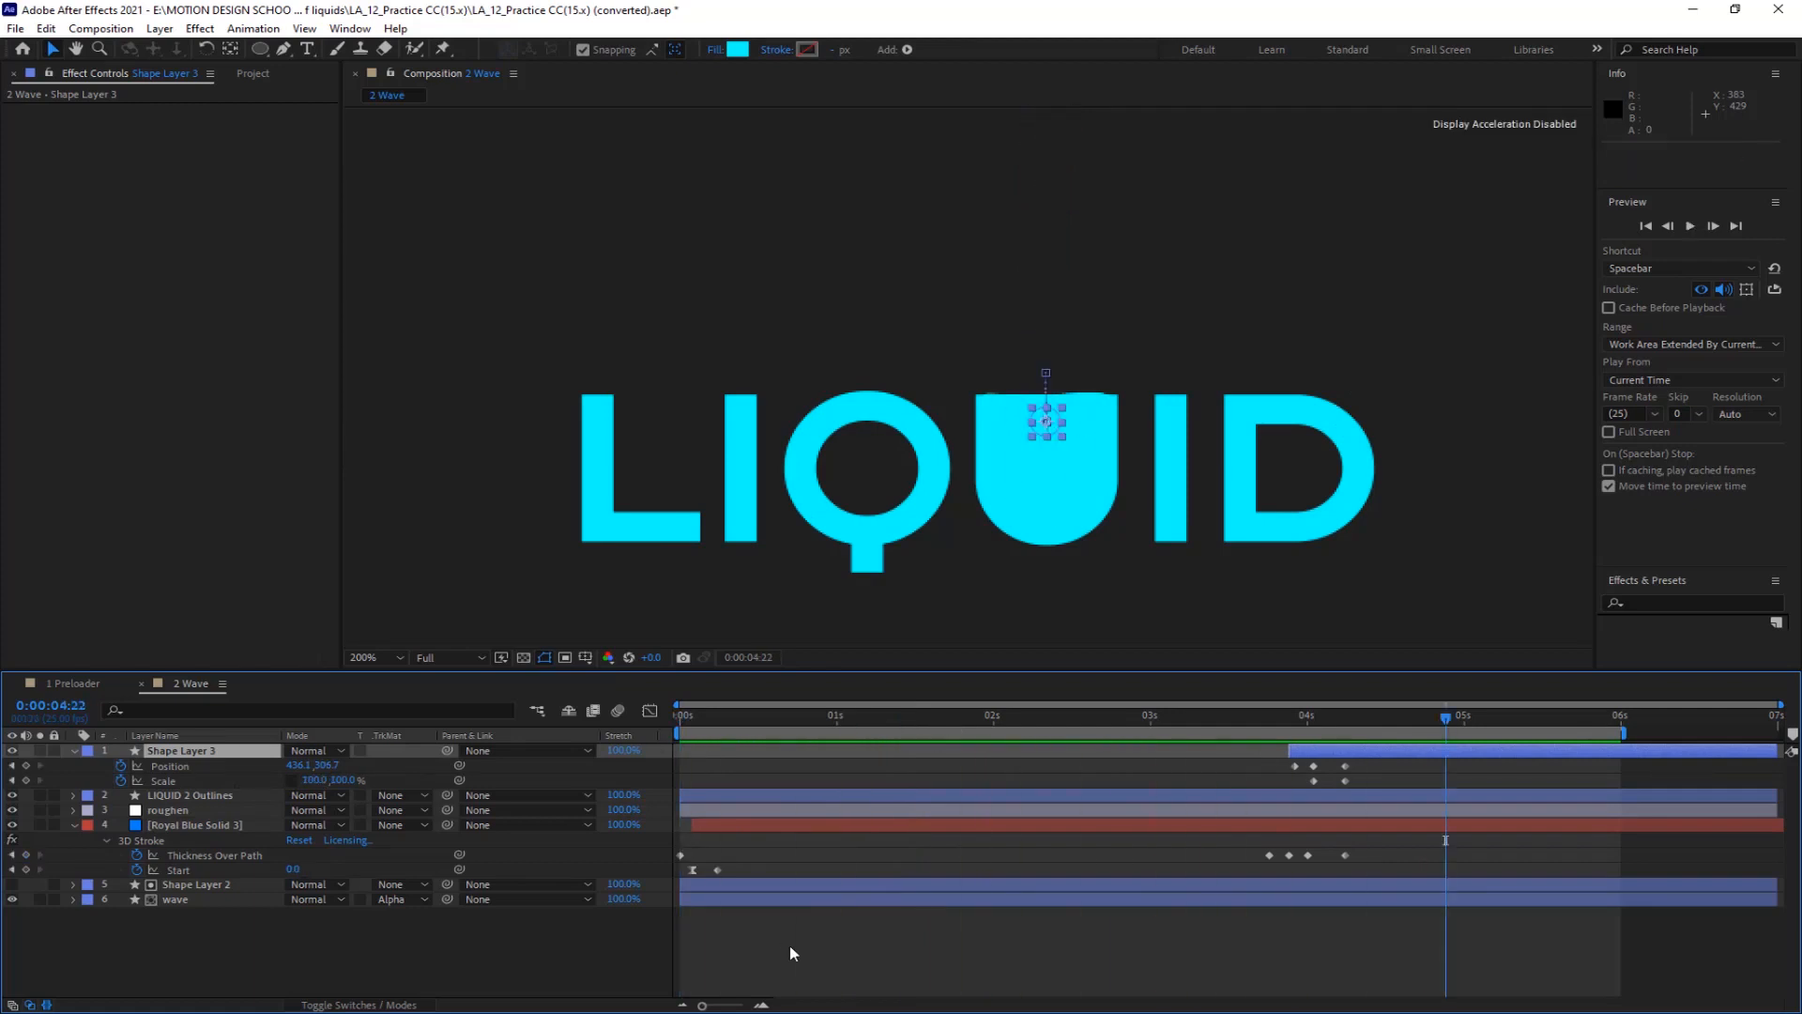
key(space)
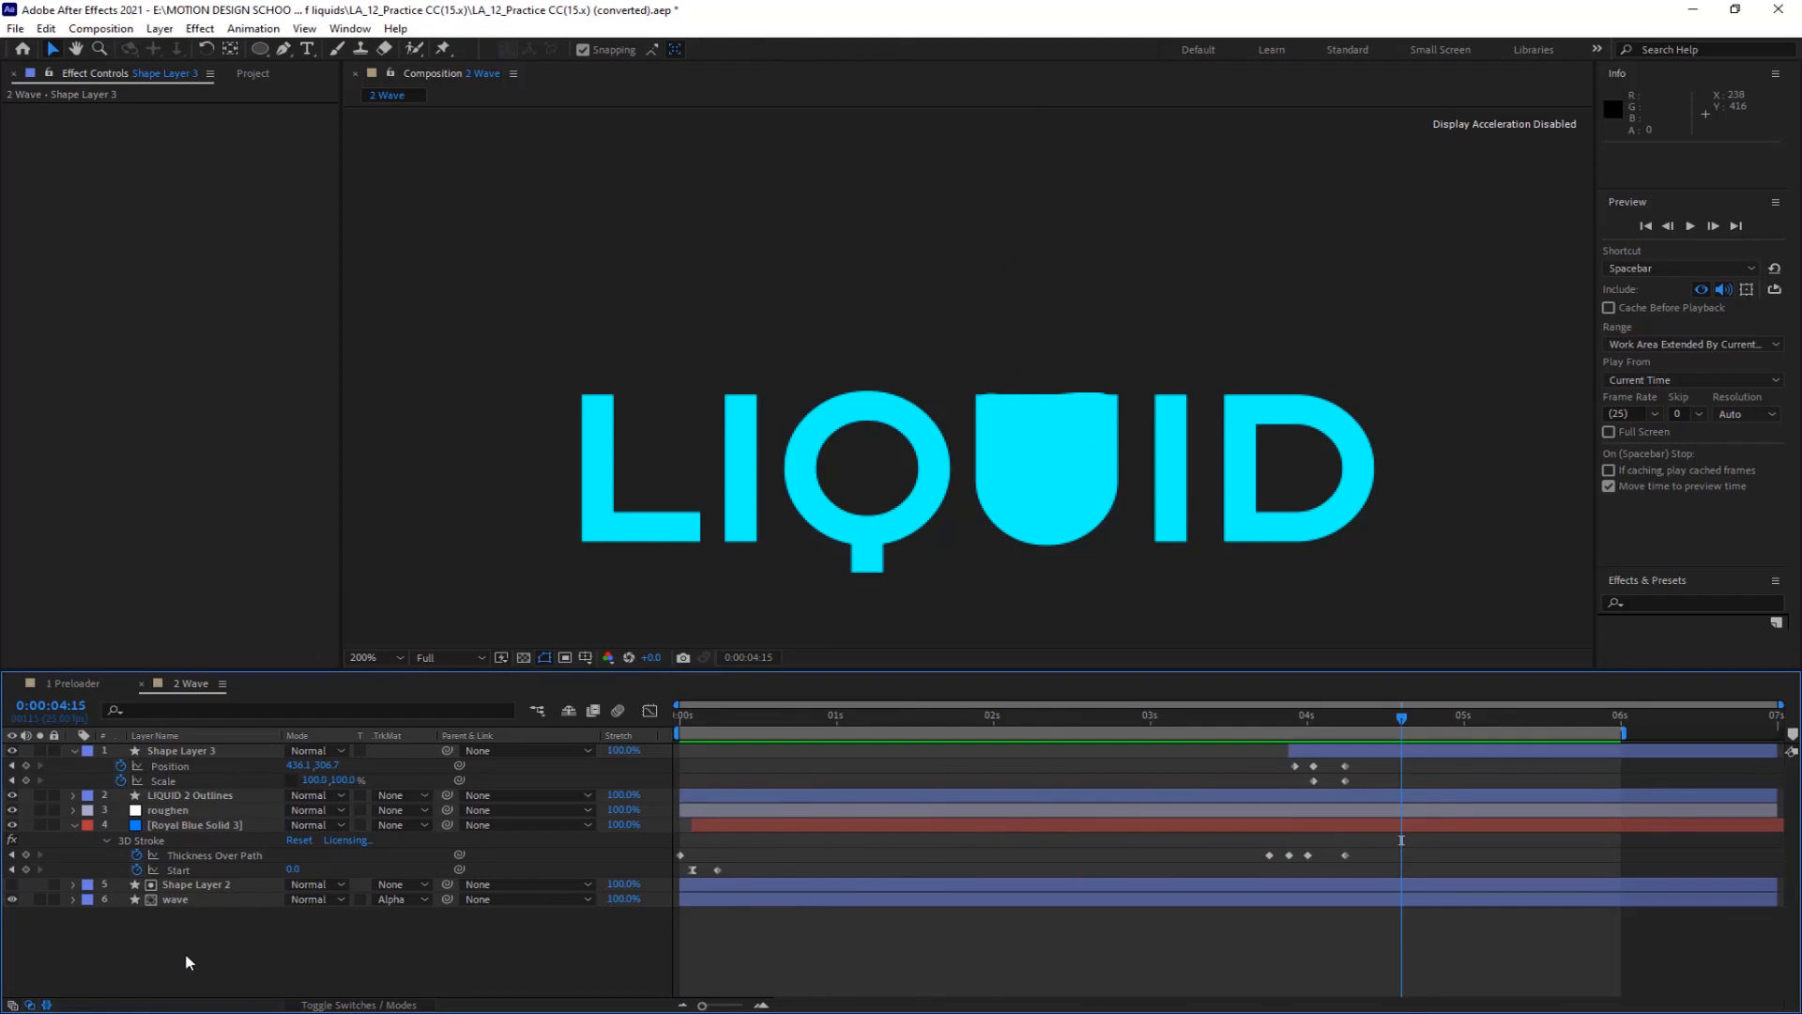
Apply the Ripple effect to the wave layer
click(217, 899)
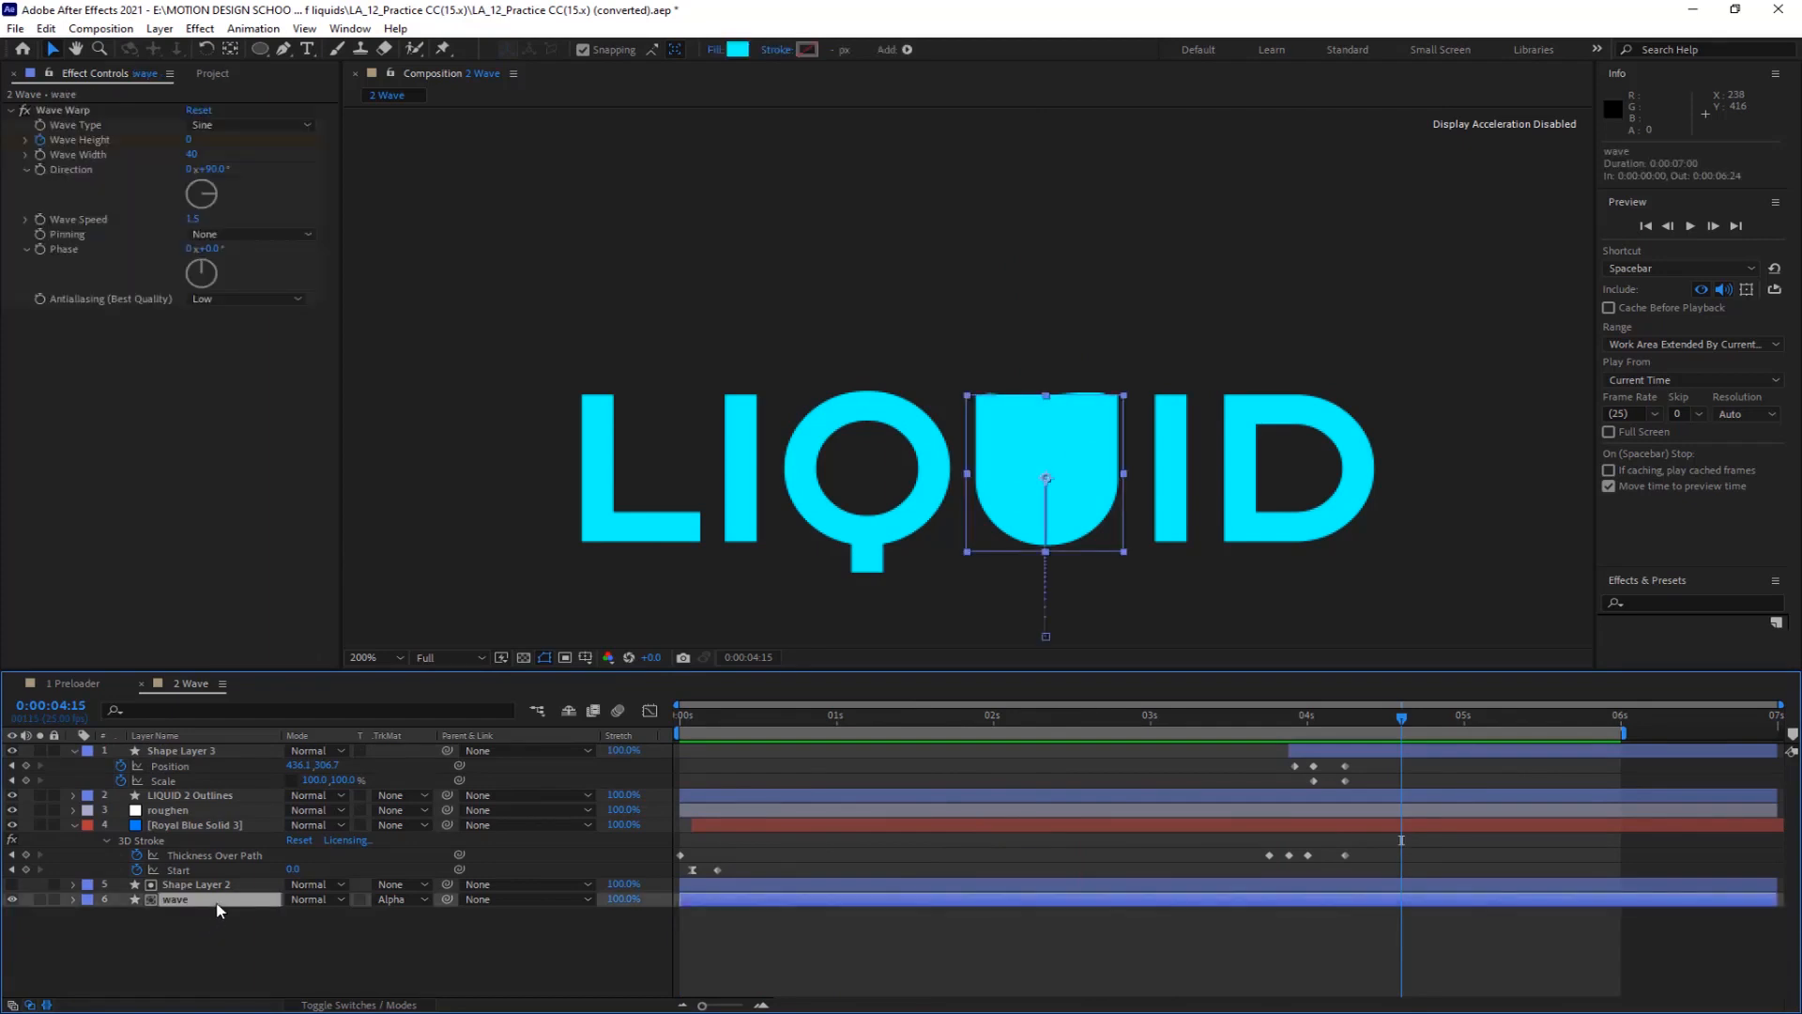
key(ctrl+space)
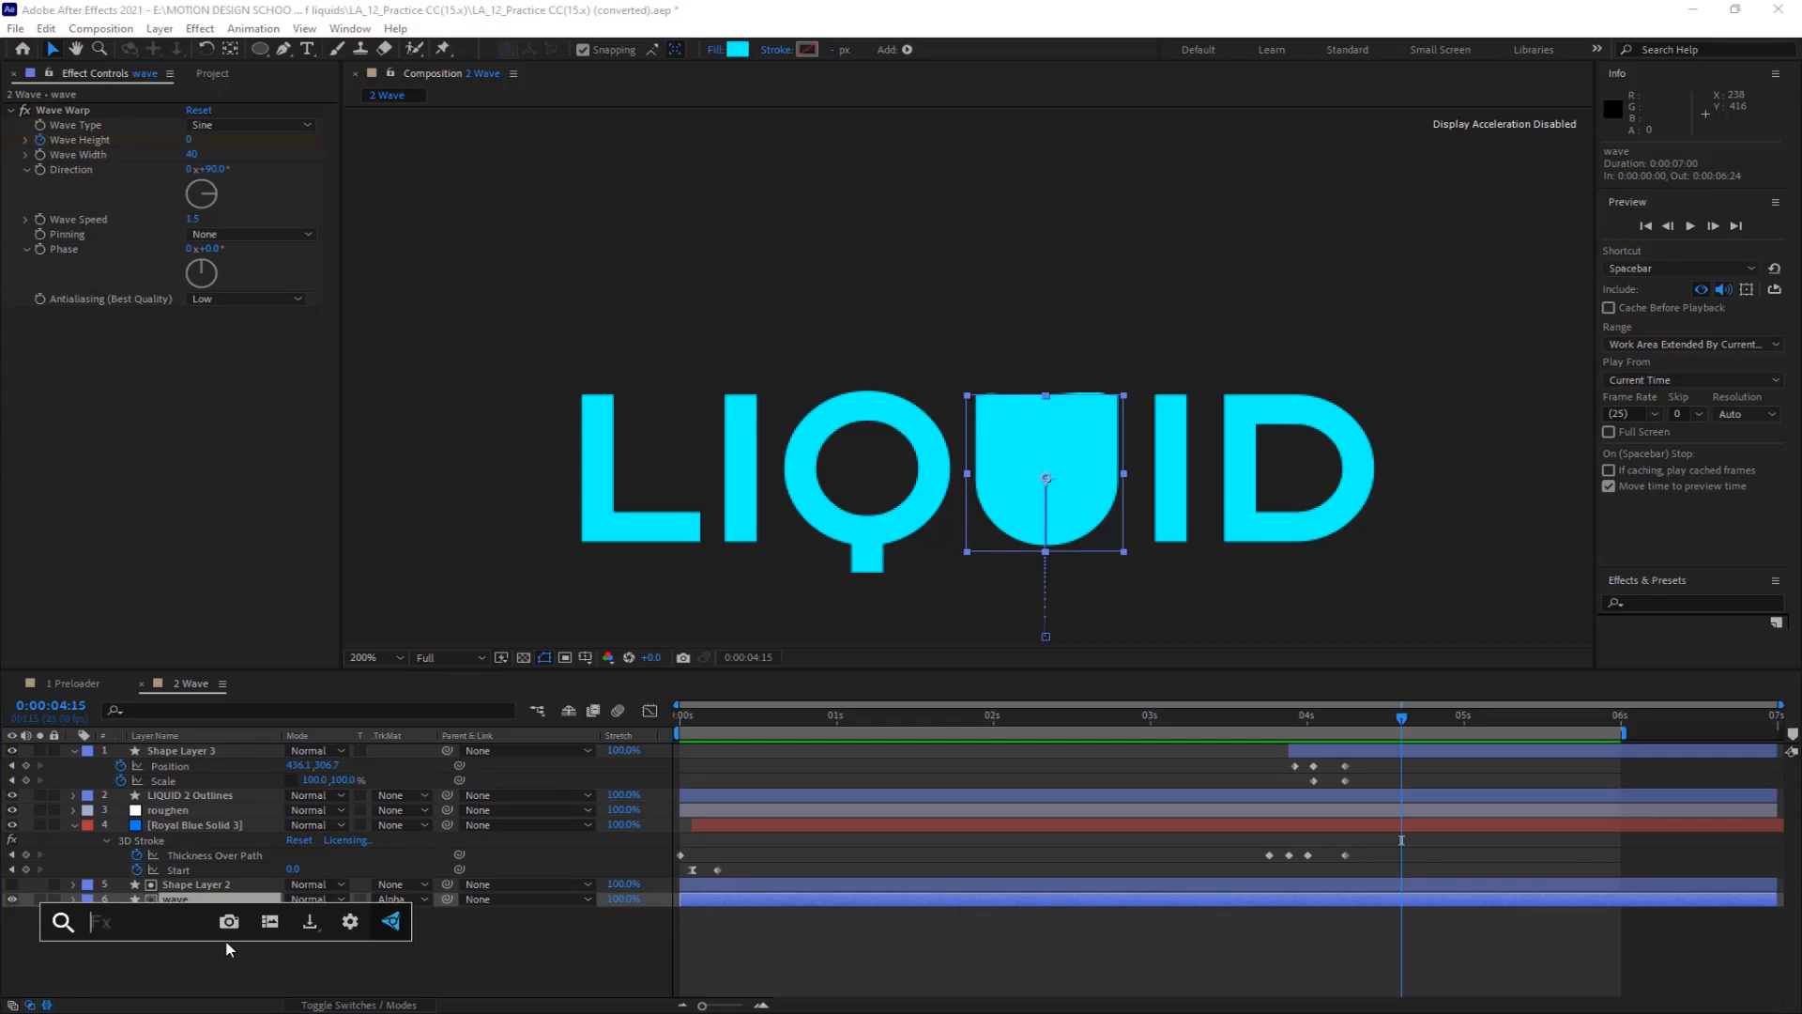
text(rippl)
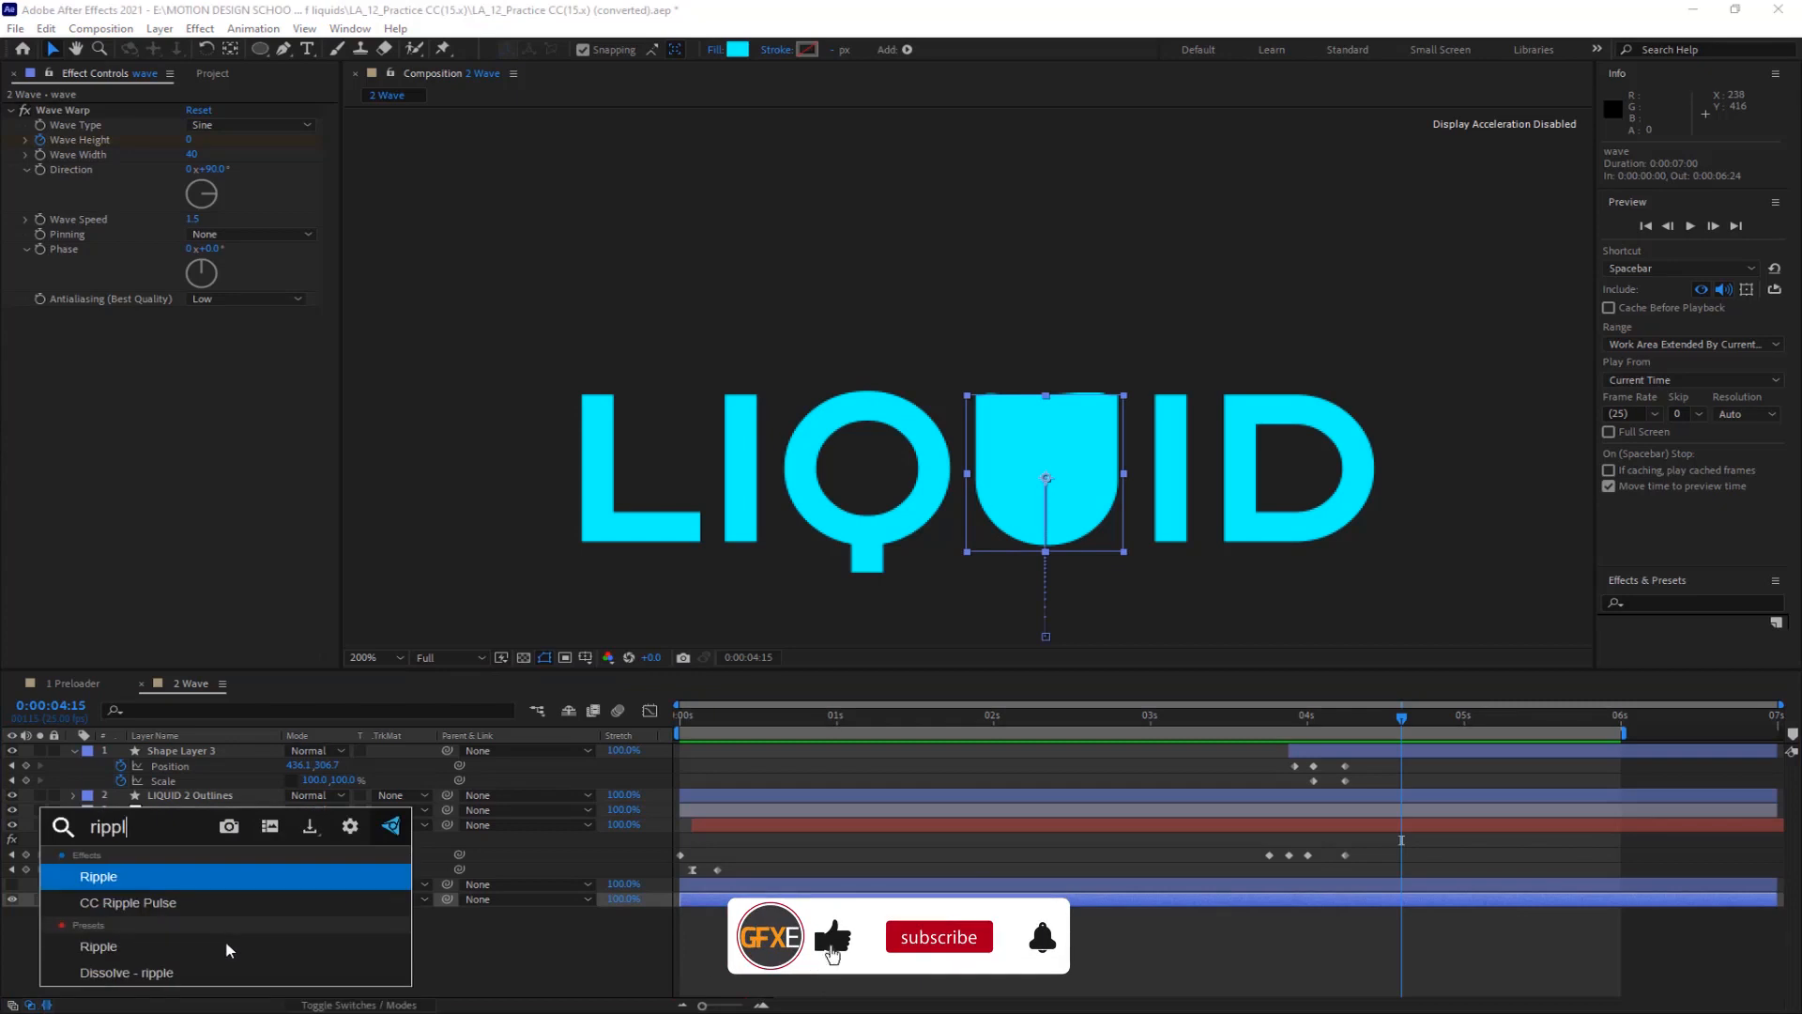
click(122, 877)
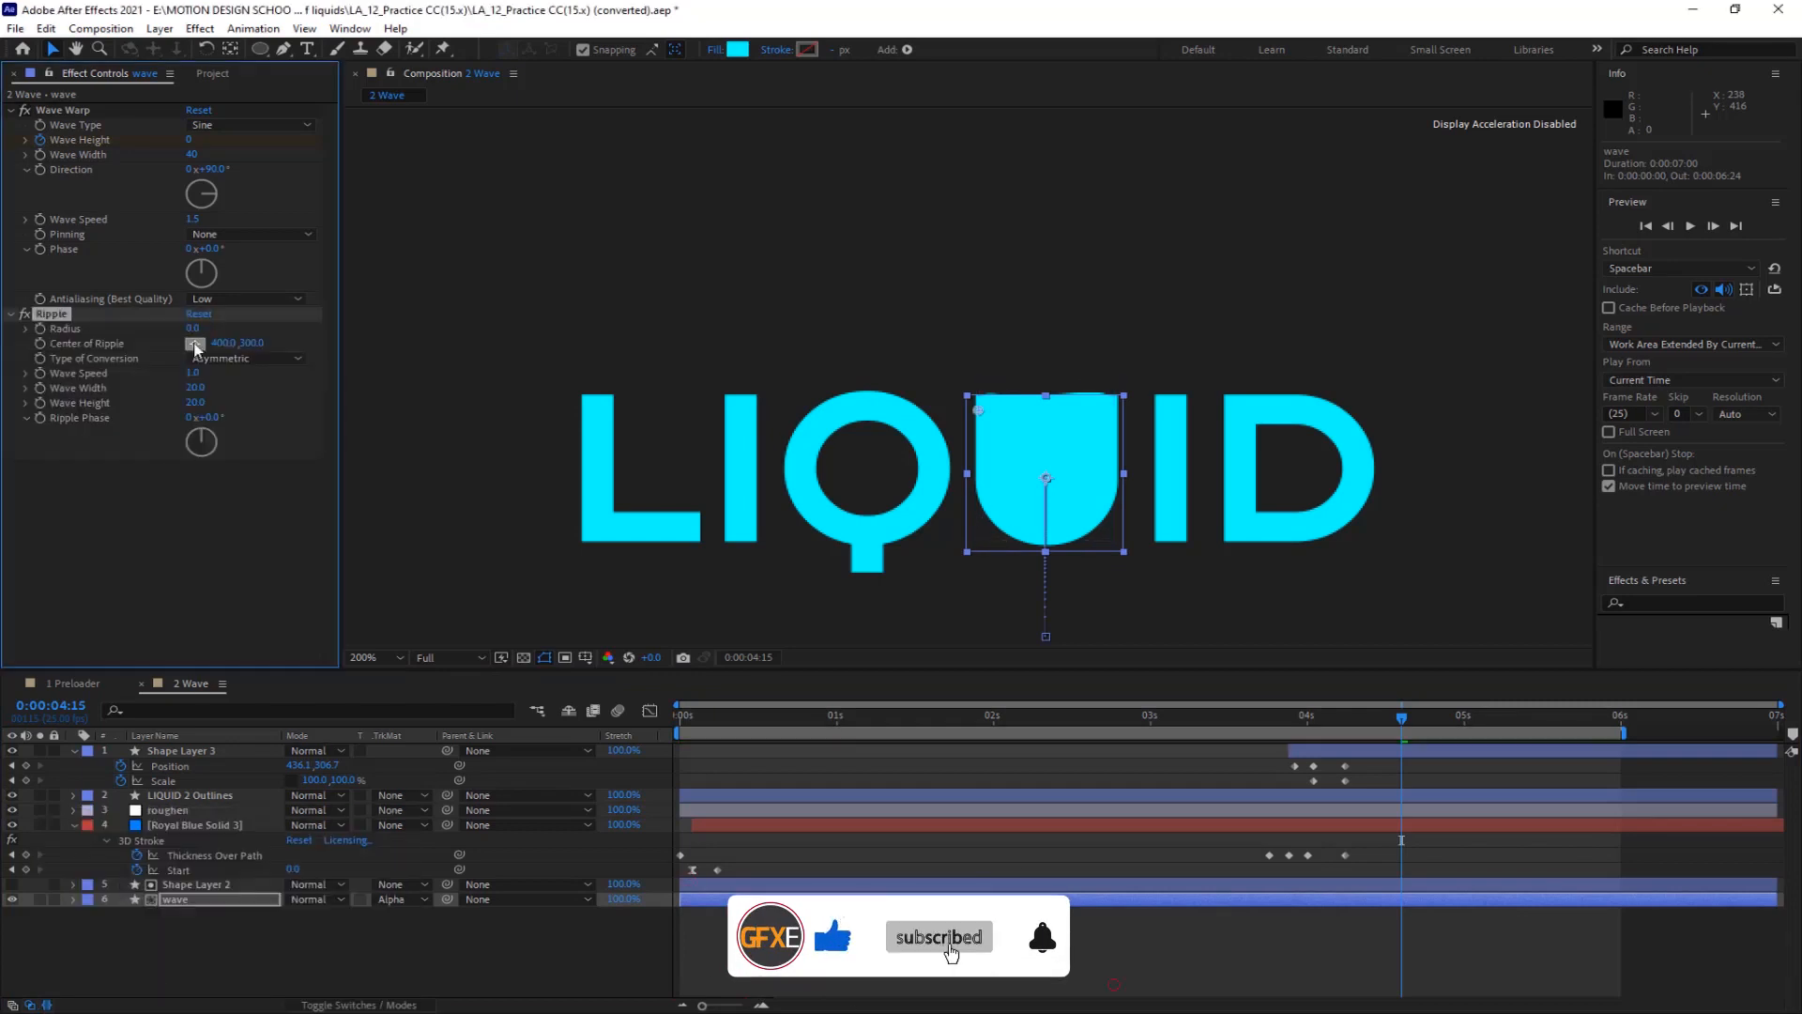
Set the Ripple effect's Radius to 2 and its Wave Speed to 2
click(193, 328)
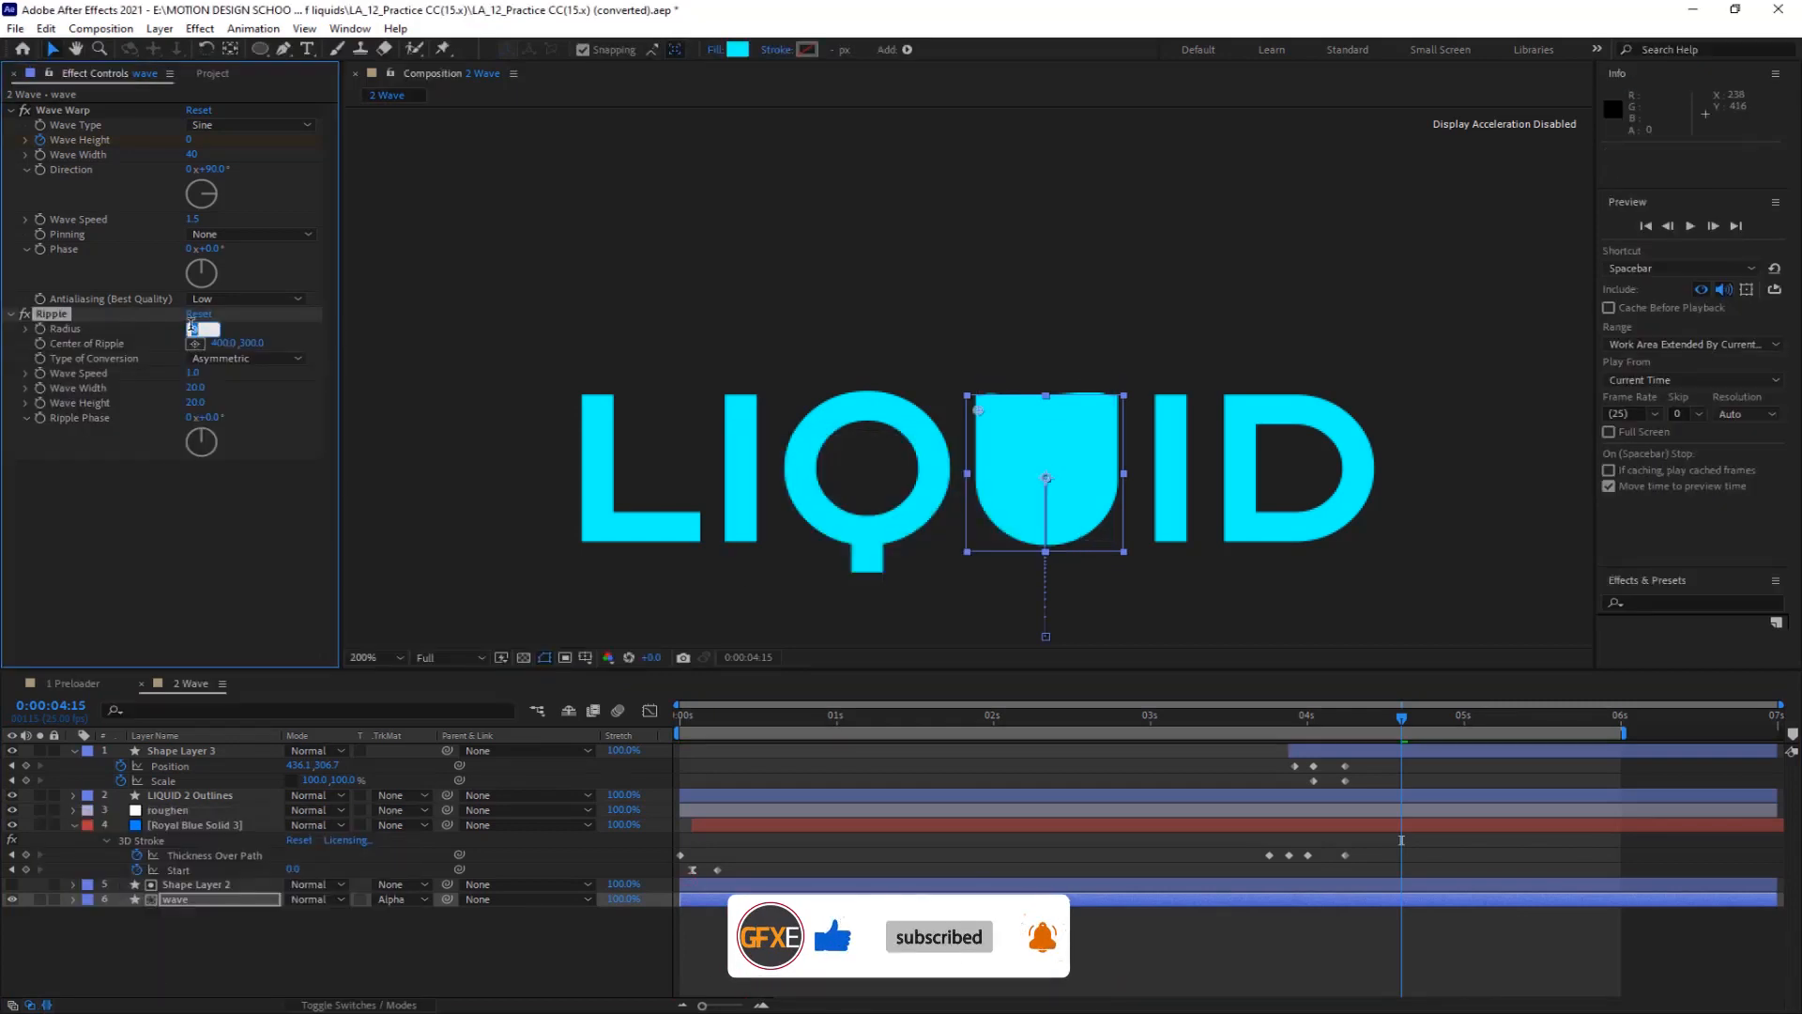
text(2)
key(Return)
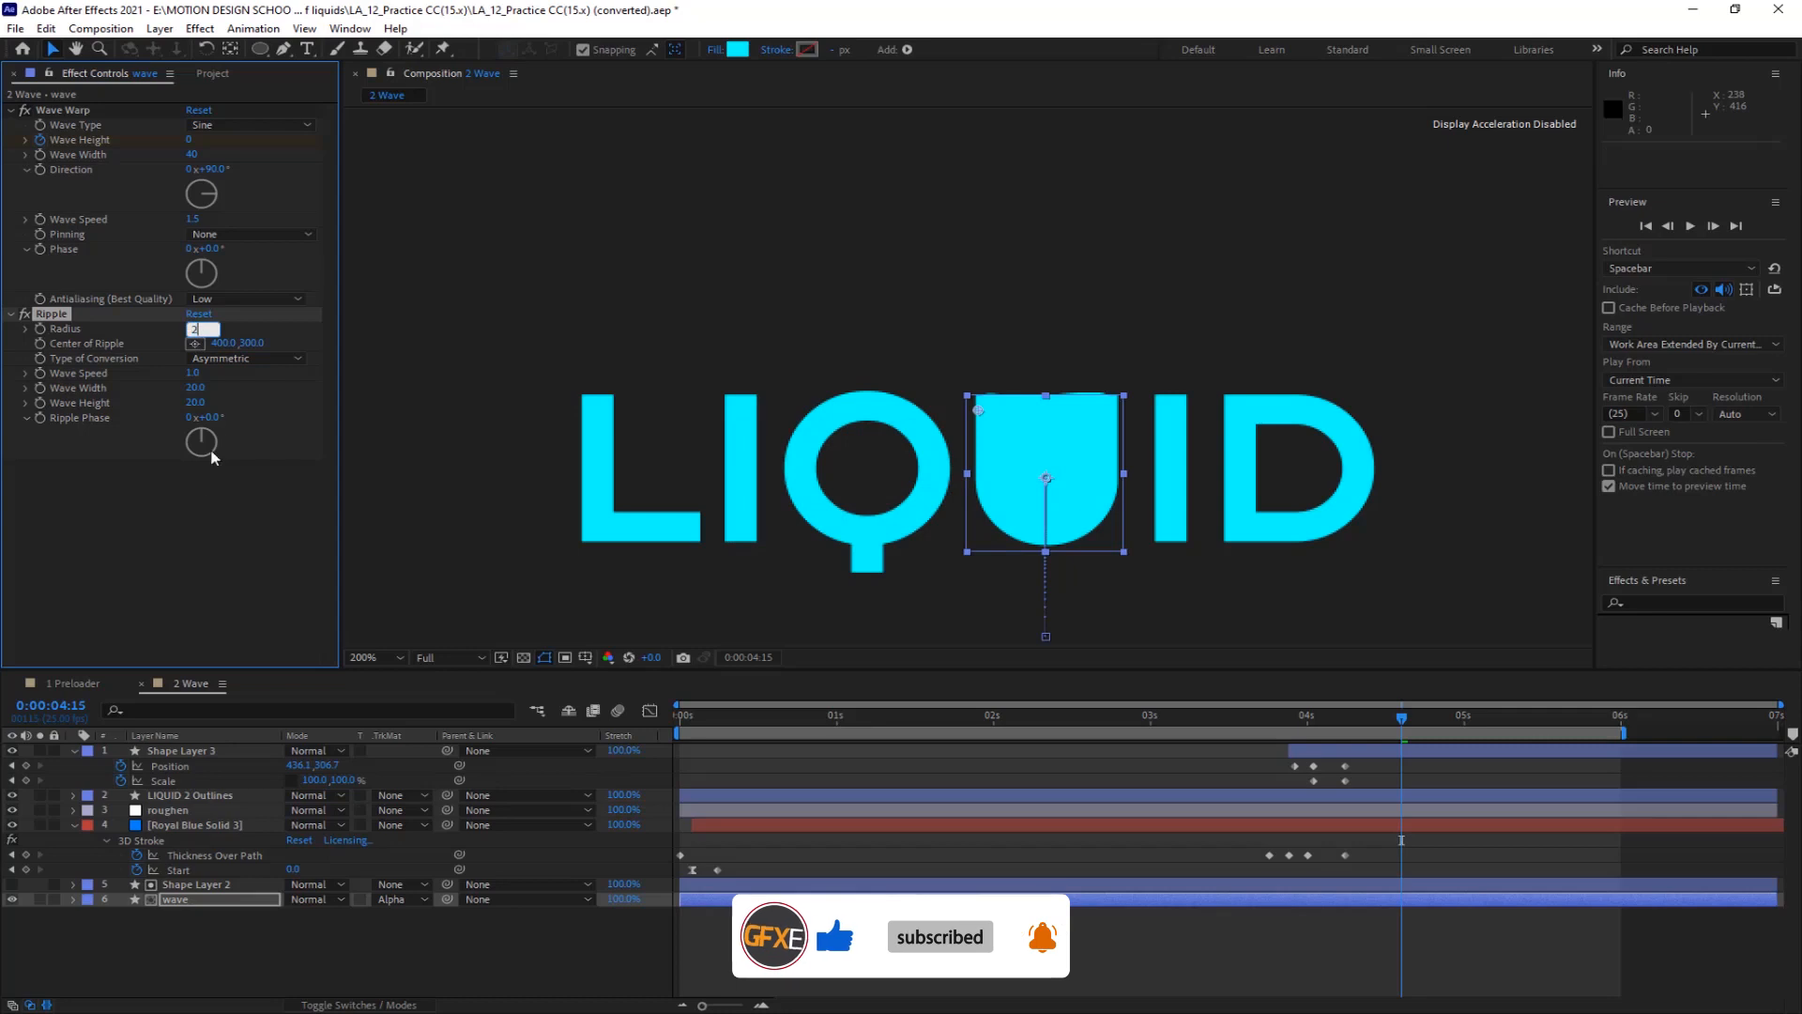
click(194, 374)
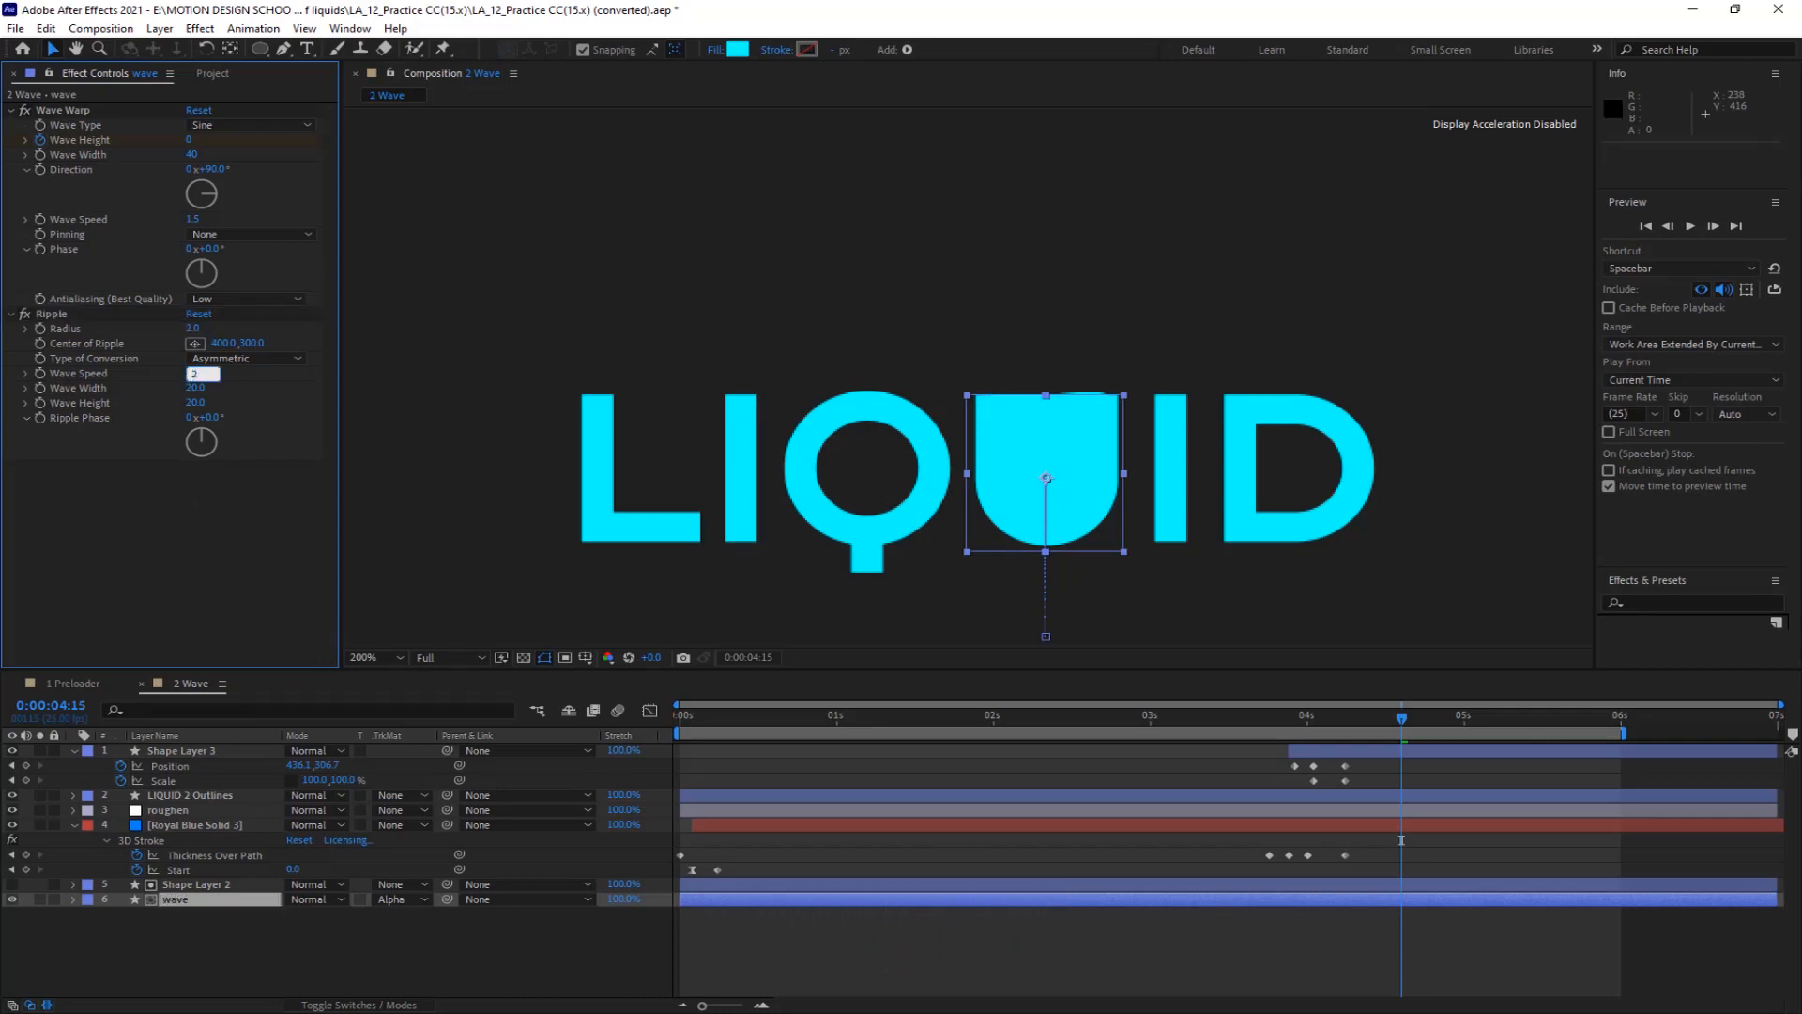
text(2)
key(Return)
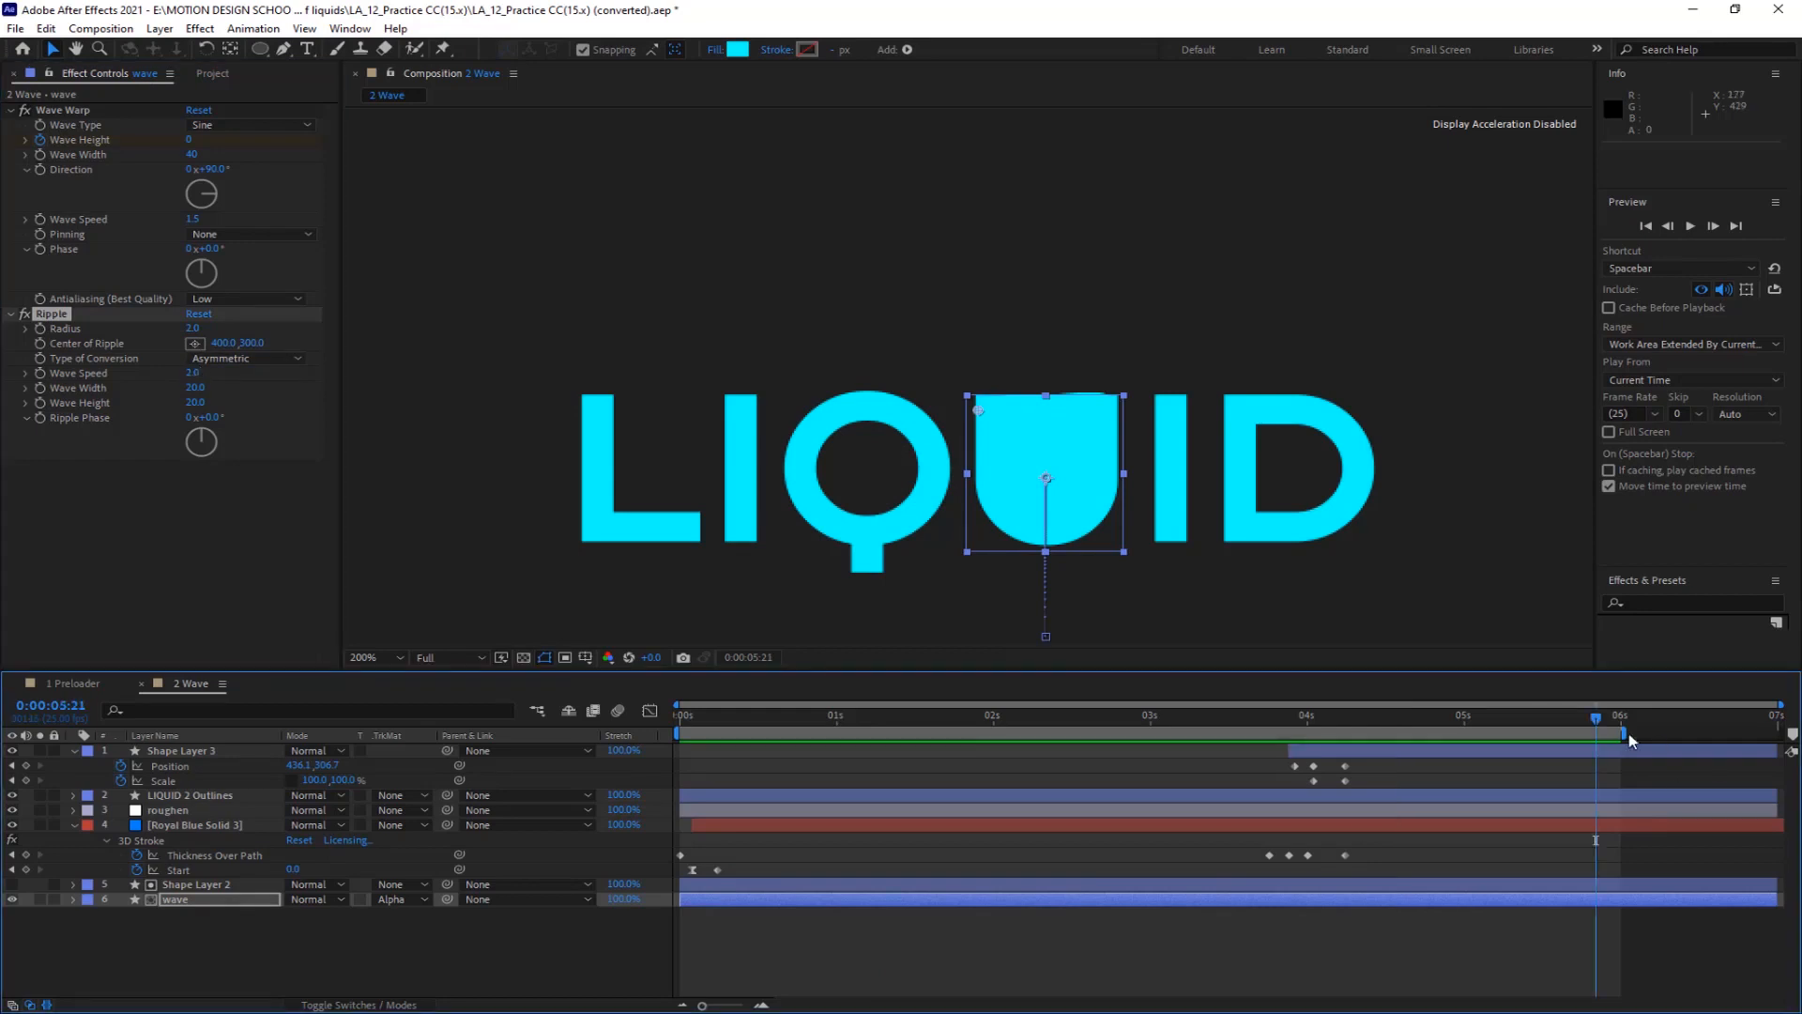
At 0:00:04:01, place the Center of Ripple below the droplet at the U's liquid surface, at 436.0, 295.5
drag(1595, 720, 1312, 727)
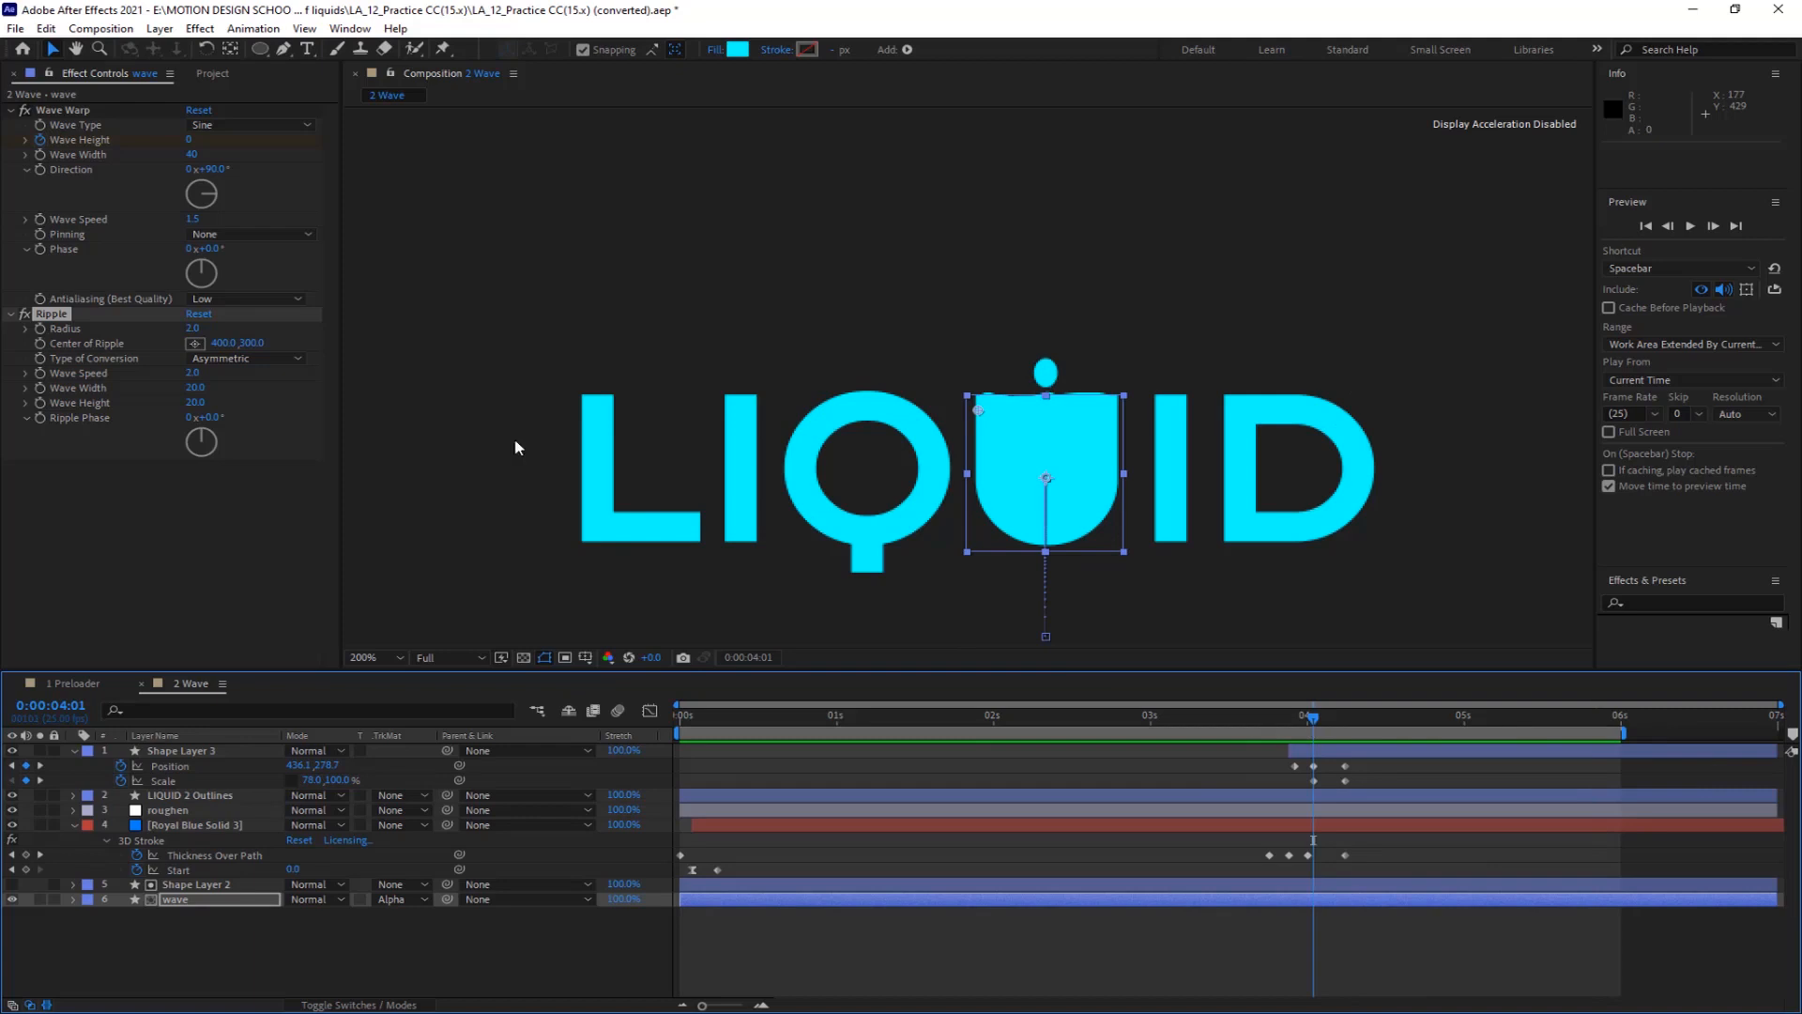
click(195, 343)
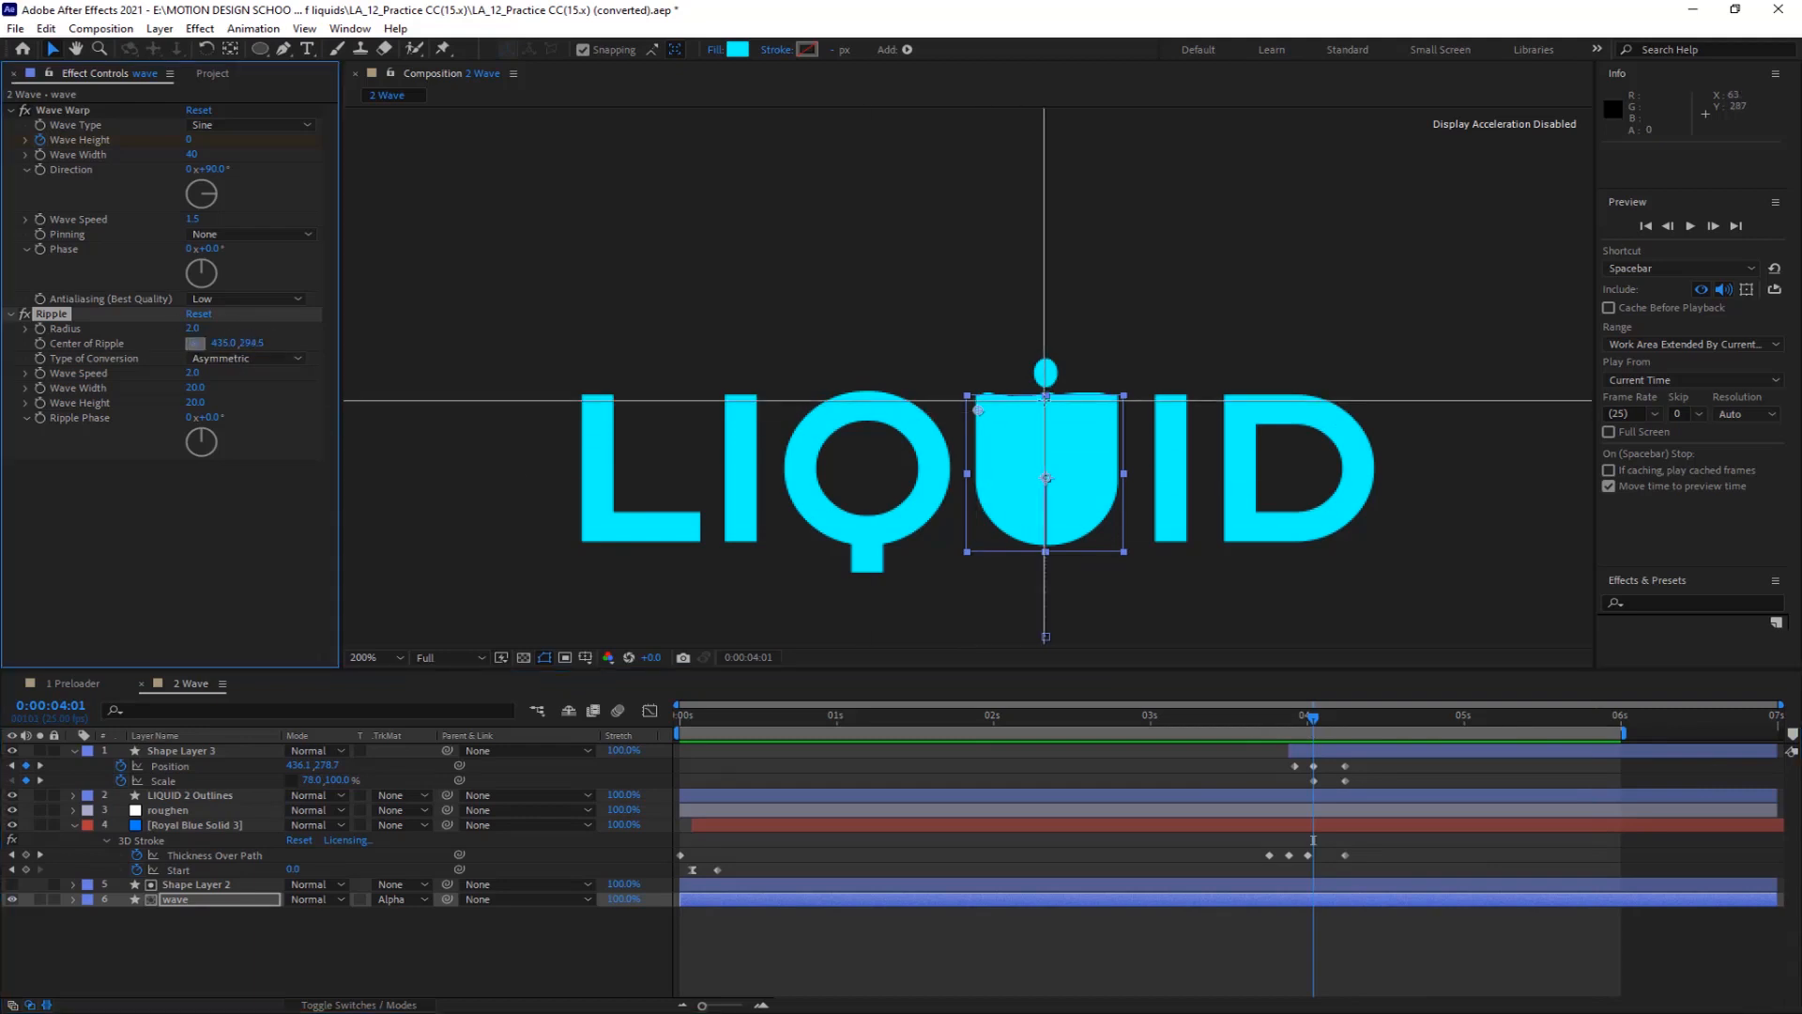
click(1046, 404)
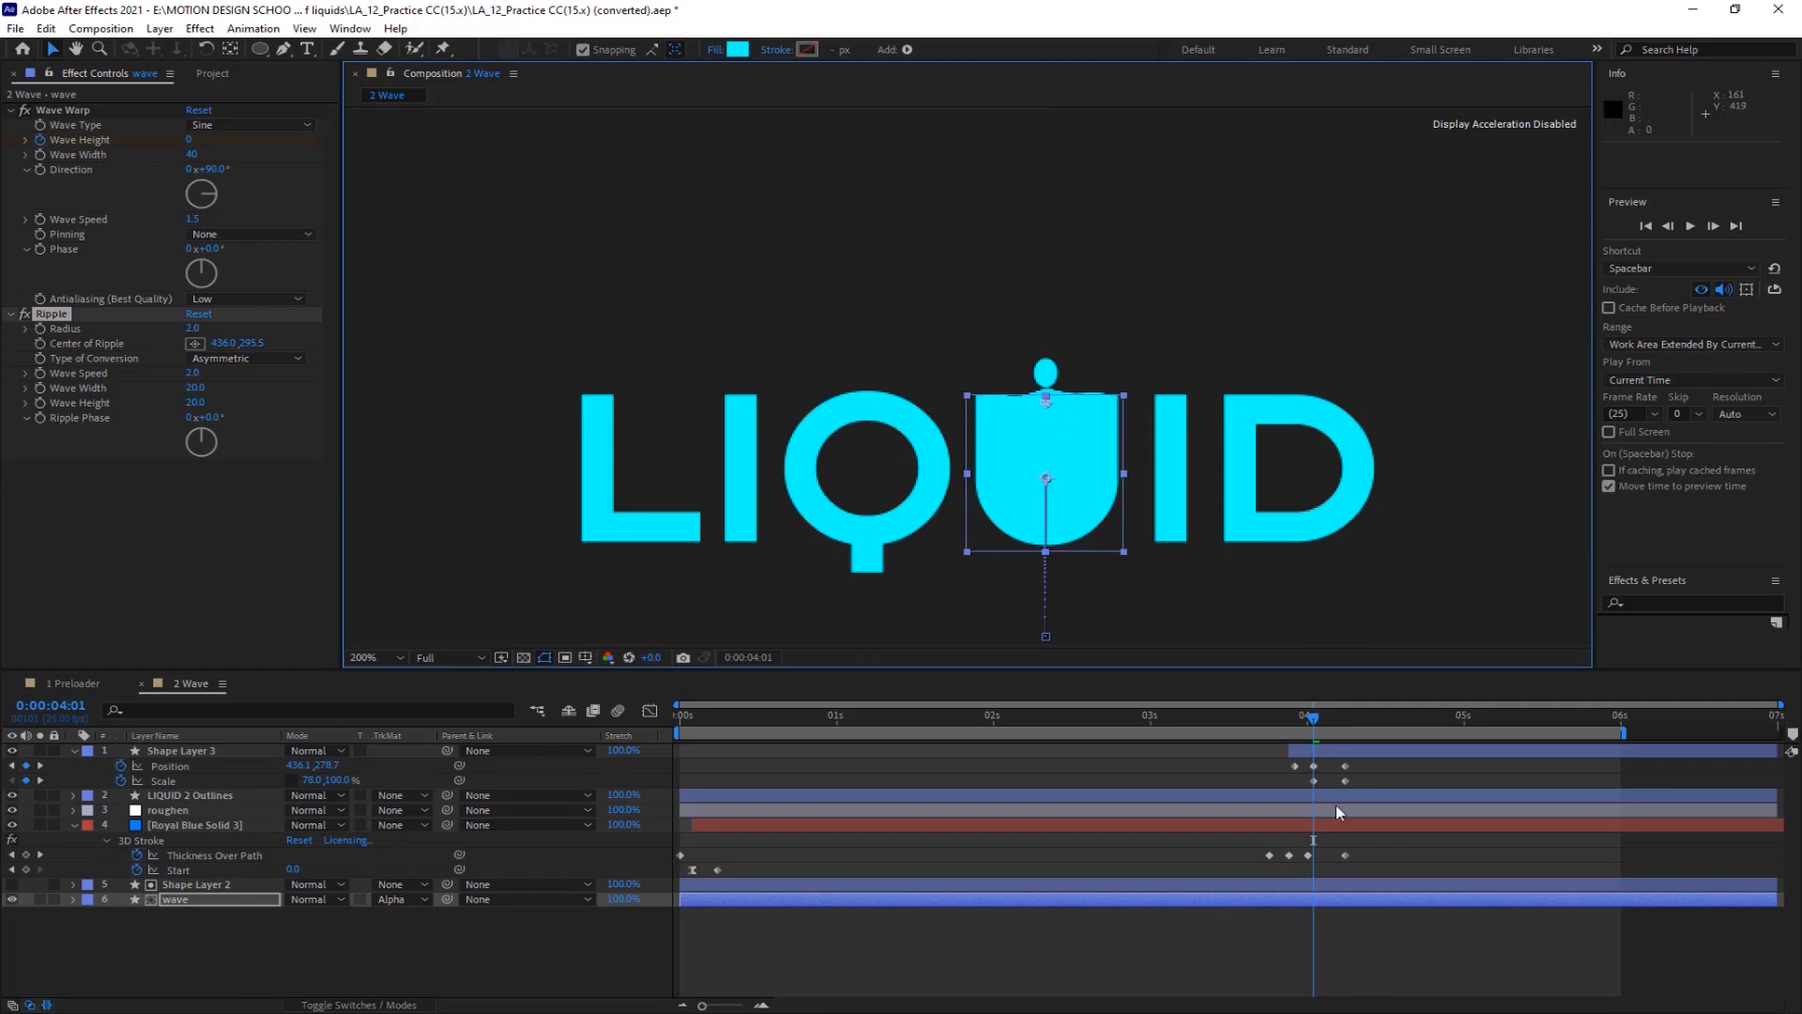
Keyframe the Ripple effect's Wave Height at 10 at 0:00:04:01 on the wave layer
mouse_move(1314, 720)
mouse_down()
mouse_move(1280, 721)
mouse_move(1348, 730)
mouse_move(1313, 728)
mouse_up()
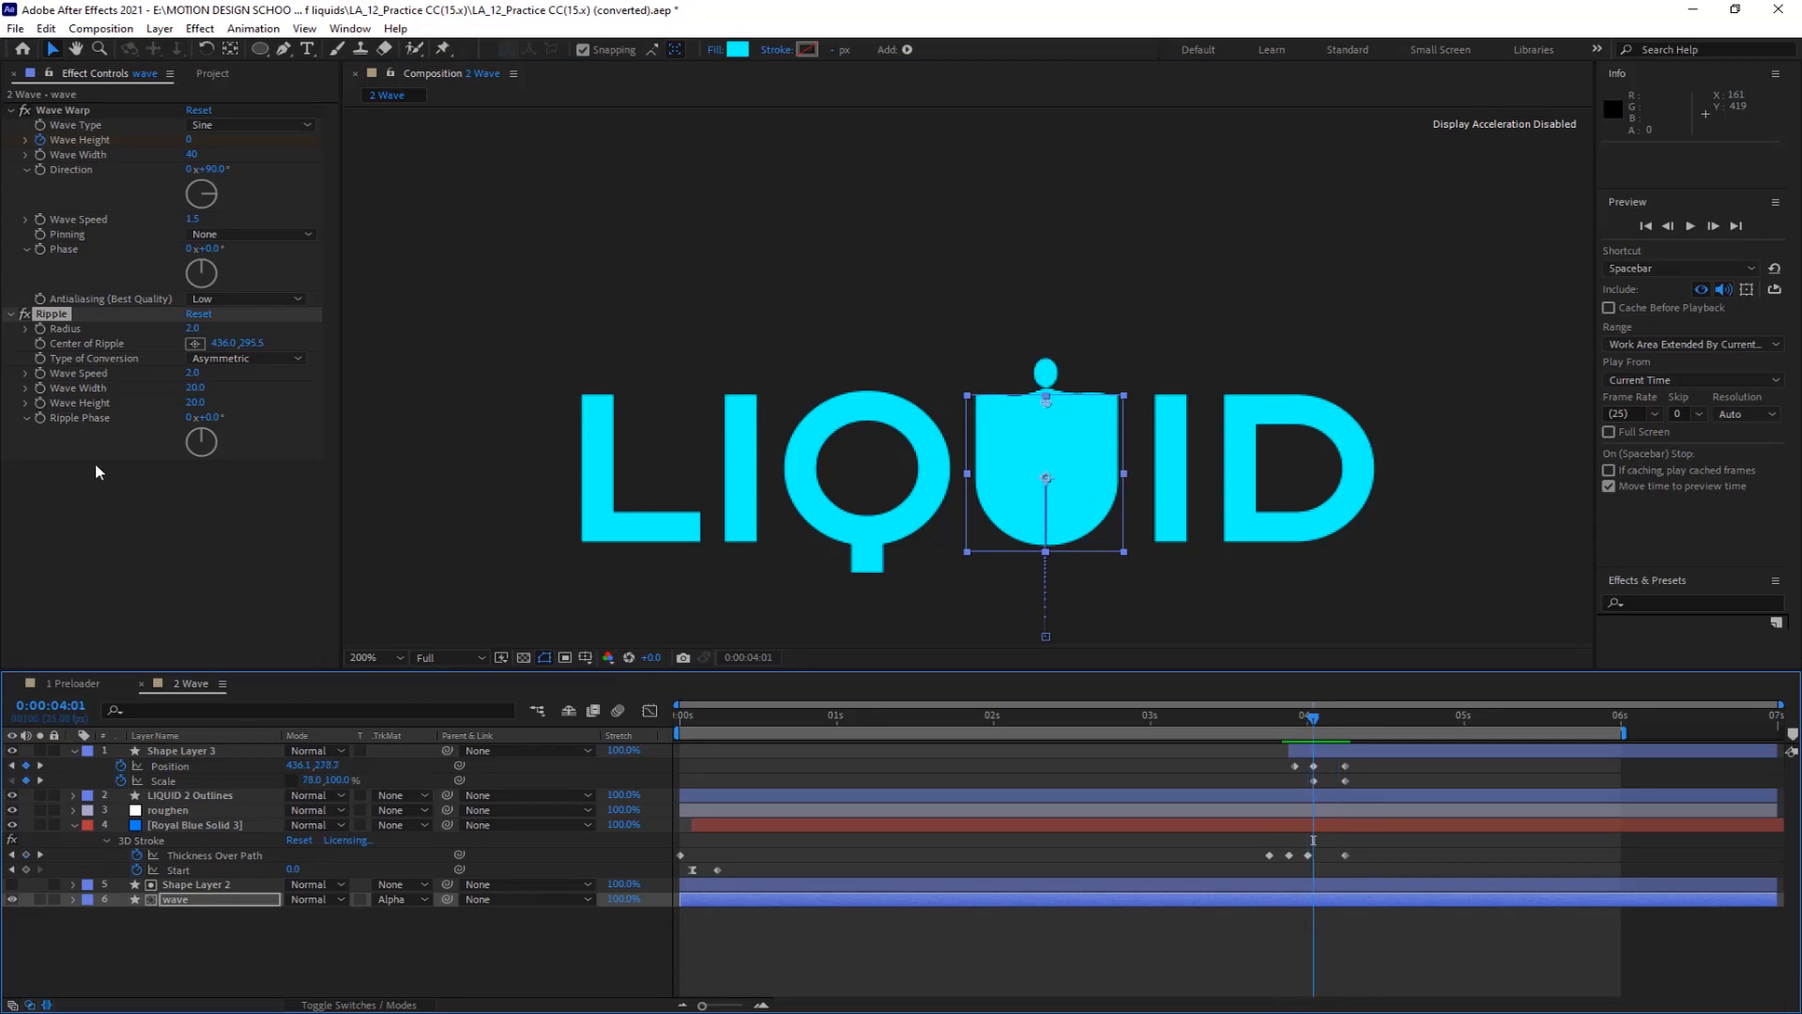
click(43, 410)
click(192, 404)
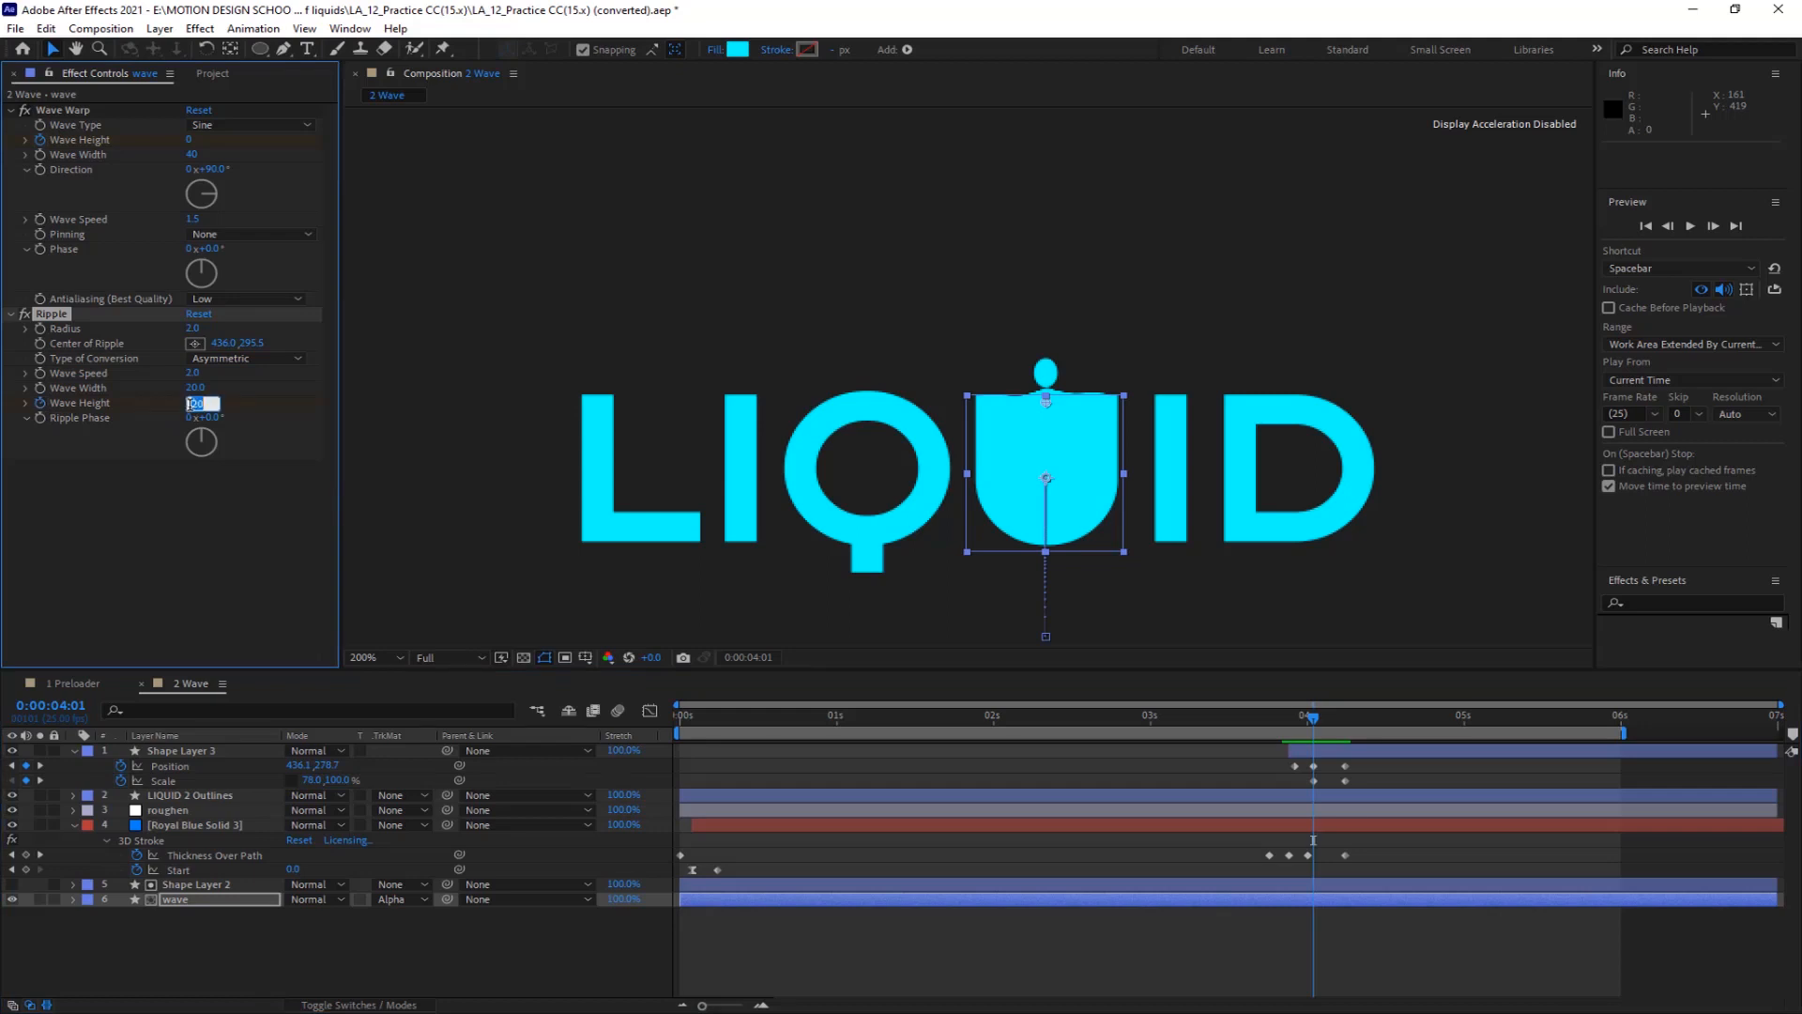
text(10)
key(Return)
Set the Ripple Wave Height to 0 at 0:00:04:05, reveal the wave layer's keyframes, and preview the animation
drag(1312, 721, 1338, 725)
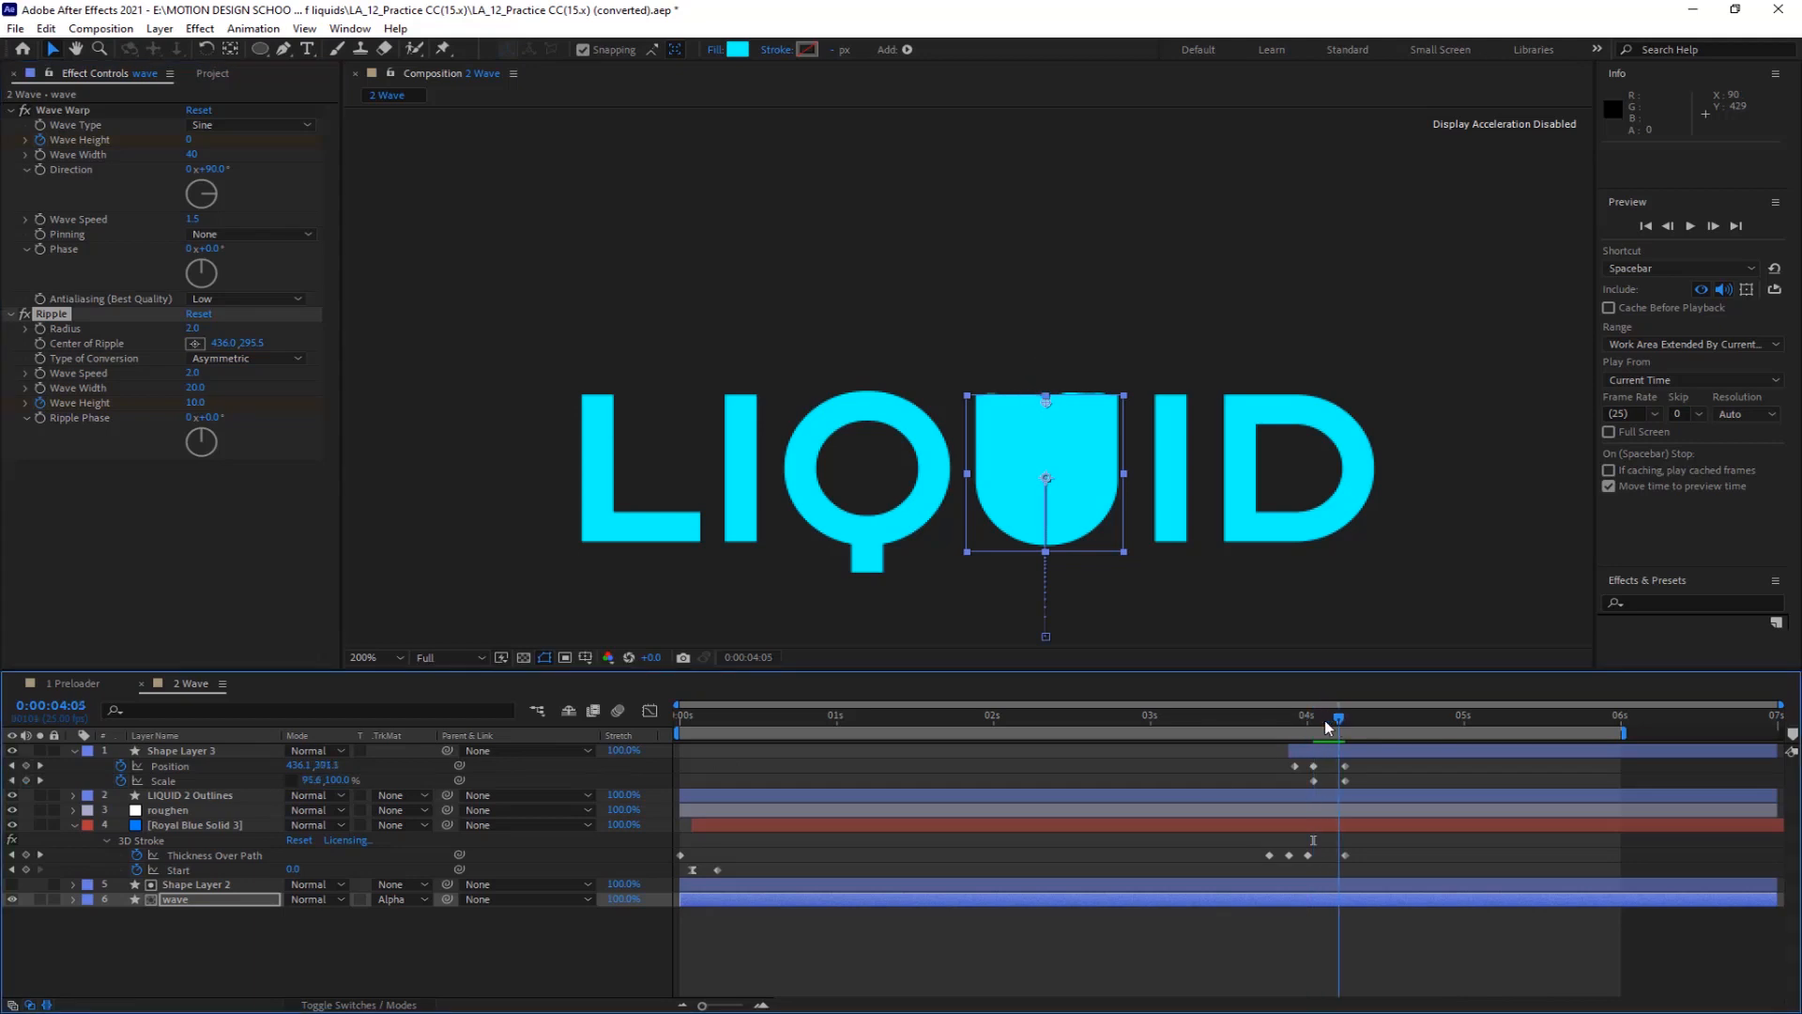
click(195, 402)
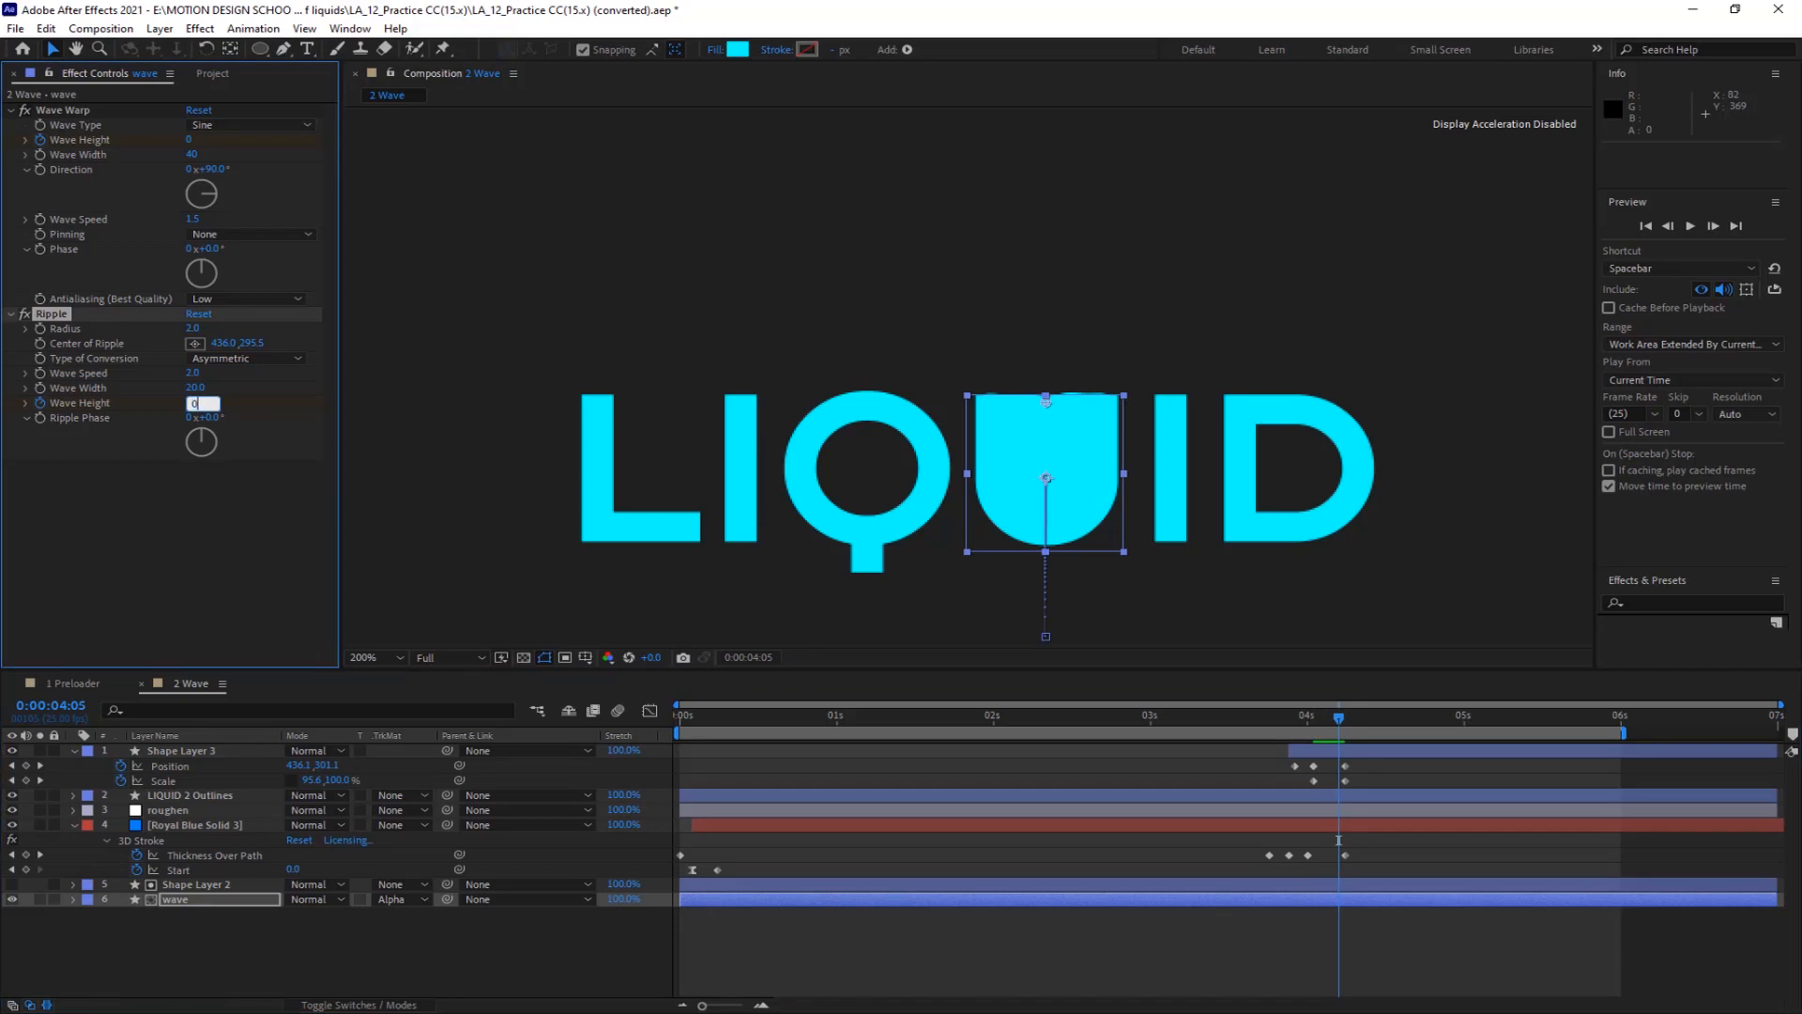
text(0)
key(Return)
click(1384, 903)
key(u)
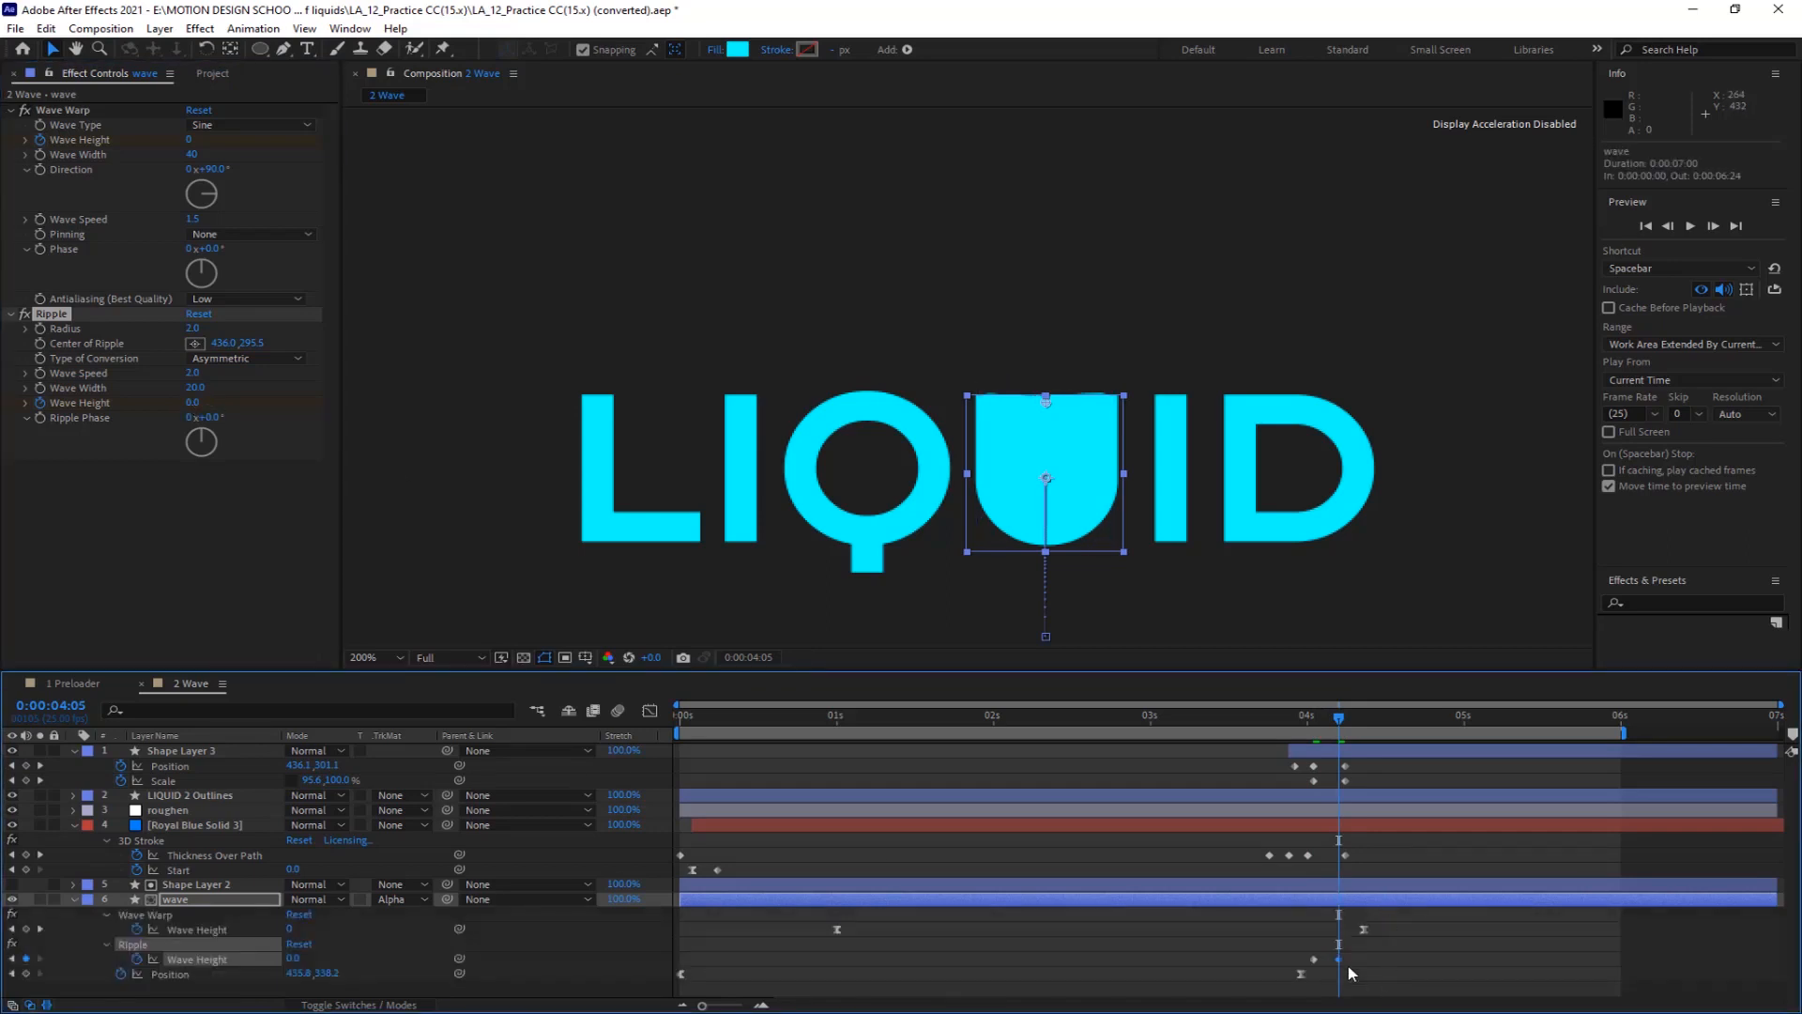
key(space)
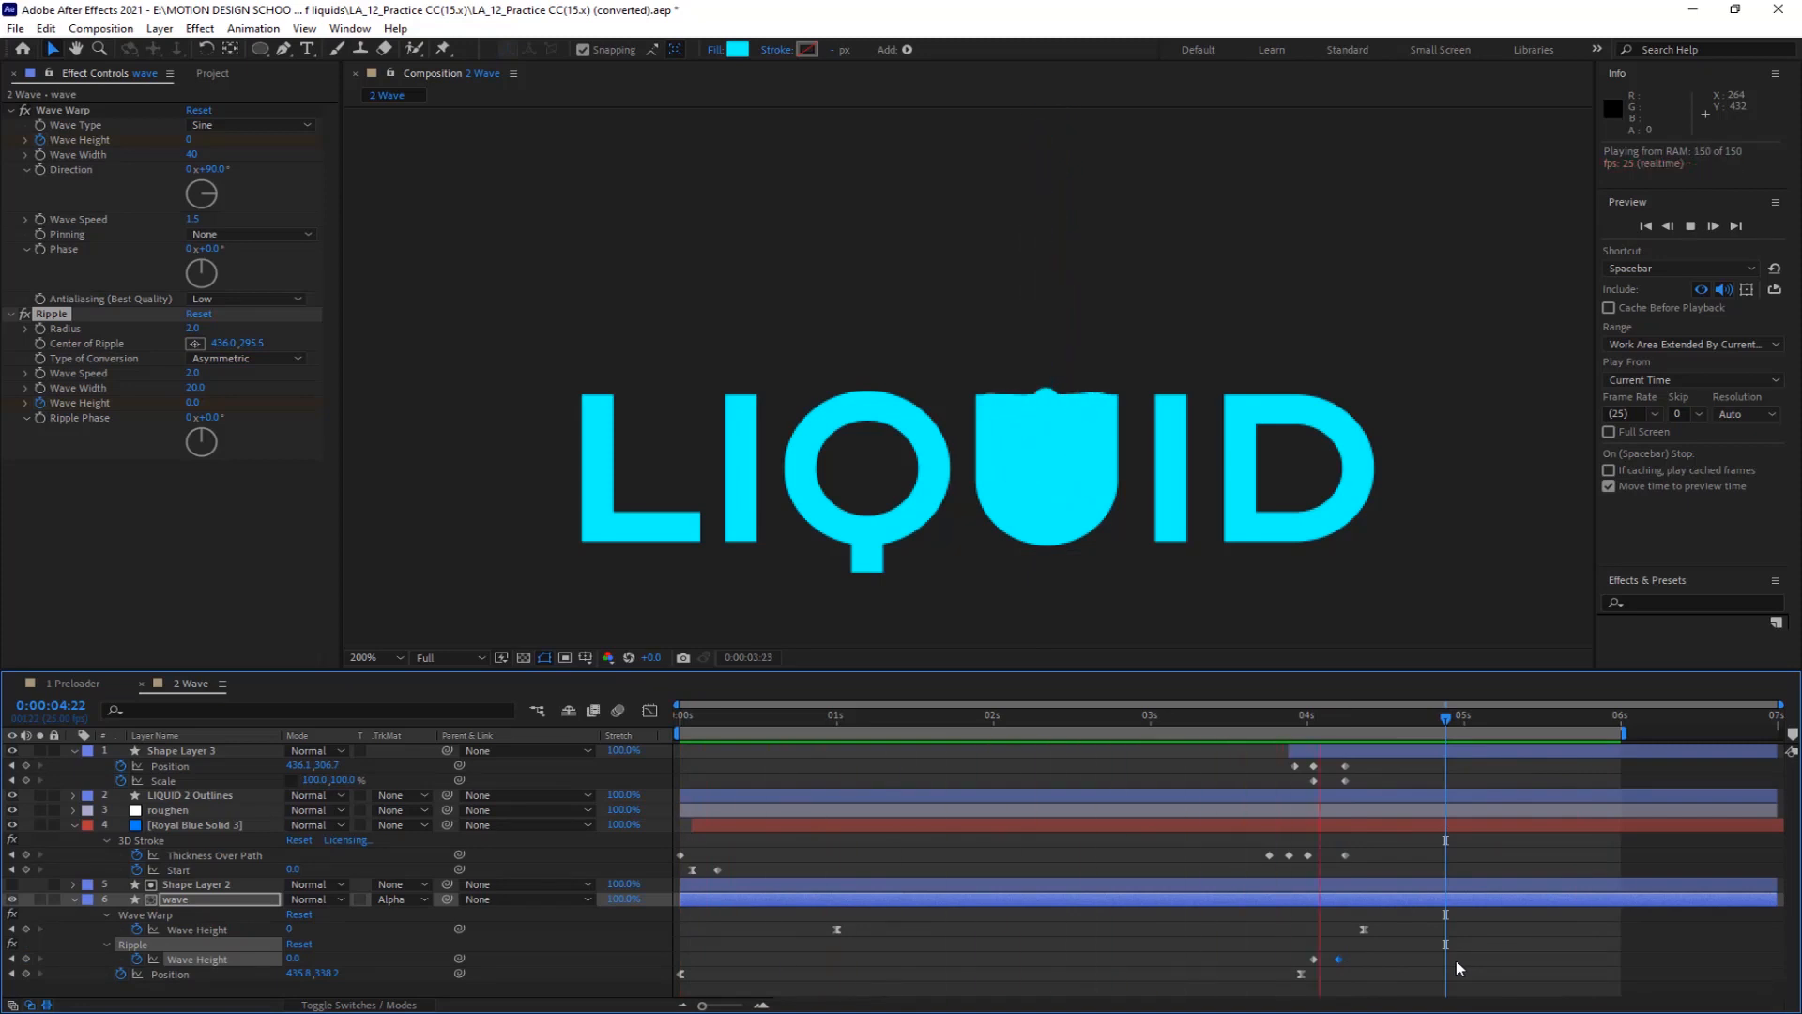
Copy the zero-value Ripple Wave Height keyframe and paste it just before the keyframe at 0:00:04:01
click(1339, 958)
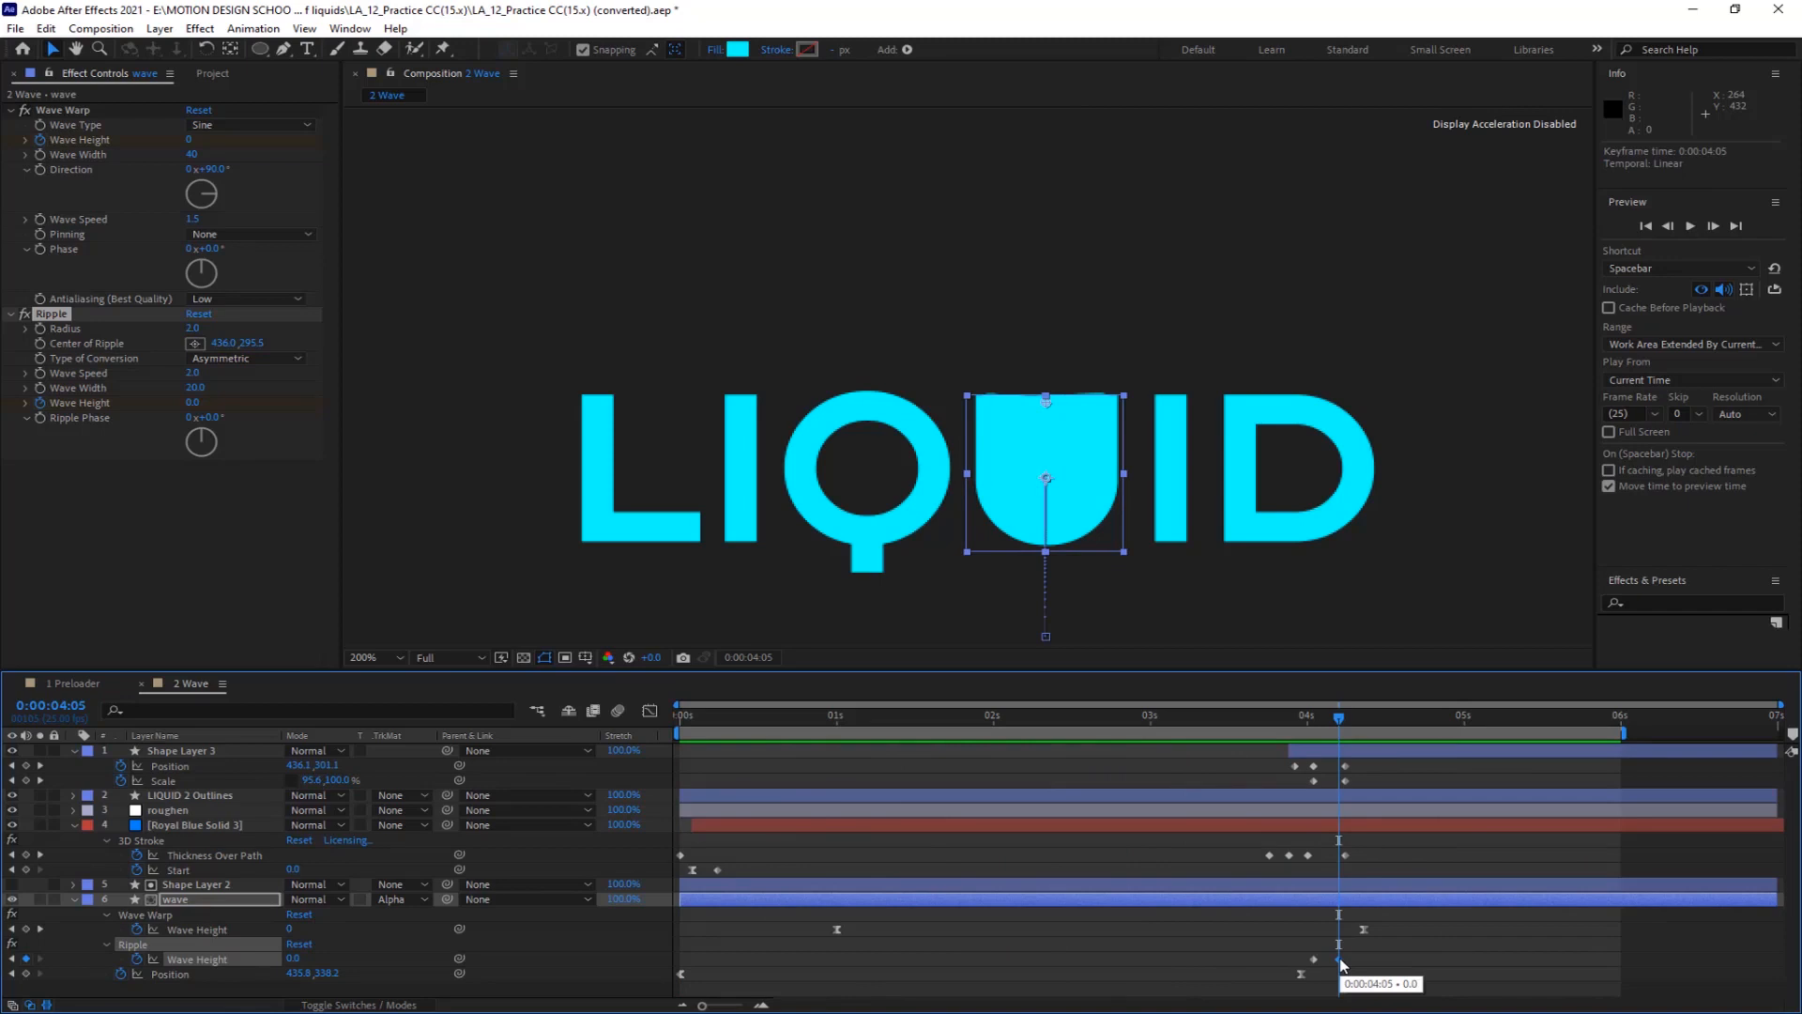
key(ctrl+c)
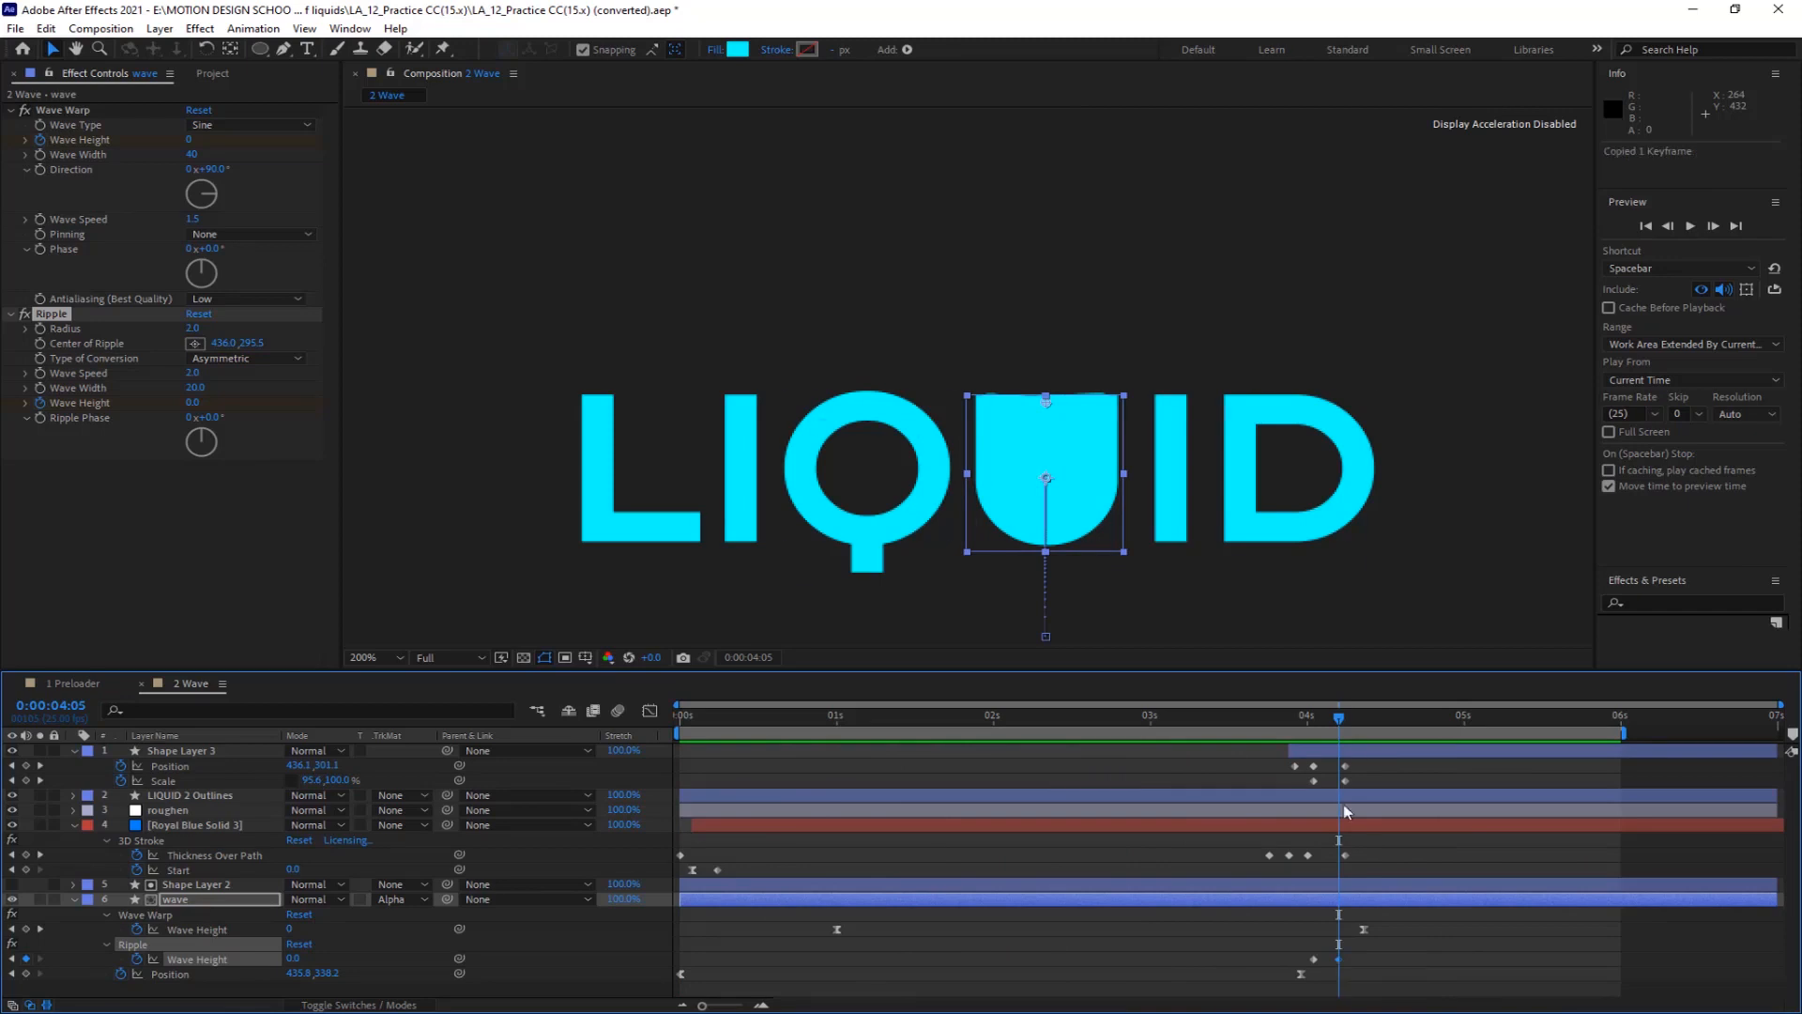
drag(1329, 721, 1263, 722)
key(Page_Up)
key(ctrl+v)
Easy Ease all Position and Scale keyframes of Shape Layer 3, adjust their easing in the speed graph, and preview from the start
drag(1388, 767, 1213, 788)
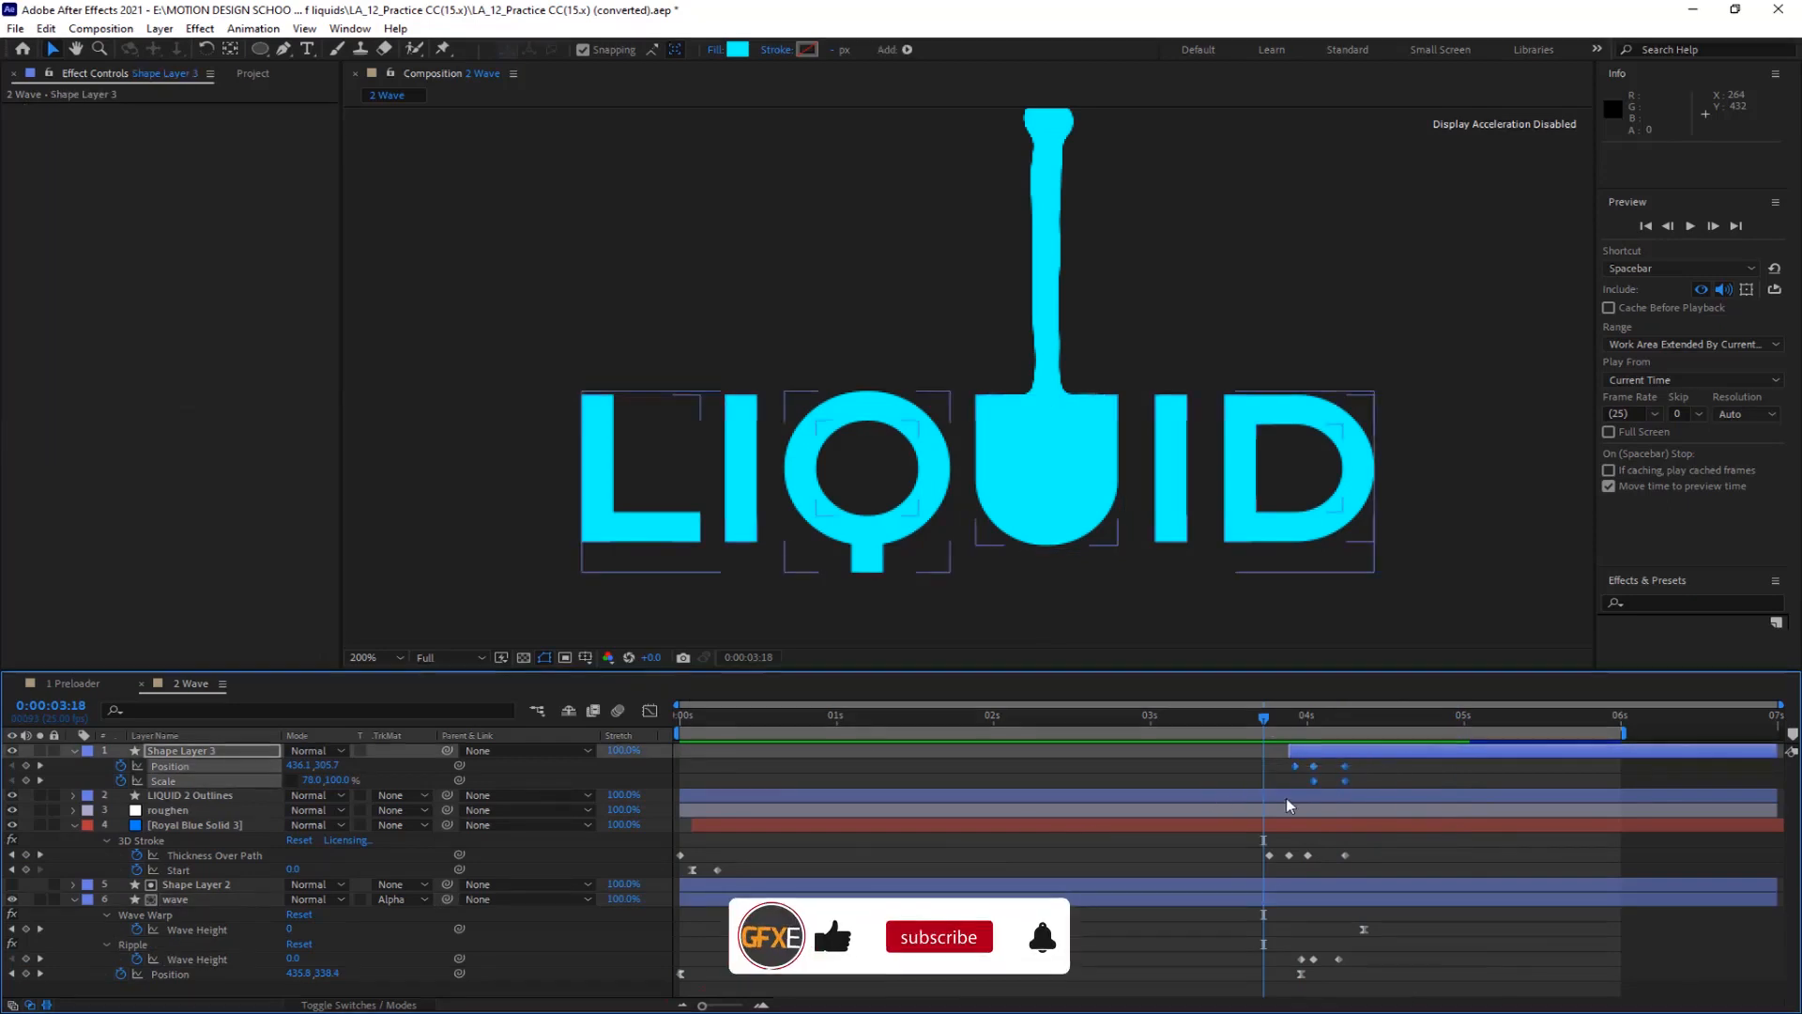
key(F9)
click(650, 711)
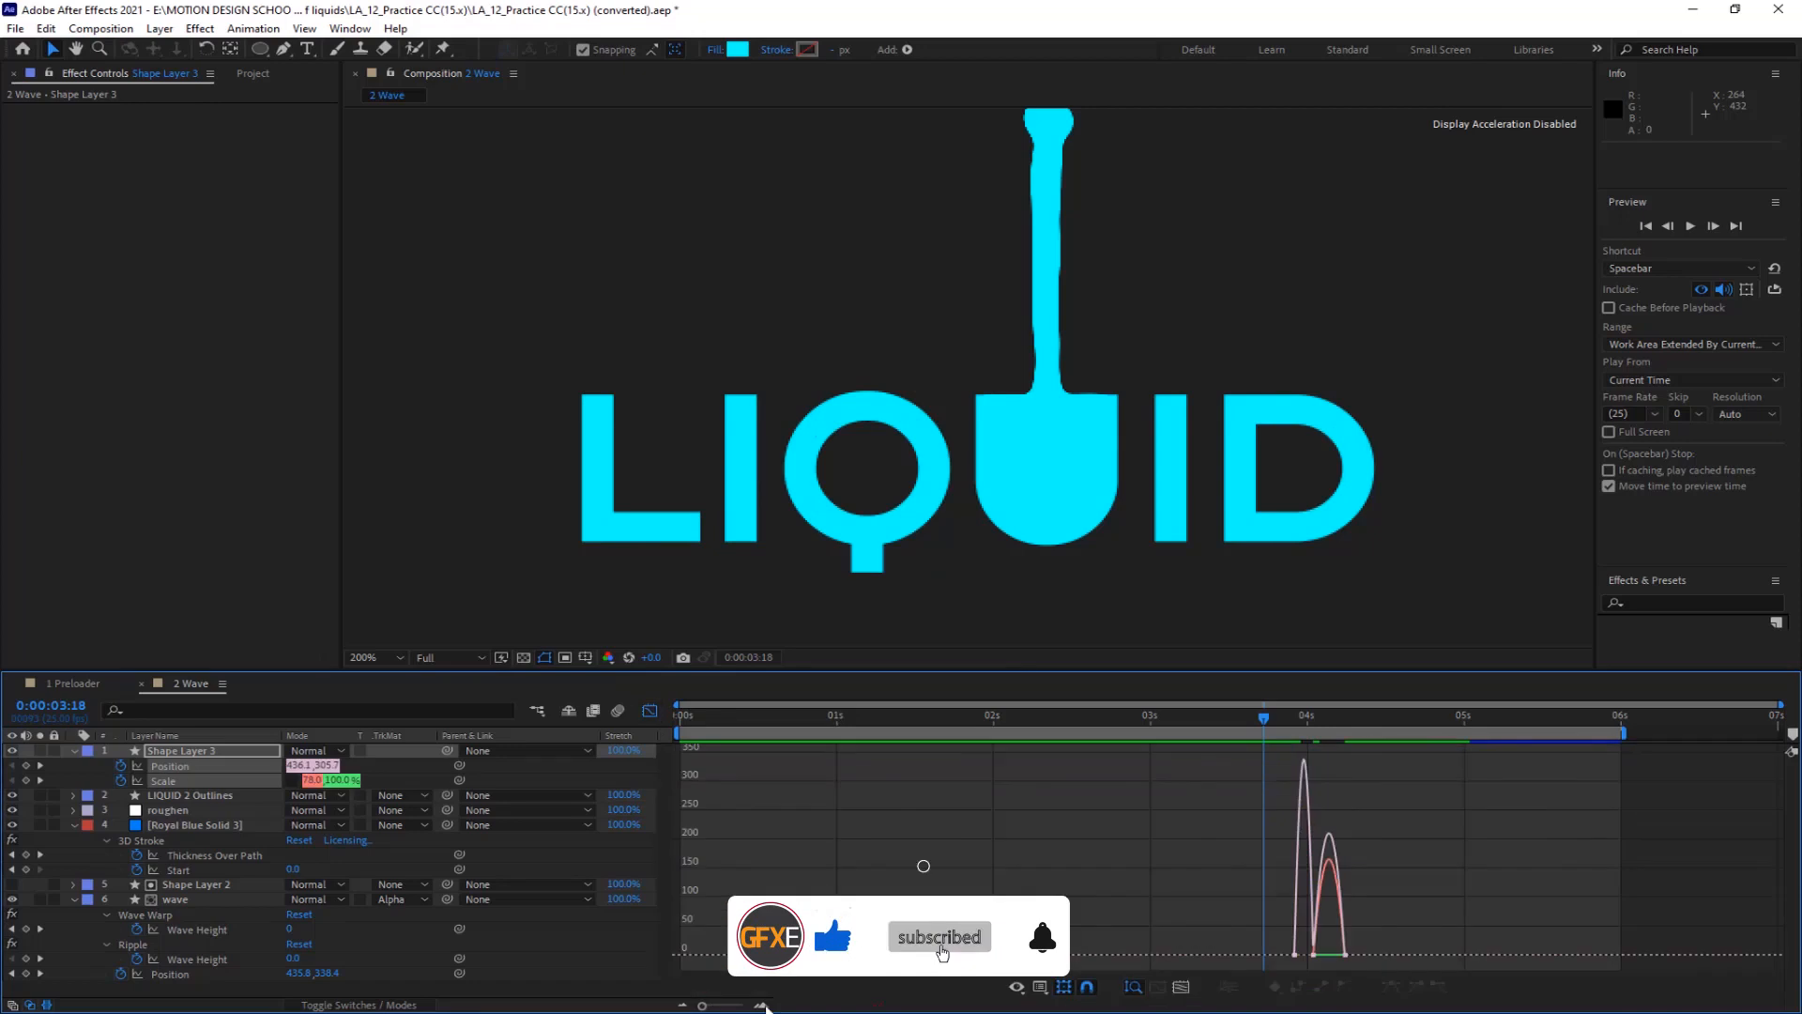
drag(702, 1005, 737, 1007)
drag(1563, 930, 1350, 953)
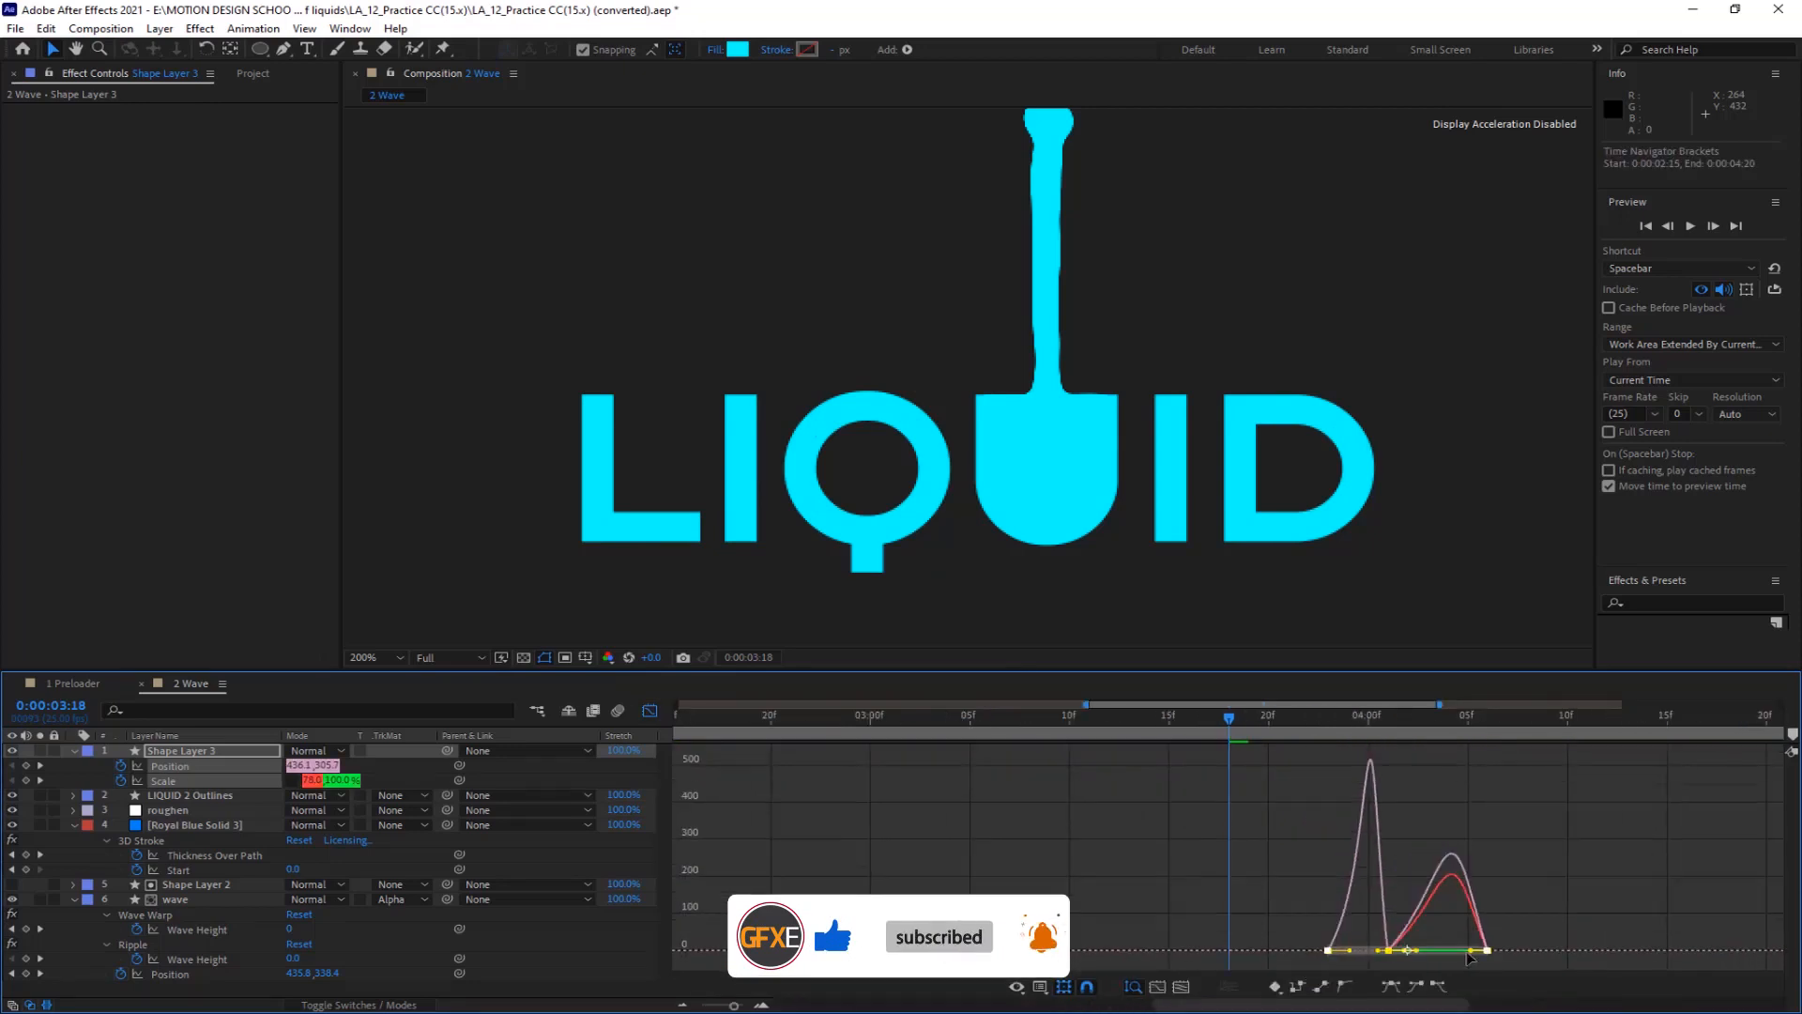
drag(1471, 953, 1447, 953)
click(650, 711)
drag(728, 1007, 702, 1005)
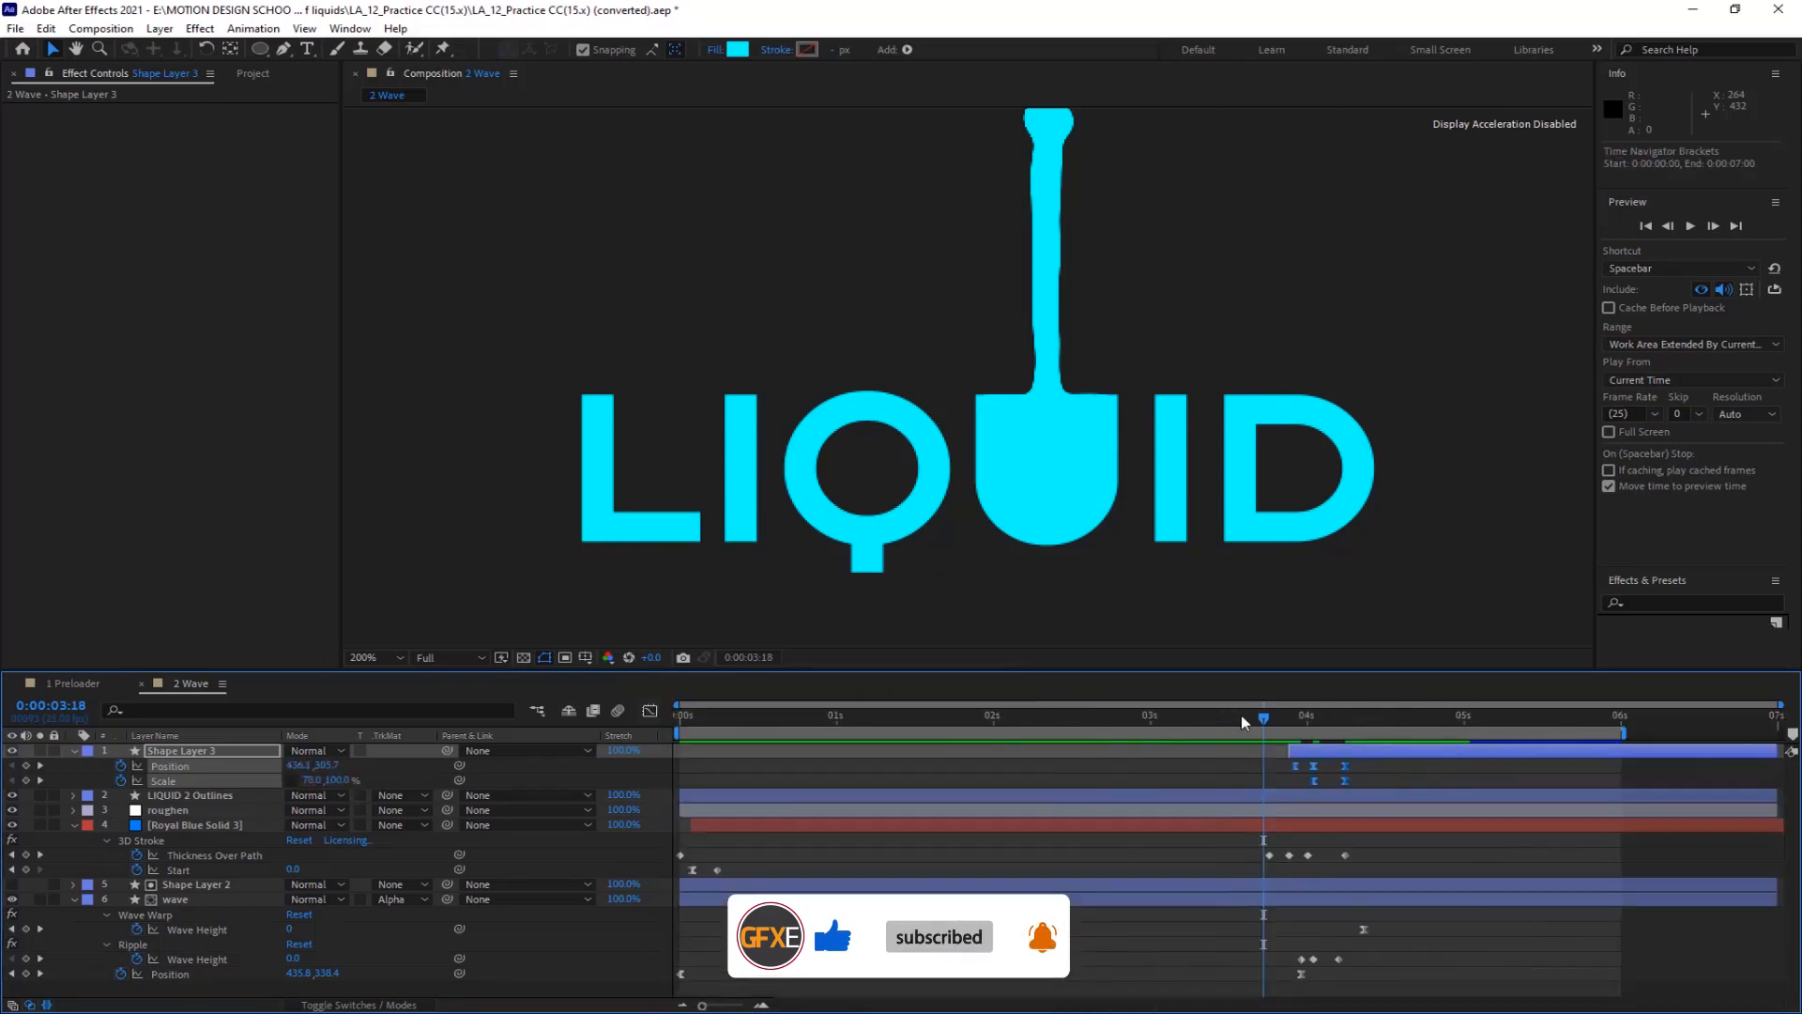
key(Home)
key(space)
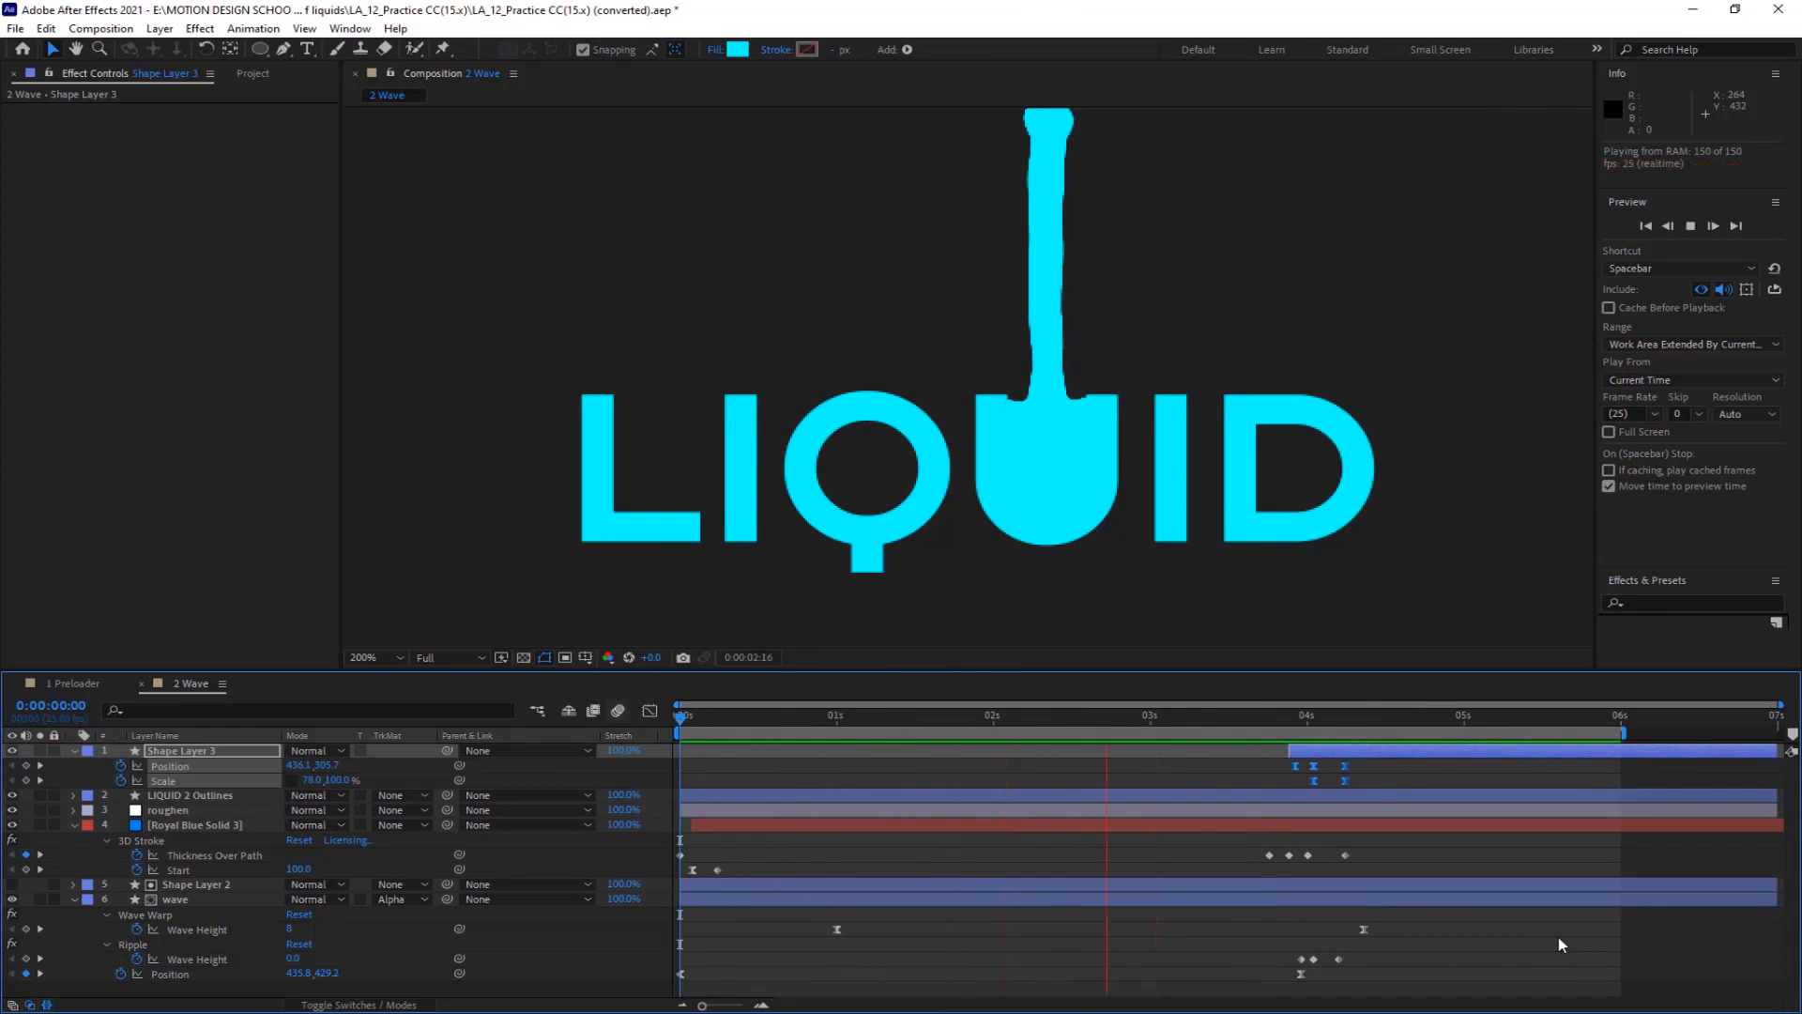
Easy Ease the 3D Stroke's Thickness Over Path keyframe at 0:00:04:00 and preview the animation
click(1310, 856)
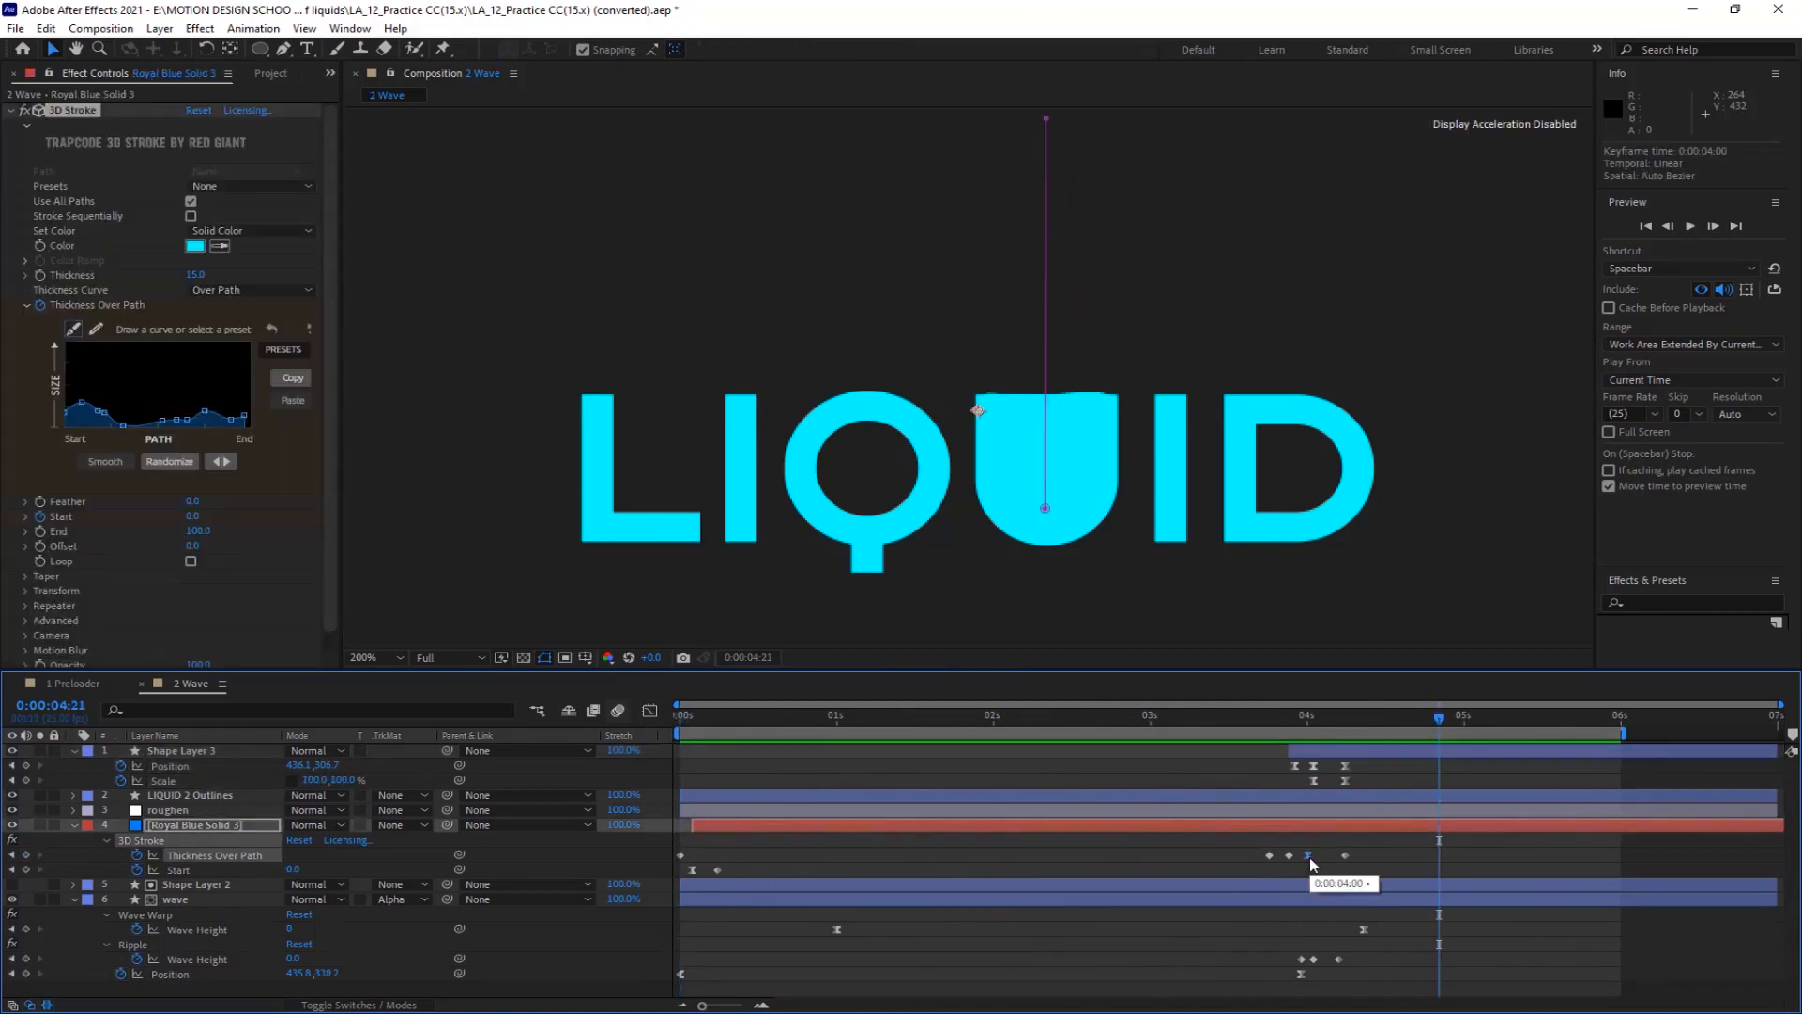
key(F9)
key(Home)
key(space)
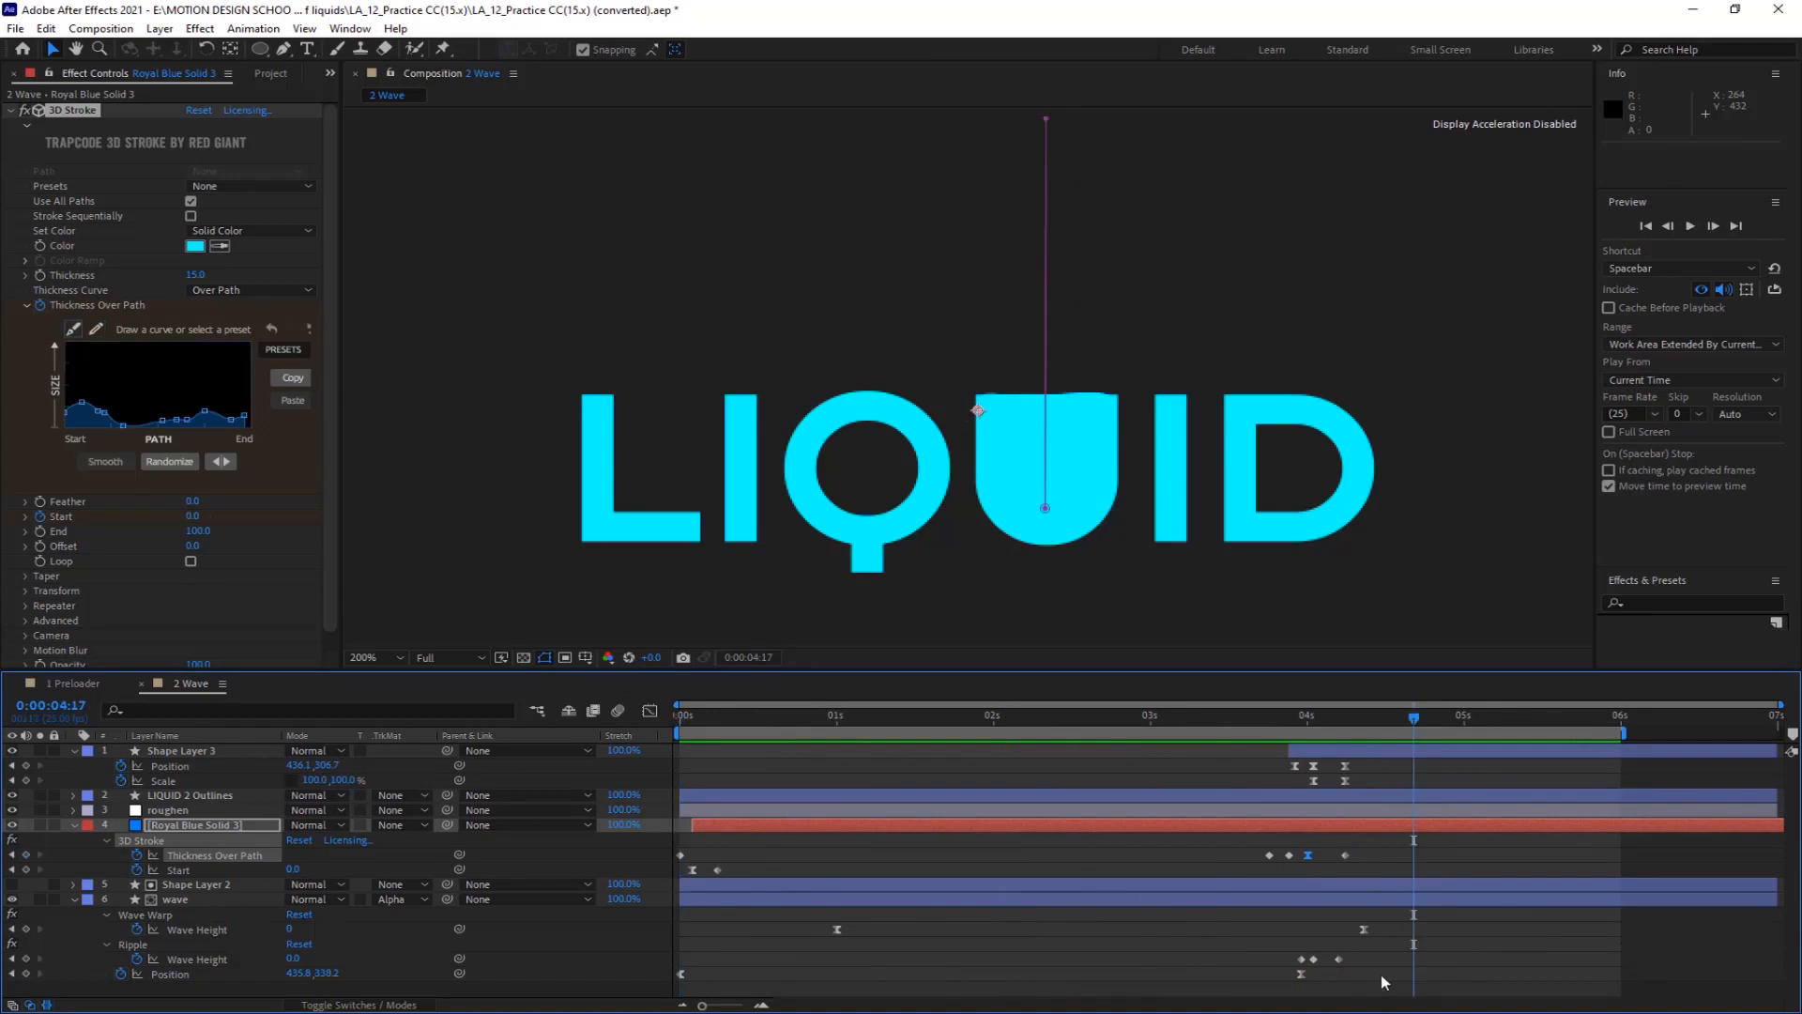
Easy Ease the middle Ripple Wave Height keyframe, sharpen its speed curve in the graph, and preview the animation
click(1313, 959)
key(F9)
click(650, 710)
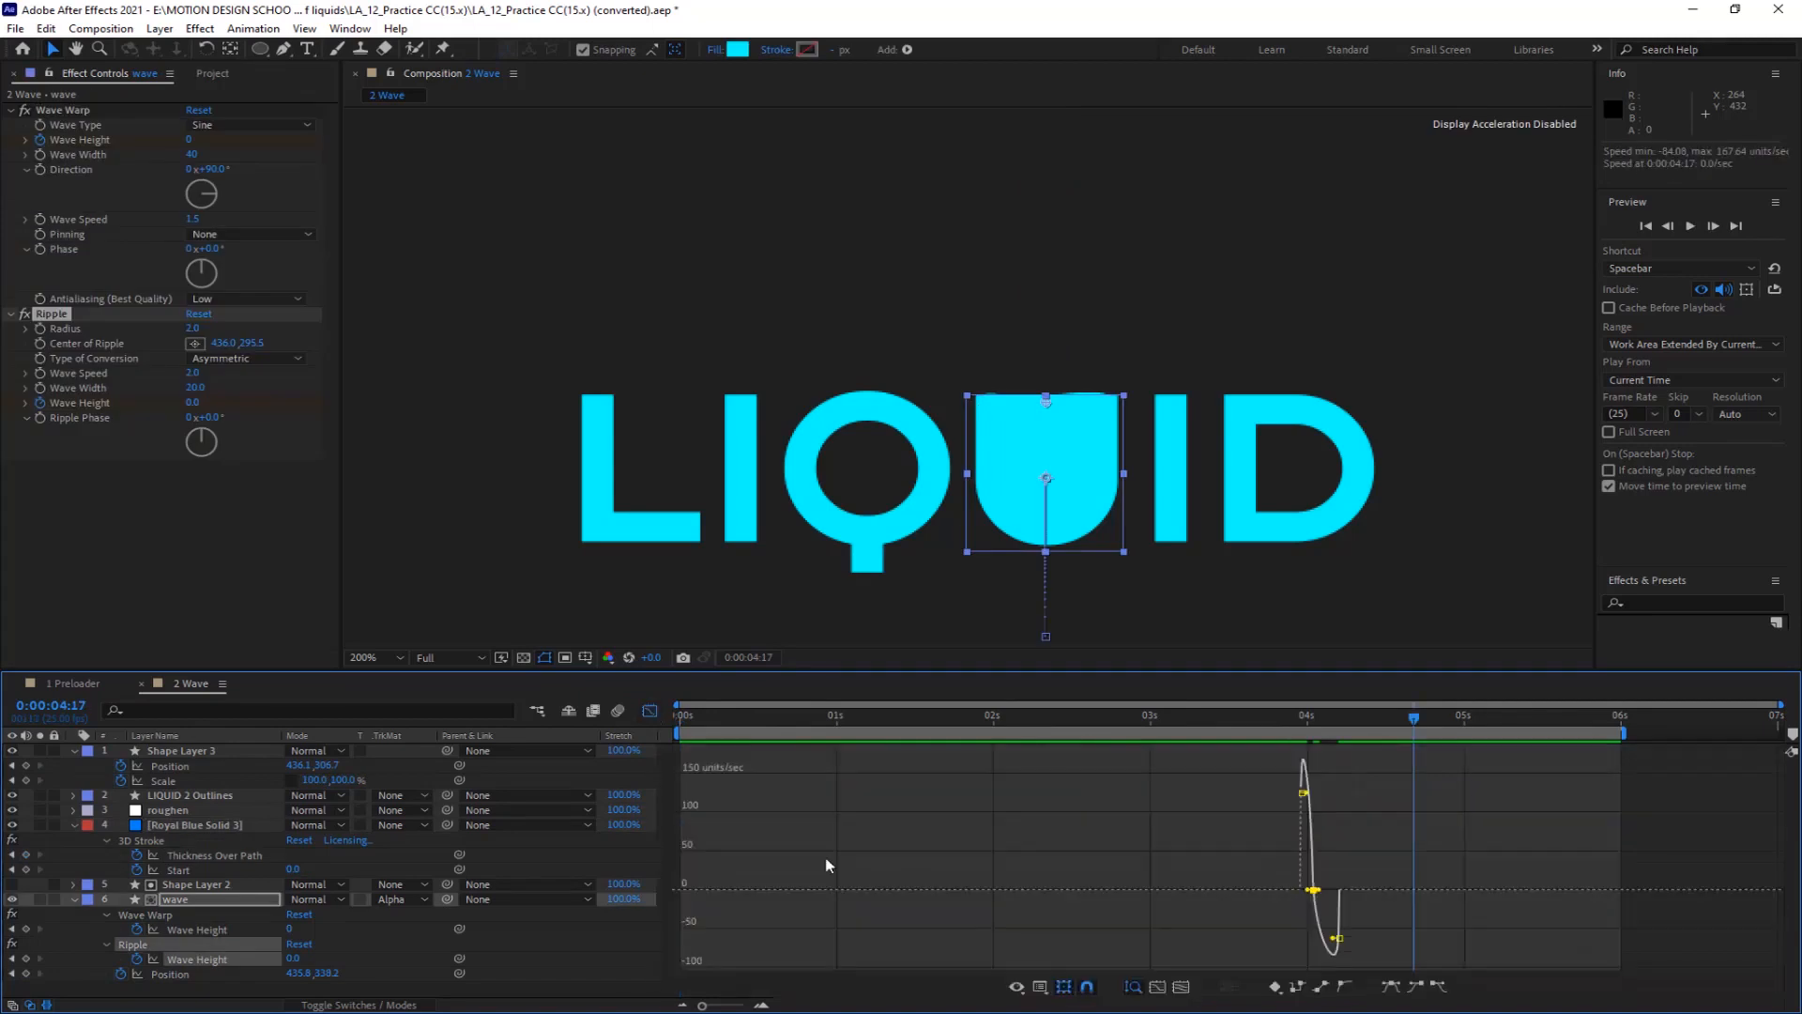
drag(1320, 890, 1294, 861)
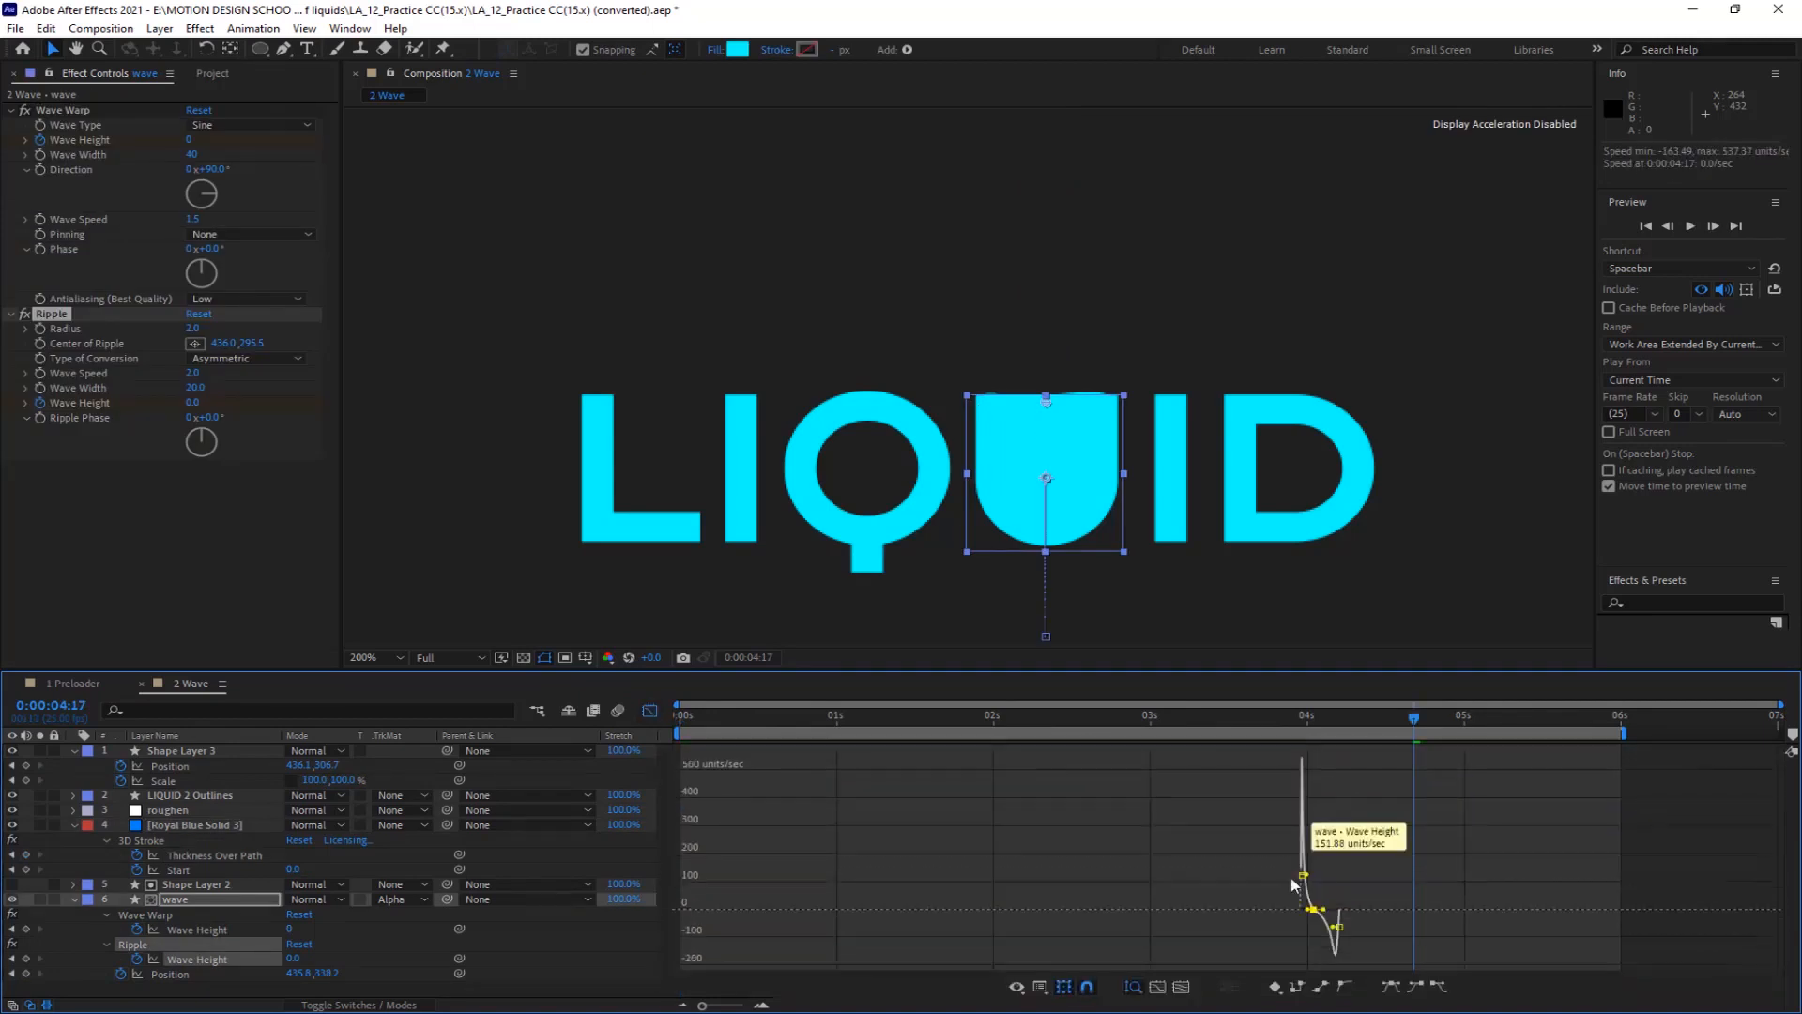
key(shift+F3)
drag(1412, 718, 684, 768)
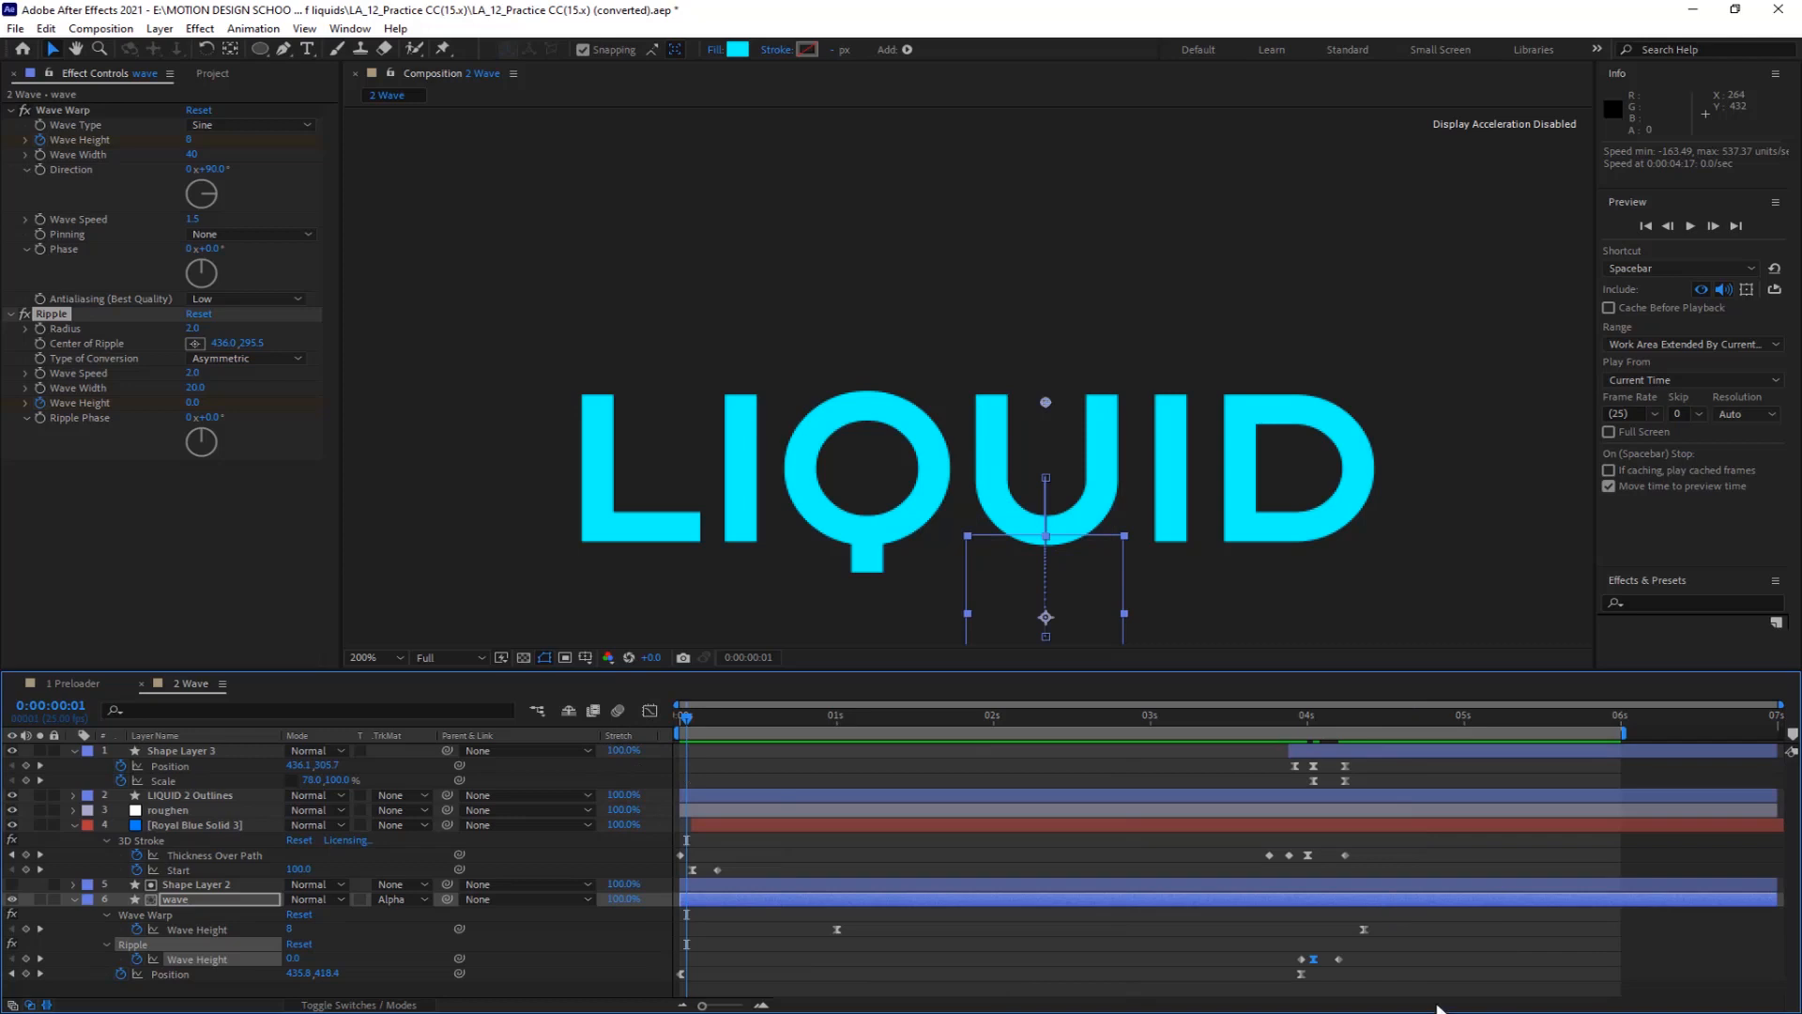
key(space)
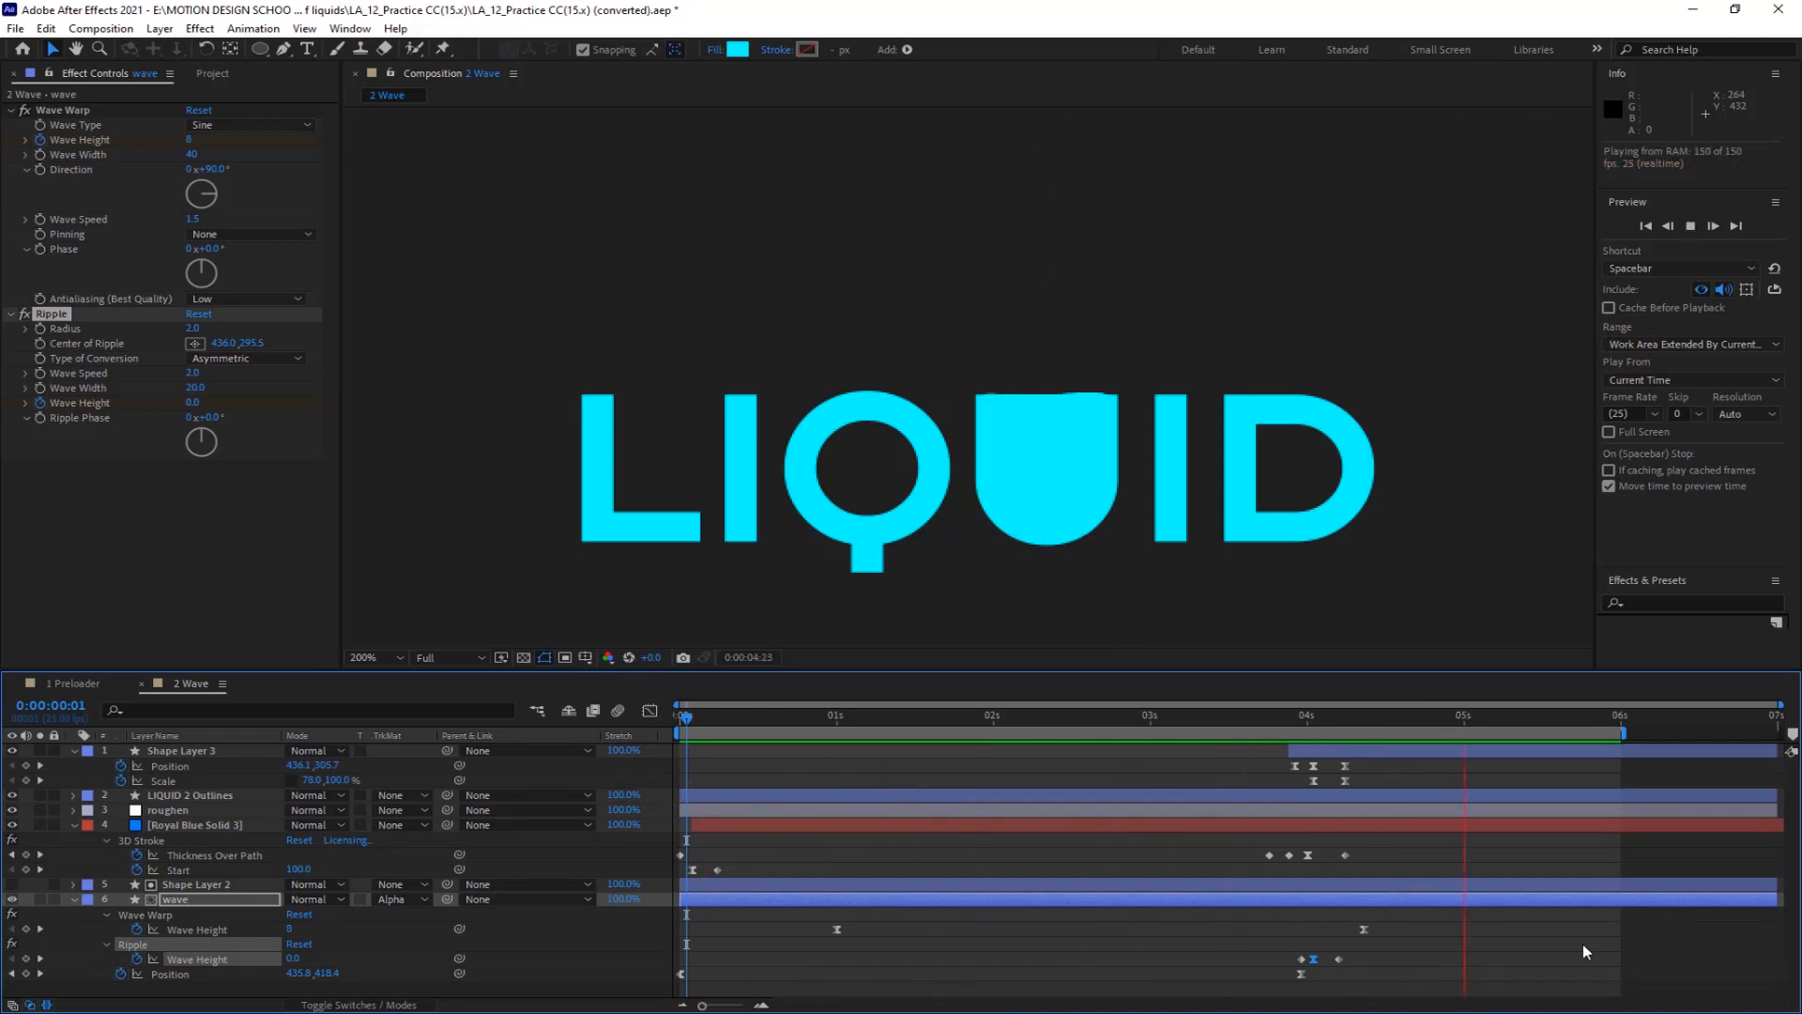
key(space)
Collapse Shape Layer 3 and place it below the roughen layer
click(74, 751)
drag(197, 751, 195, 781)
Apply the Posterize Time effect to the wave layer
click(216, 870)
key(t)
key(End)
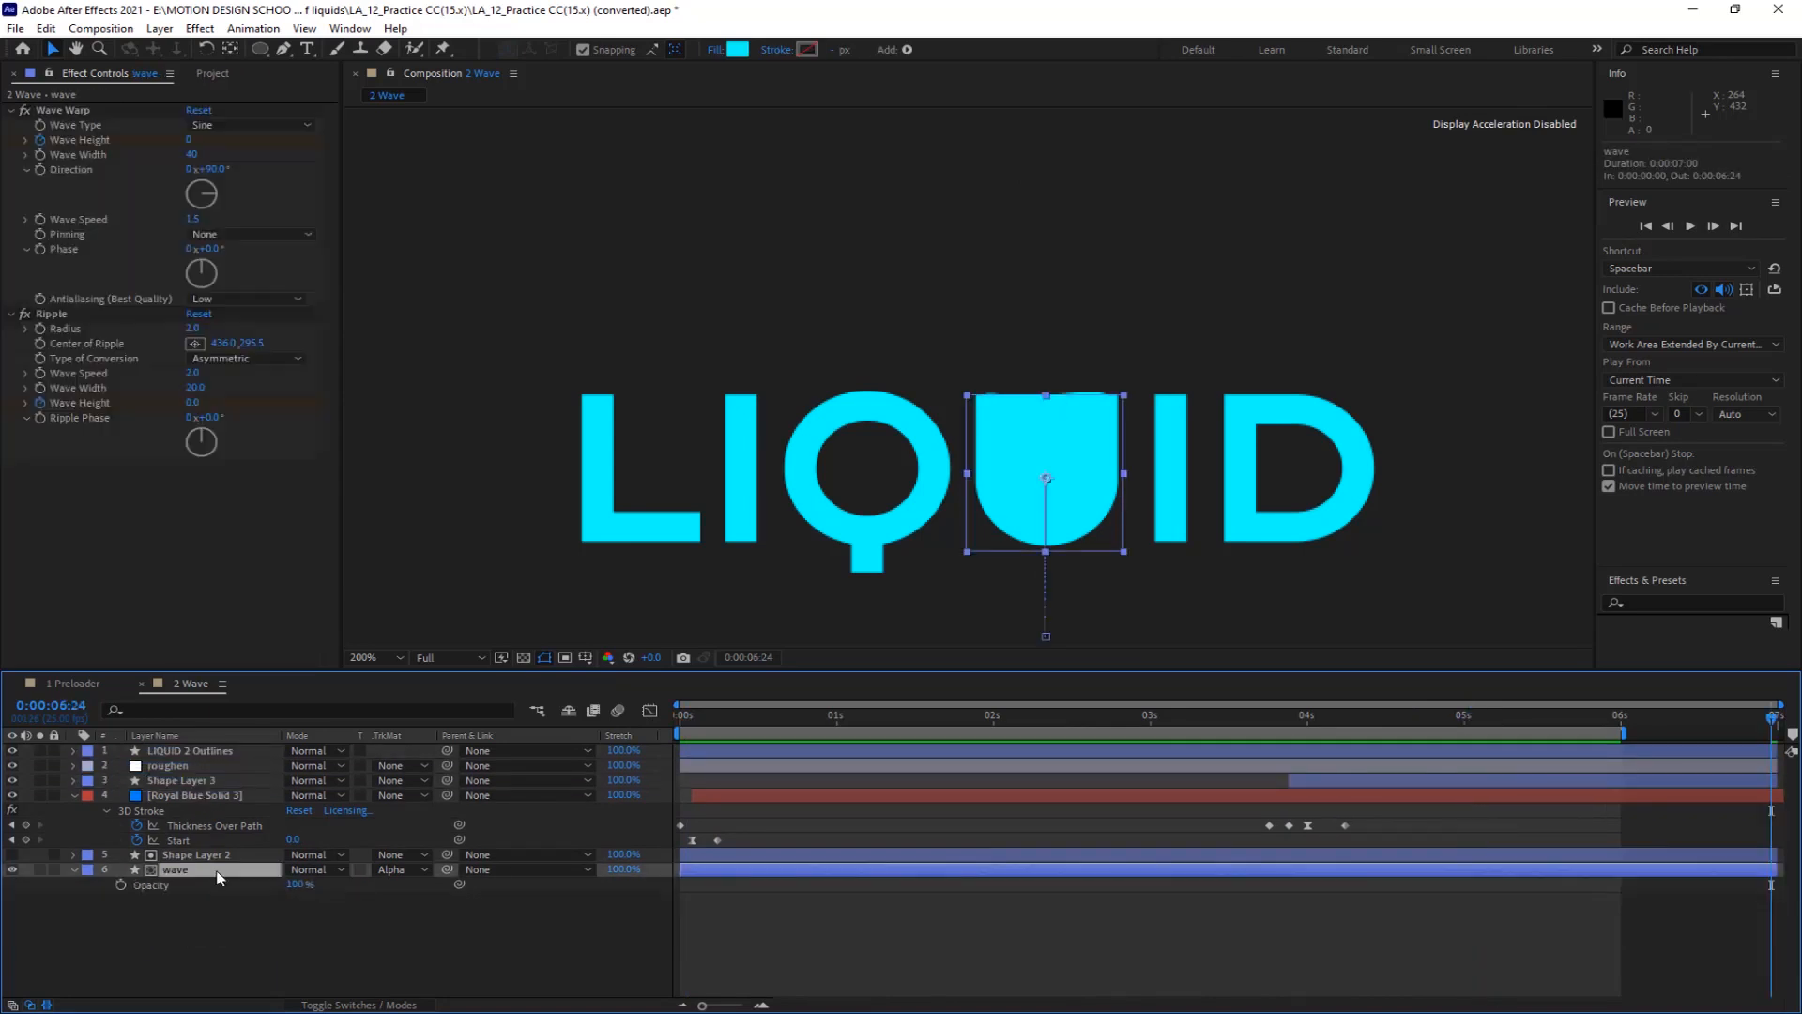
key(Home)
key(z)
key(u)
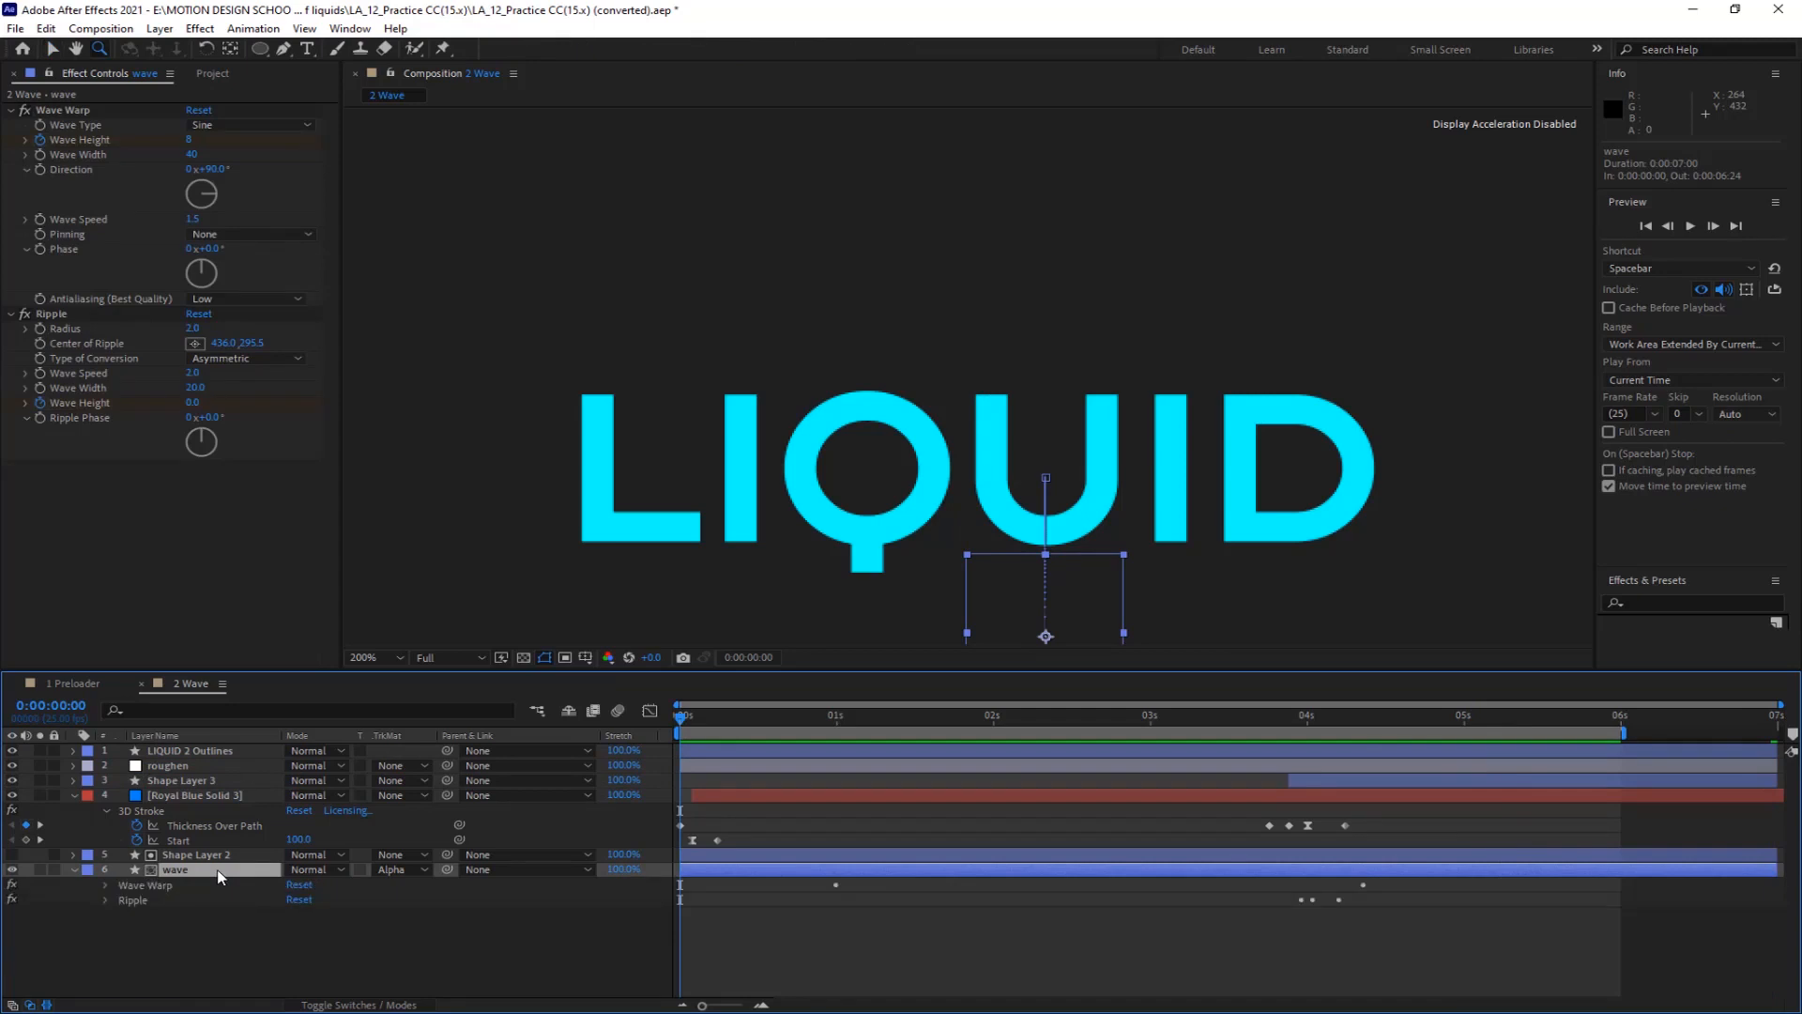
key(ctrl+space)
text(poster)
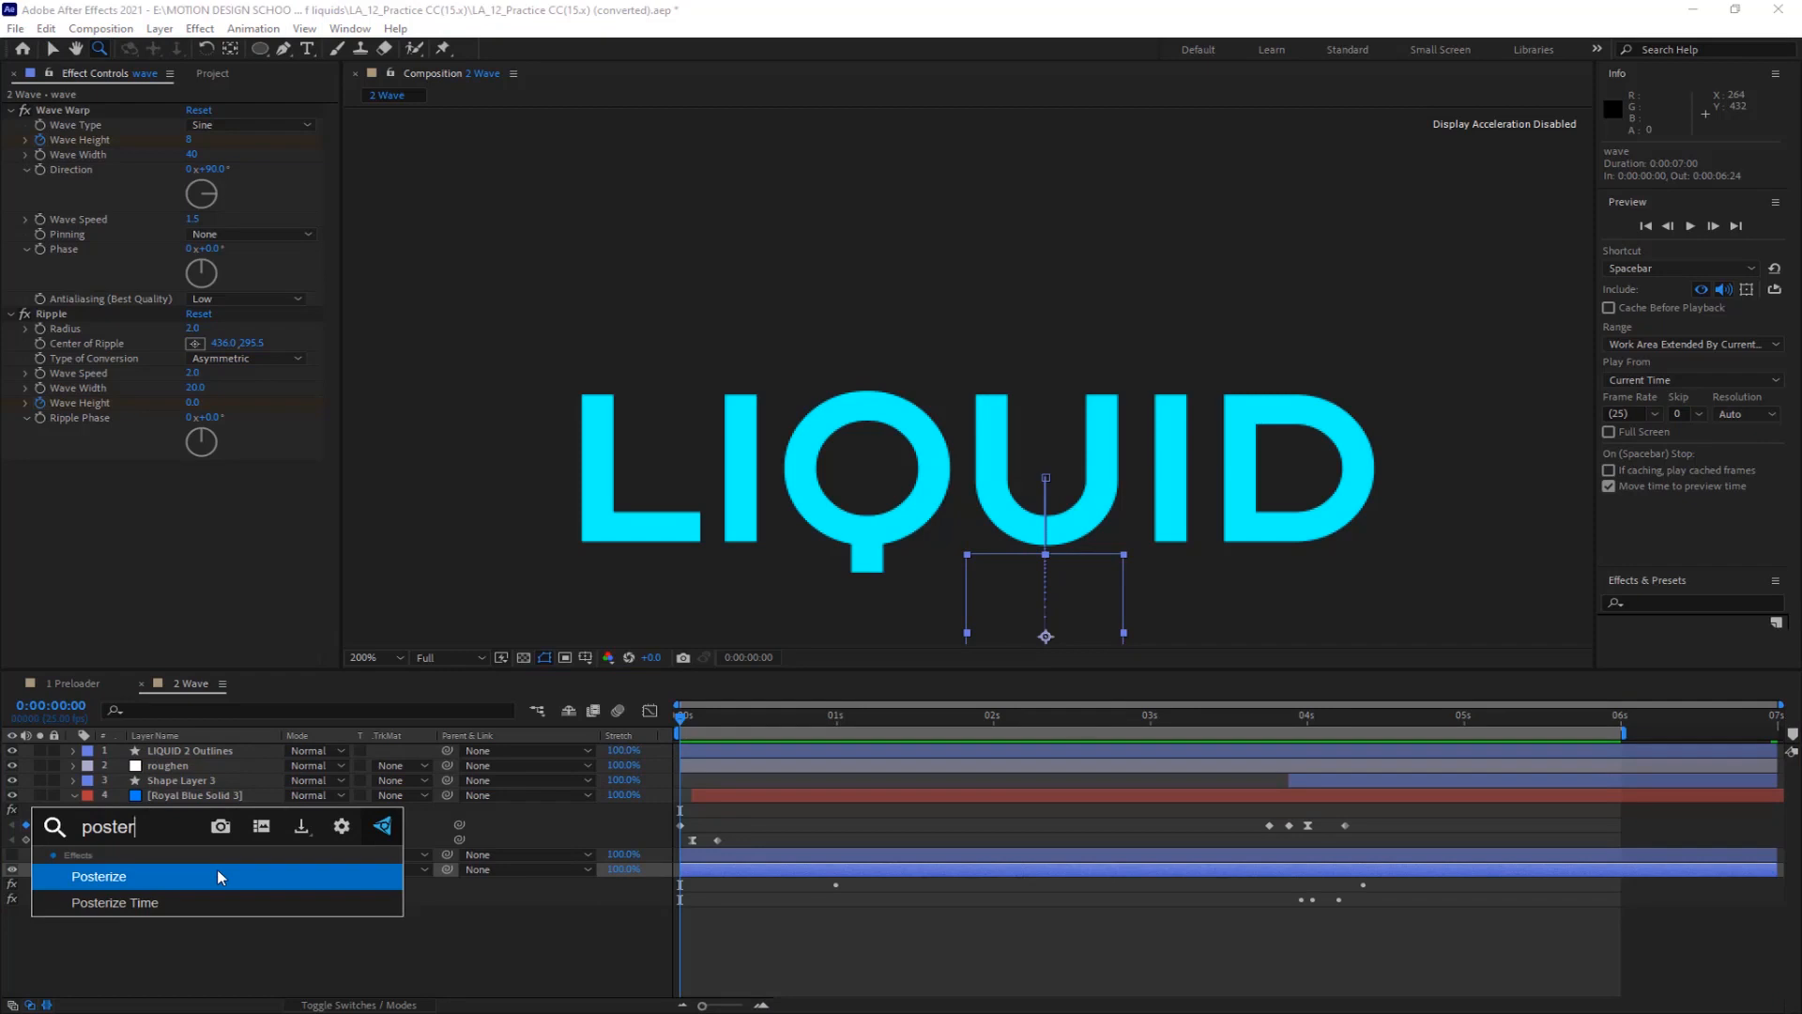
click(113, 903)
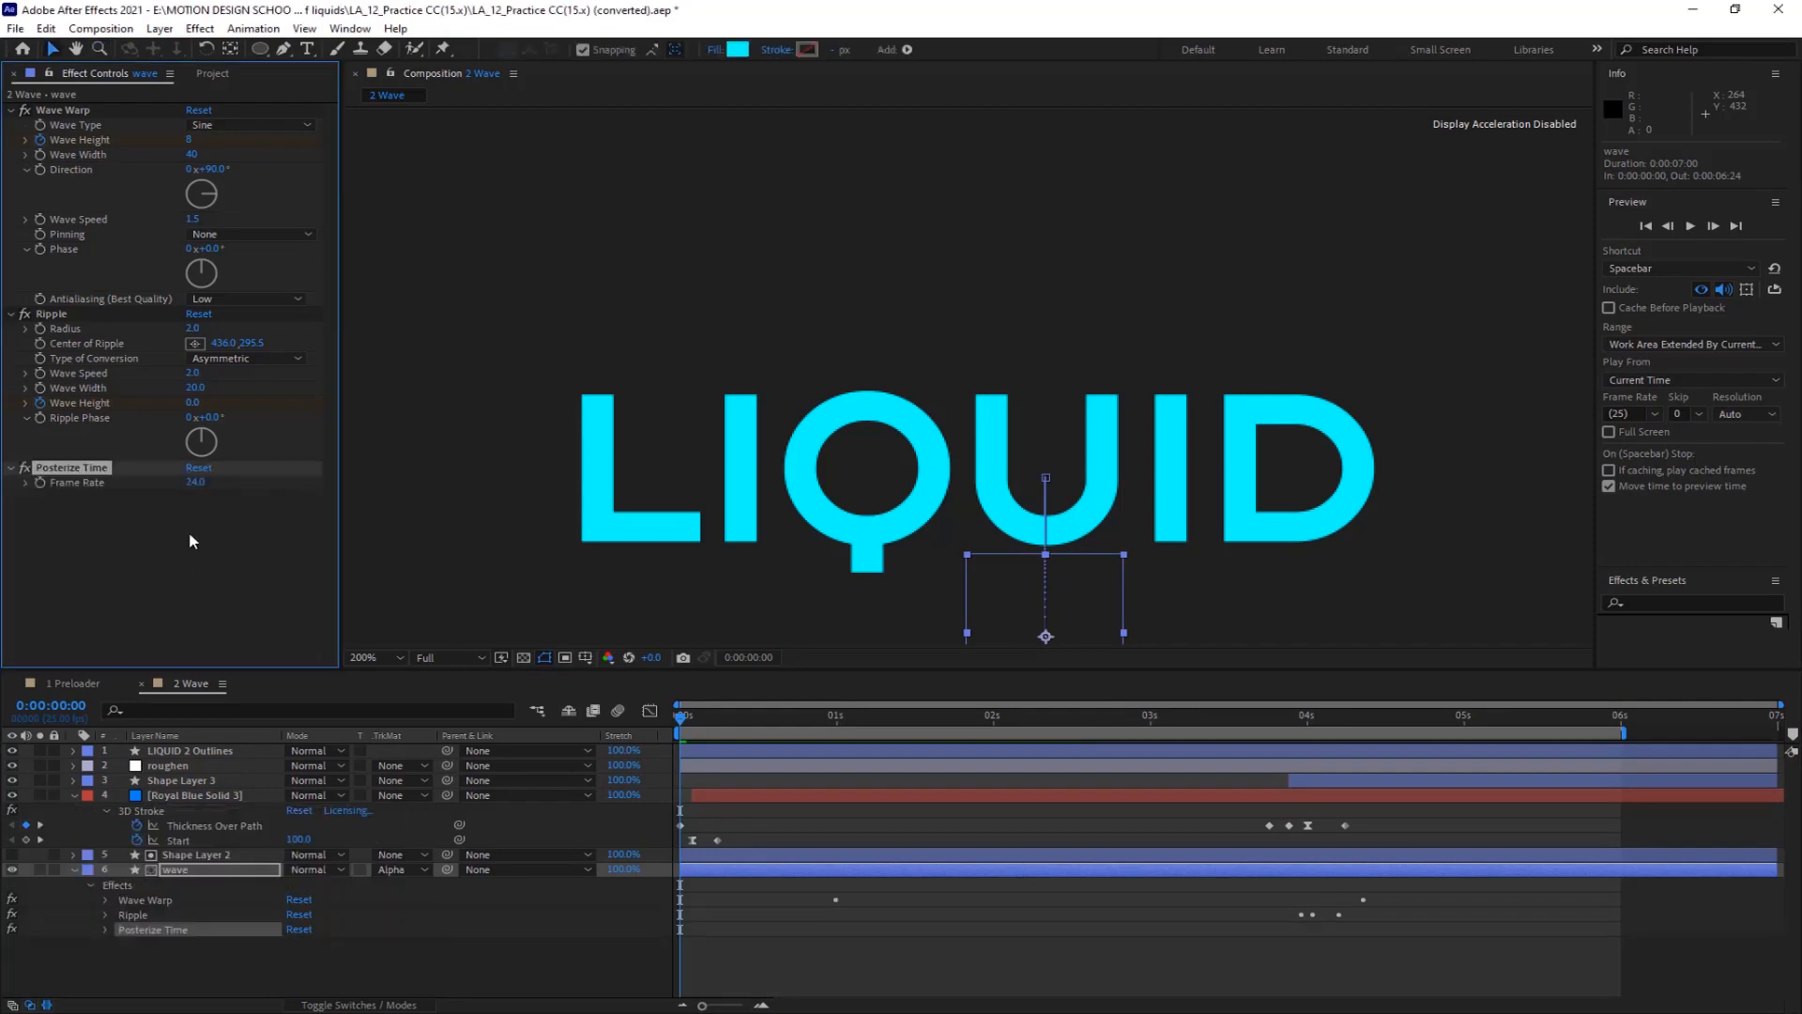
Set the Posterize Time Frame Rate to 12 and the Ripple Phase to 108° on the wave layer
click(194, 482)
key(Return)
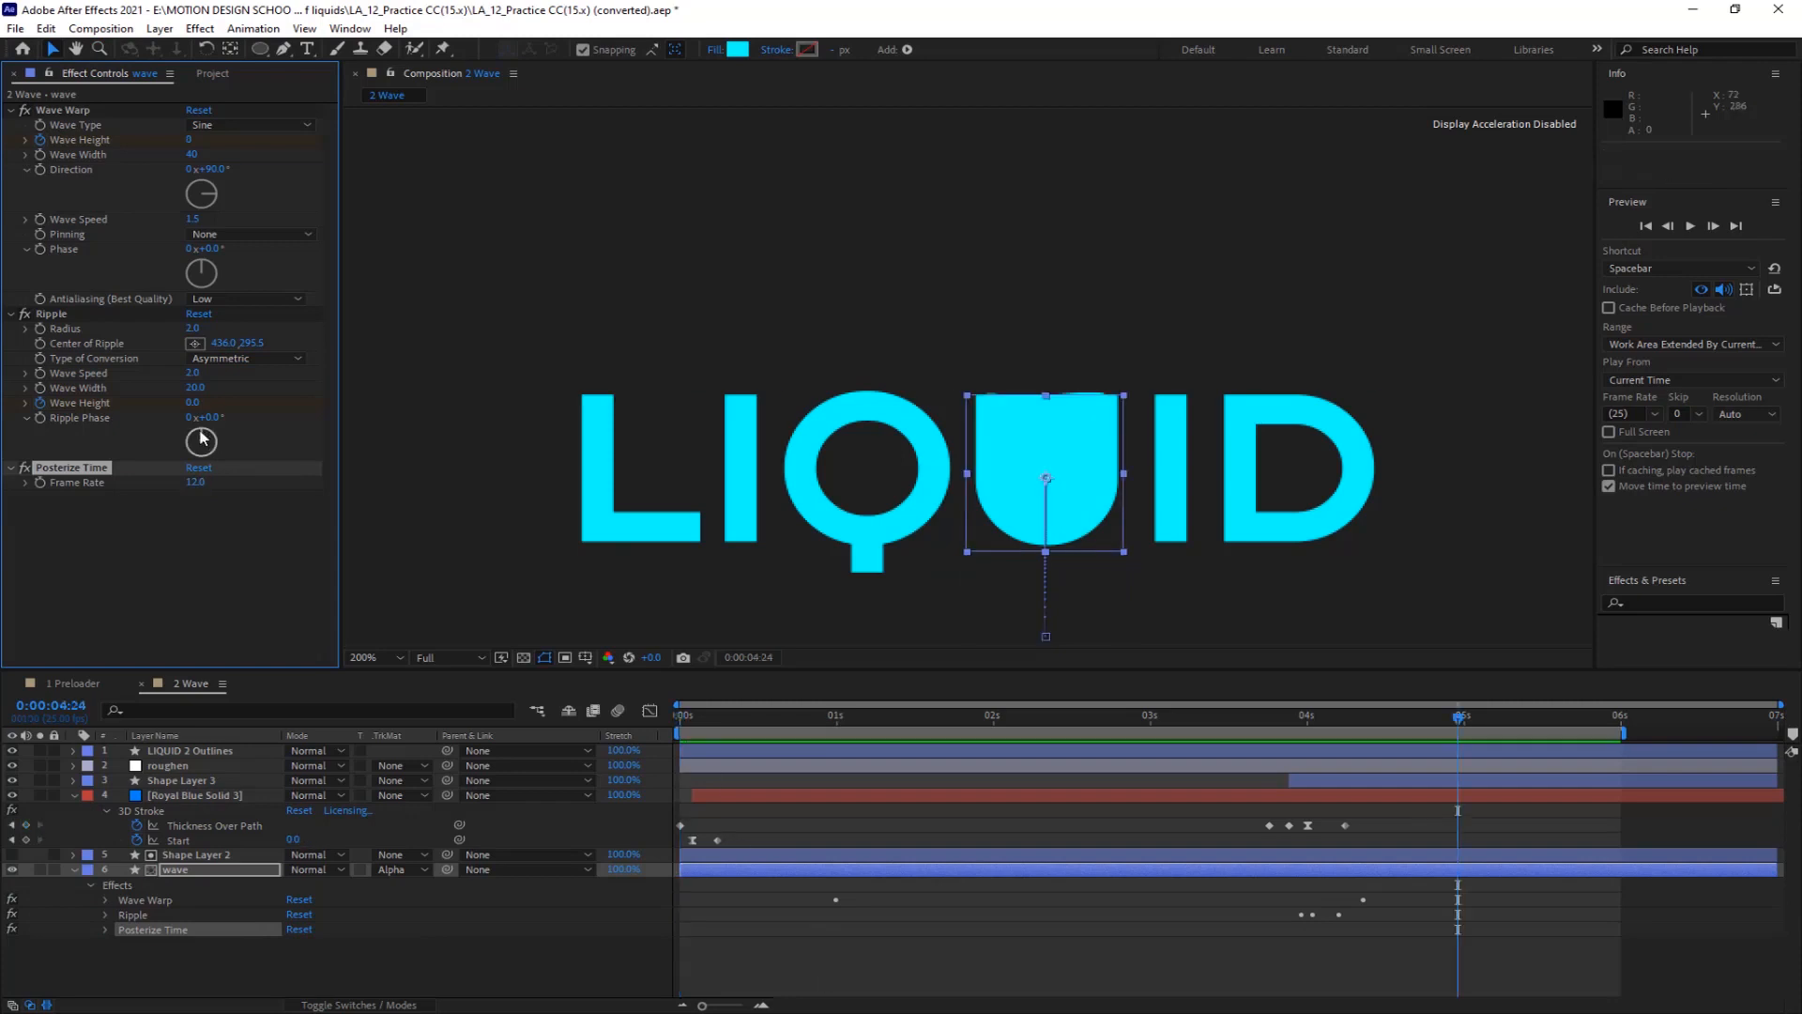
drag(201, 439, 212, 441)
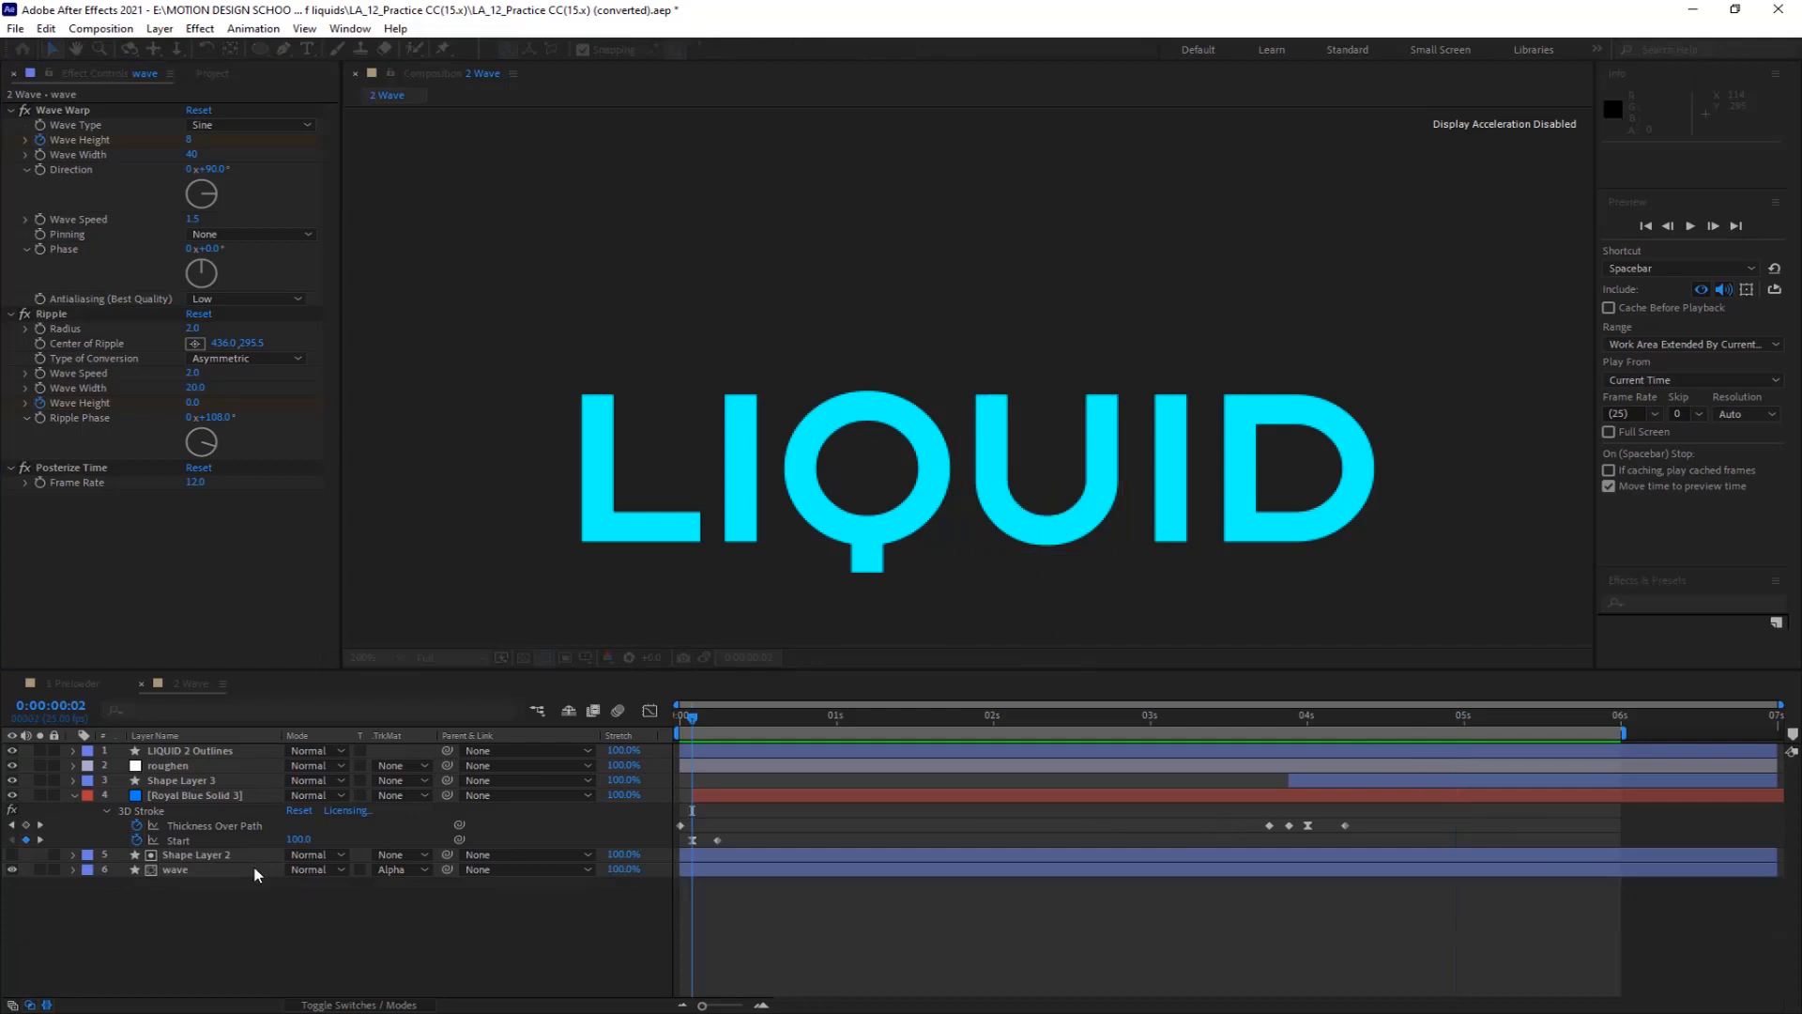
Duplicate the wave layer together with its matte, Shape Layer 2
click(248, 872)
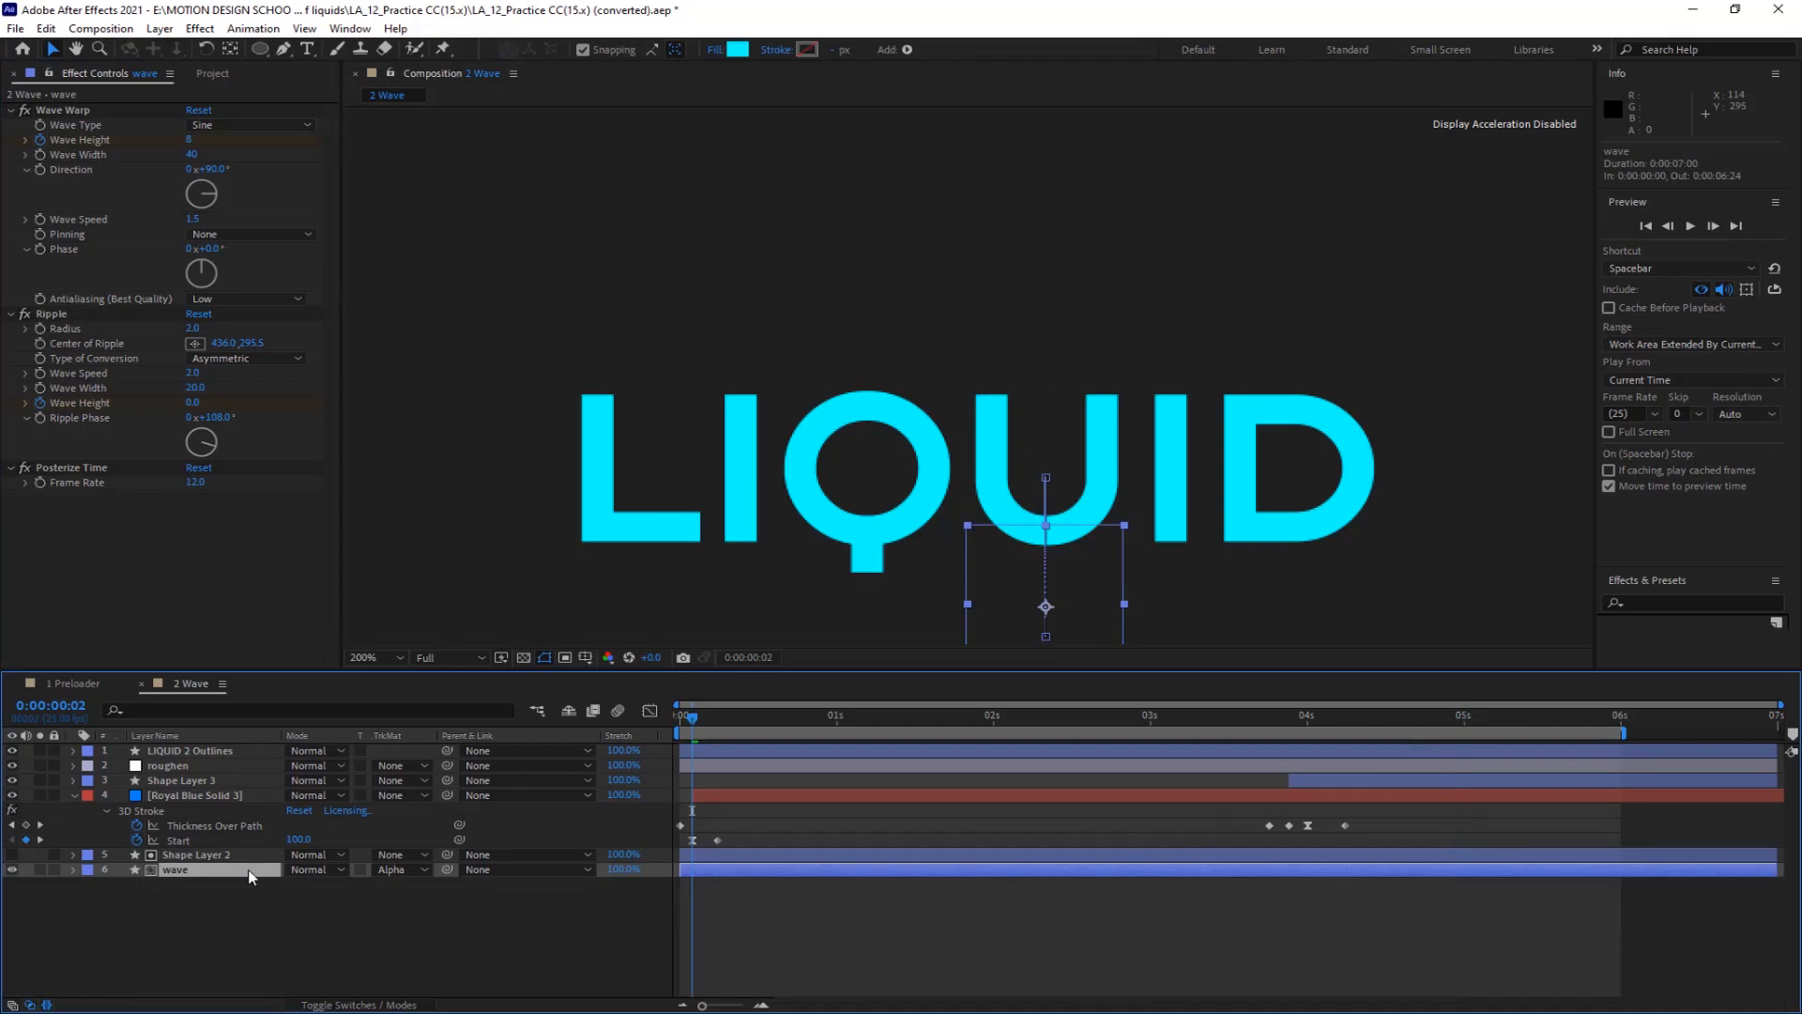
shift+click(250, 856)
key(ctrl+d)
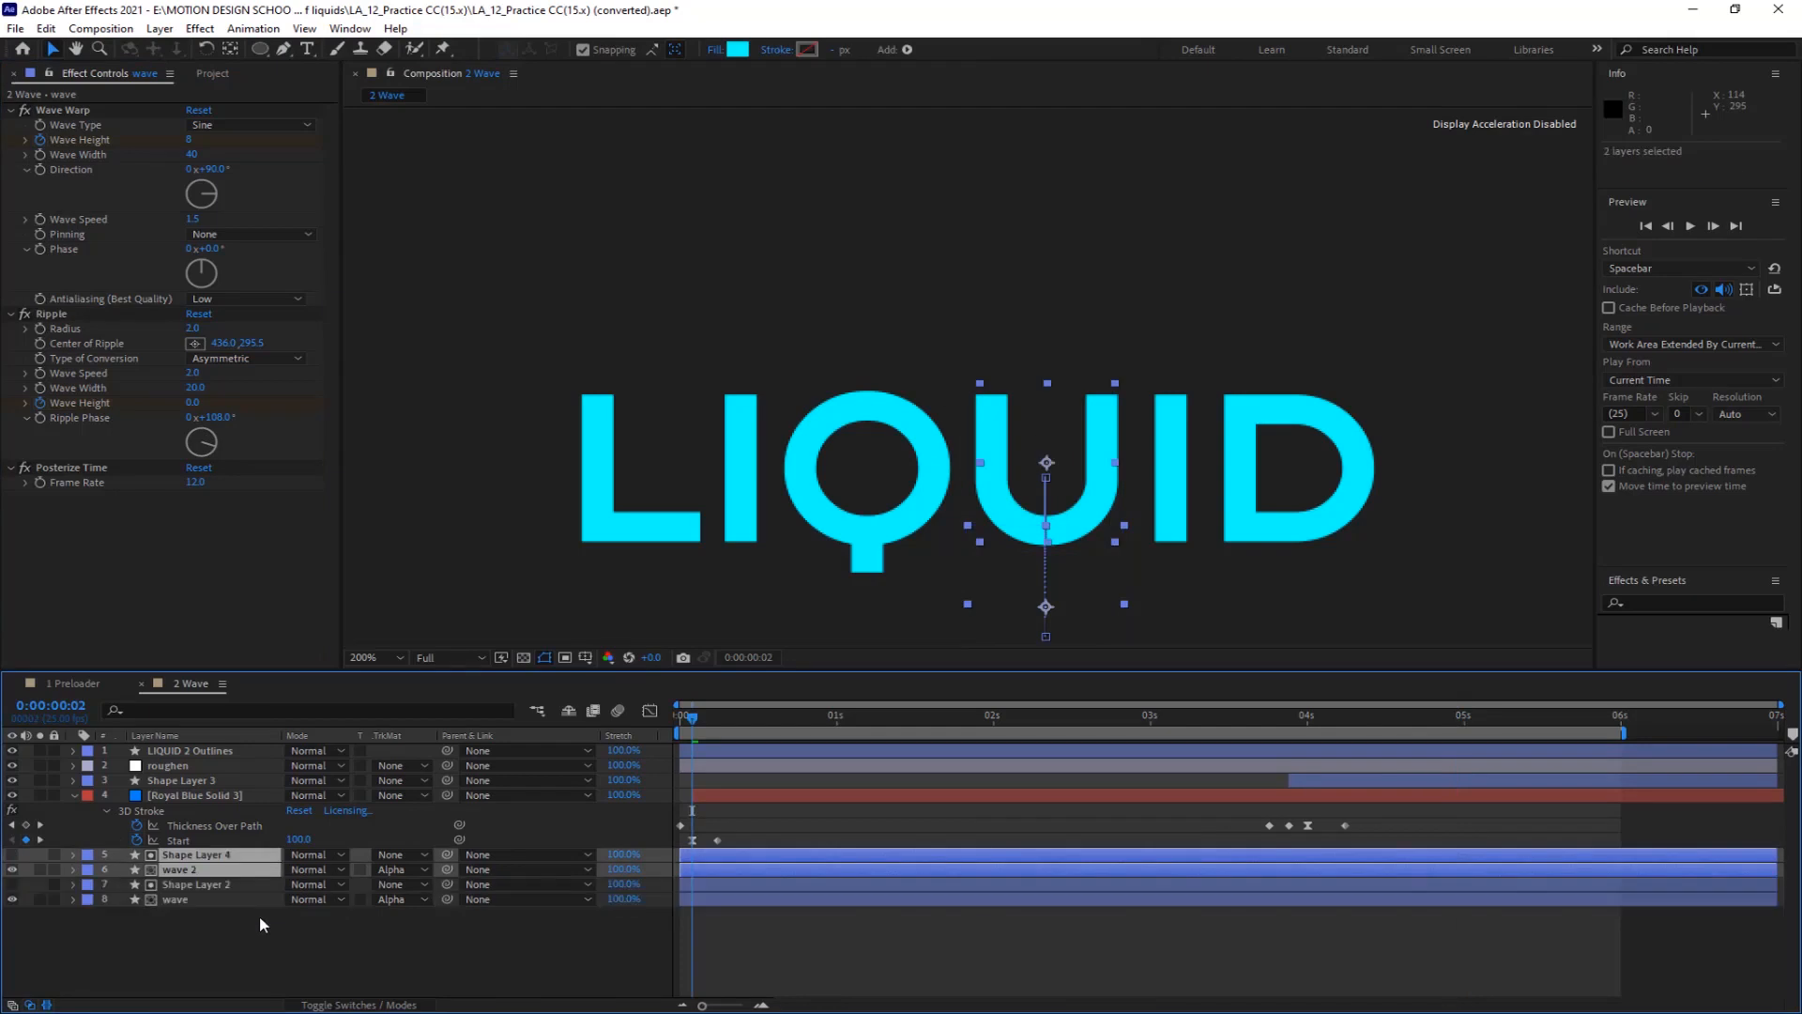
click(253, 970)
Darken the original wave layer's fill to a cyan of red 0, green 204, blue 204
click(228, 871)
click(234, 899)
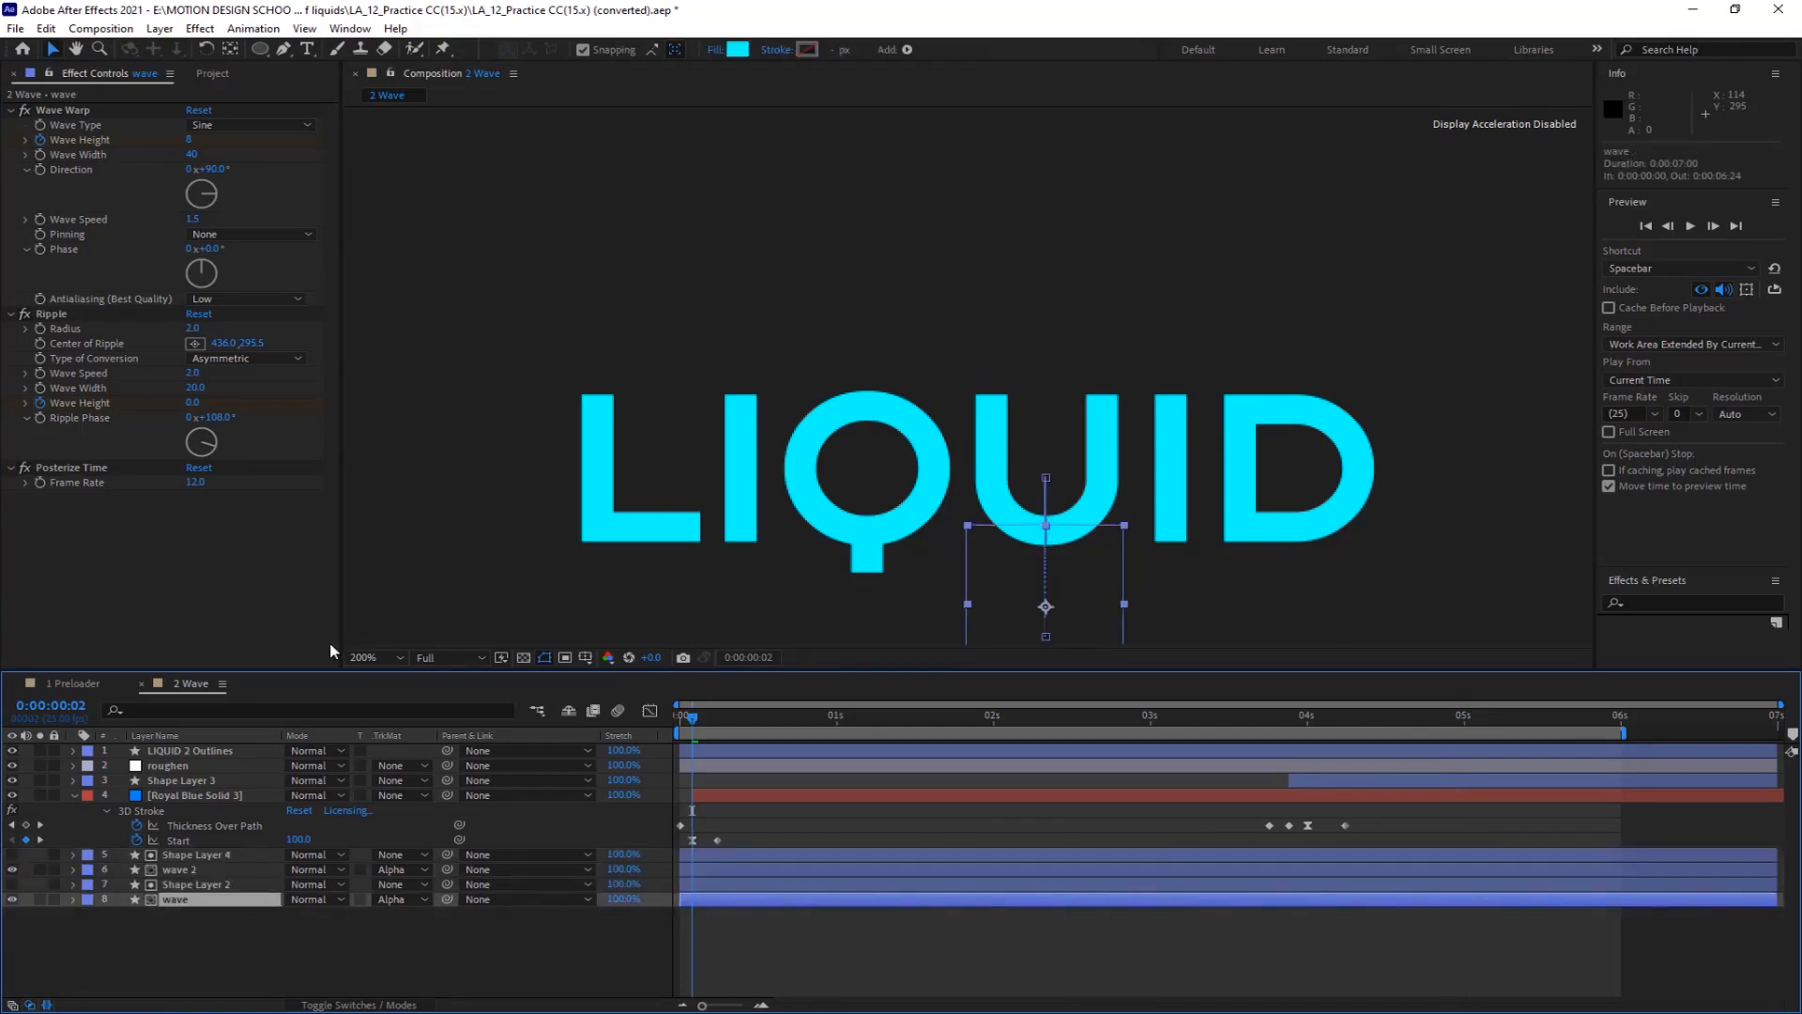
click(737, 49)
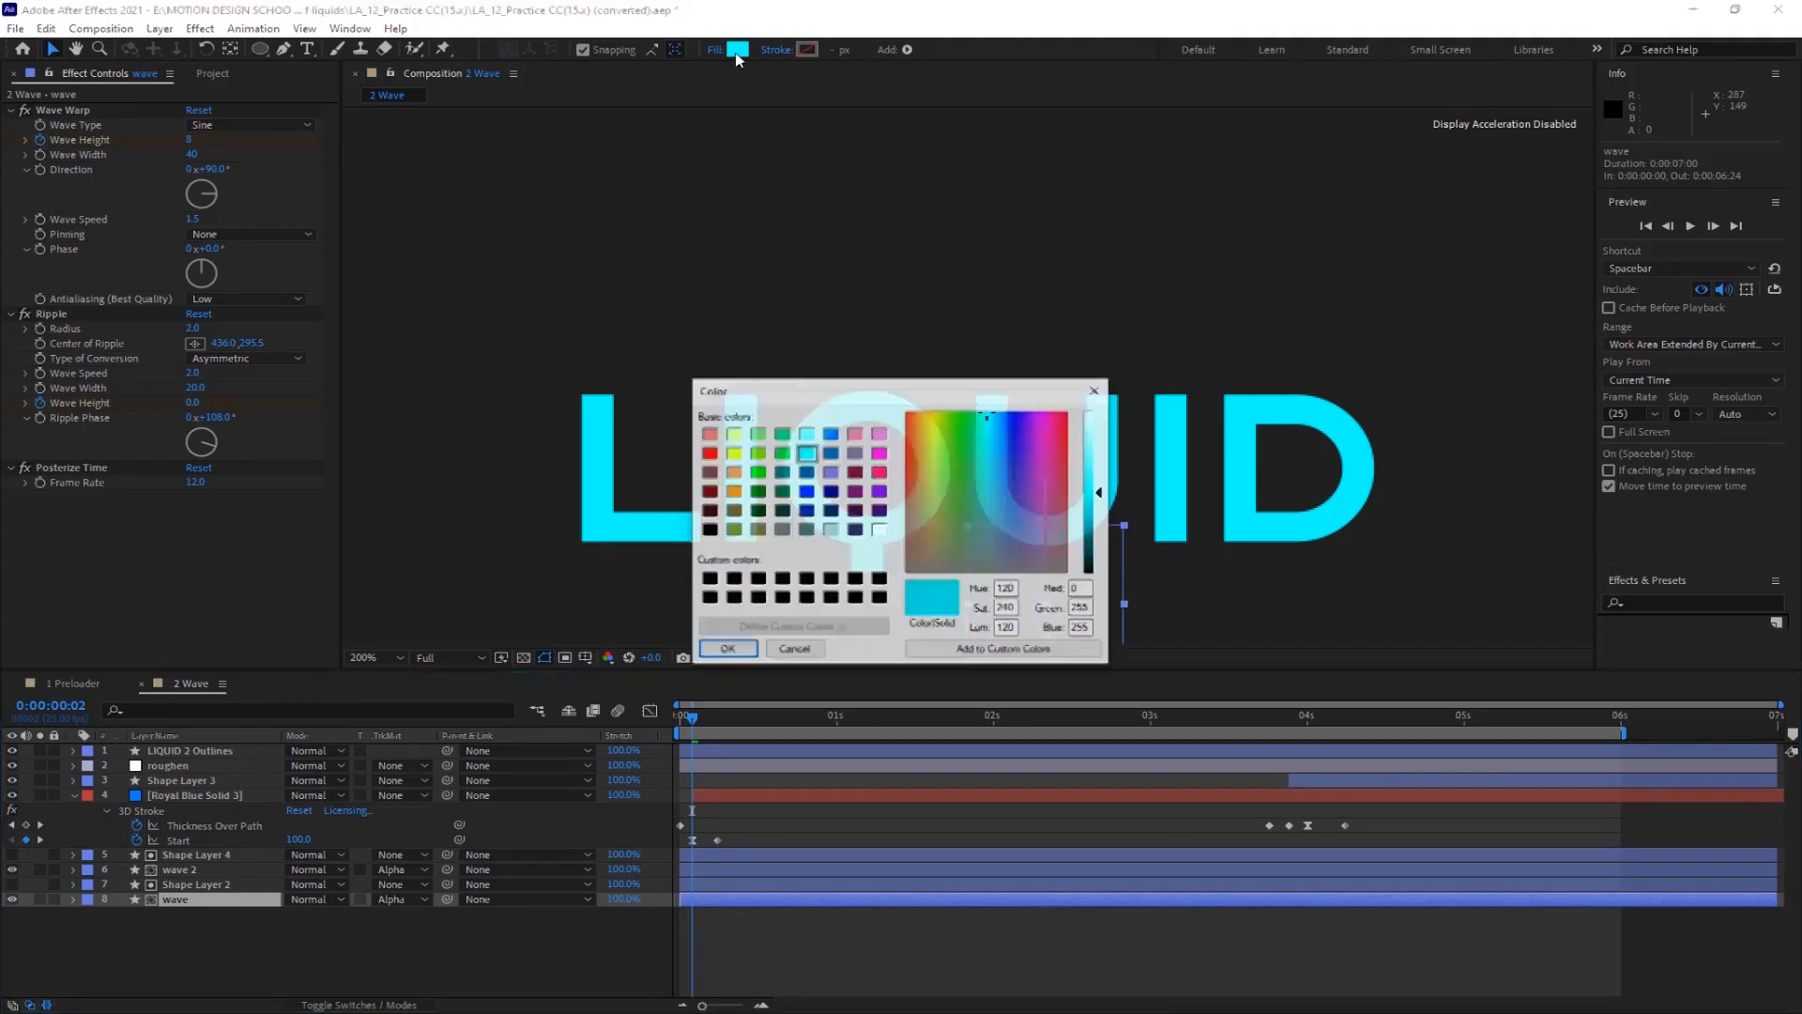
drag(1100, 490, 1103, 514)
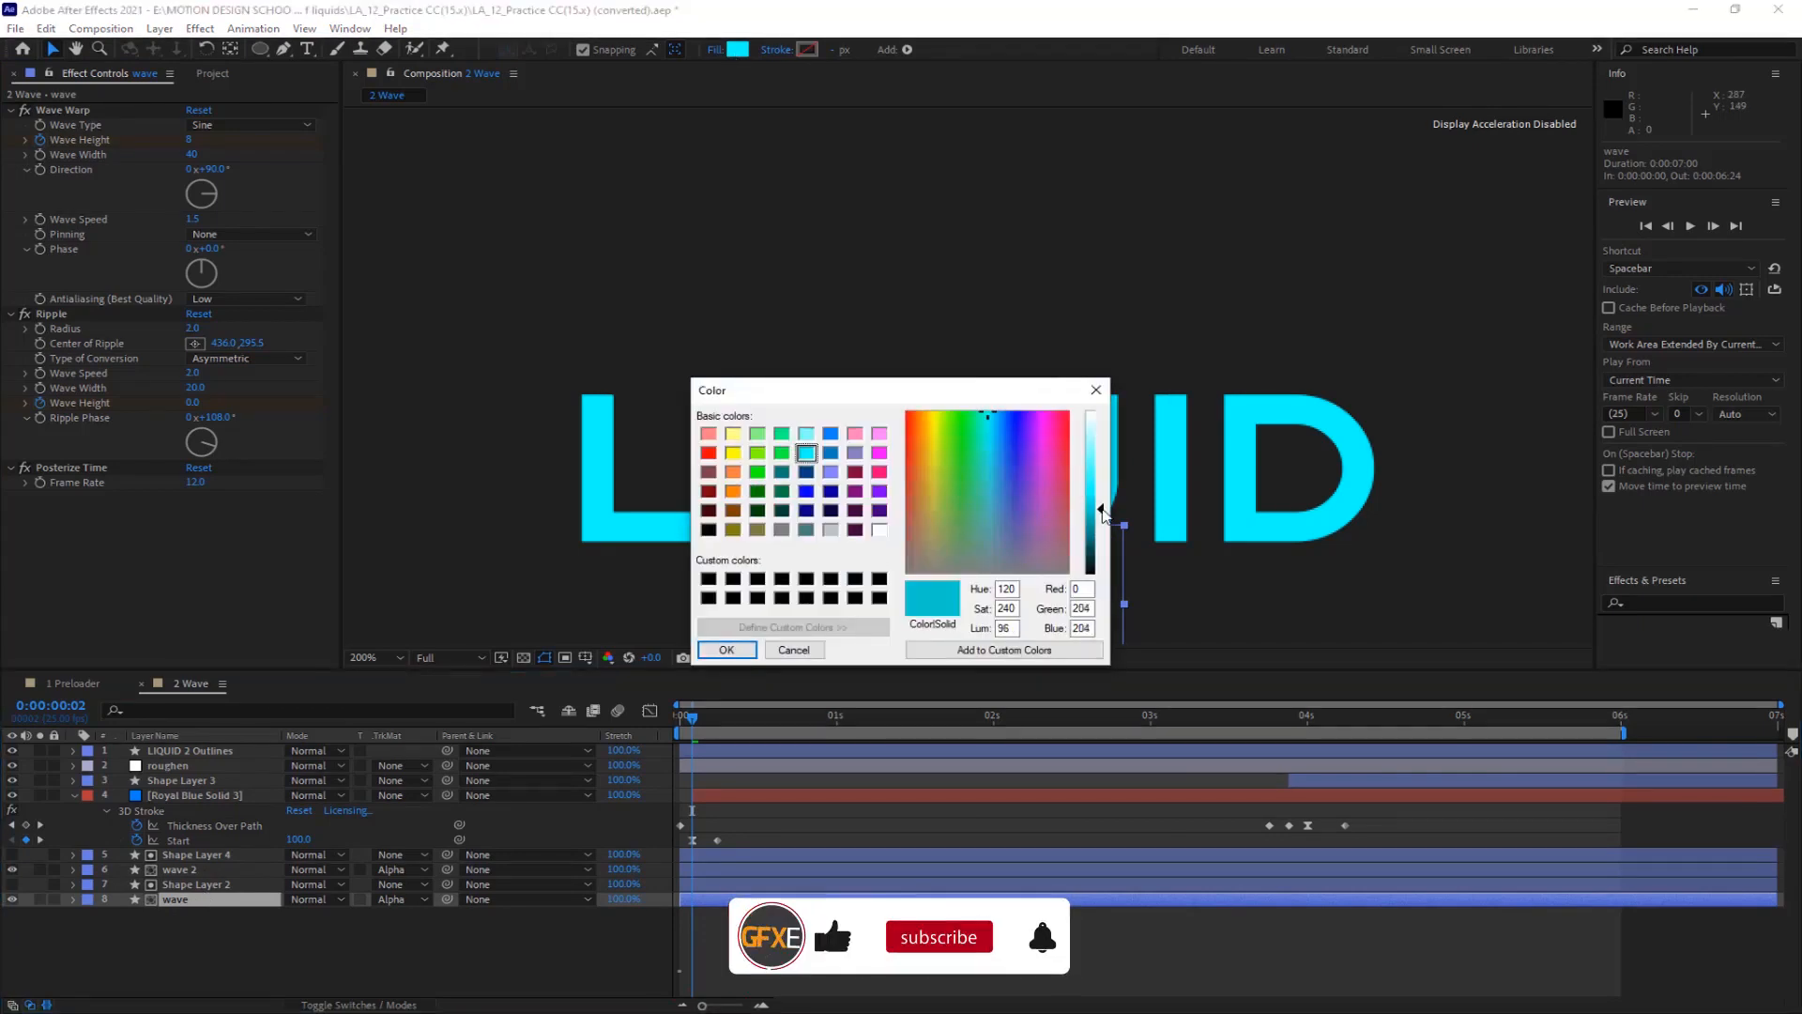
click(733, 649)
click(241, 885)
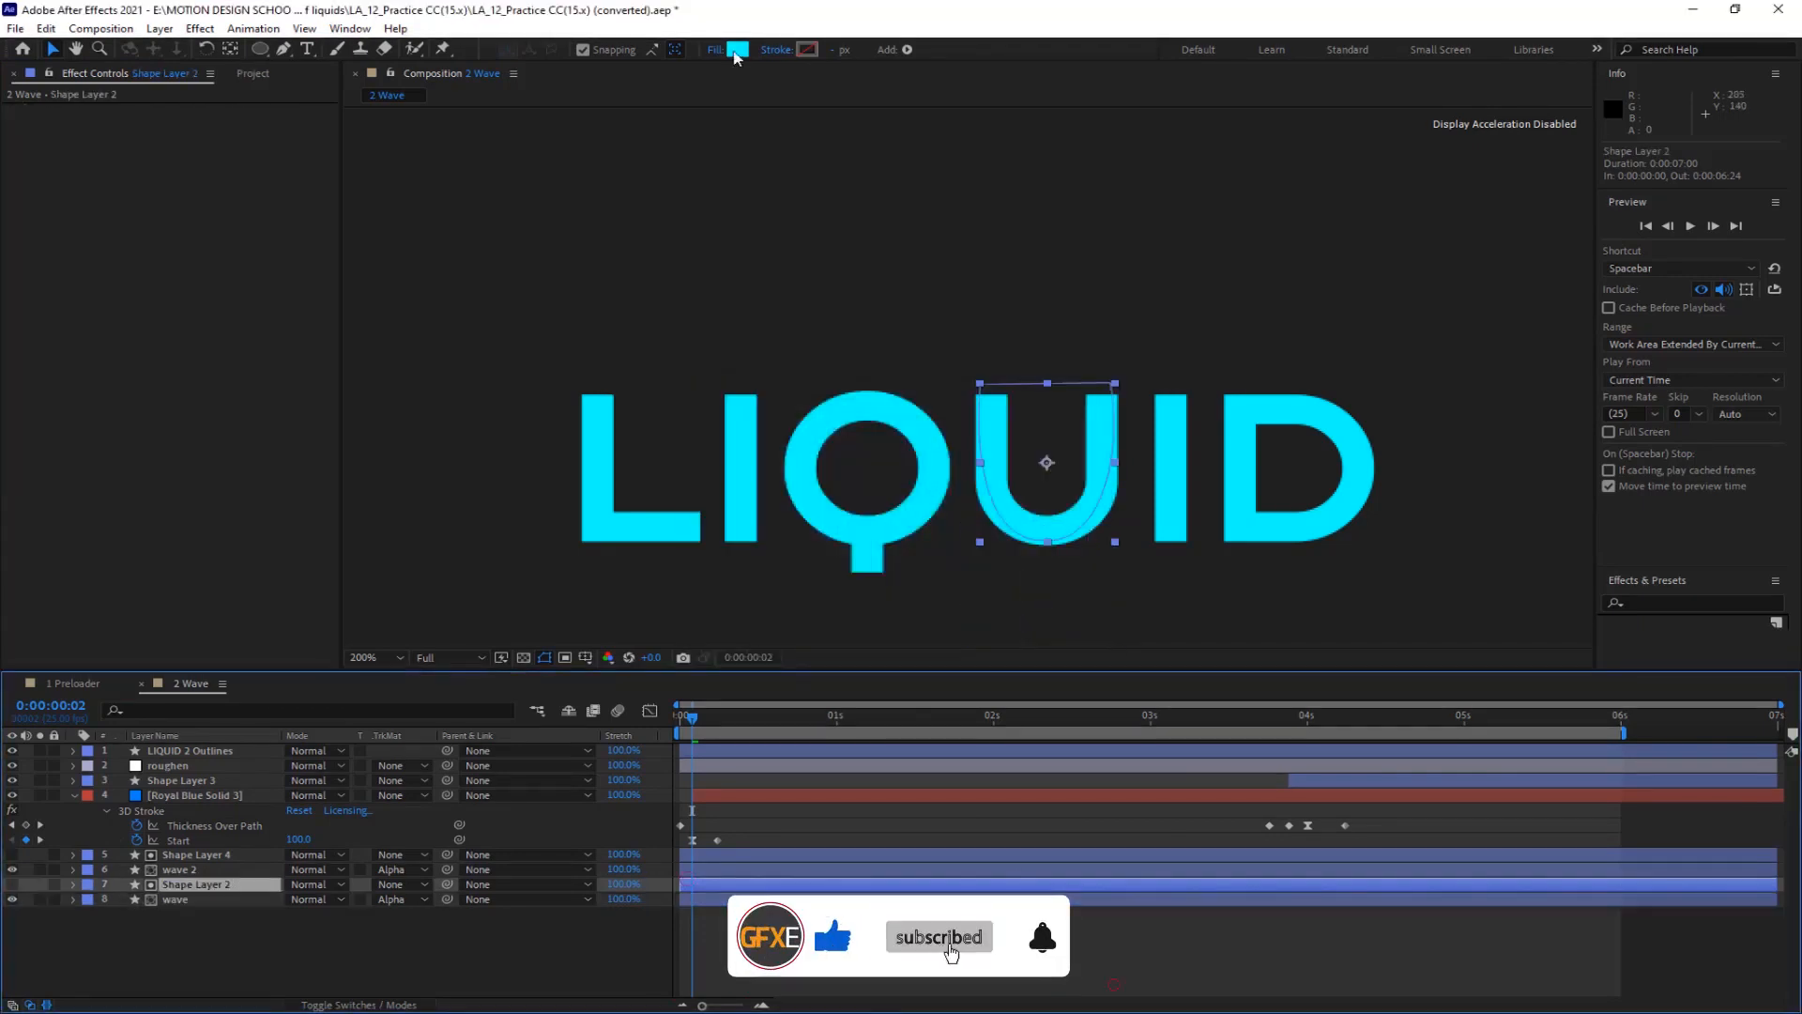
click(738, 49)
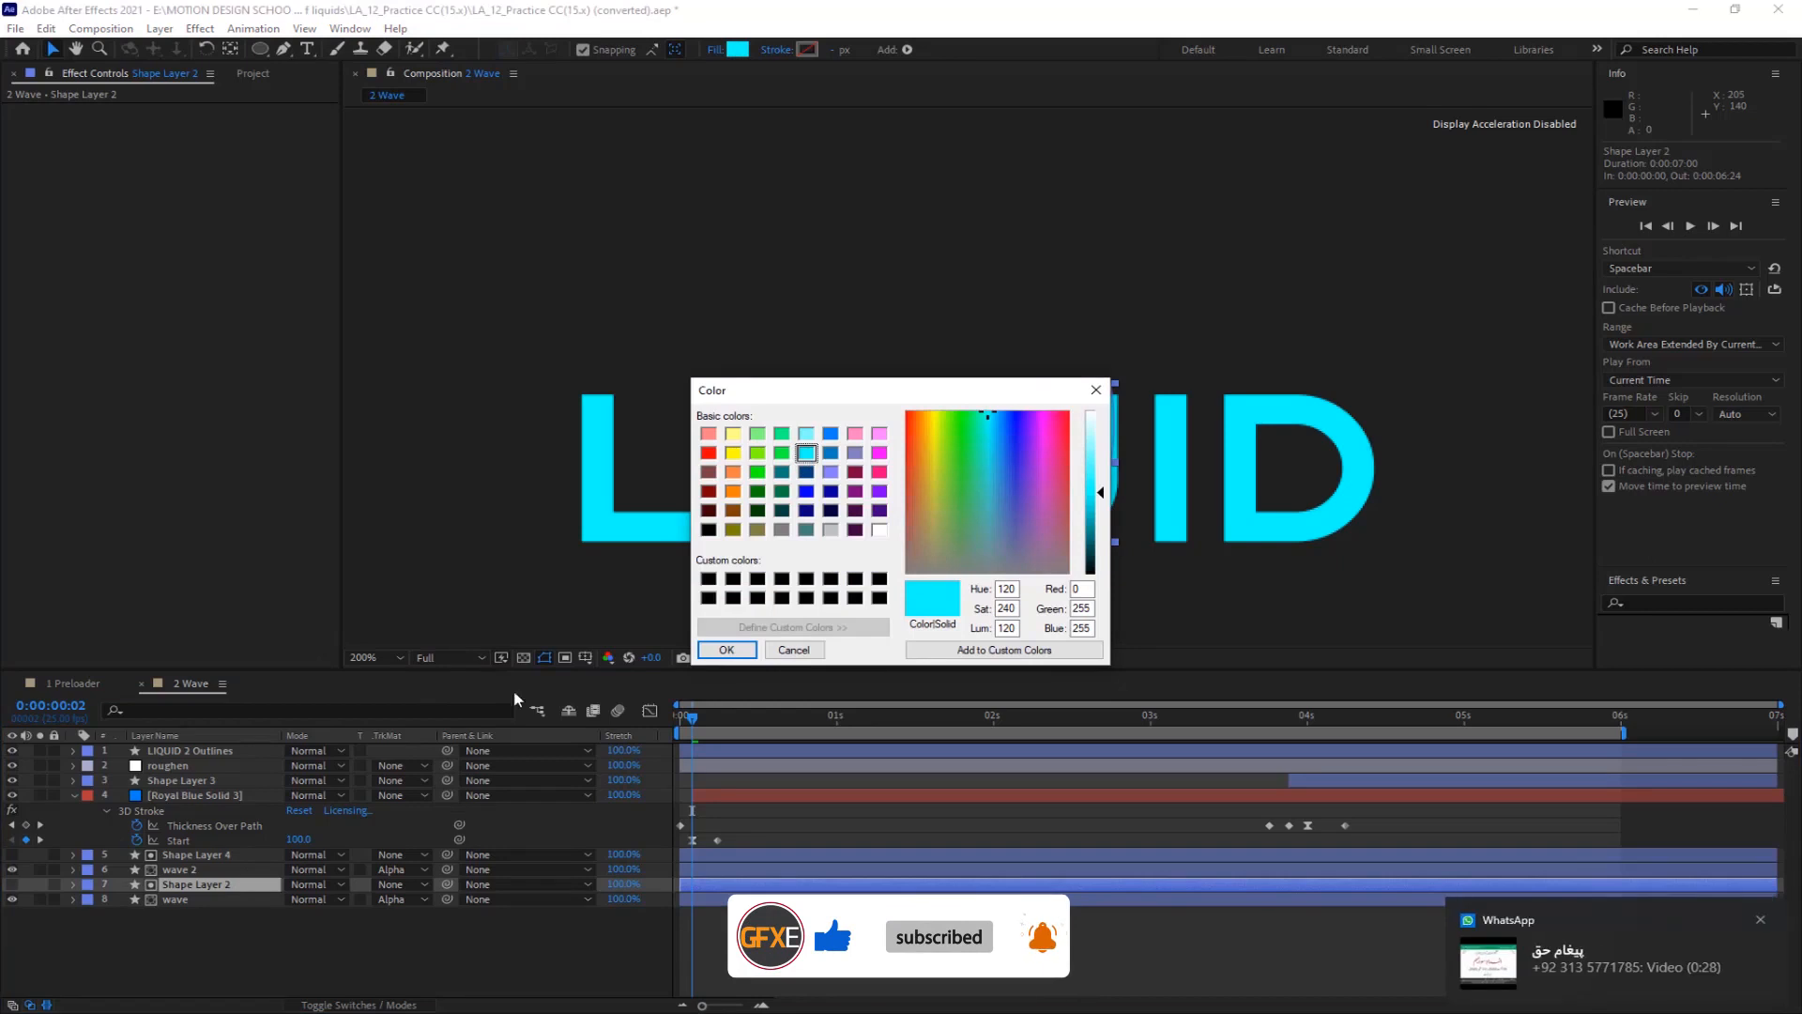
click(793, 649)
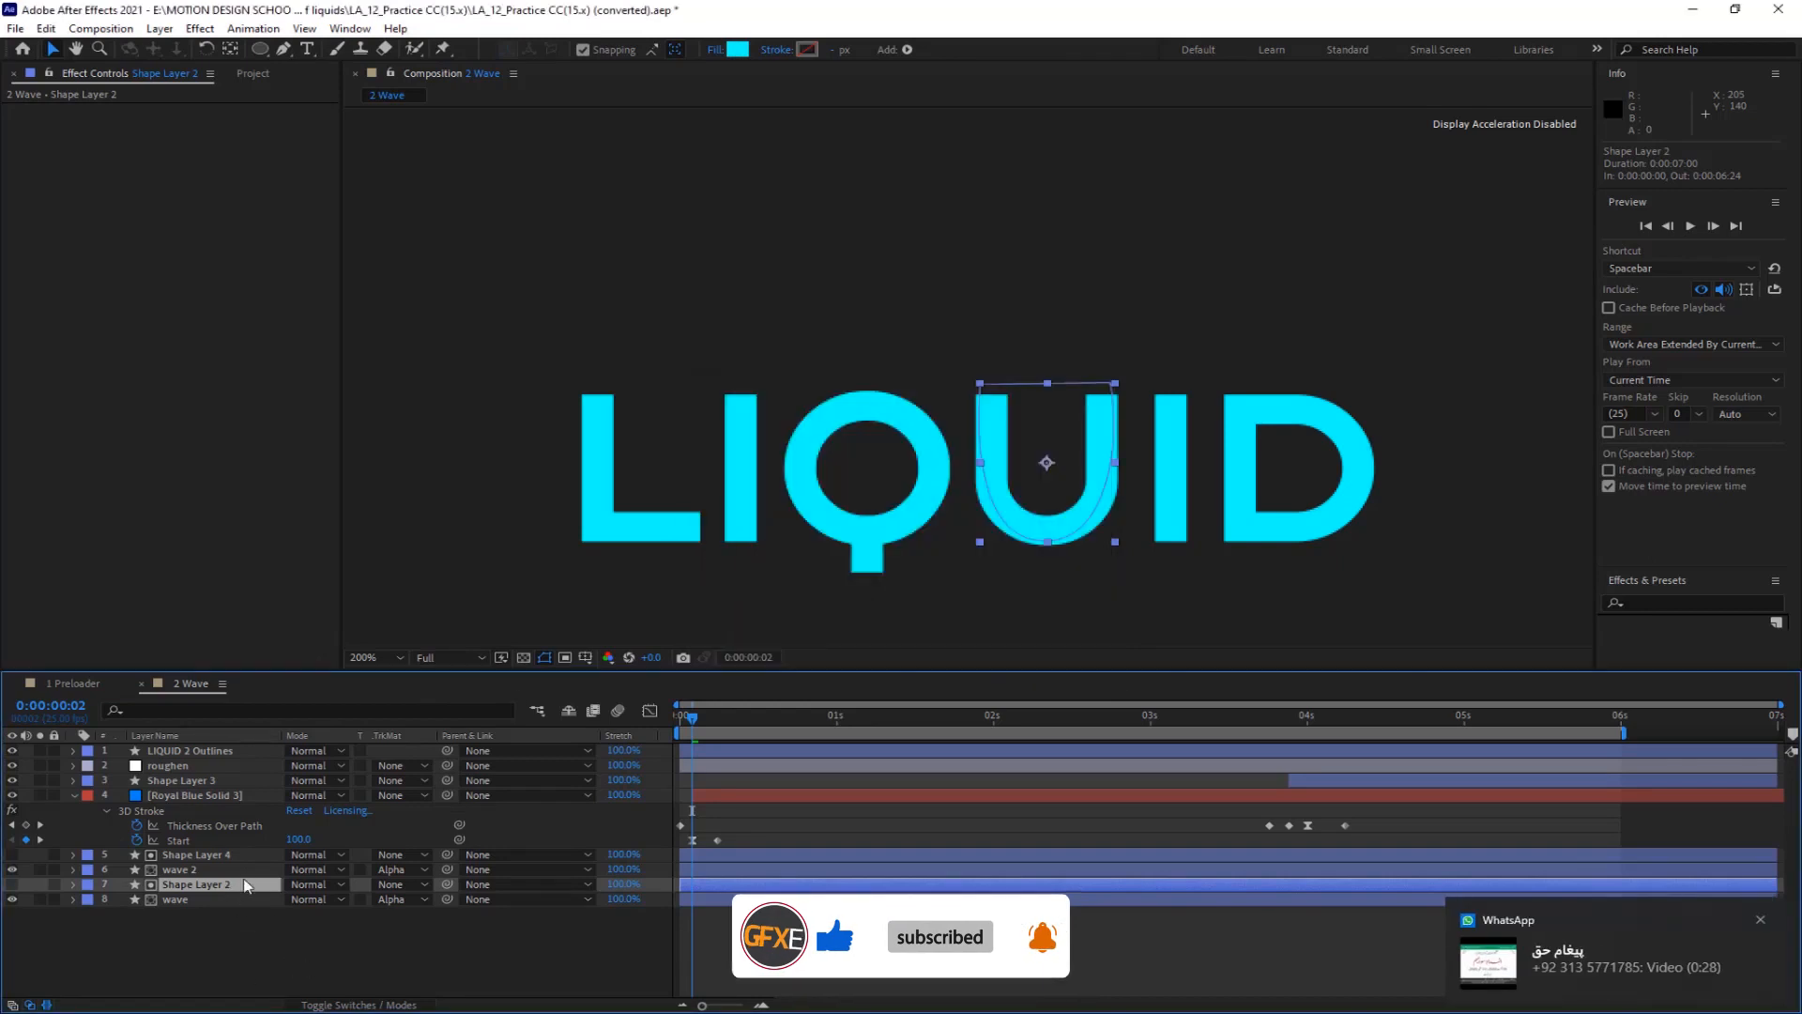
click(143, 75)
Set the 3D Stroke color on Royal Blue Solid 3 to a darker cyan of red 0, green 221, blue 221
click(225, 796)
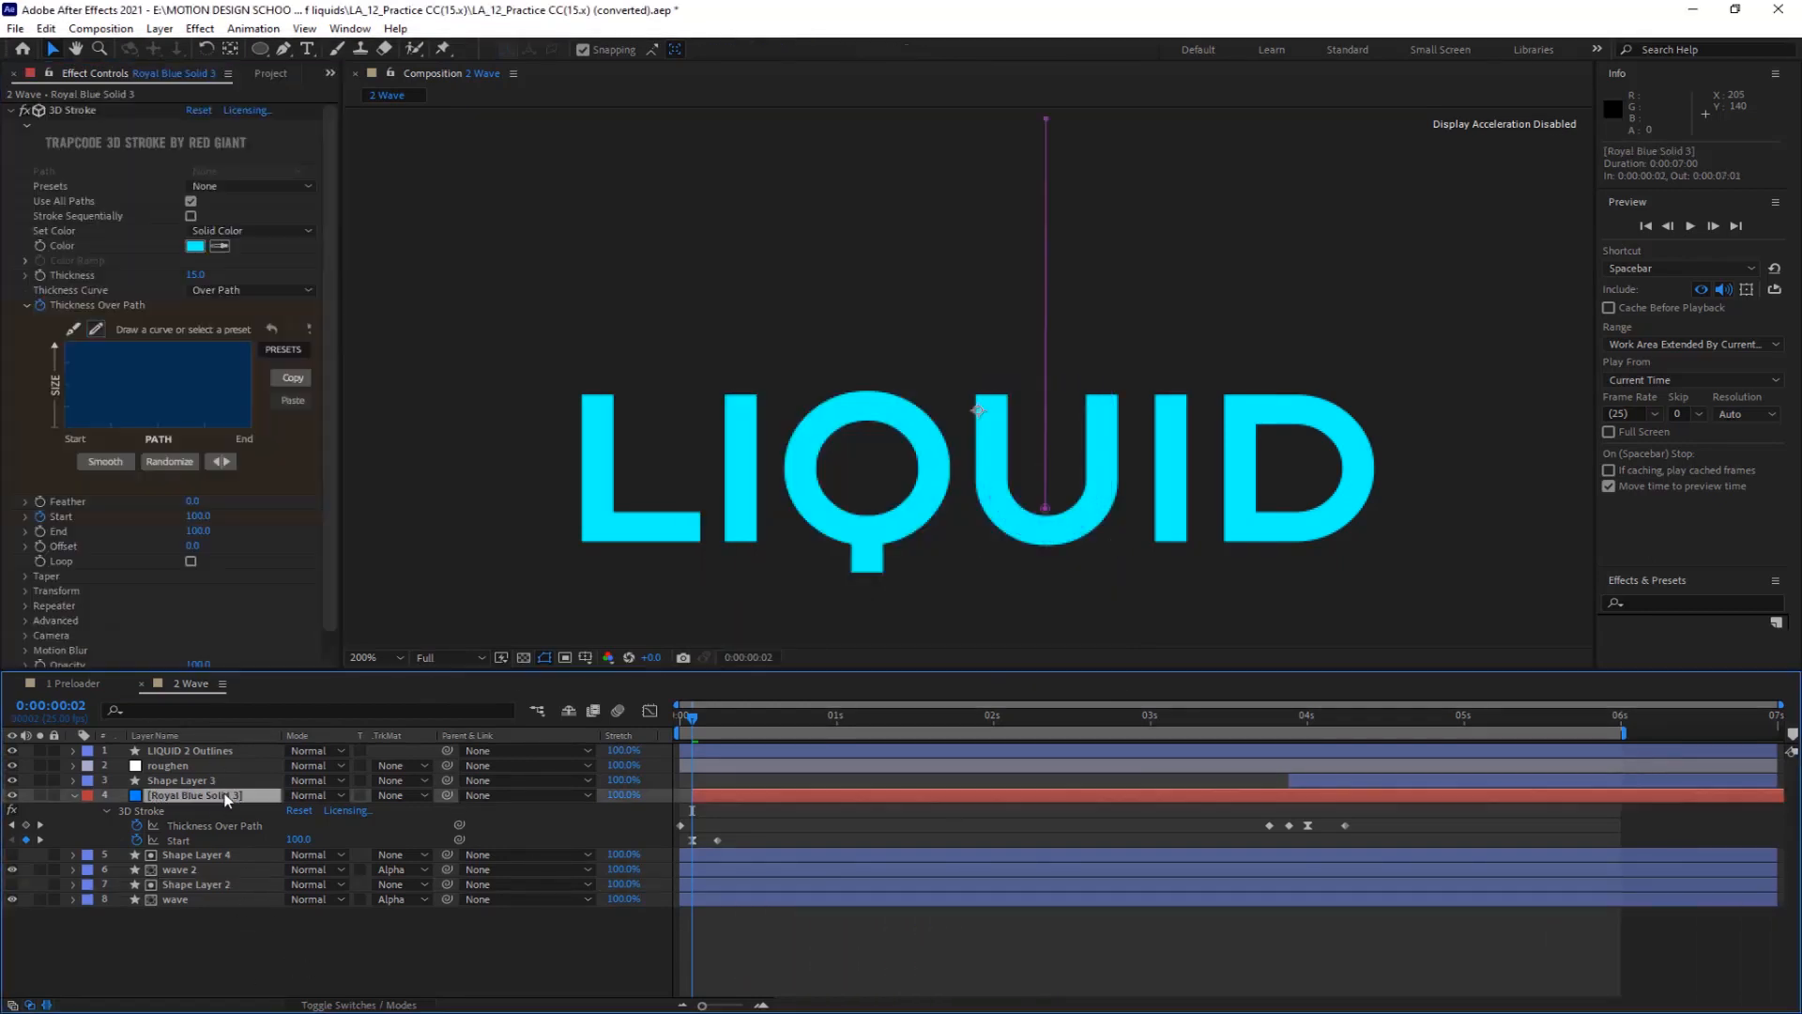
click(220, 246)
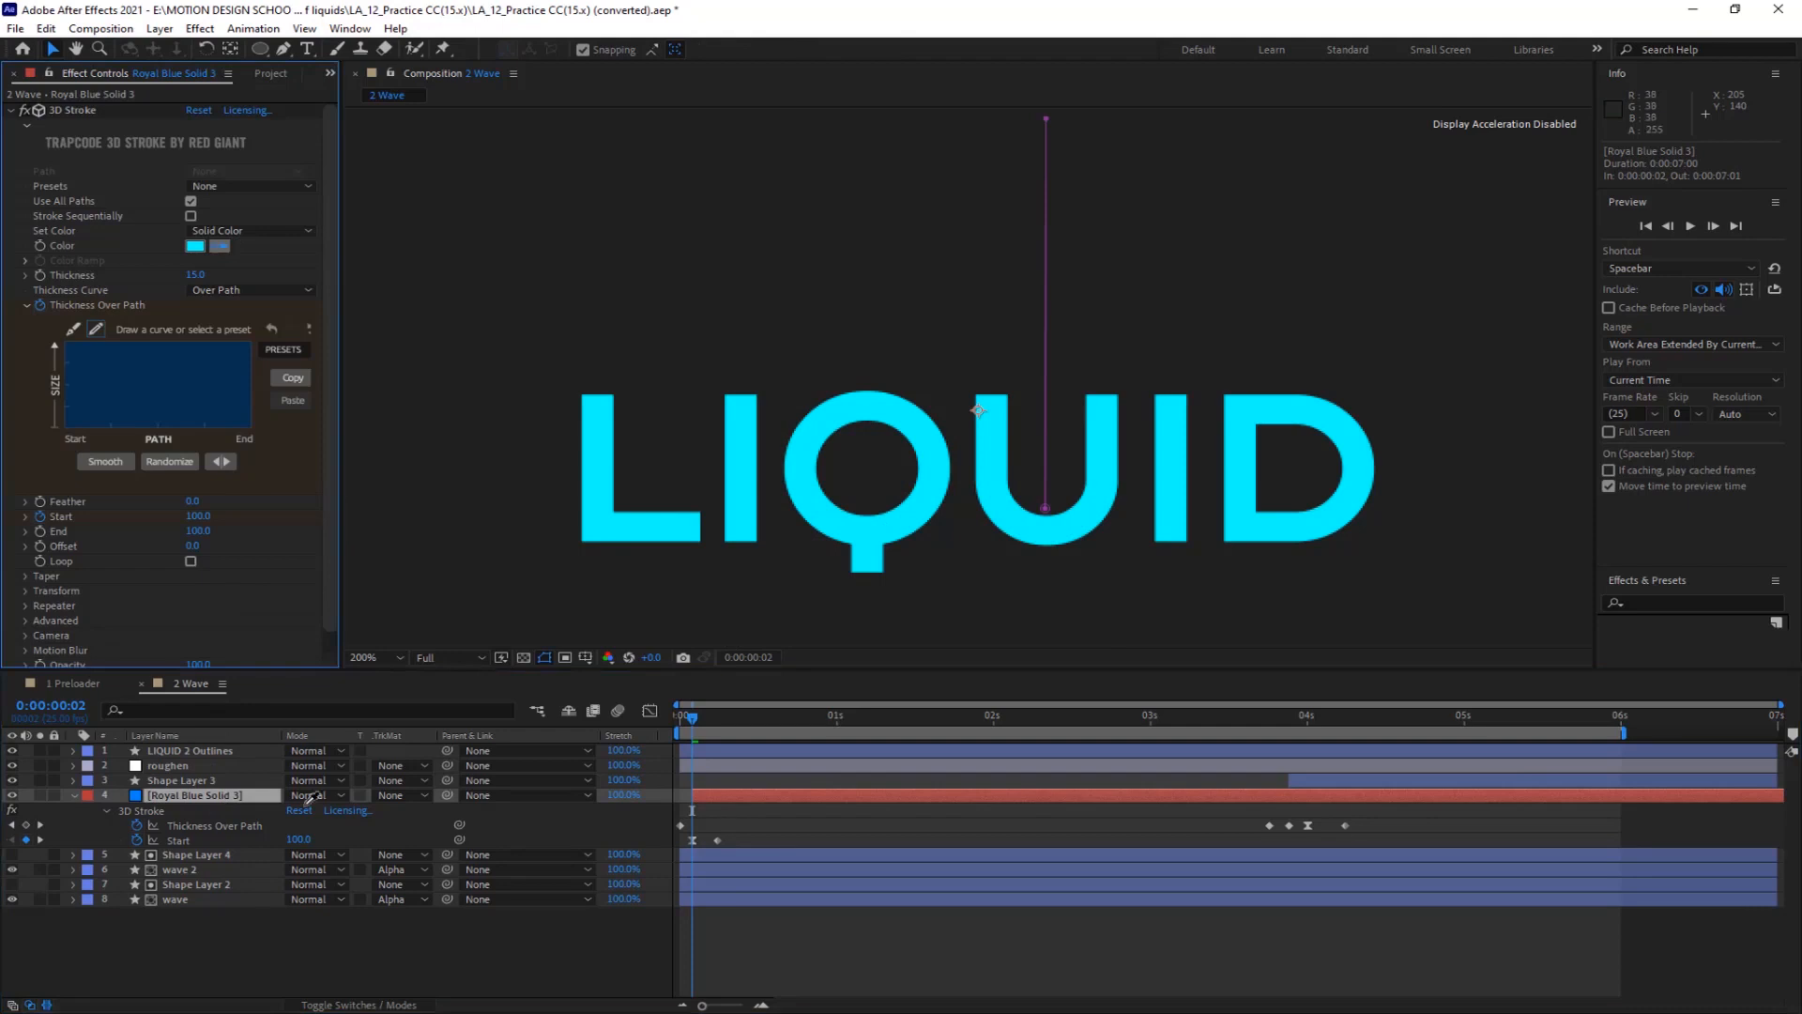
click(199, 245)
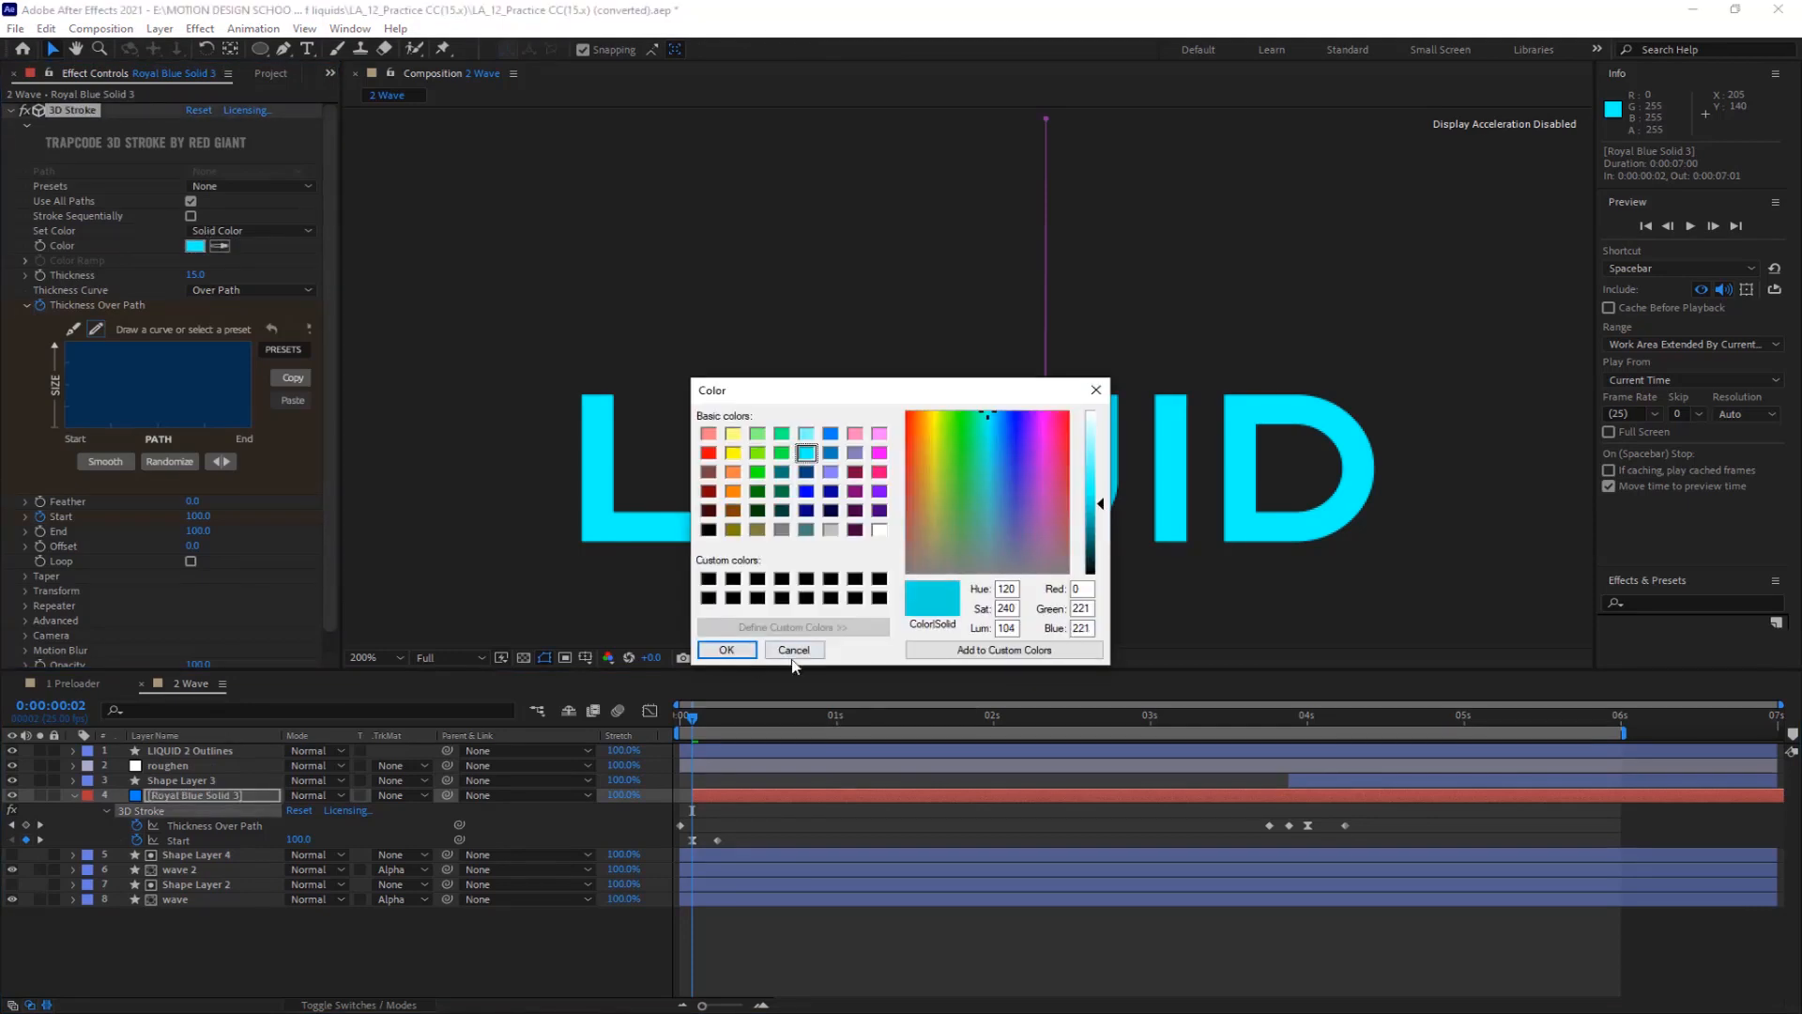
click(726, 650)
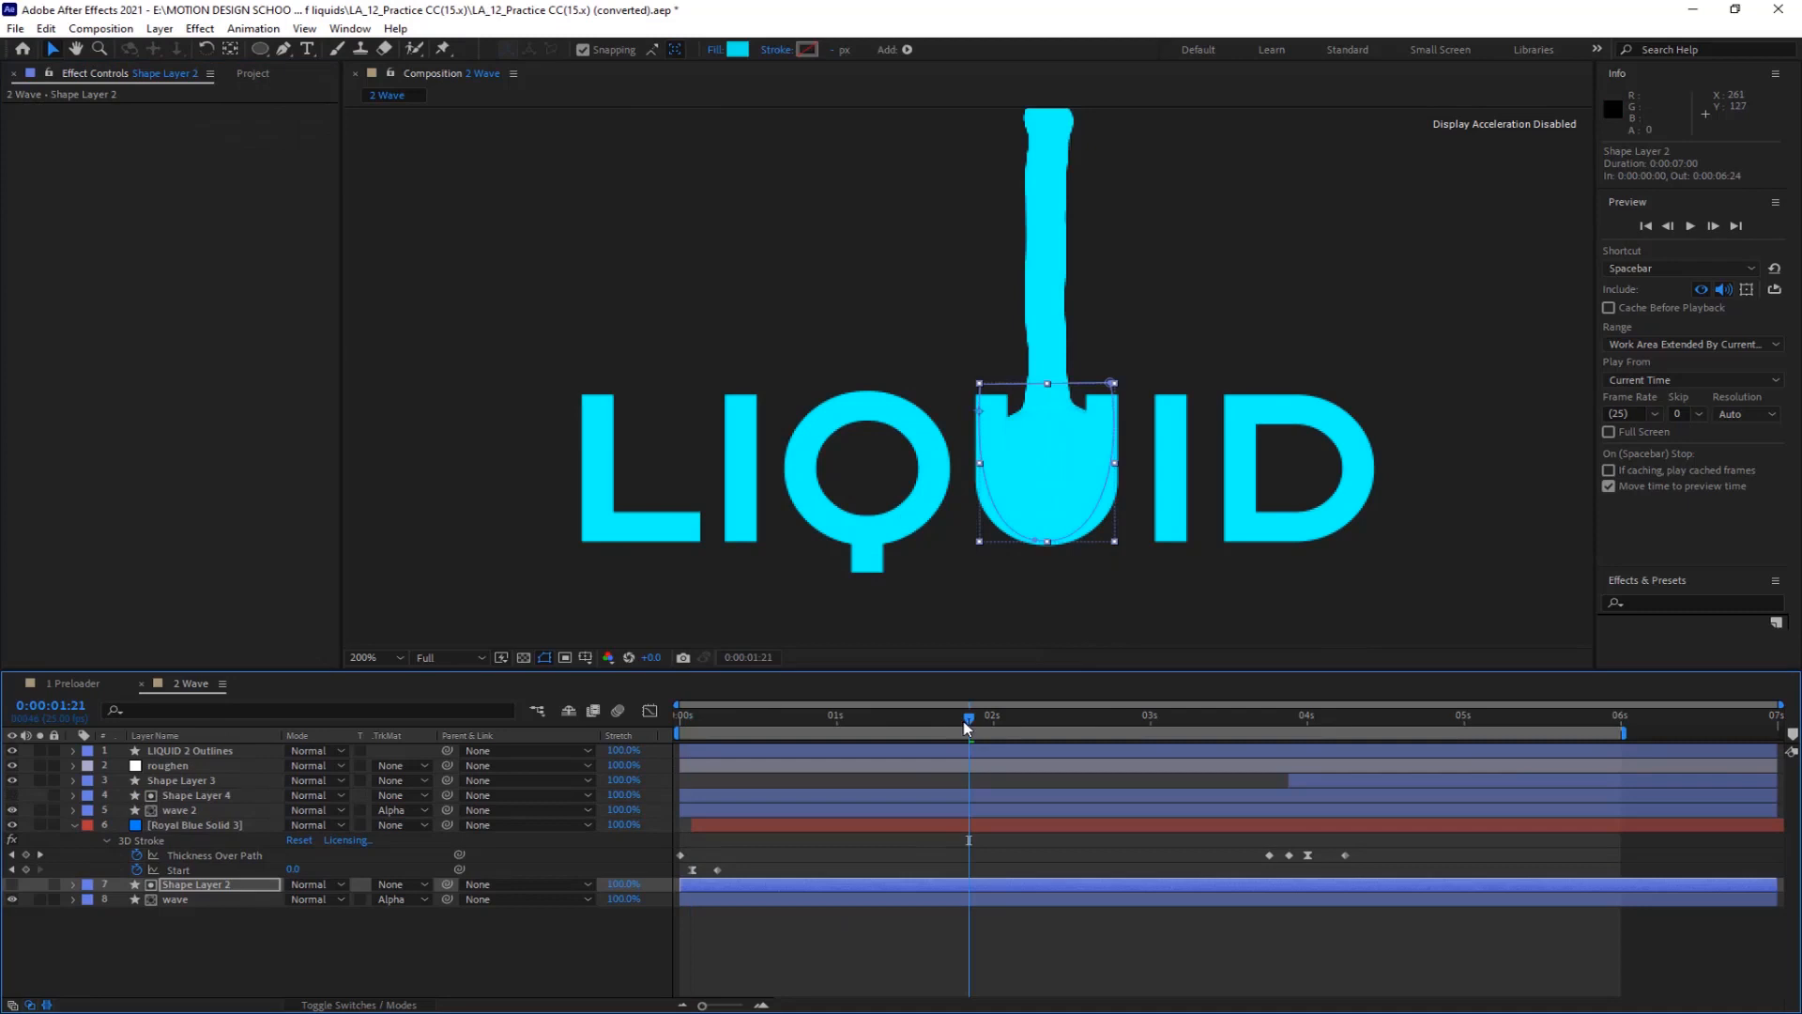
Preview the full LIQUID animation from the beginning
drag(967, 723, 486, 739)
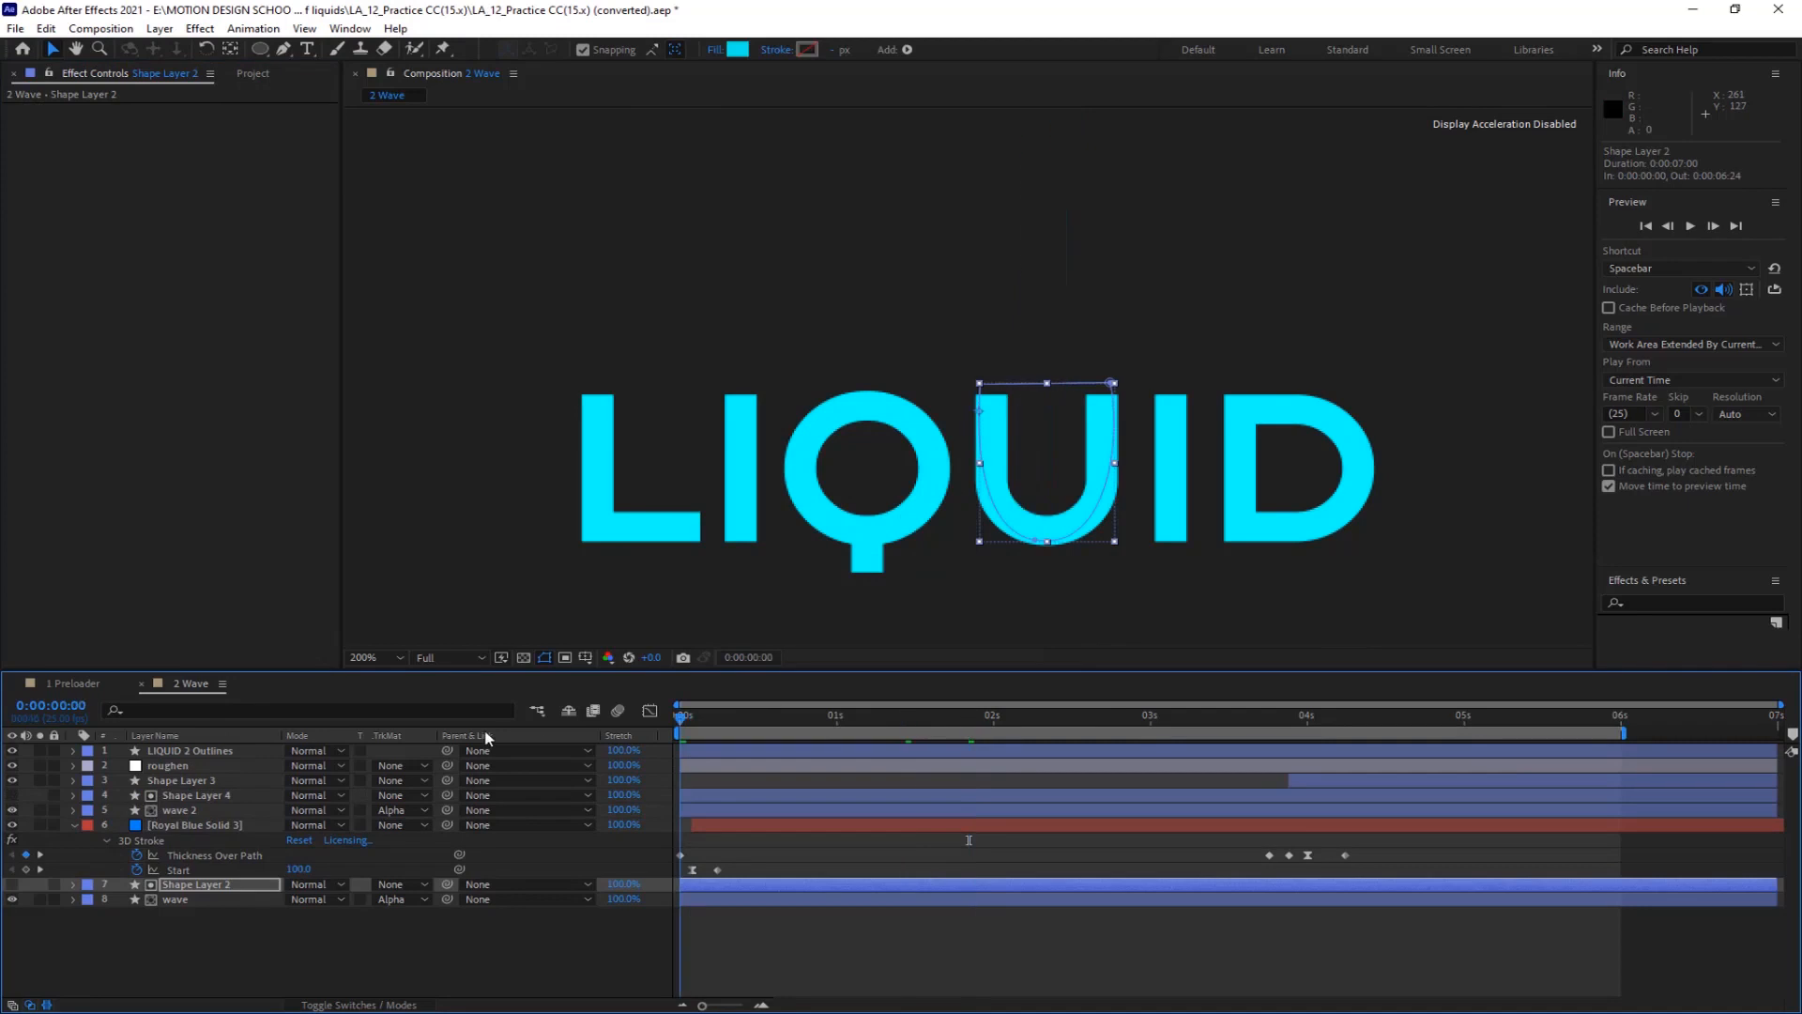
key(space)
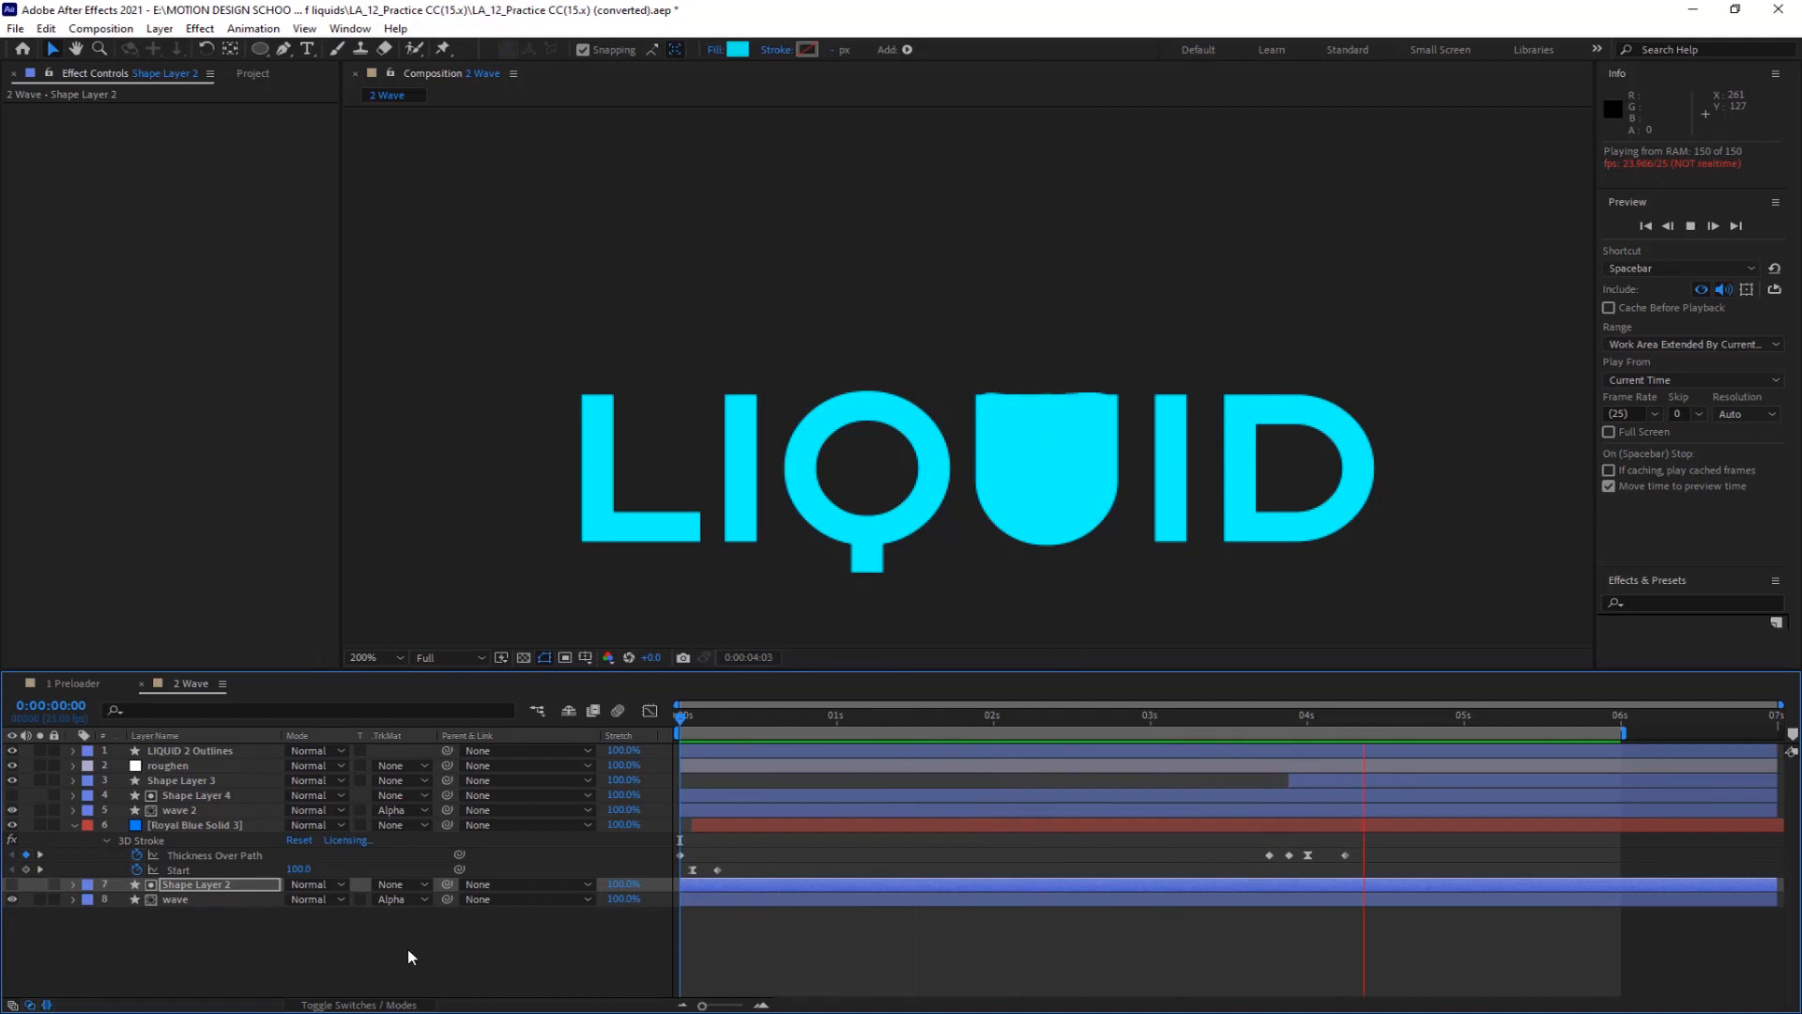
key(space)
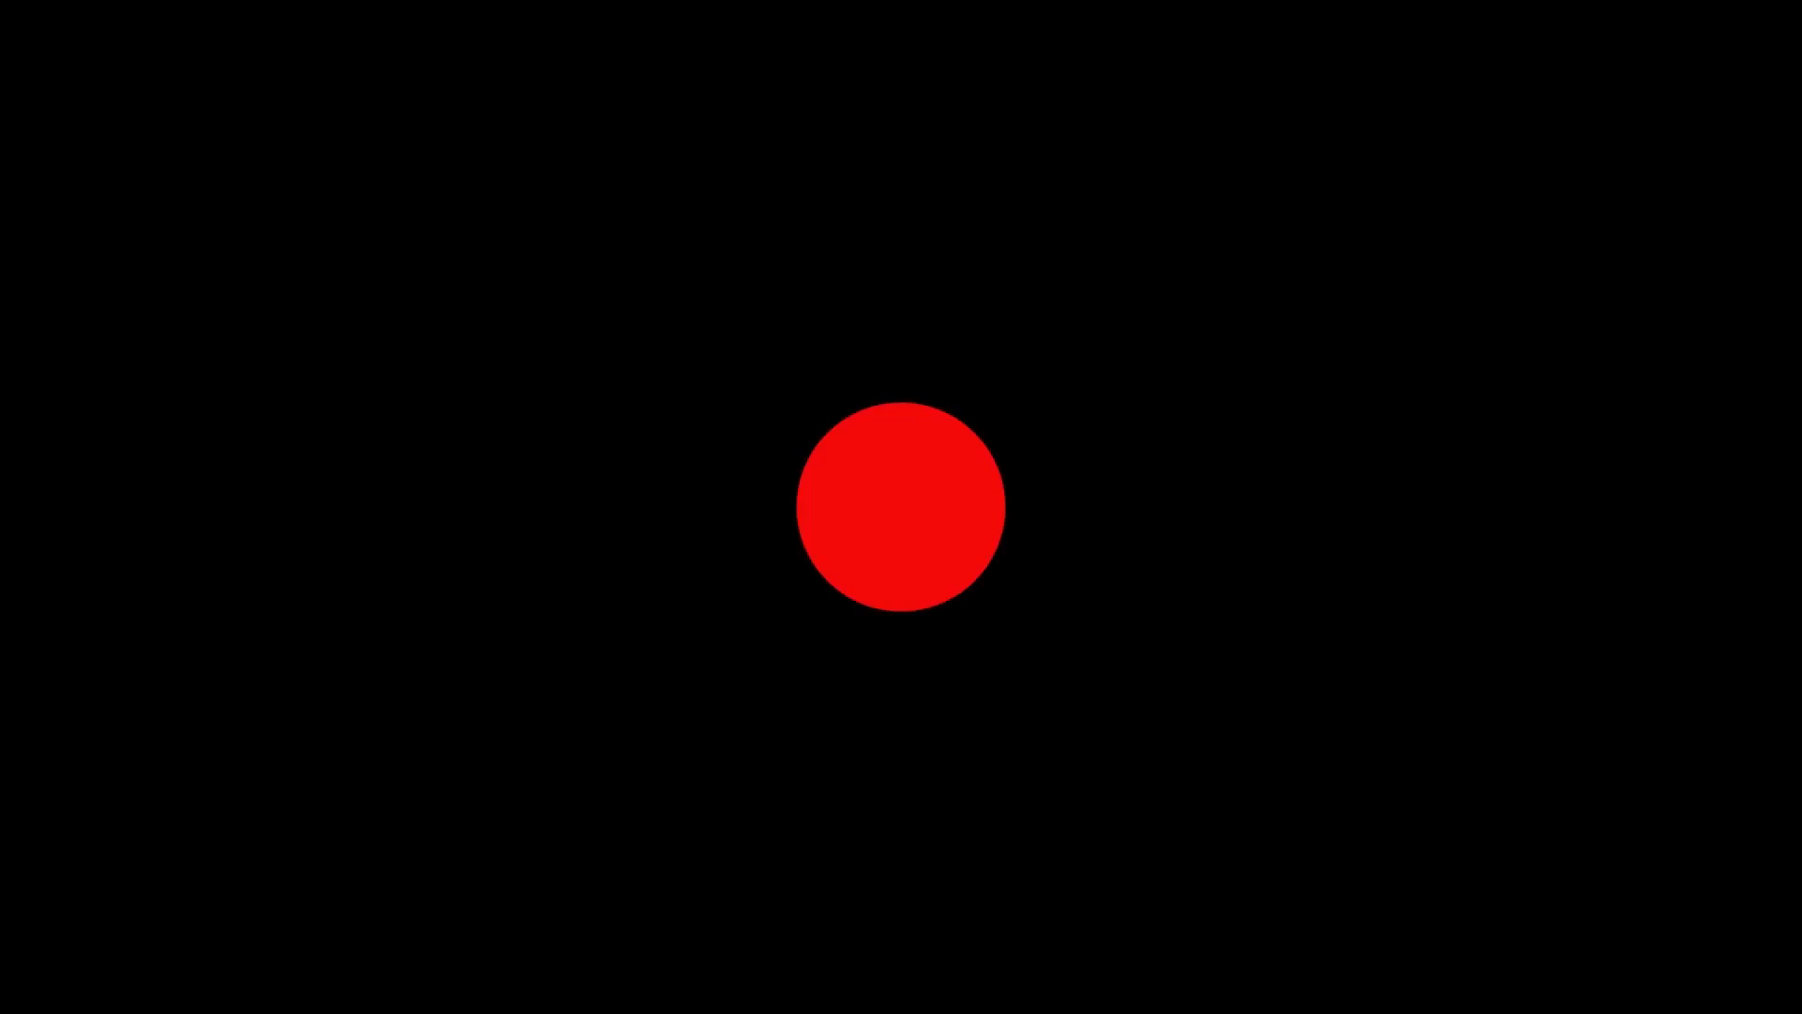